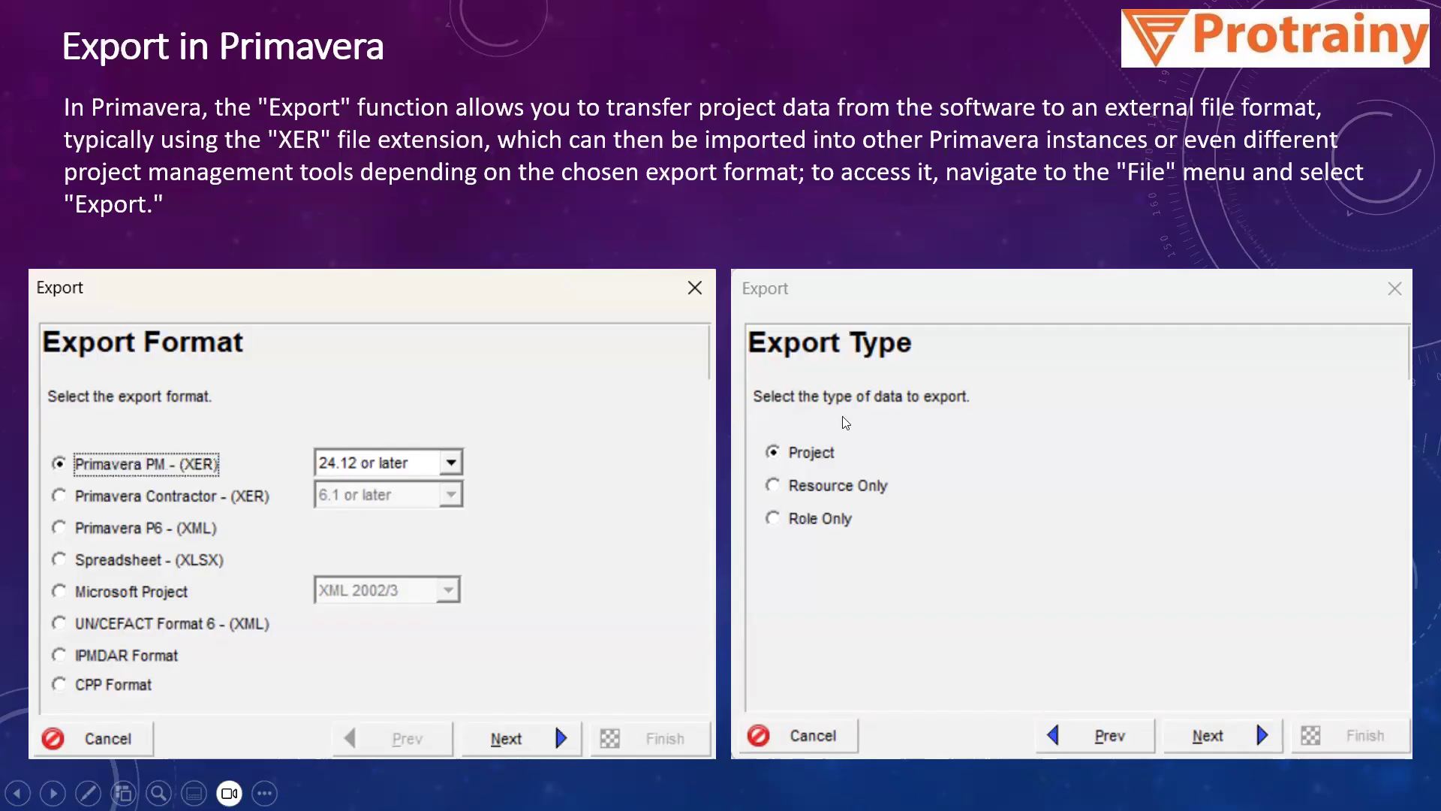
pyautogui.click(1140, 577)
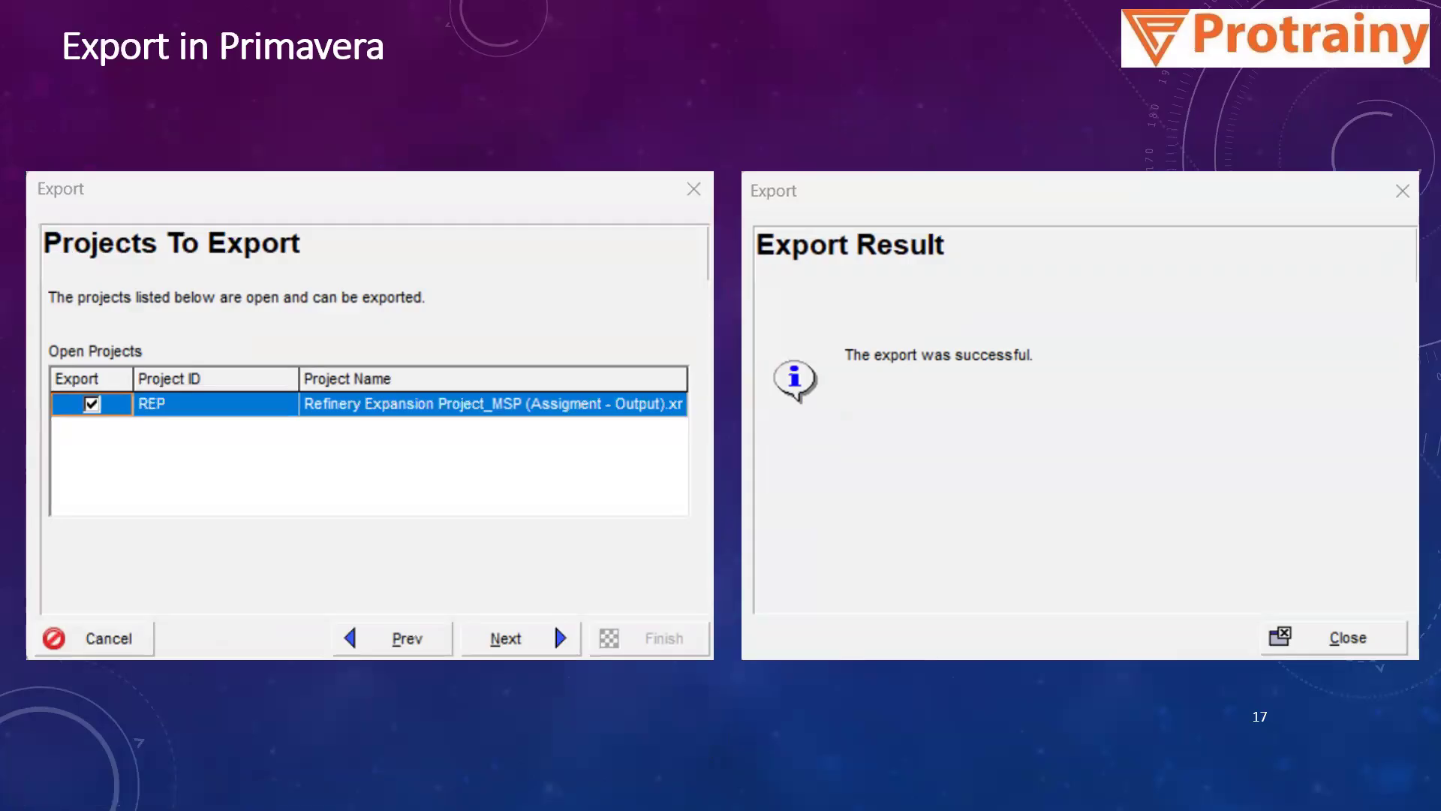
pyautogui.press('Right')
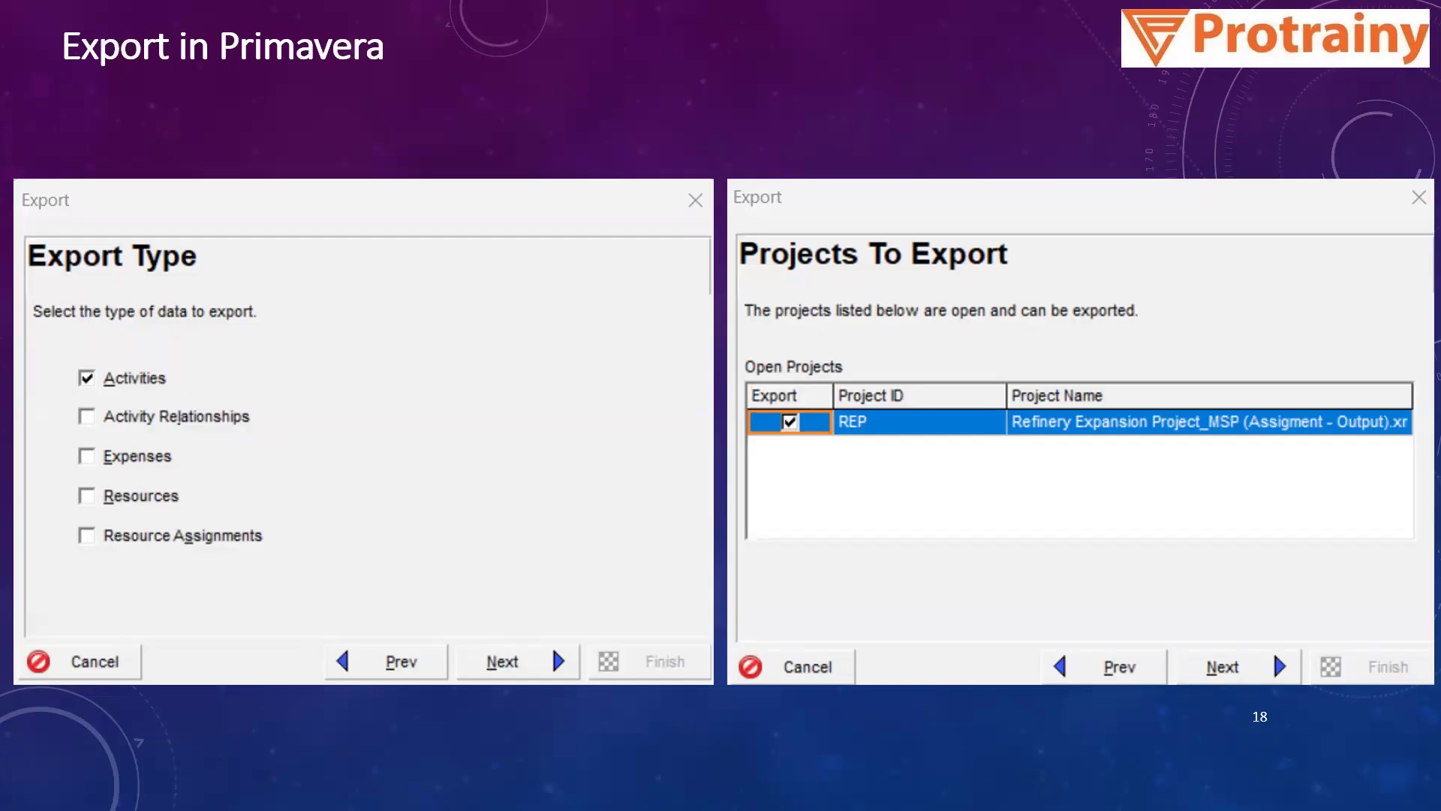
pyautogui.press('Right')
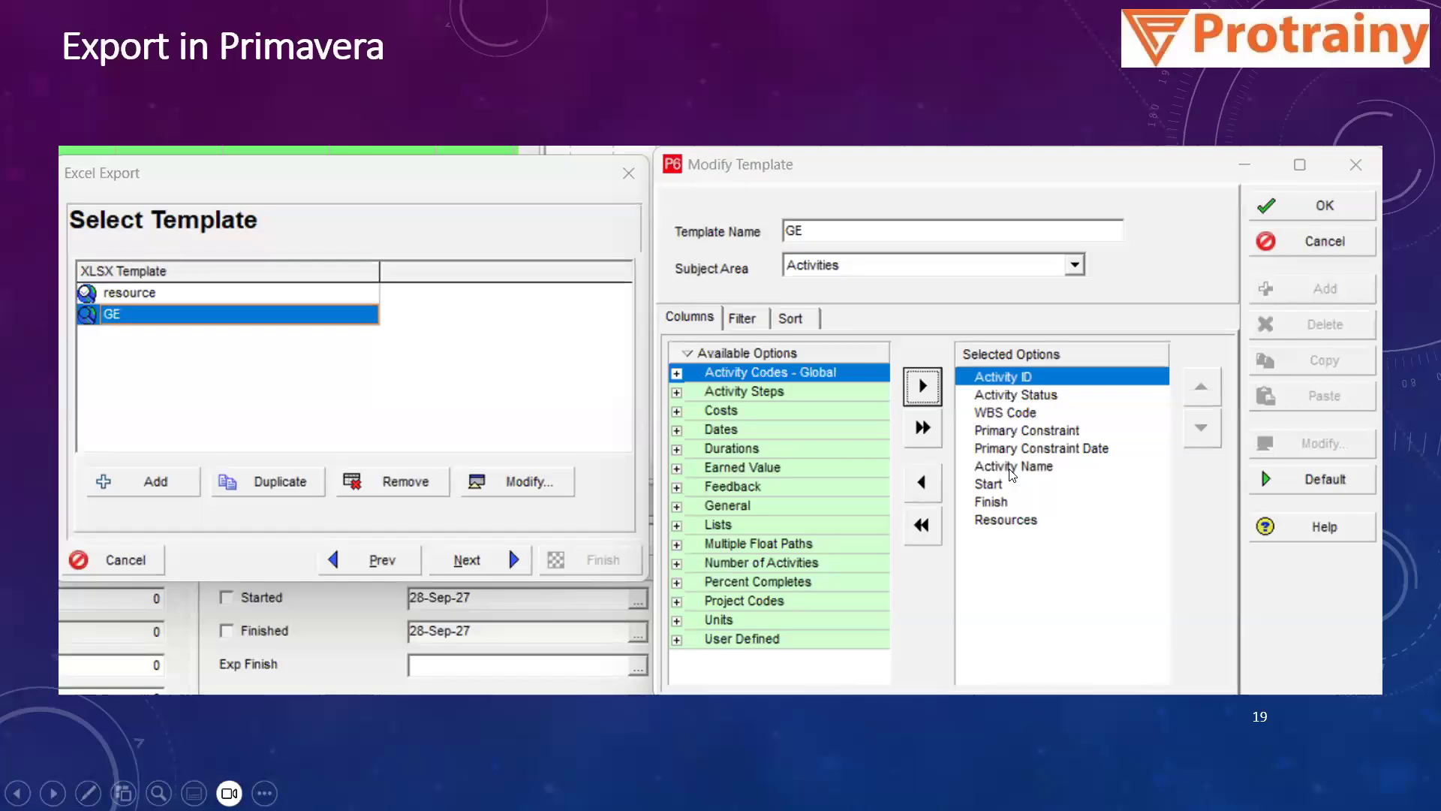
pyautogui.press('Right')
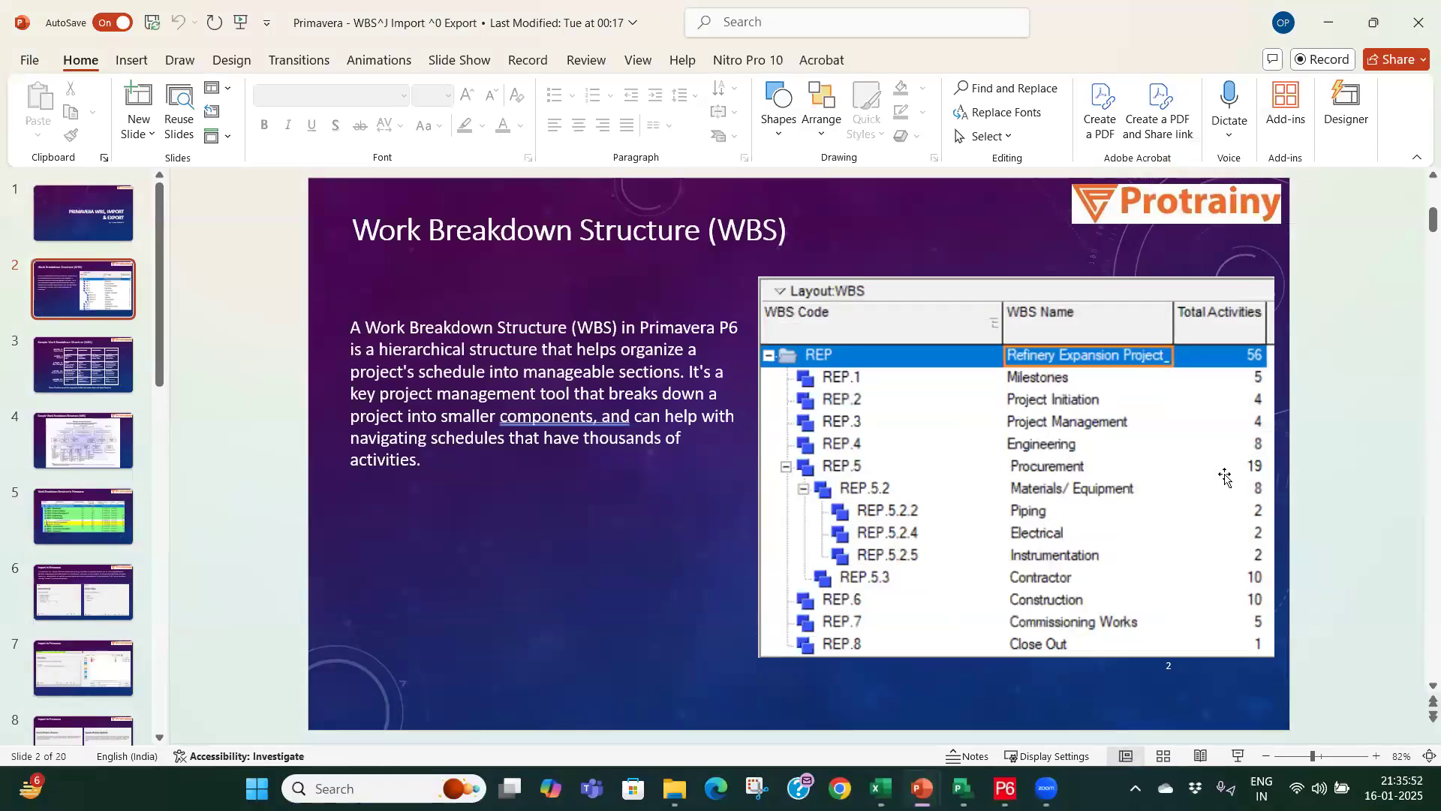
# Step: Switch from the presentation to Primavera P6 and on to the AGTL Schedule WBS workbook in Excel
pyautogui.click(1005, 788)
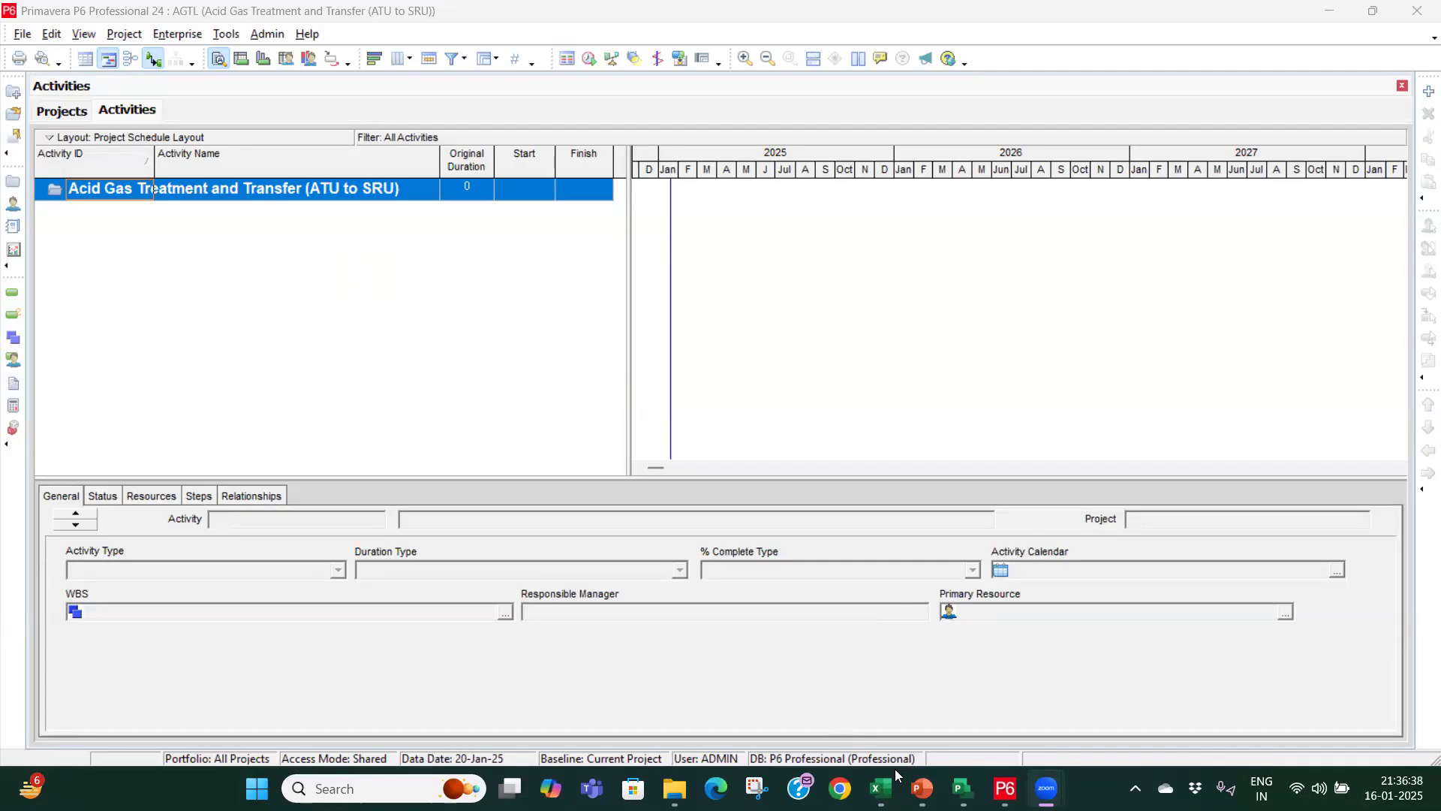
pyautogui.moveTo(887, 783)
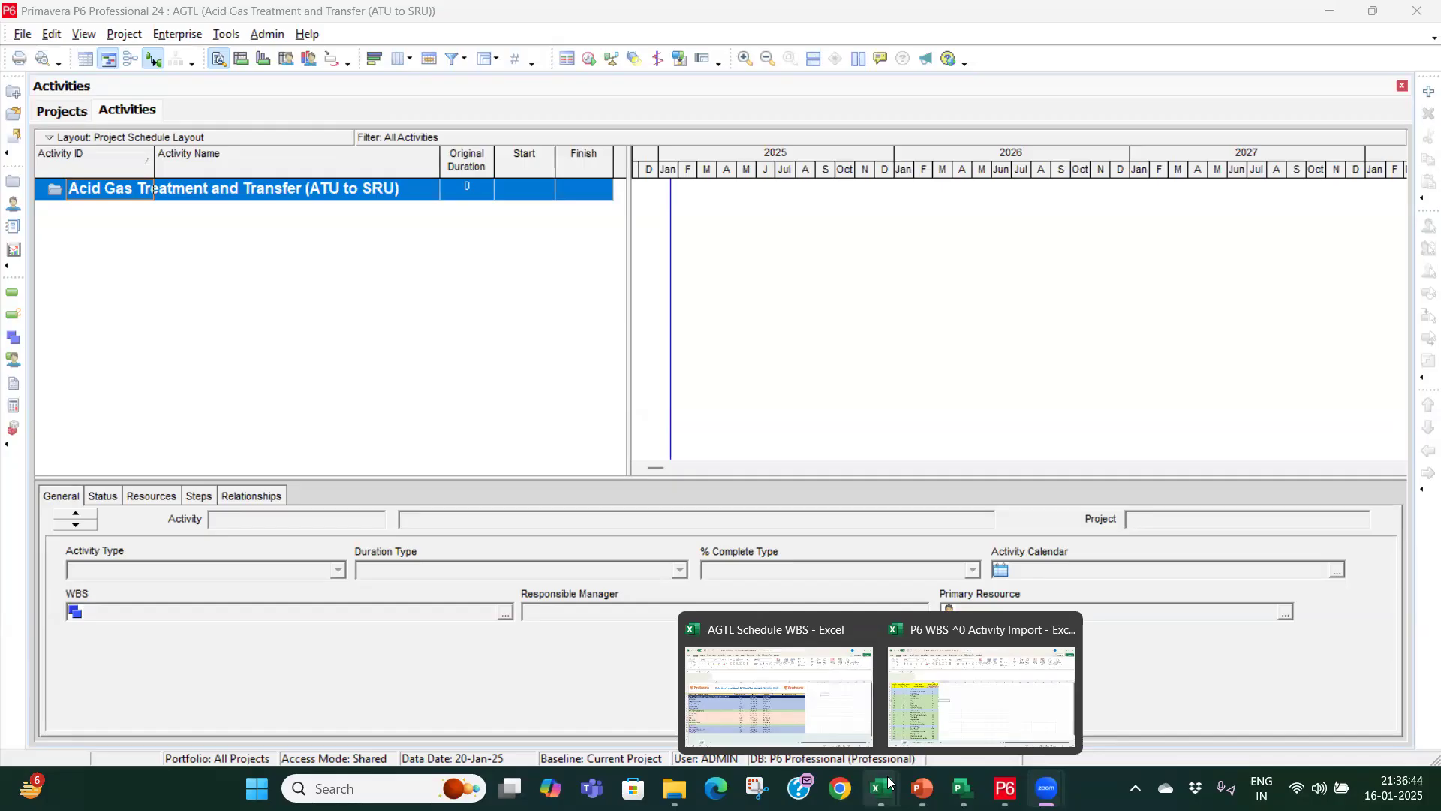
pyautogui.click(771, 659)
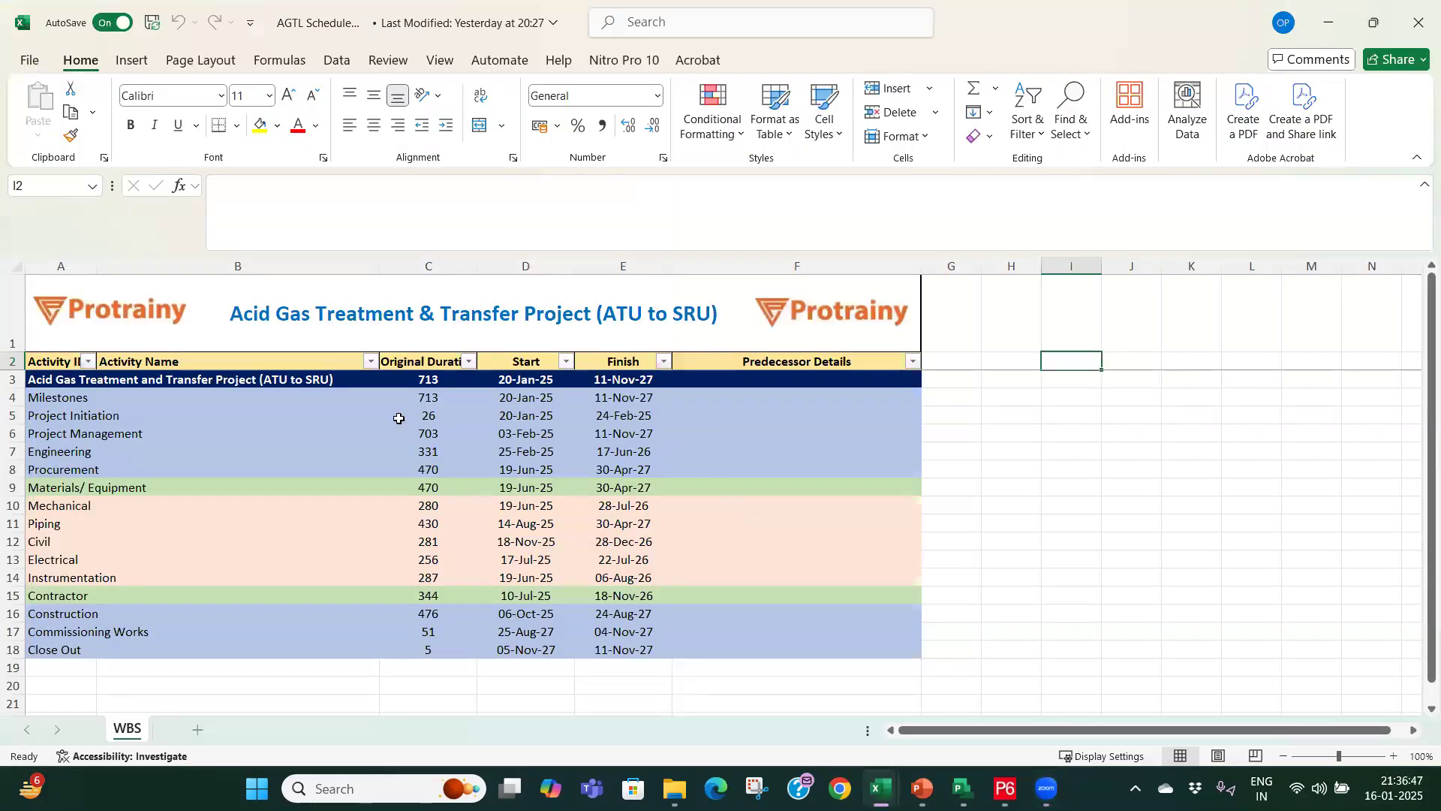
# Step: Examine the WBS hierarchy in the Excel sheet, from the project row through the main phases, the Procurement sub-levels and the discipline rows
pyautogui.click(57, 400)
pyautogui.moveTo(72, 432); pyautogui.dragTo(79, 469)
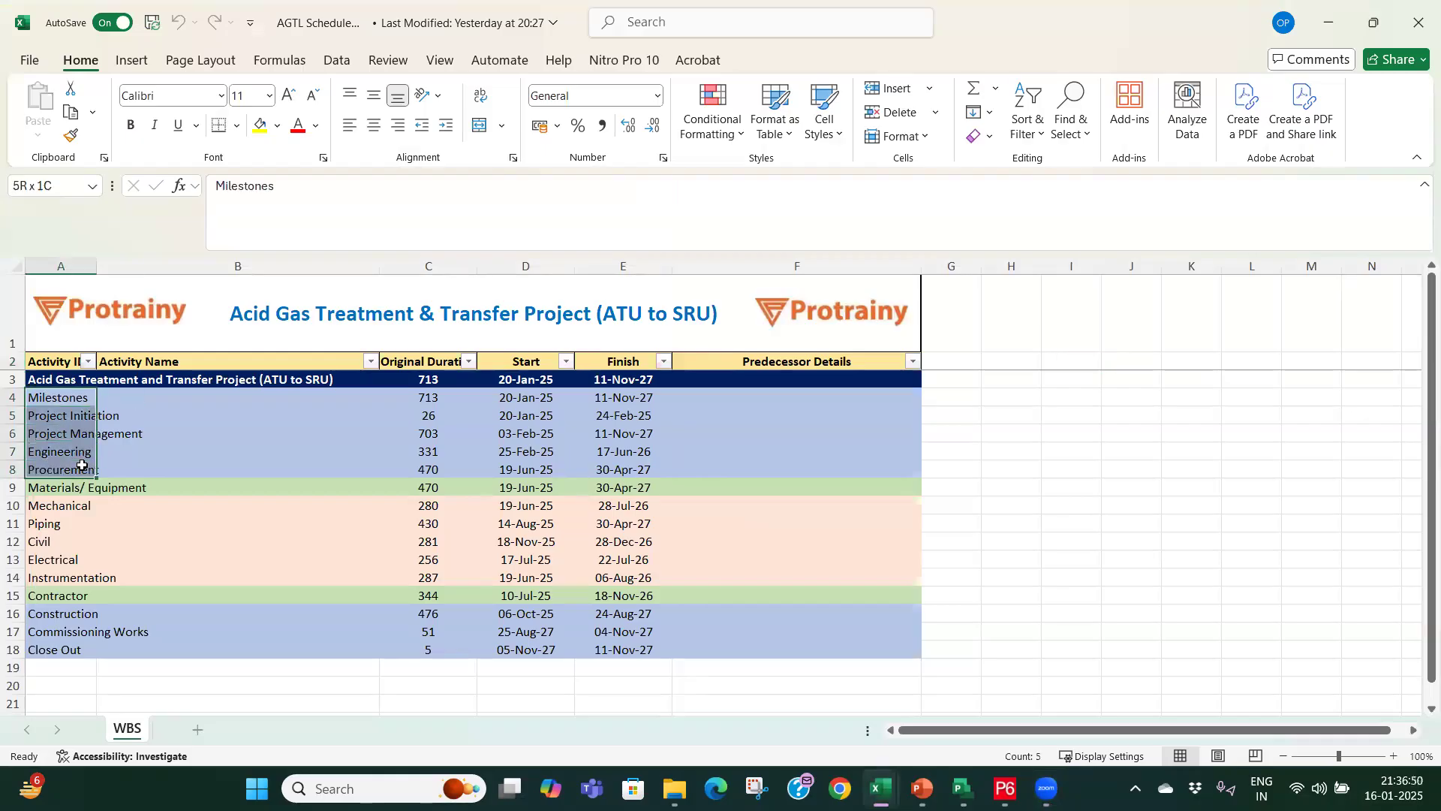
pyautogui.click(154, 442)
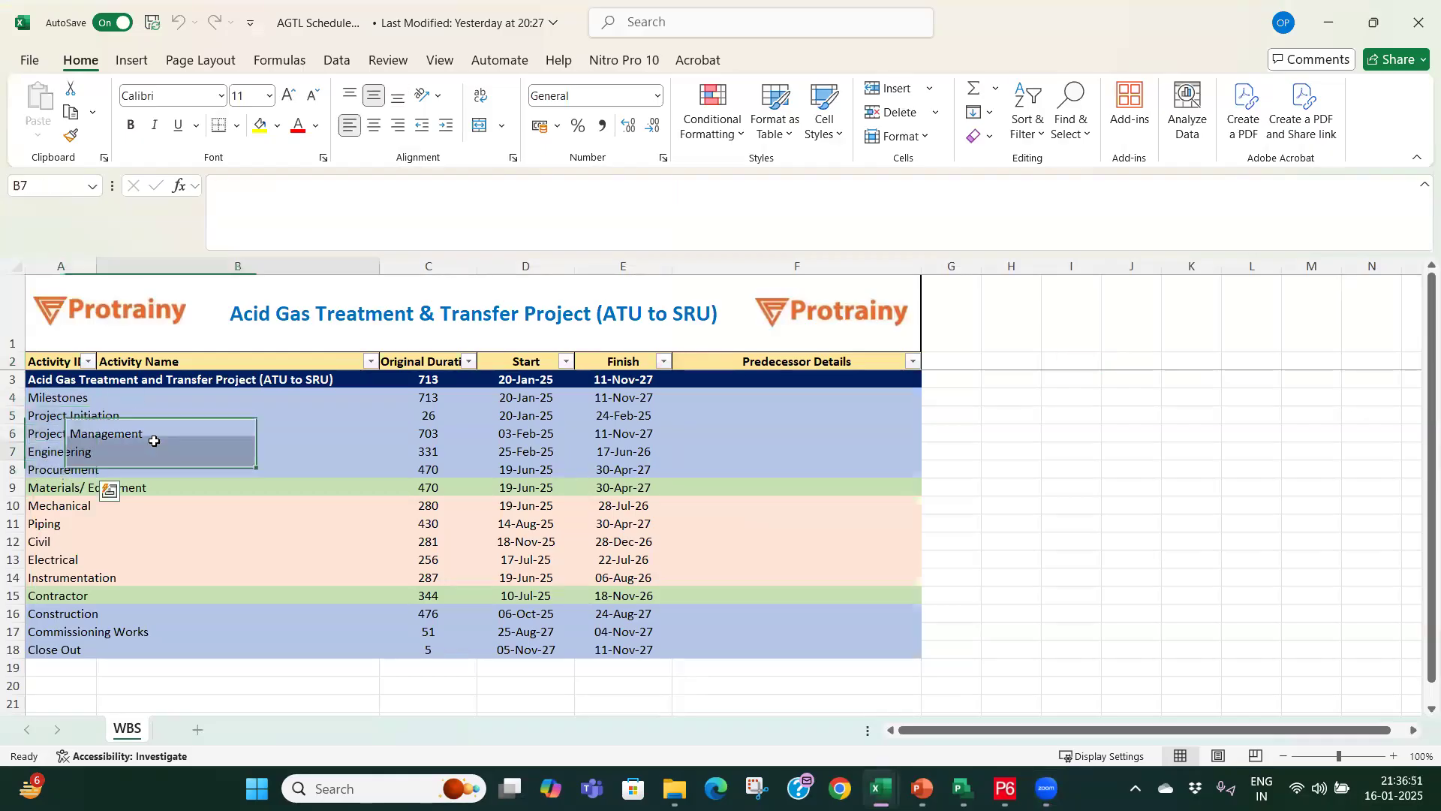
pyautogui.click(12, 380)
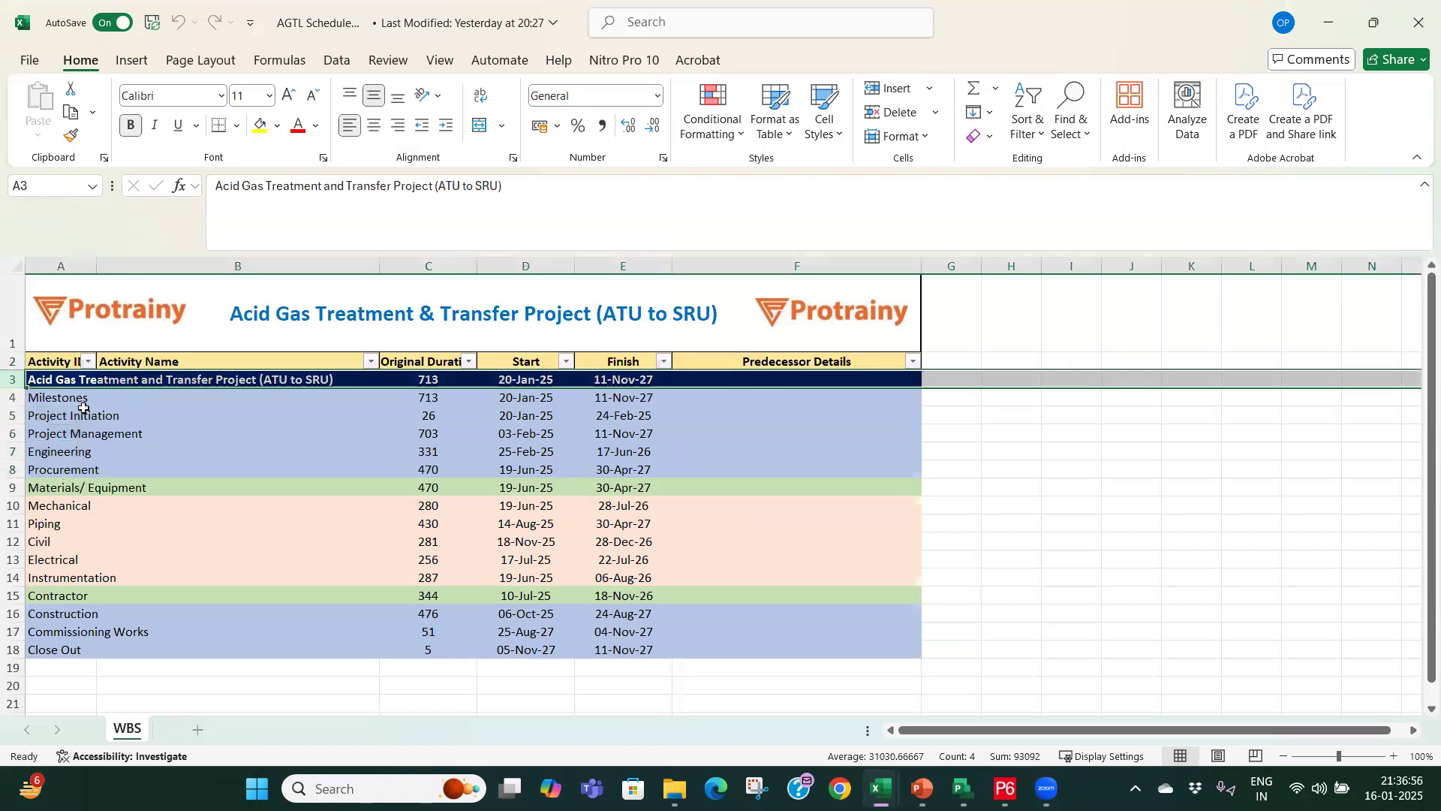
pyautogui.moveTo(12, 397); pyautogui.dragTo(12, 469)
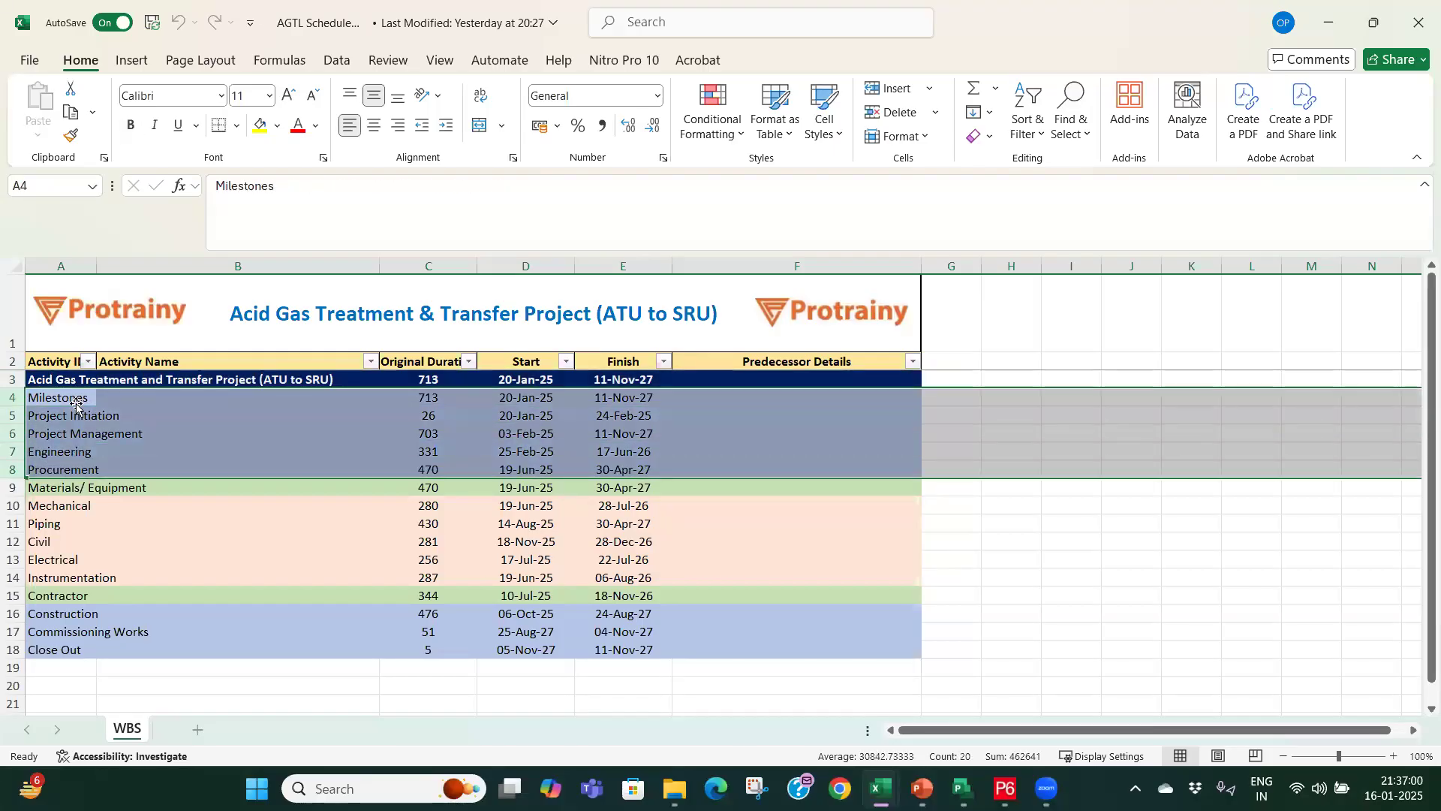
pyautogui.moveTo(76, 401); pyautogui.dragTo(71, 469)
pyautogui.moveTo(71, 608); pyautogui.dragTo(69, 650)
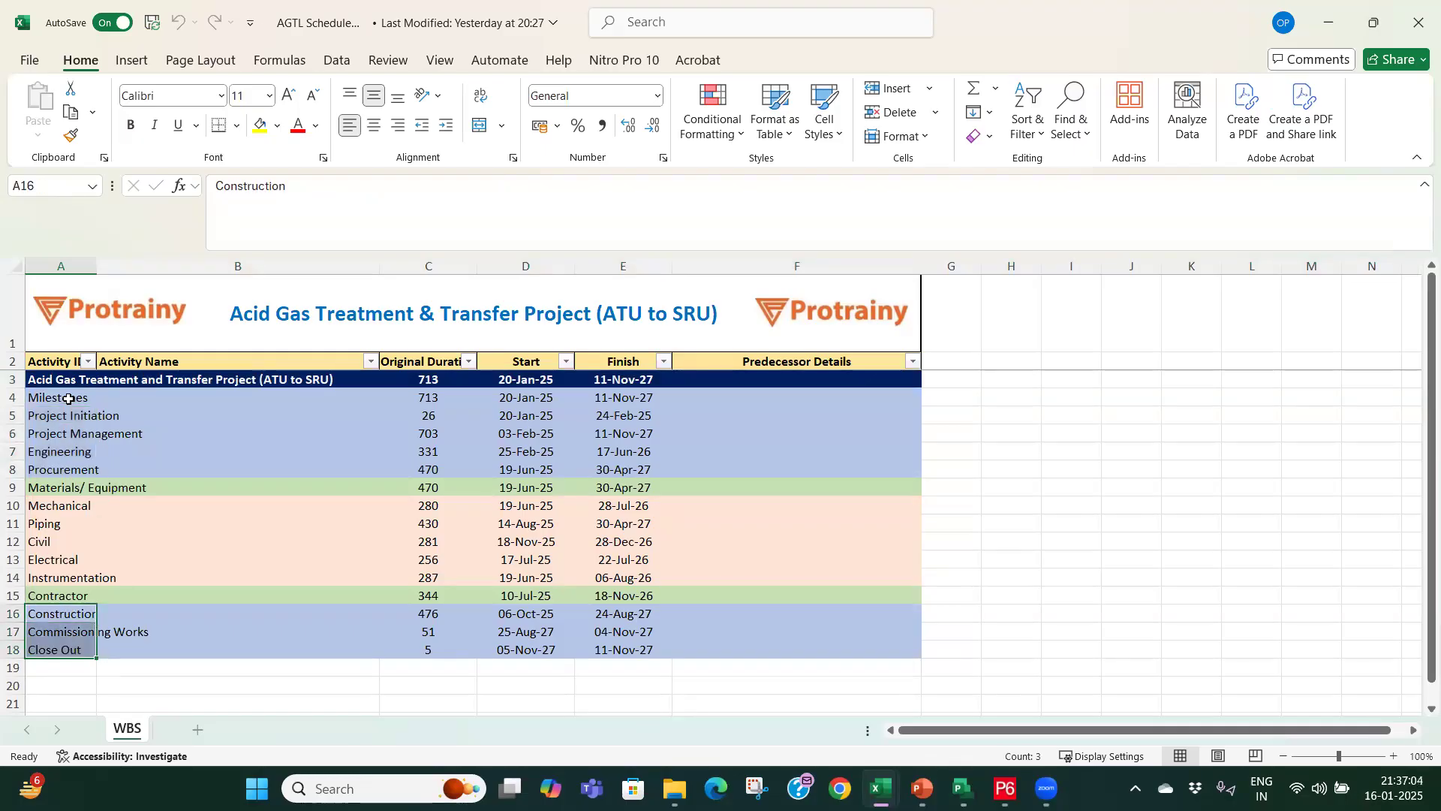
pyautogui.moveTo(68, 399); pyautogui.dragTo(69, 455)
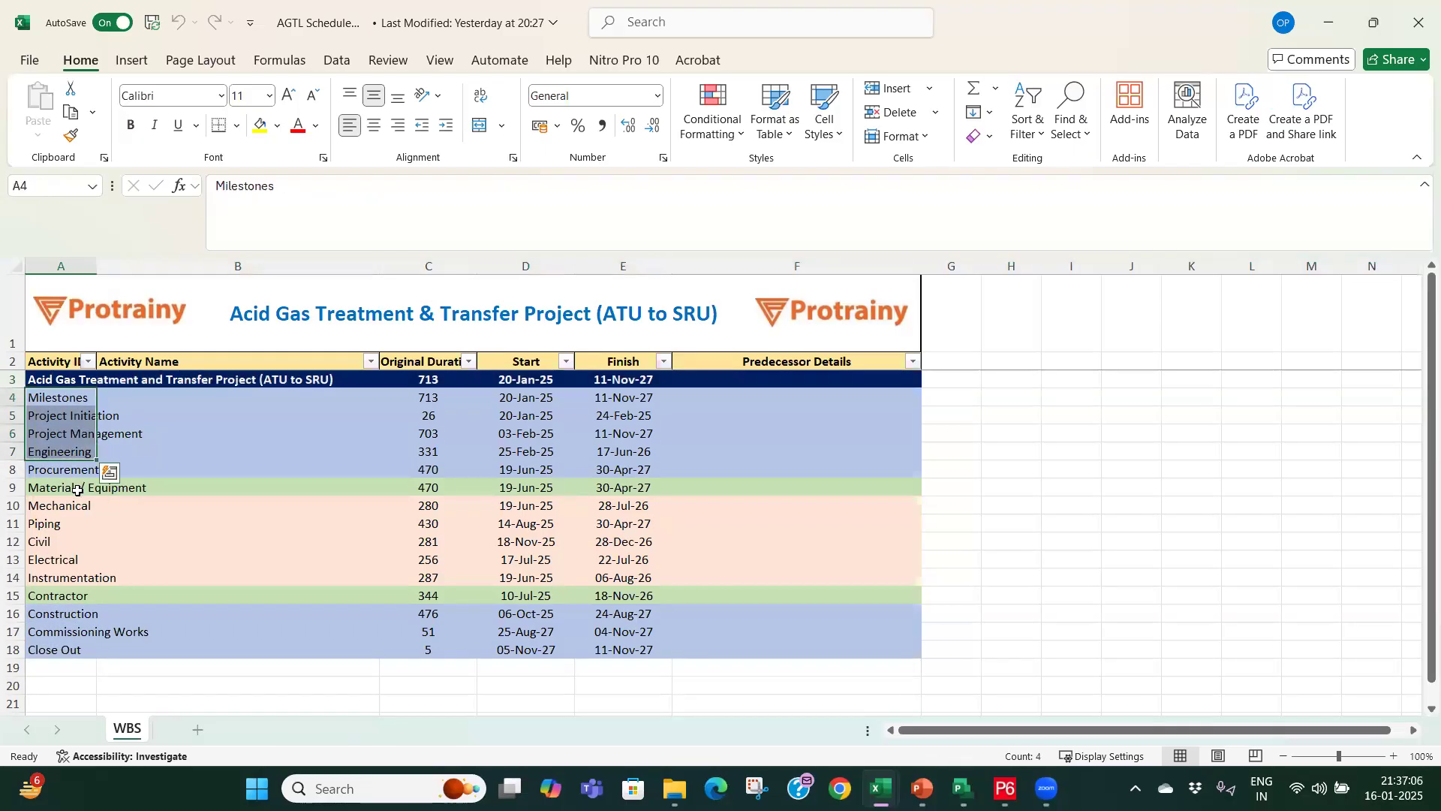
pyautogui.click(76, 487)
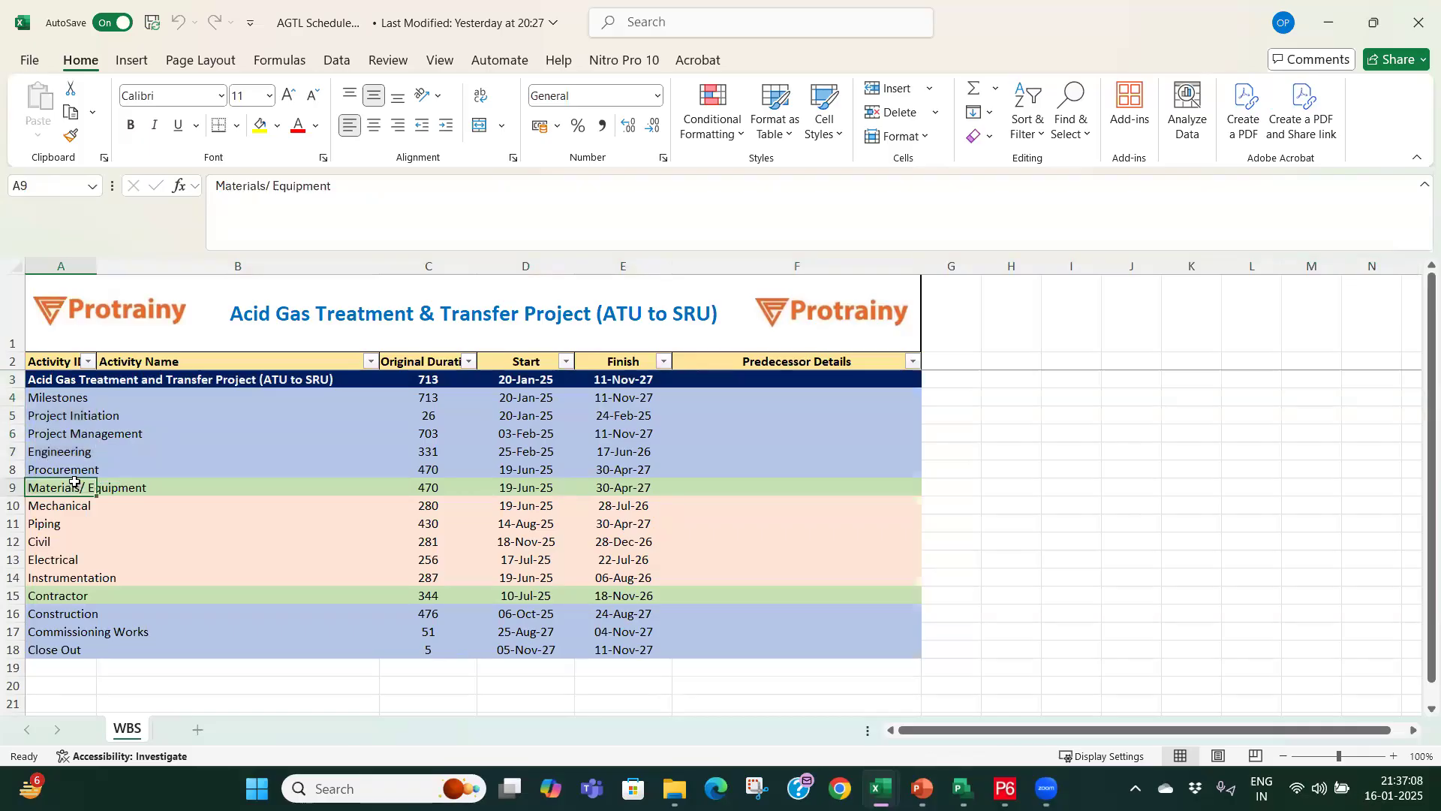
pyautogui.click(47, 591)
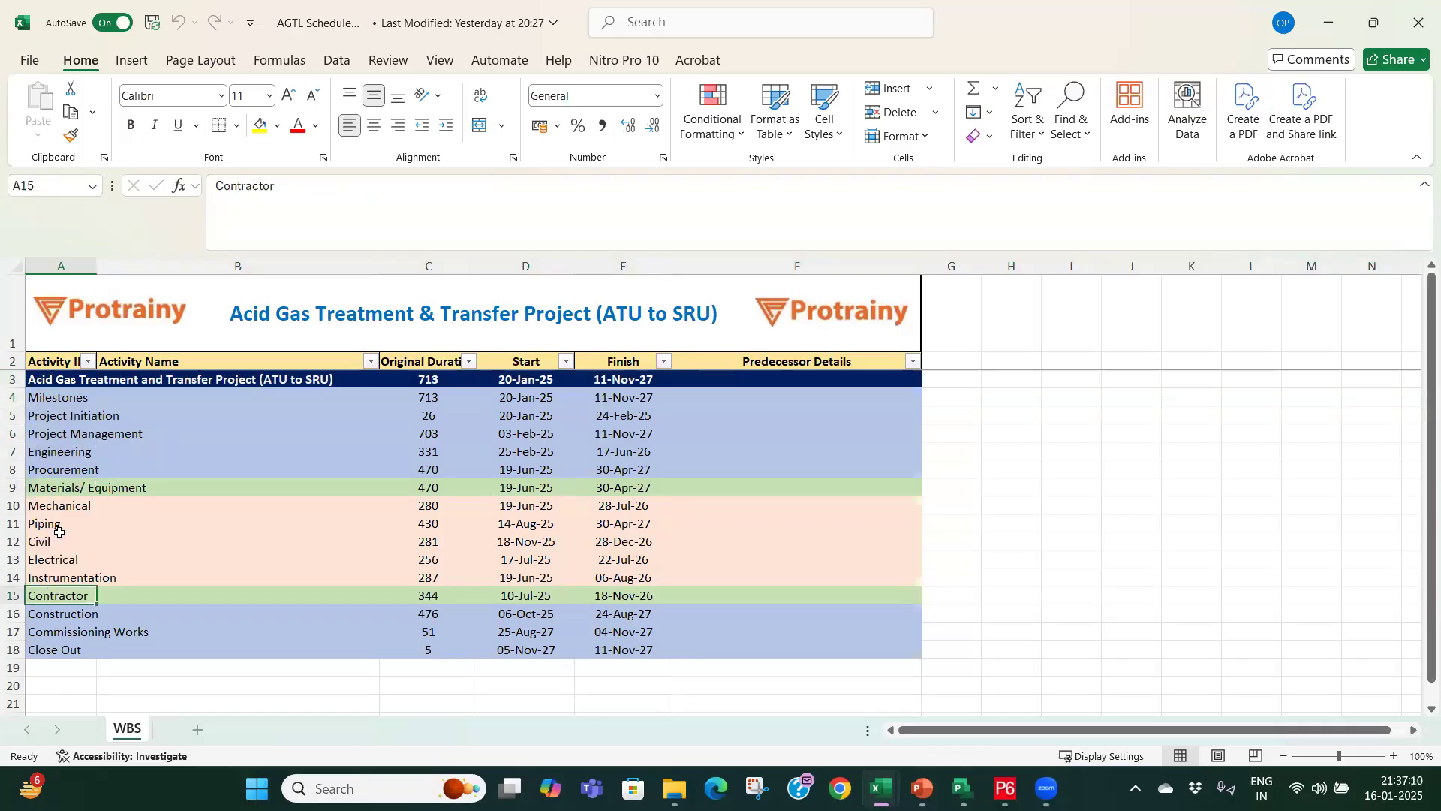
pyautogui.moveTo(62, 507); pyautogui.dragTo(64, 576)
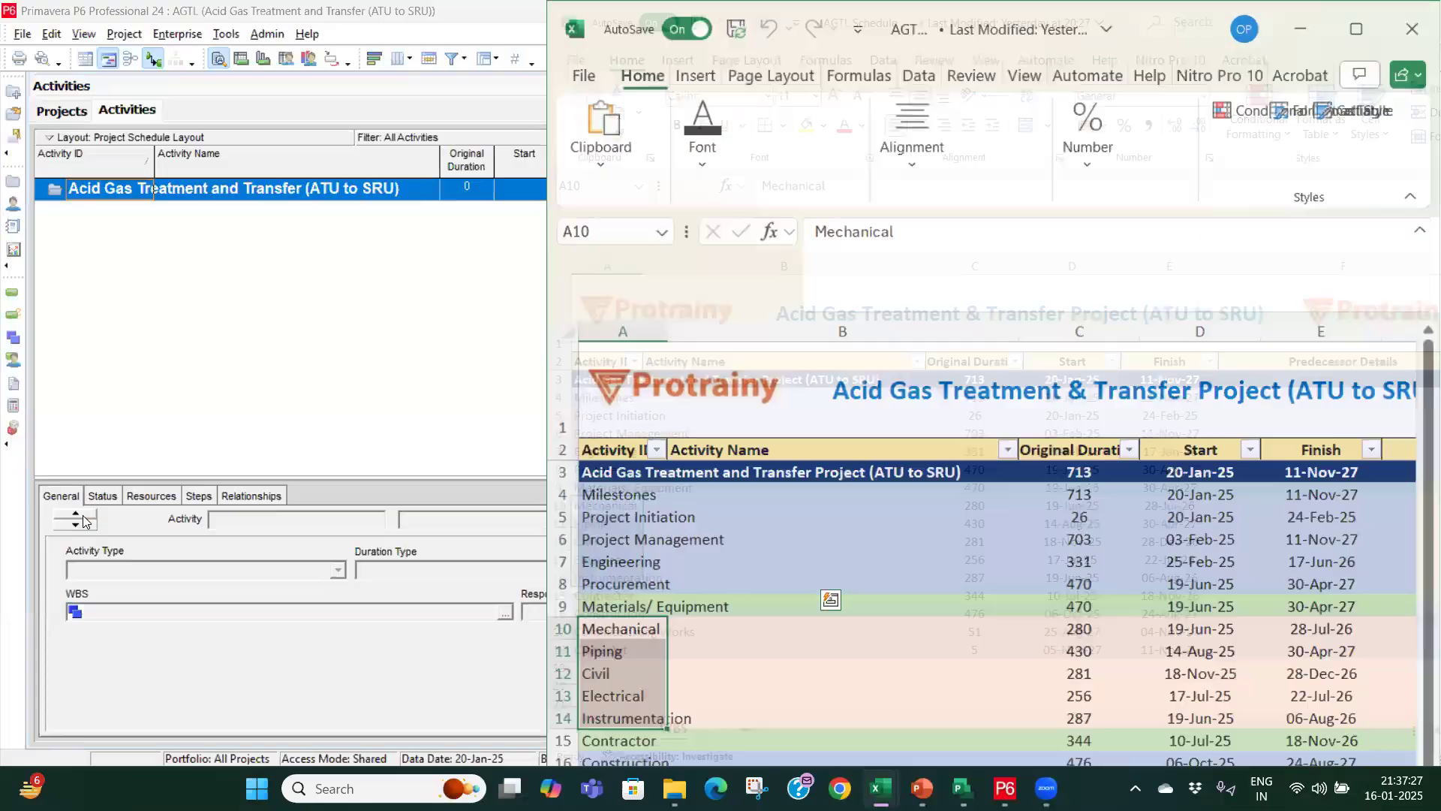
# Step: Place Primavera P6 beside the Excel workbook and open the AGTL project's WBS view
pyautogui.click(318, 218)
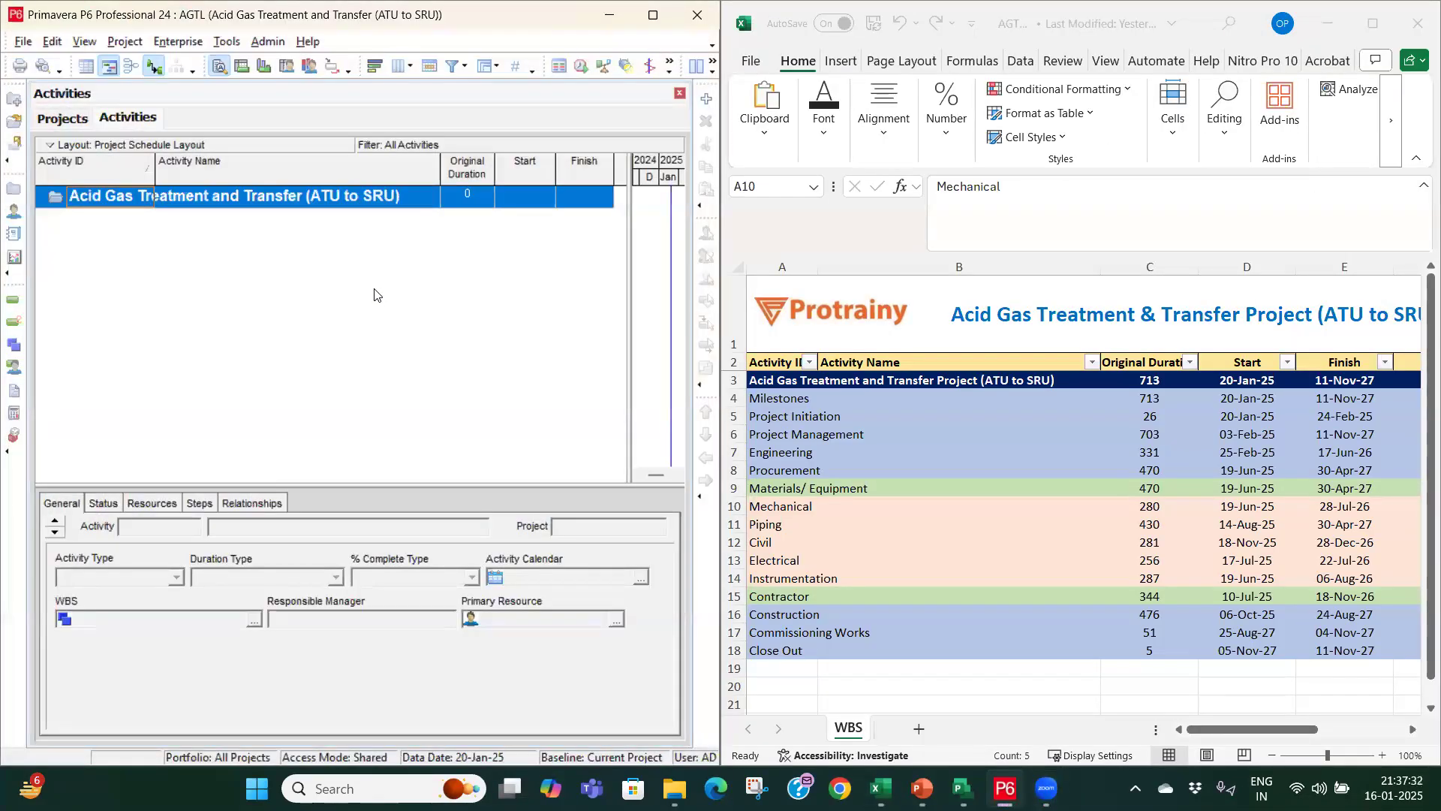
pyautogui.click(12, 350)
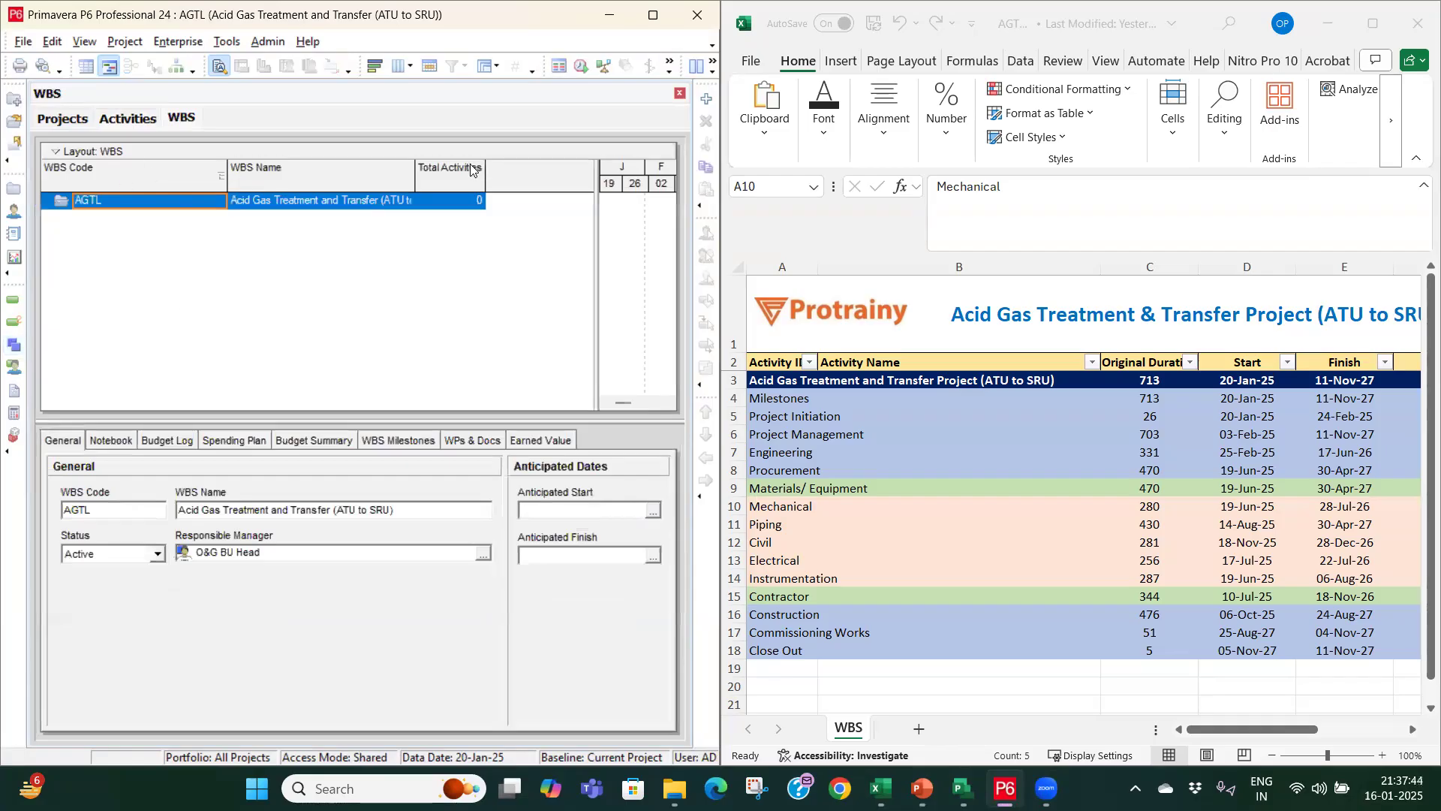
# Step: Add a new WBS element under the AGTL project and another WBS element nested beneath it
pyautogui.click(707, 107)
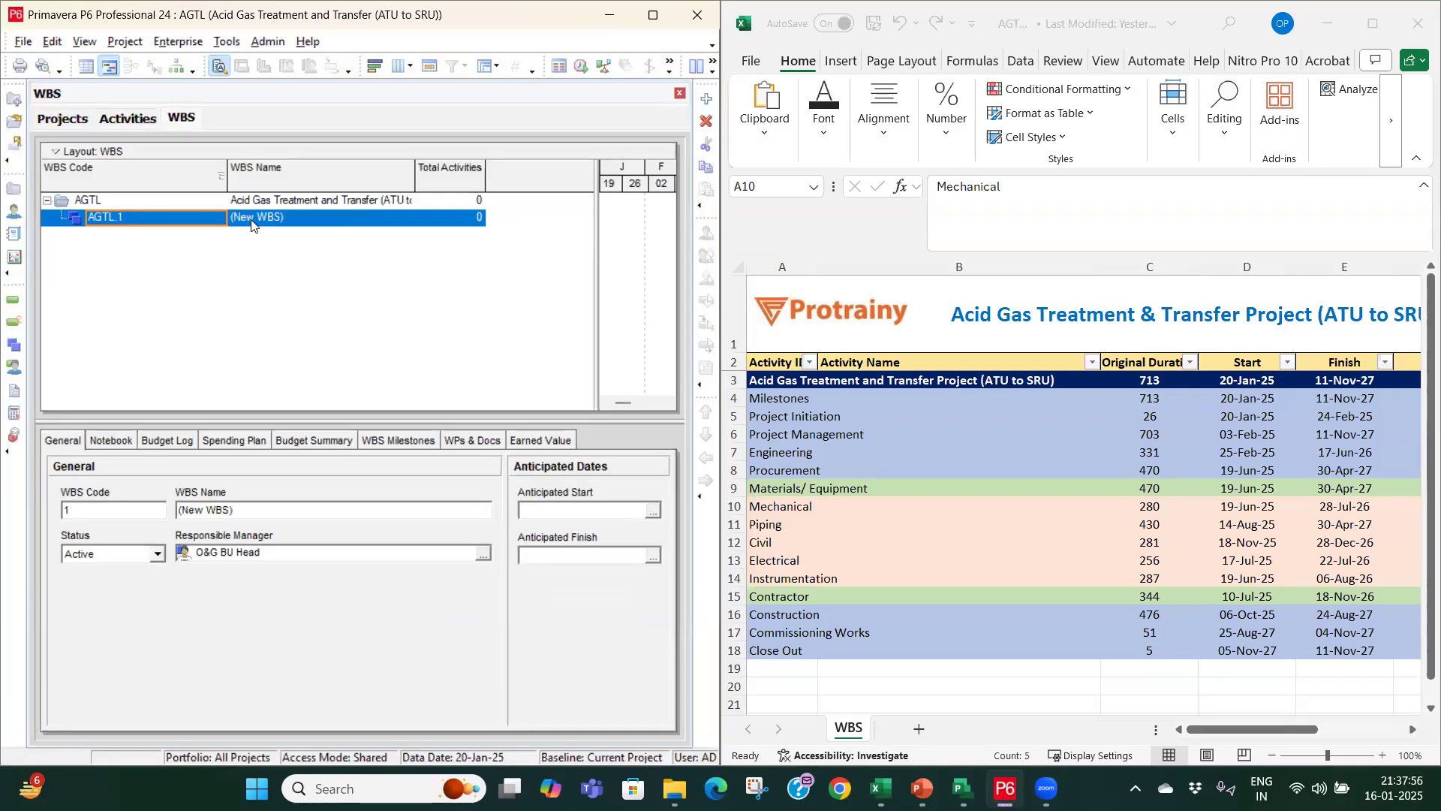
pyautogui.click(295, 220)
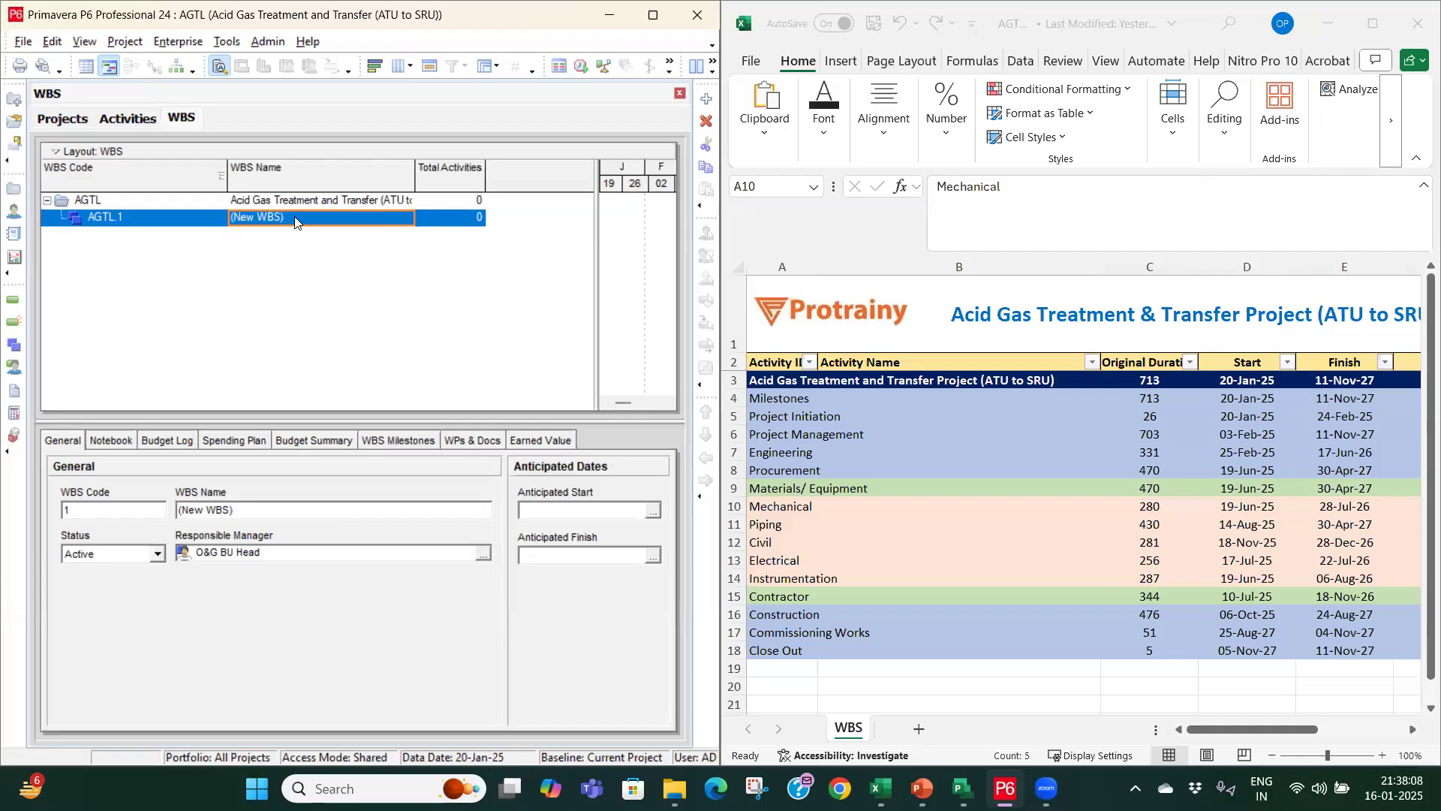
pyautogui.click(707, 97)
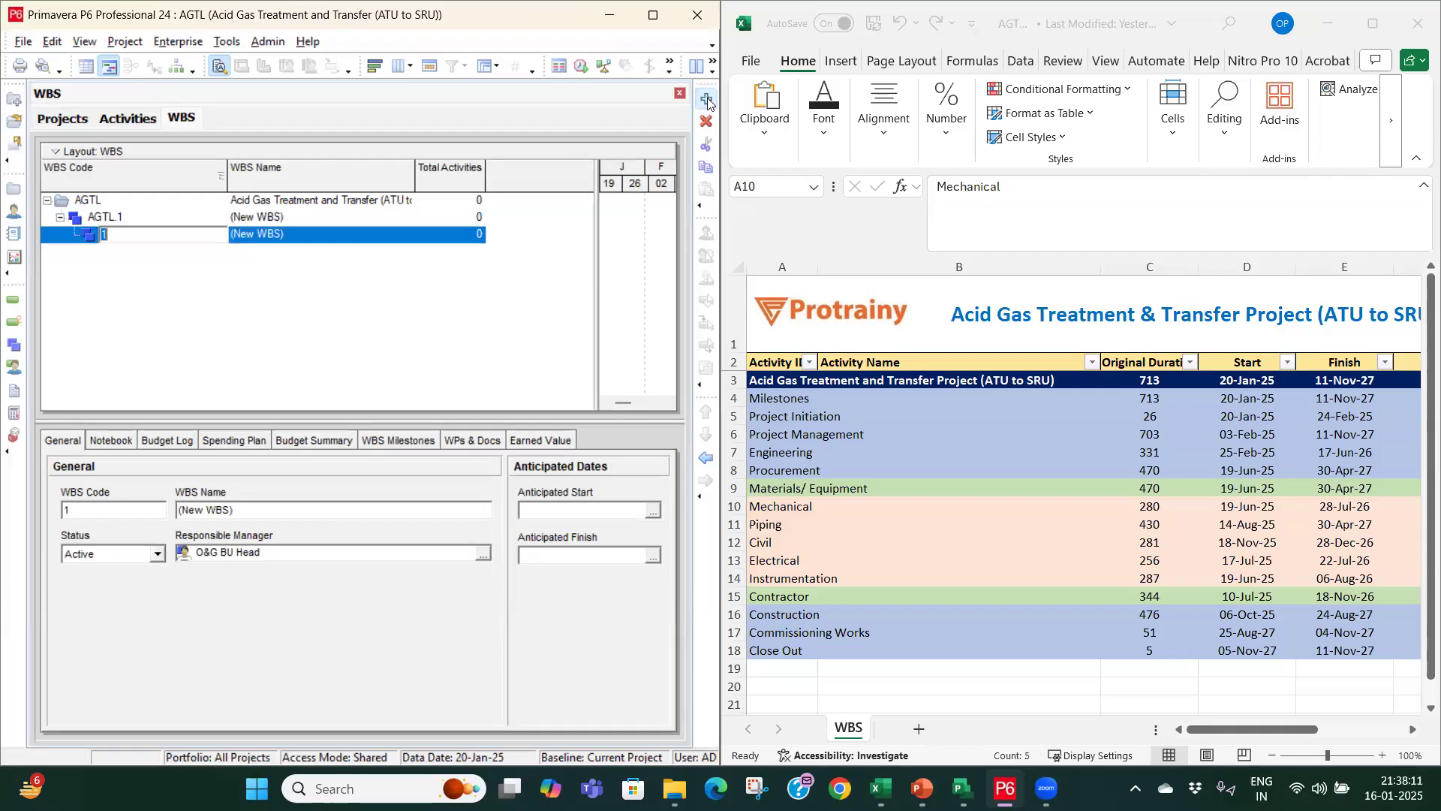
pyautogui.click(299, 235)
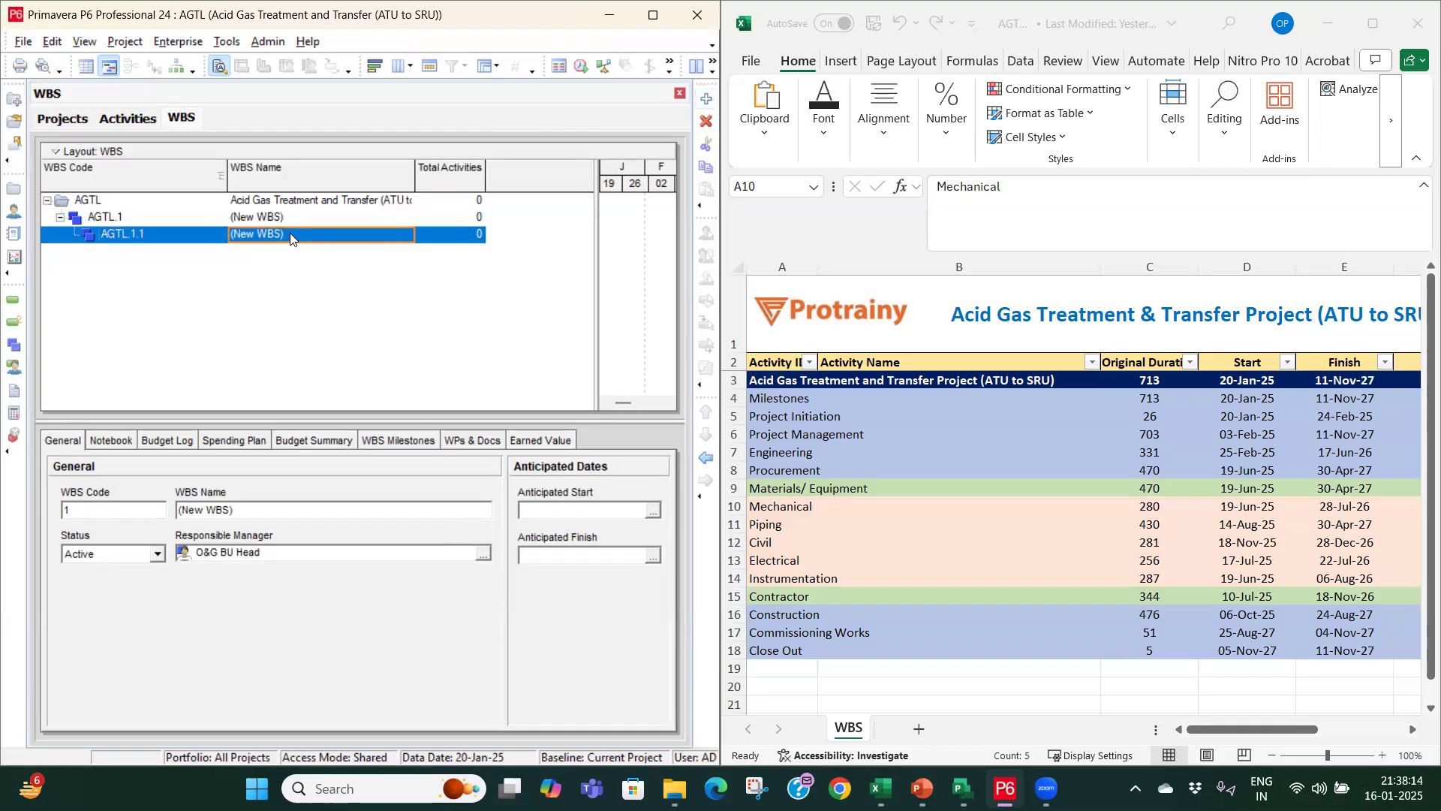
# Step: Compare the names and WBS codes of the new parent element and its nested child
pyautogui.click(279, 219)
pyautogui.click(277, 234)
pyautogui.click(279, 217)
pyautogui.click(277, 234)
pyautogui.click(276, 235)
pyautogui.click(132, 218)
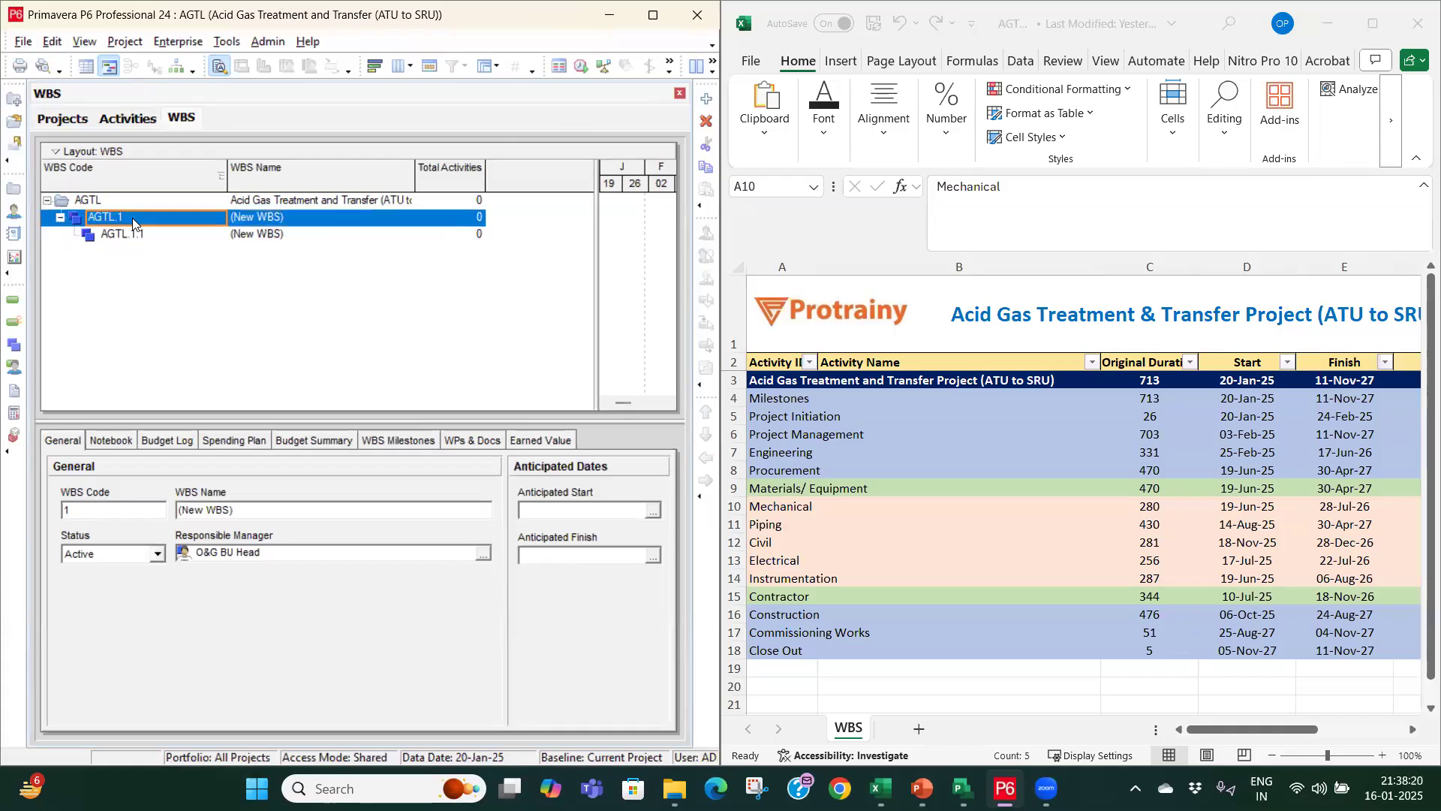
pyautogui.click(134, 234)
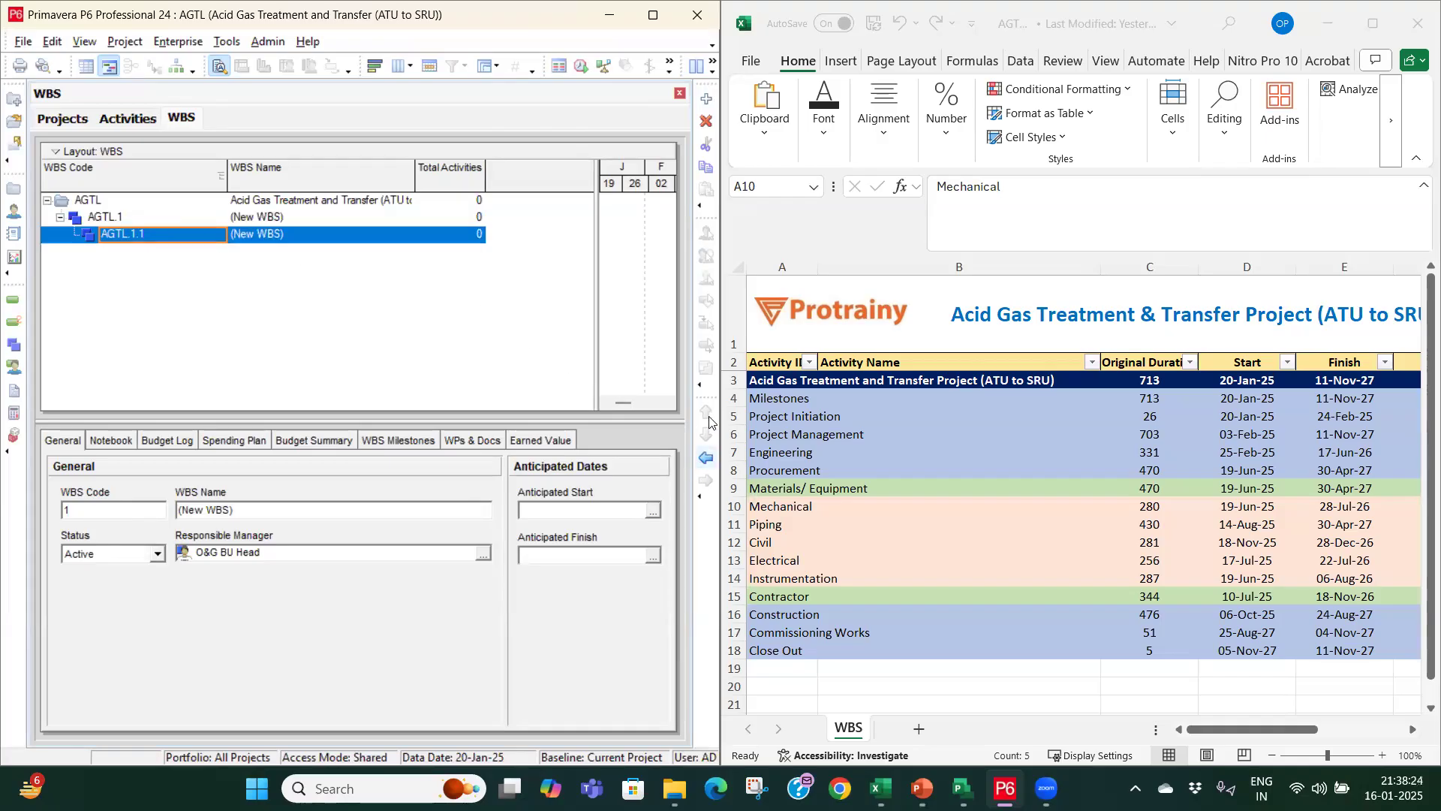
# Step: Outdent the nested WBS element to the same level as AGTL.1 and try to rename it (New WBS)
pyautogui.click(705, 460)
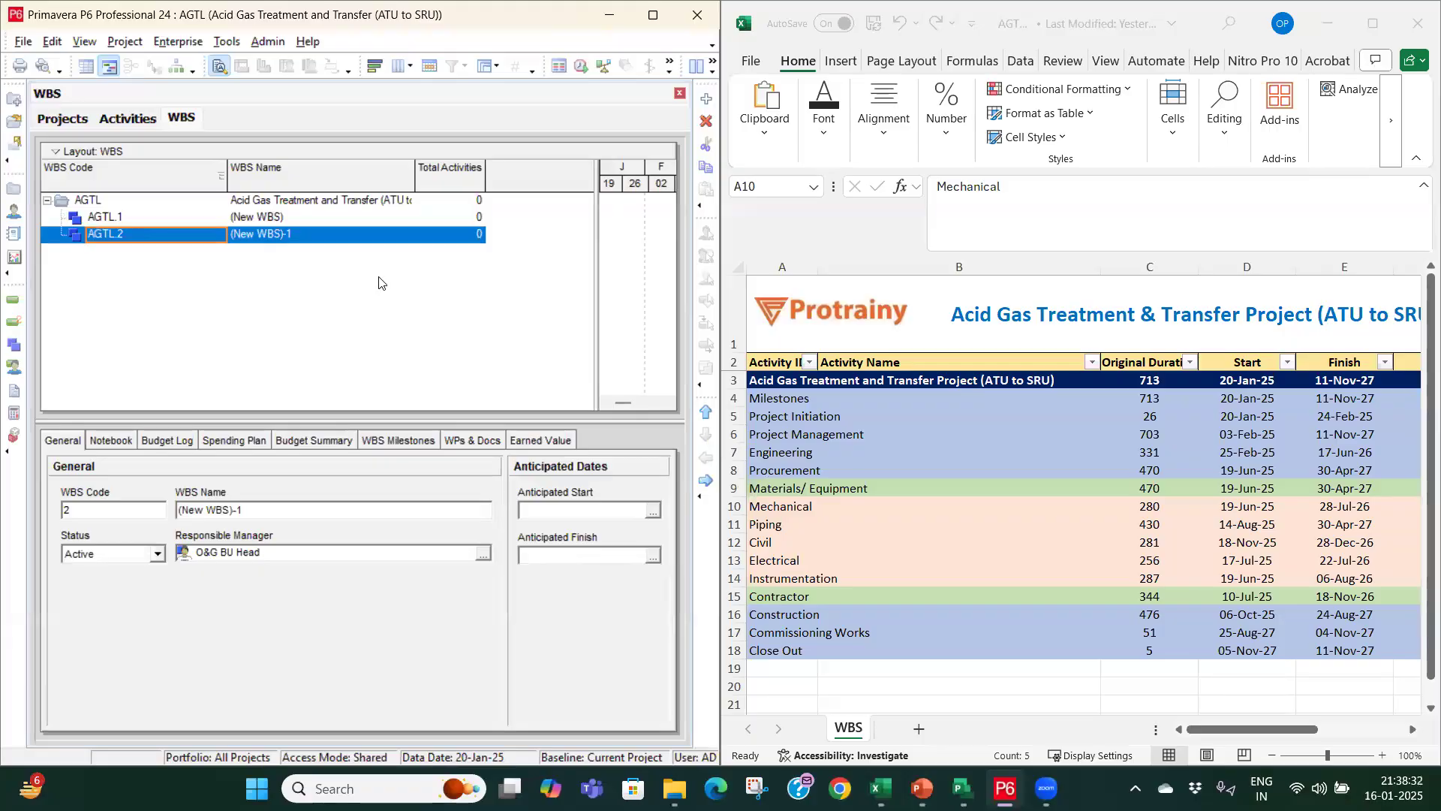
pyautogui.click(304, 241)
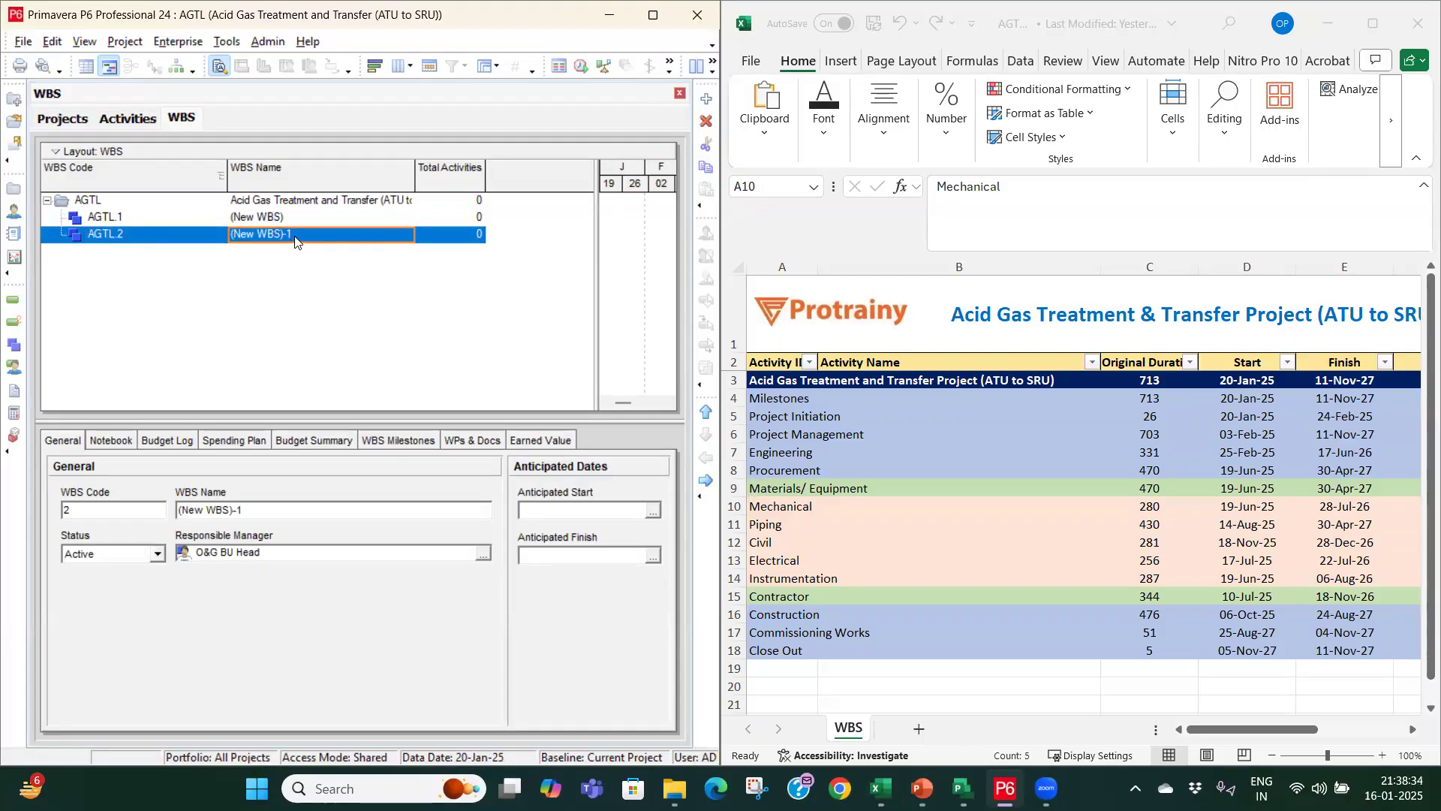
pyautogui.click(299, 236)
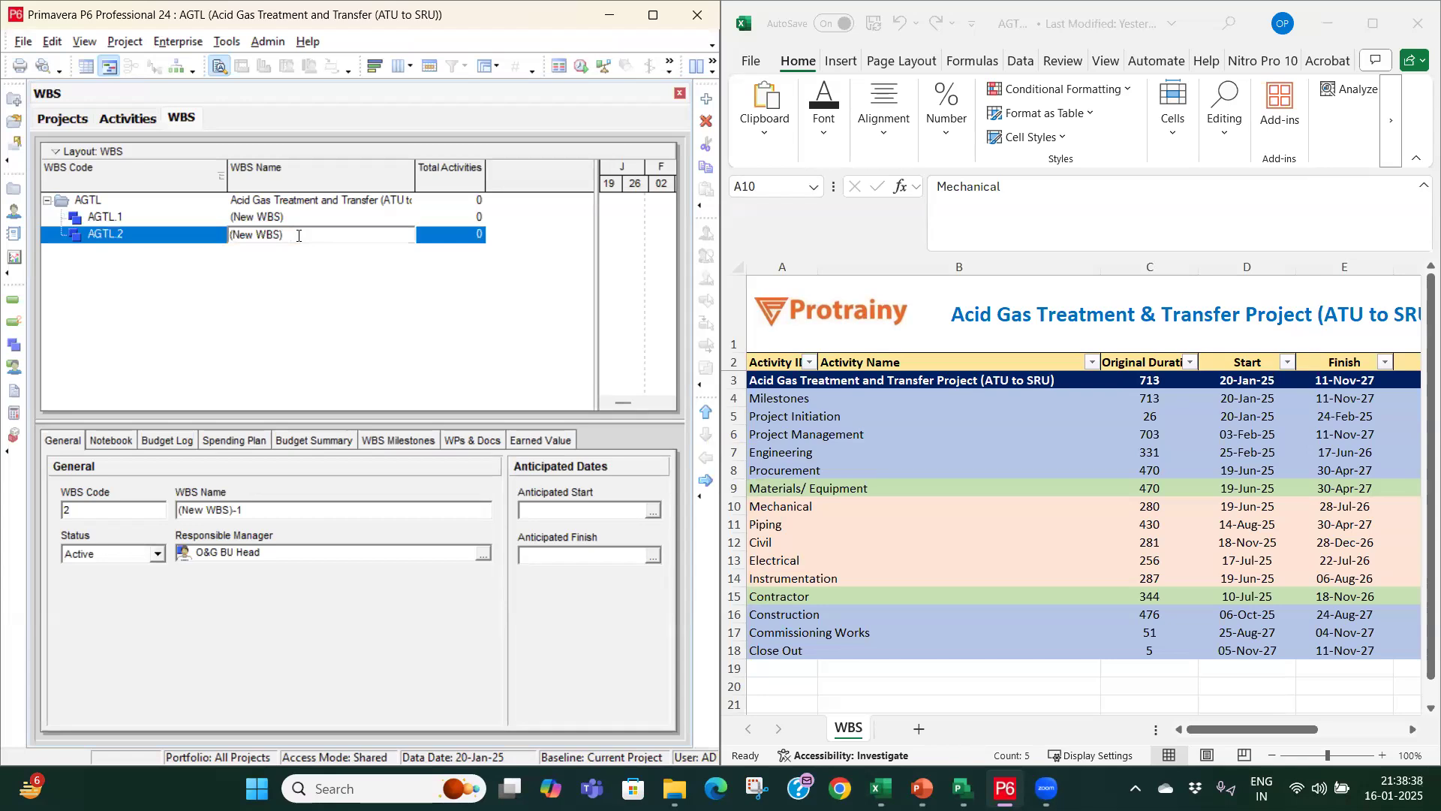
pyautogui.click(305, 275)
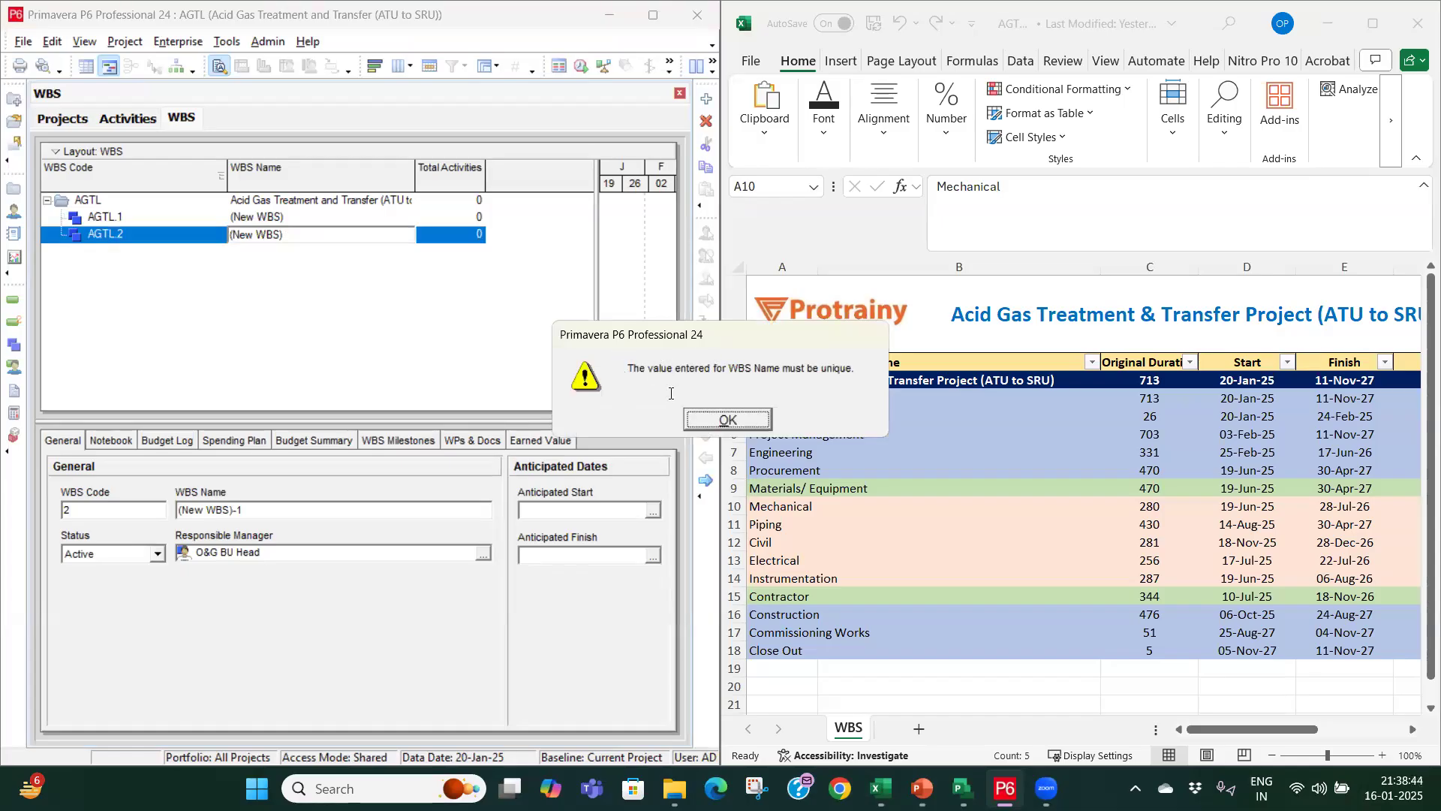
pyautogui.click(752, 425)
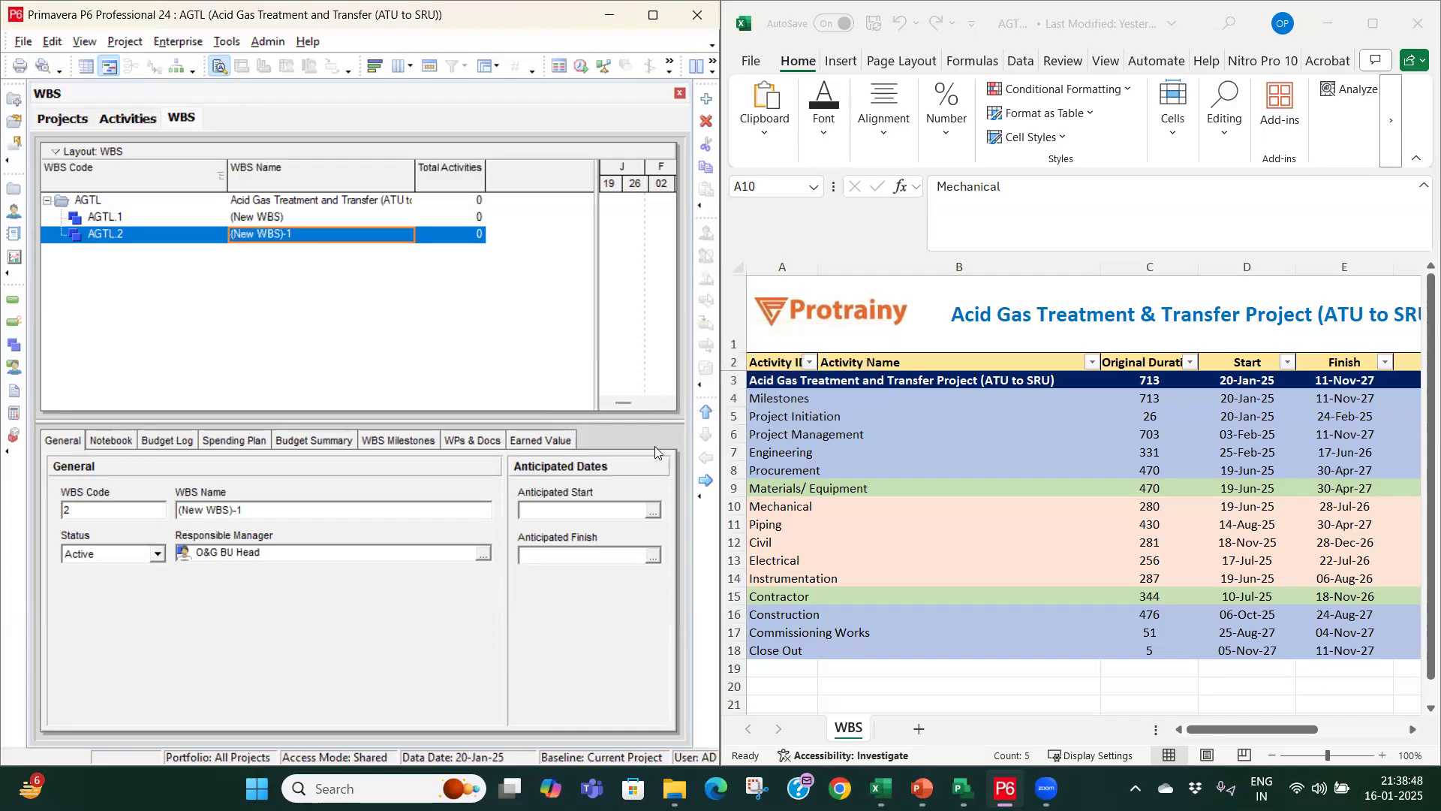
# Step: Indent the second WBS element back beneath AGTL.1 and rename it (New WBS)
pyautogui.click(707, 481)
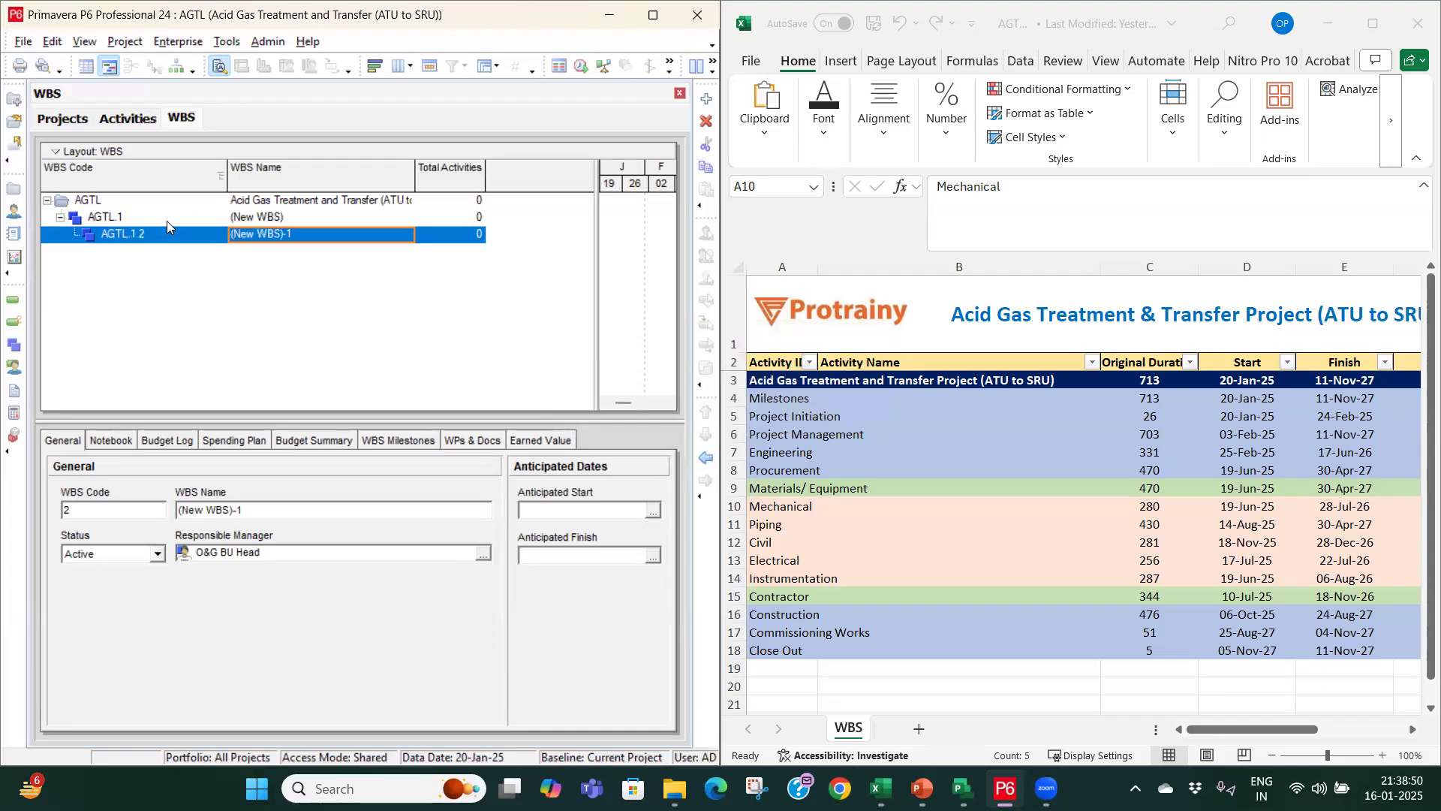
pyautogui.click(310, 235)
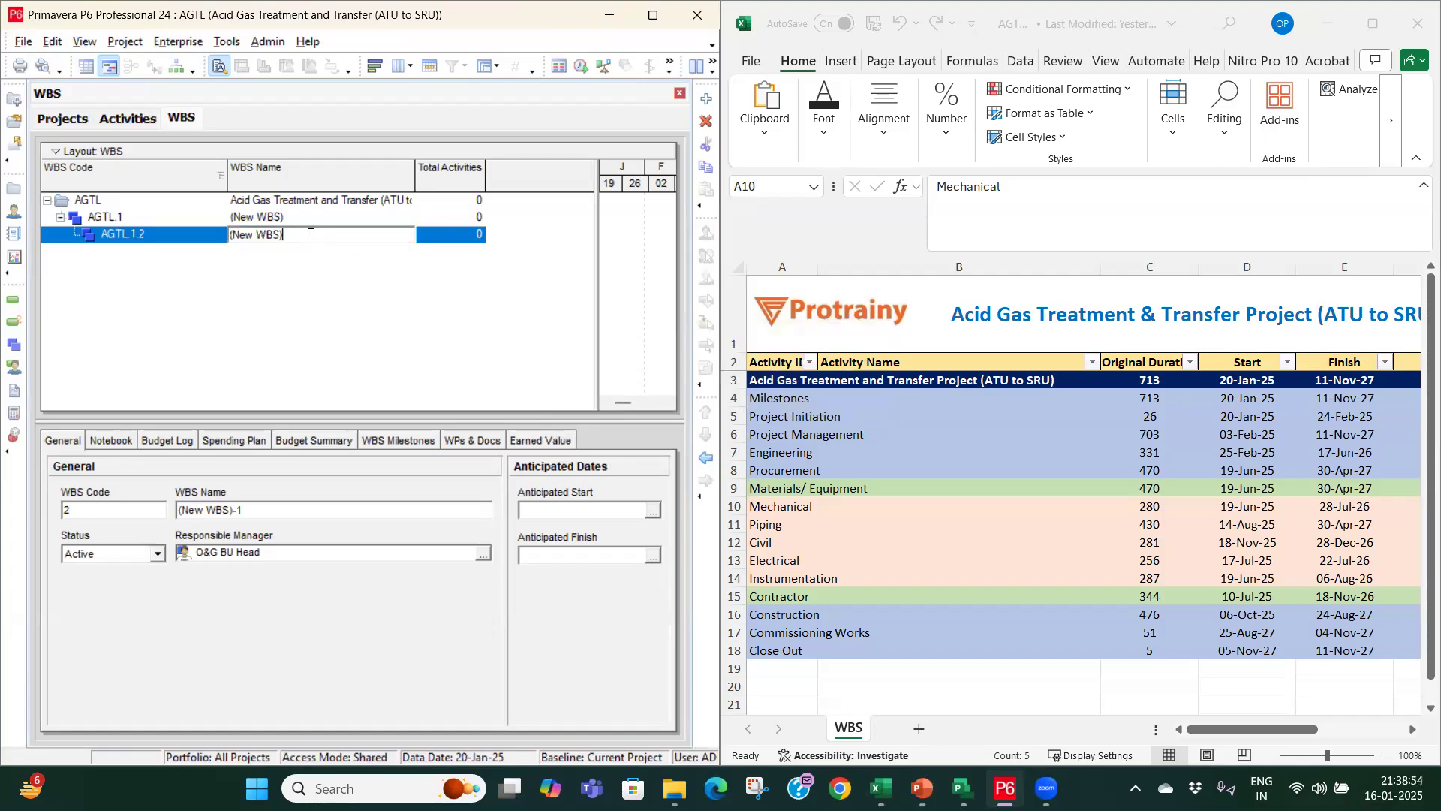
pyautogui.press('Return')
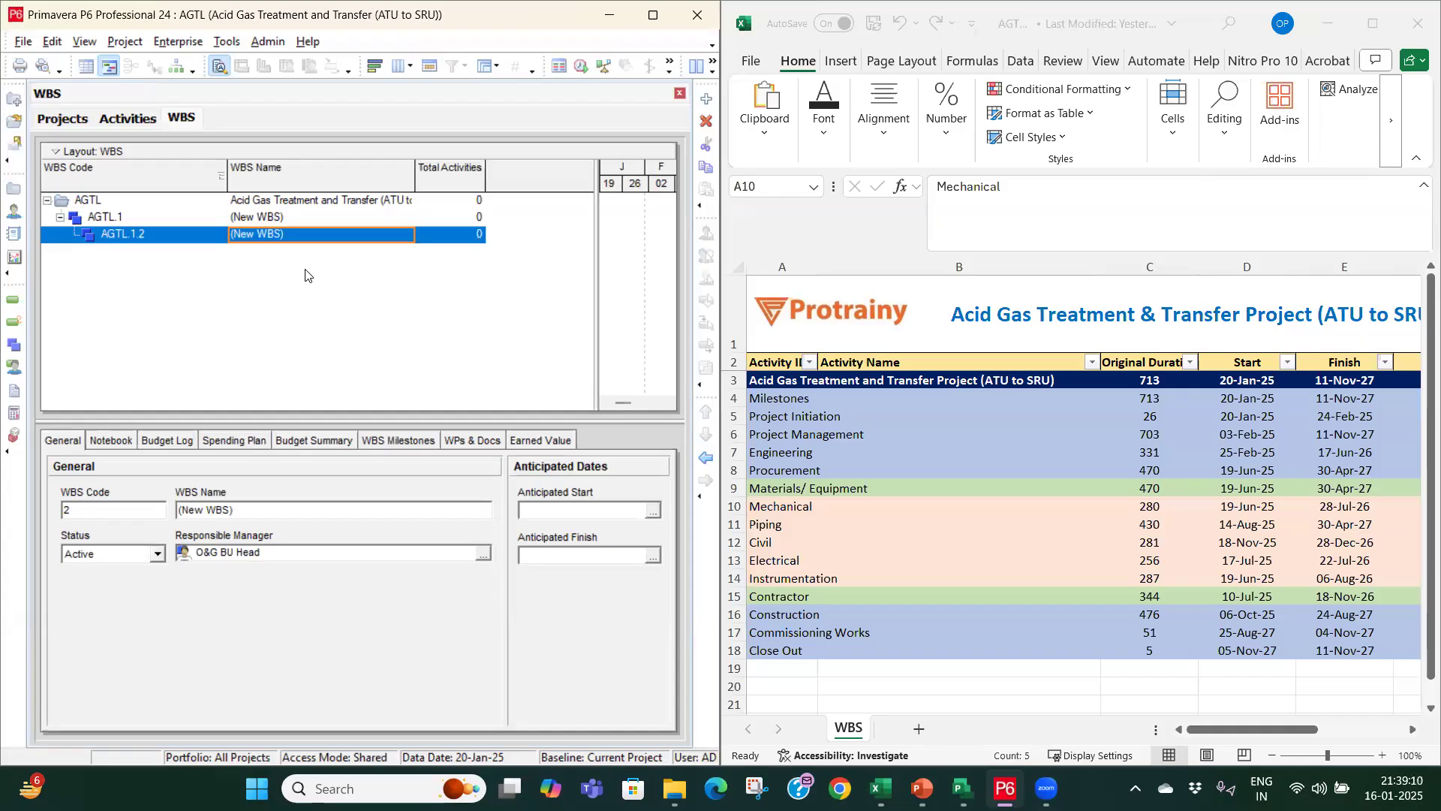
# Step: Rename the AGTL.1 element Milestones by copying the name from cell A4 of the Excel sheet
pyautogui.click(809, 397)
pyautogui.moveTo(809, 398); pyautogui.dragTo(805, 465)
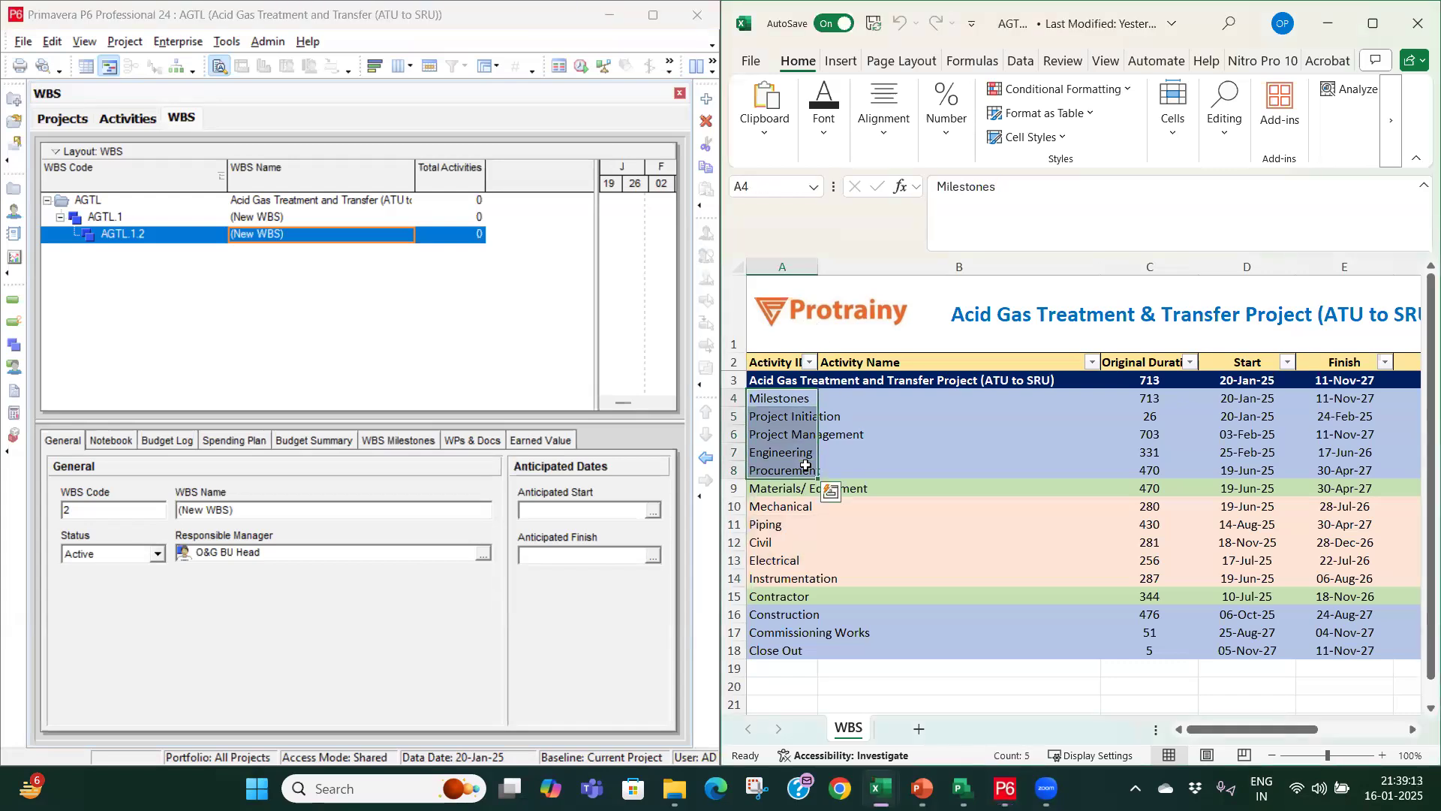
pyautogui.click(789, 395)
pyautogui.hotkey('ctrl', 'c')
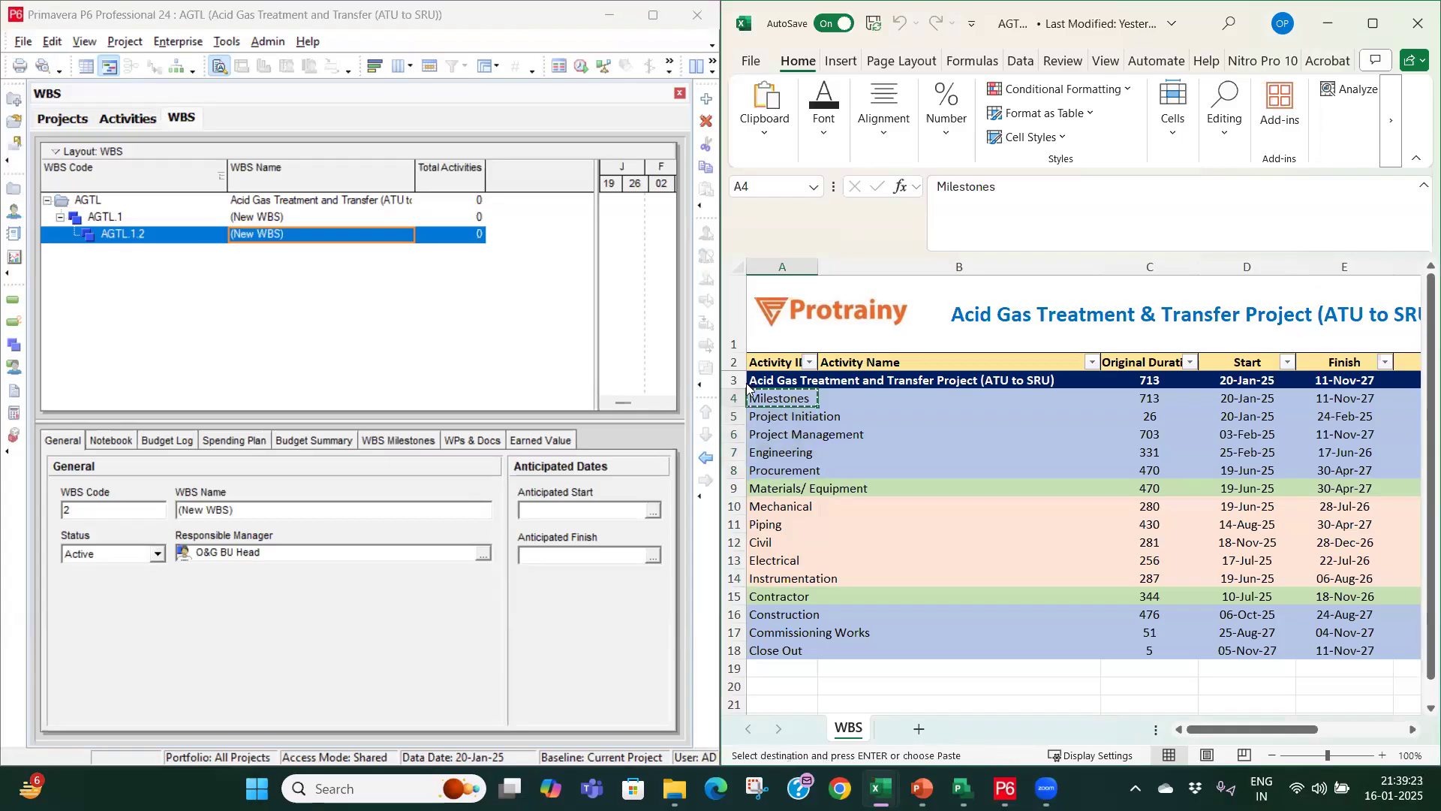
pyautogui.click(289, 218)
pyautogui.hotkey('ctrl', 'a')
pyautogui.hotkey('ctrl', 'v')
pyautogui.press('Return')
# Step: Rename the nested AGTL.1.2 element Project Initiation, copied from cell A5 of the Excel sheet, and outdent it to the level of Milestones
pyautogui.click(275, 235)
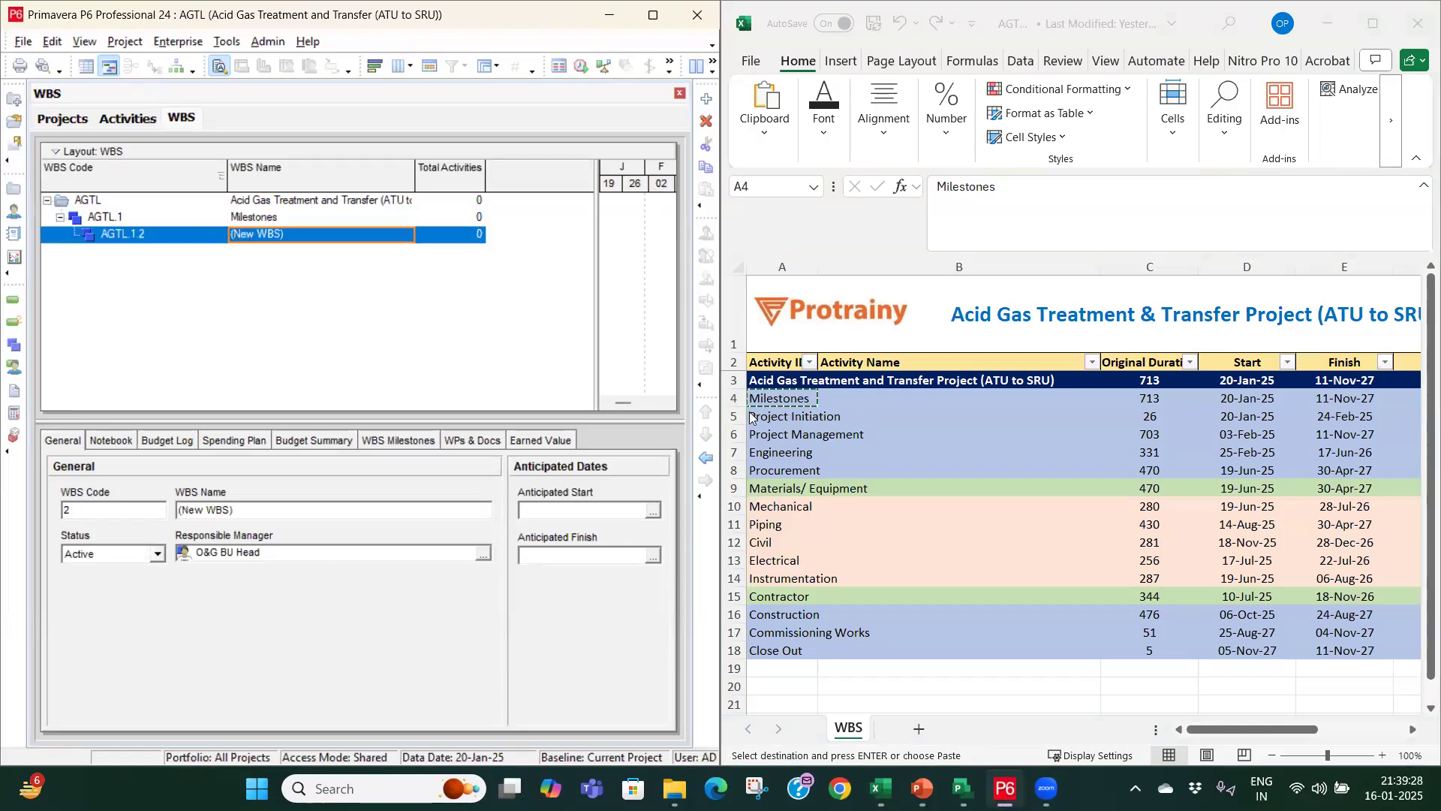
pyautogui.click(750, 418)
pyautogui.hotkey('ctrl', 'c')
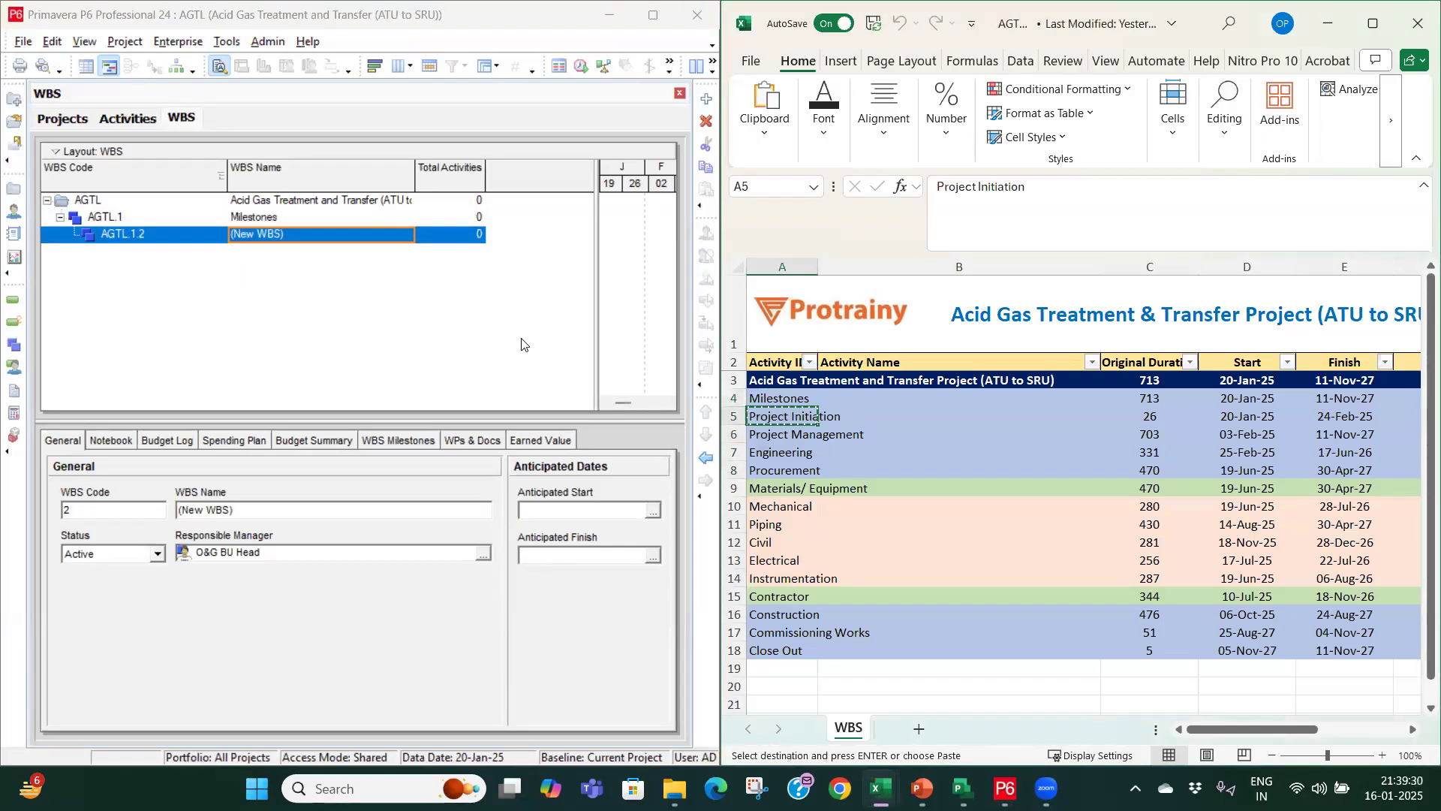
pyautogui.click(289, 236)
pyautogui.hotkey('ctrl', 'a')
pyautogui.hotkey('ctrl', 'v')
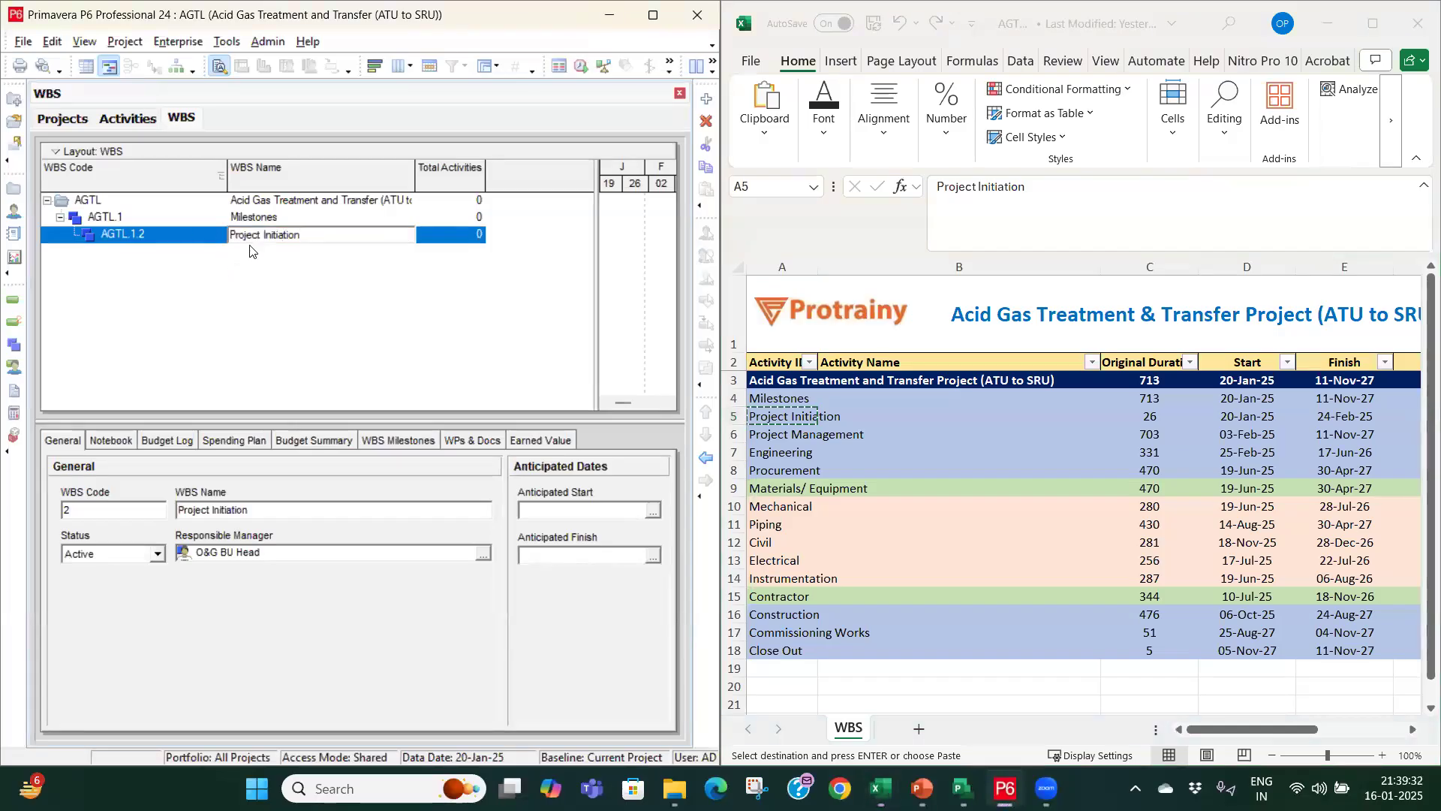
pyautogui.click(706, 457)
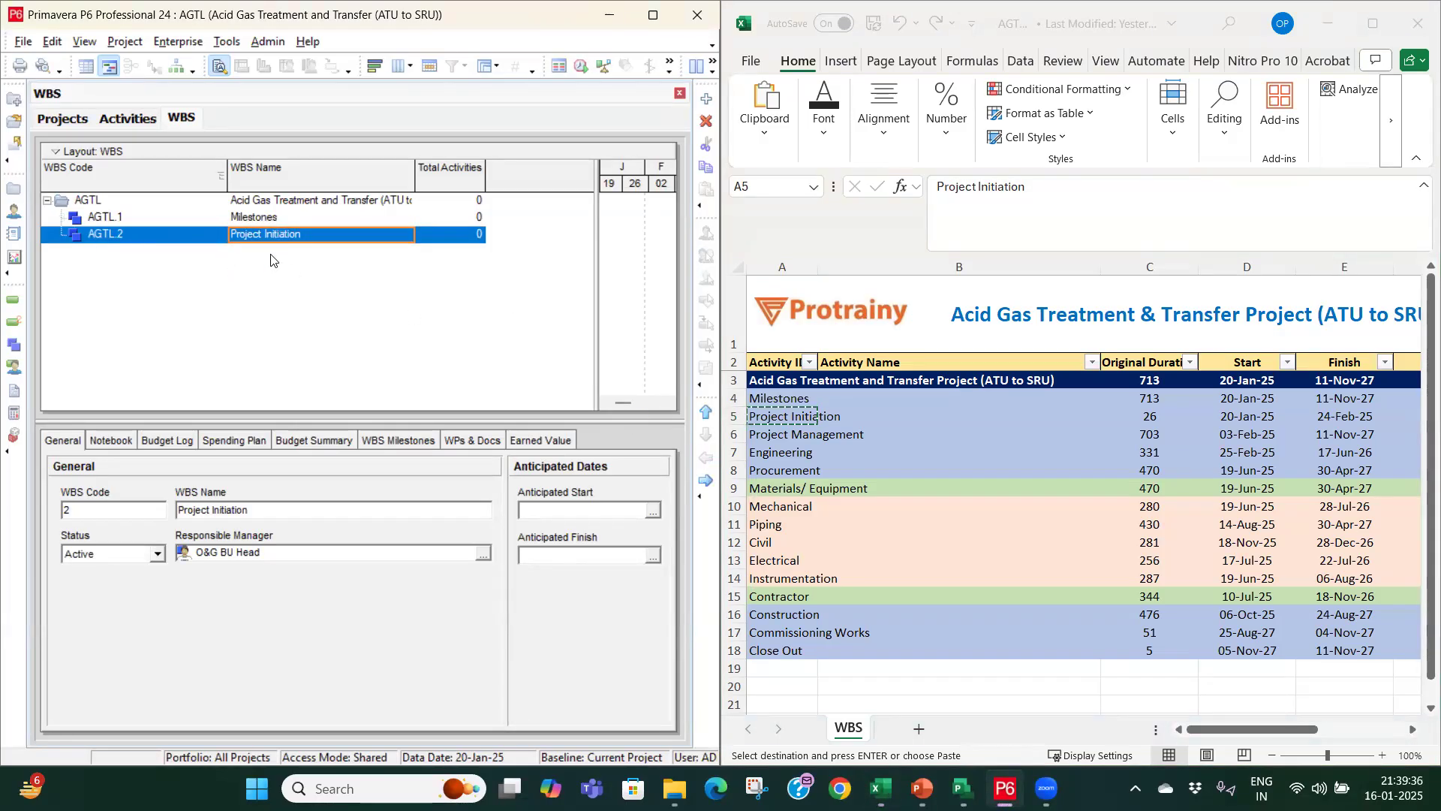
# Step: Add a WBS element at the same level as Project Initiation and name it Project Management, copied from cell A6
pyautogui.click(707, 101)
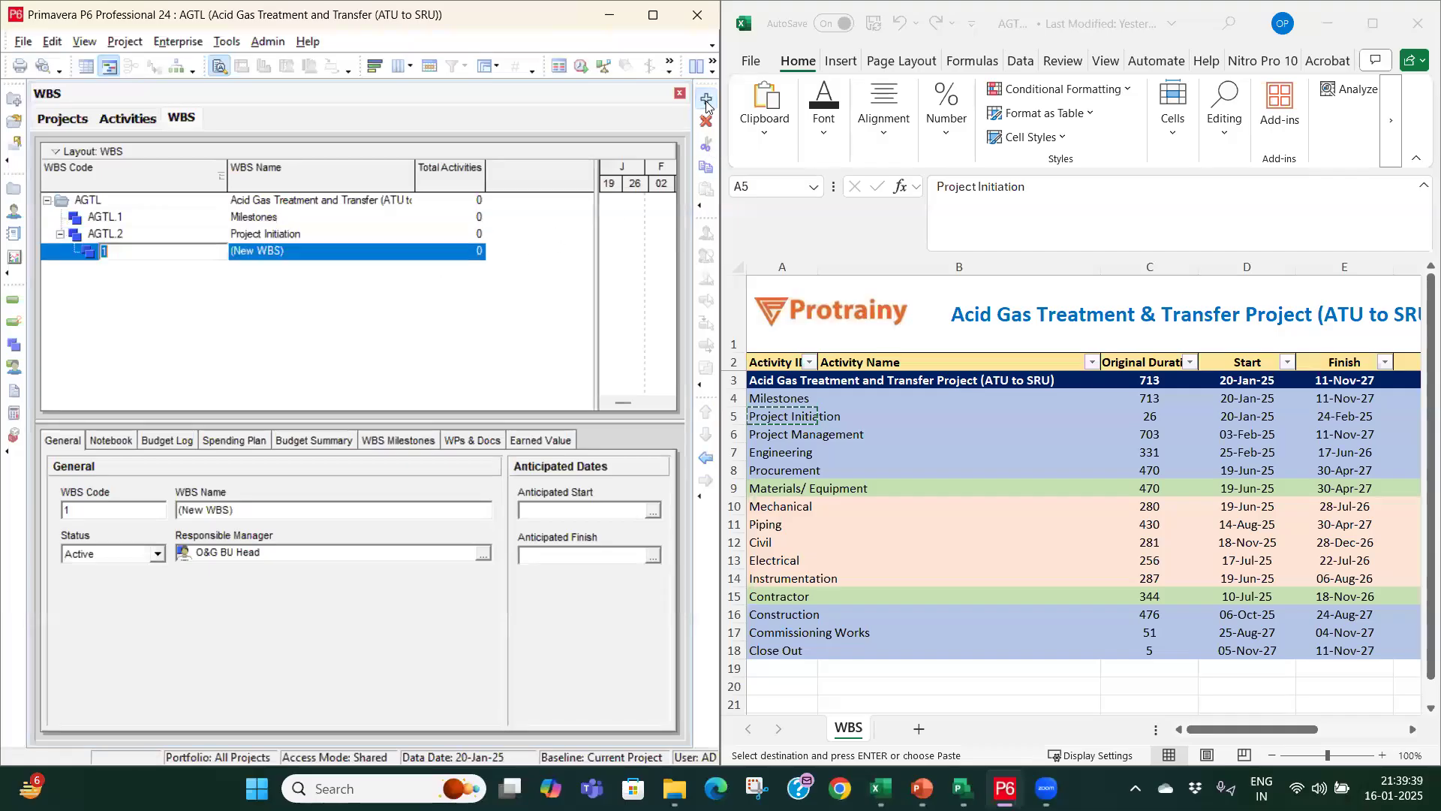
pyautogui.click(706, 458)
pyautogui.click(807, 433)
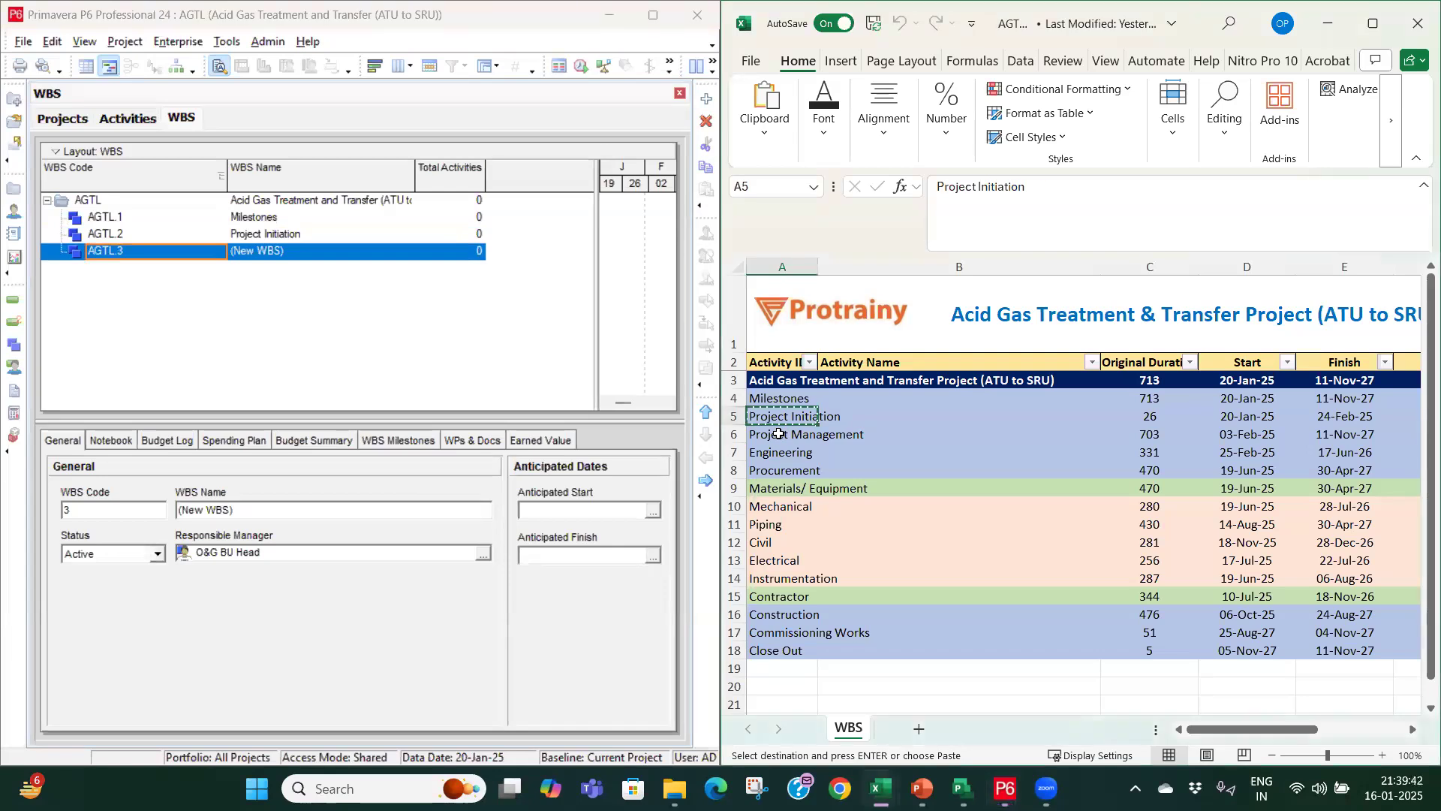
pyautogui.hotkey('ctrl', 'c')
pyautogui.click(317, 255)
pyautogui.hotkey('ctrl', 'v')
pyautogui.press('Return')
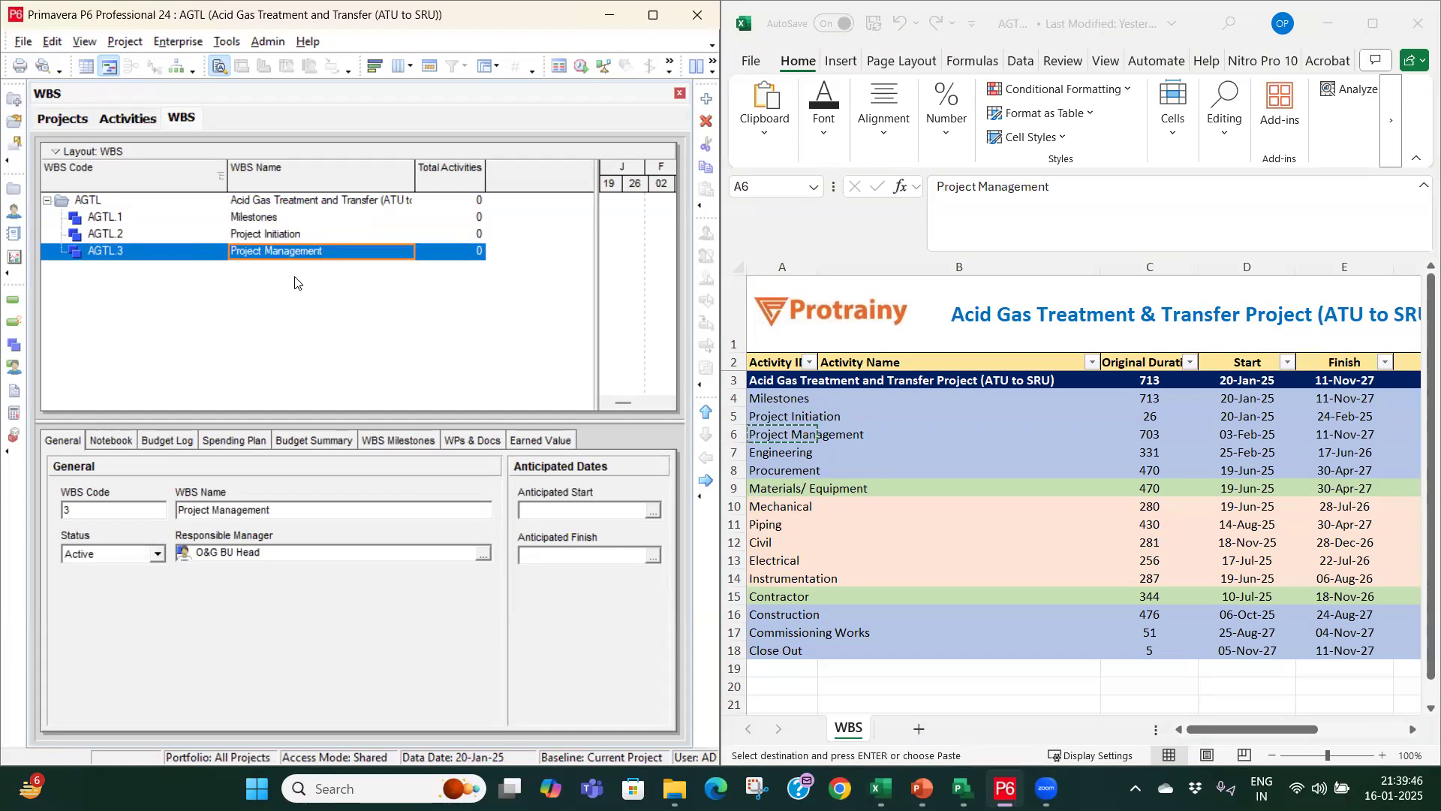
# Step: Add a new WBS element directly under the AGTL project root, following Project Management
pyautogui.click(135, 236)
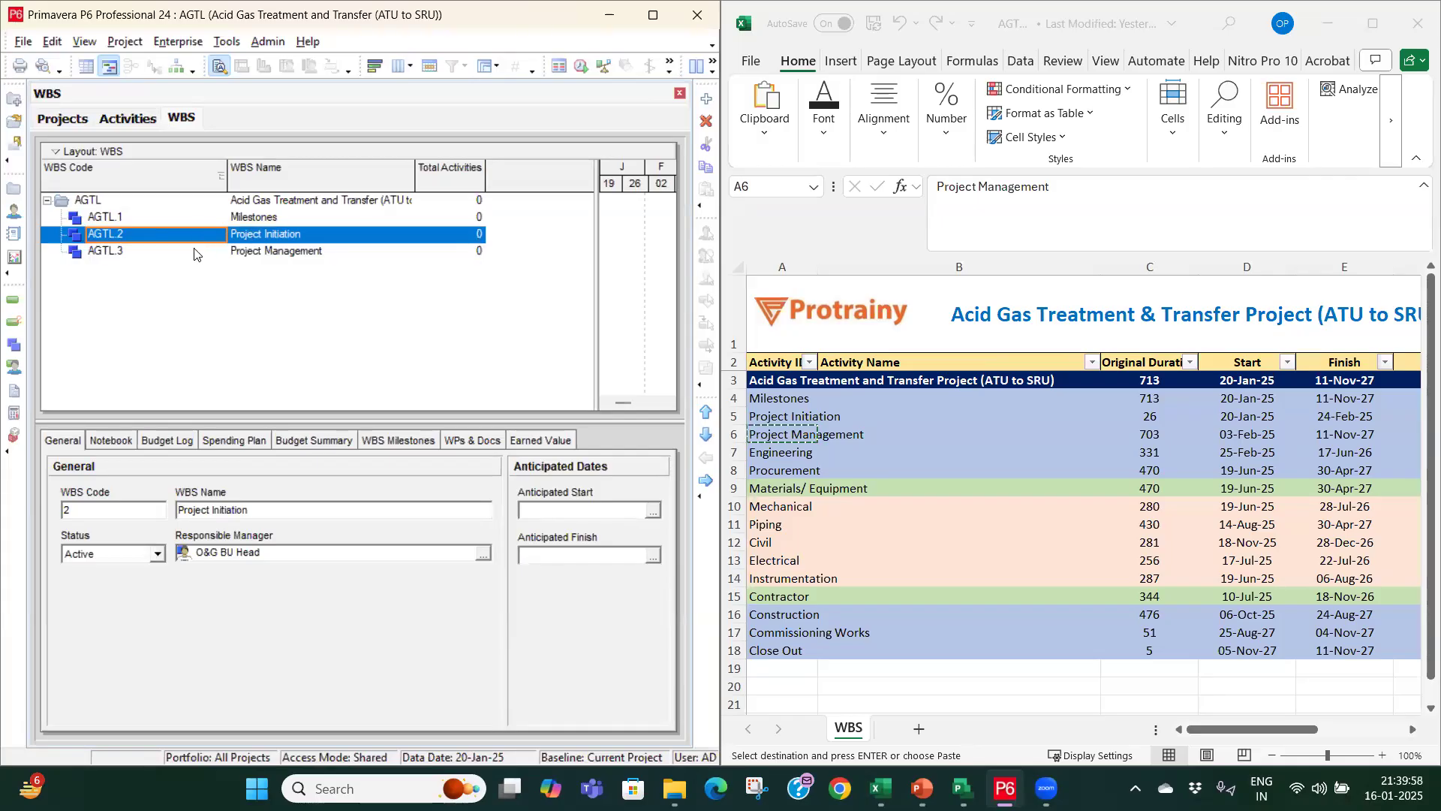
pyautogui.click(149, 204)
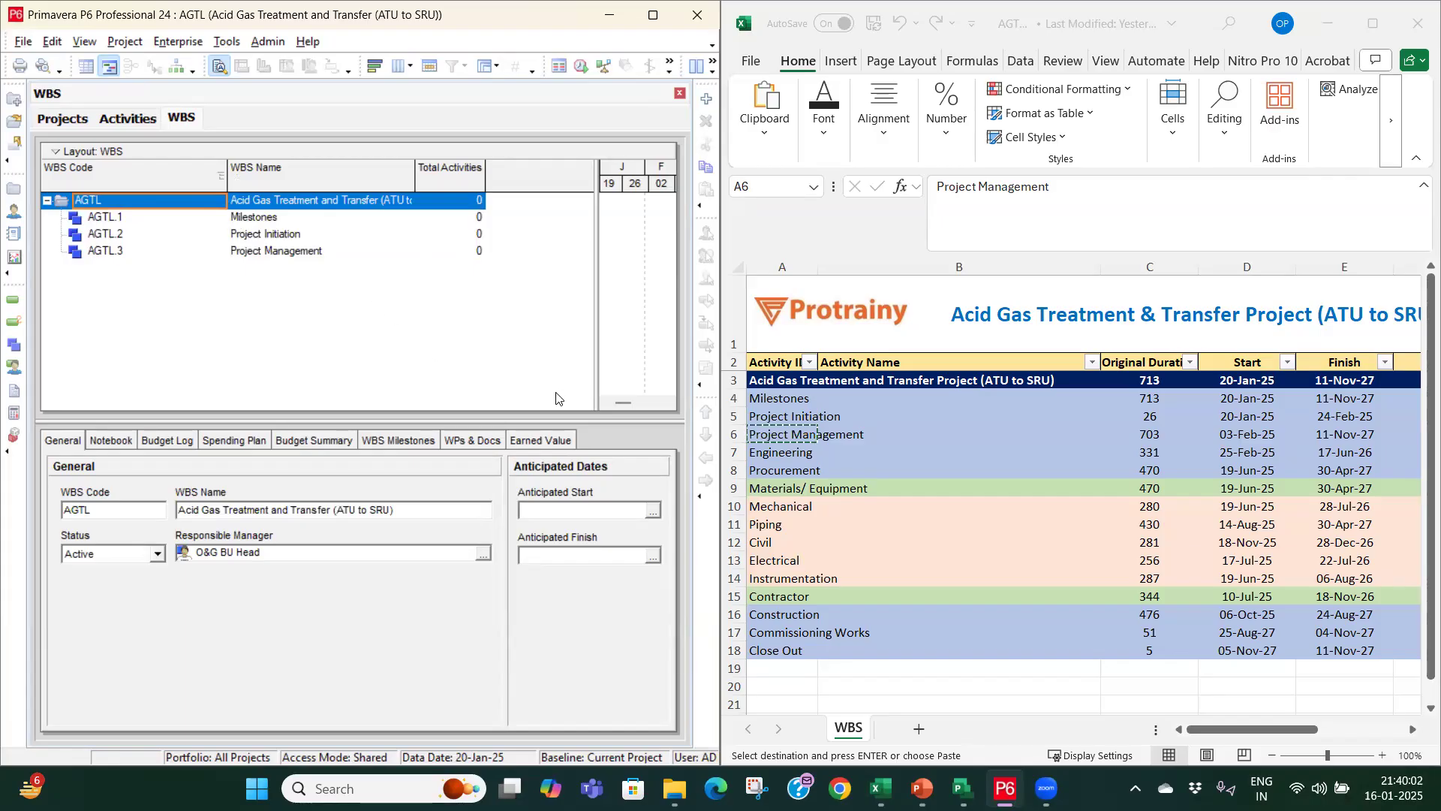
pyautogui.click(706, 104)
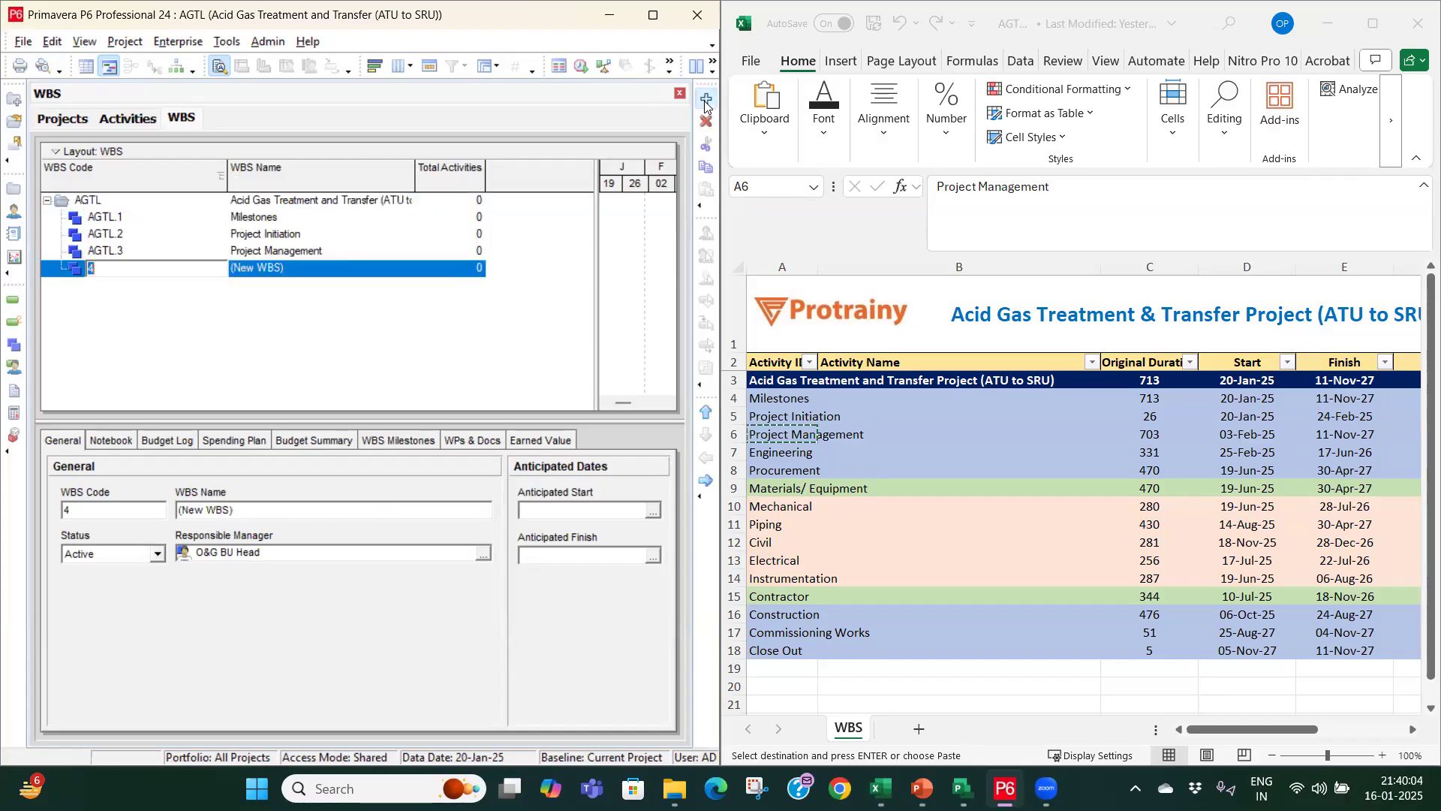
pyautogui.click(182, 301)
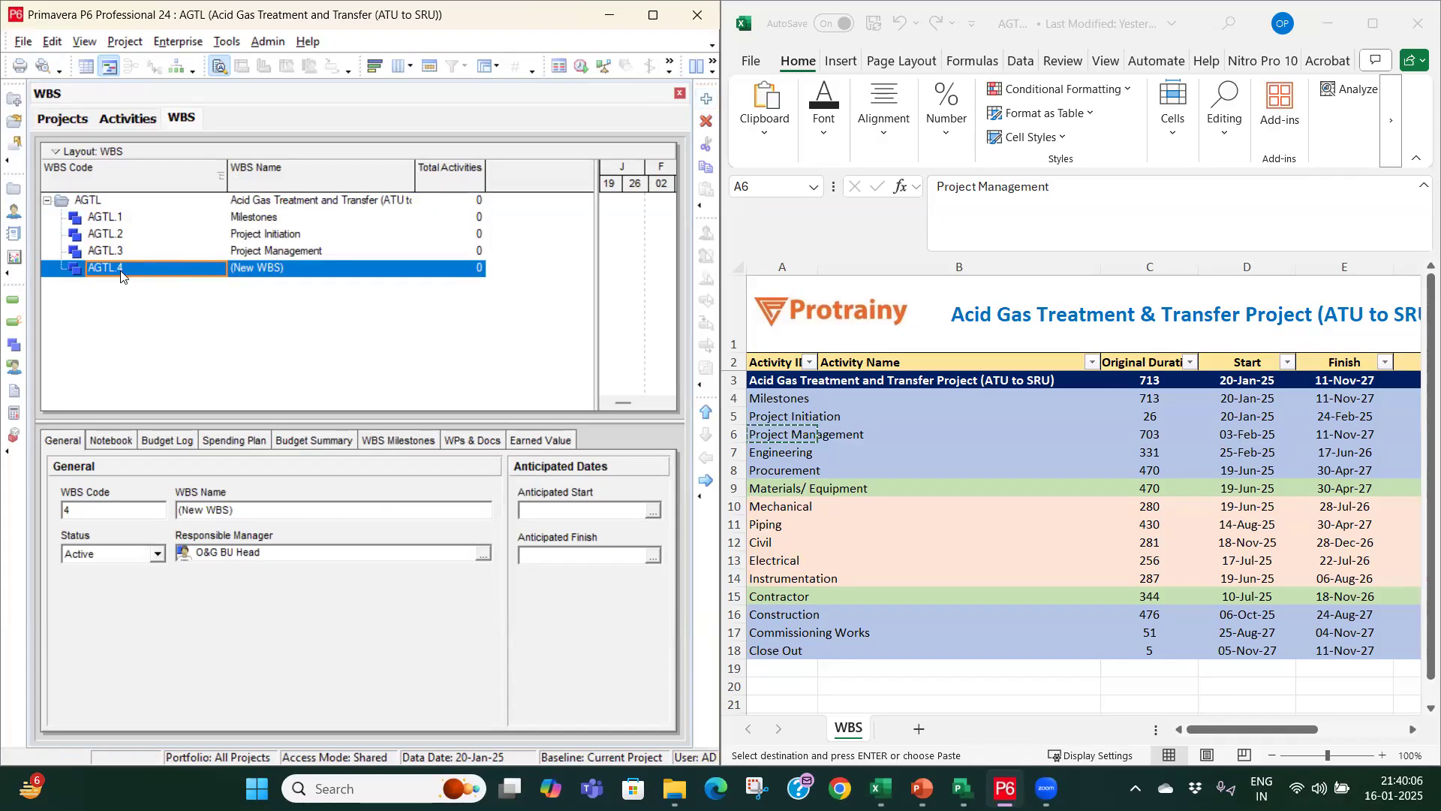
pyautogui.click(96, 202)
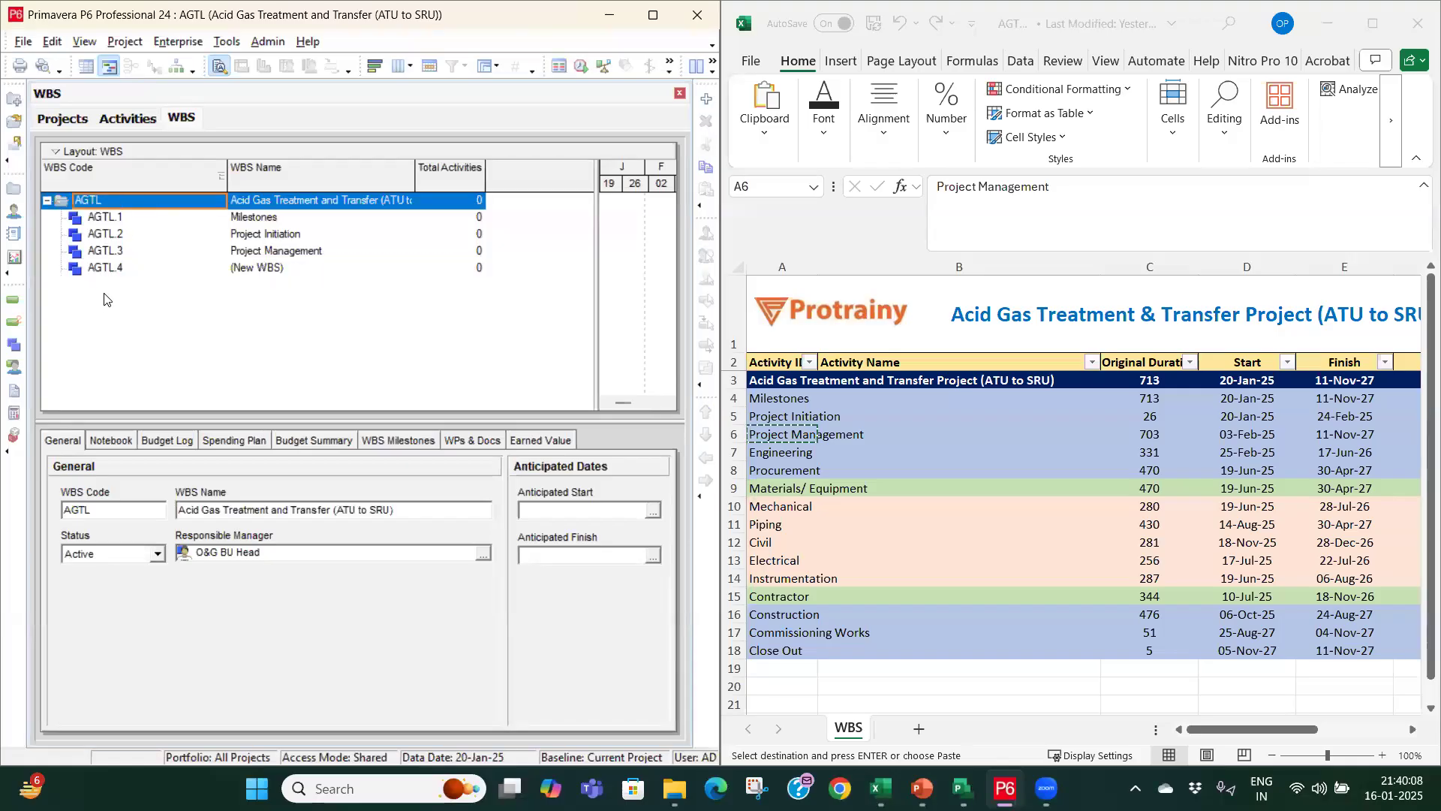
# Step: Rename the new AGTL.4 element Engineering by copying the name from cell A7 of the Excel sheet
pyautogui.click(285, 272)
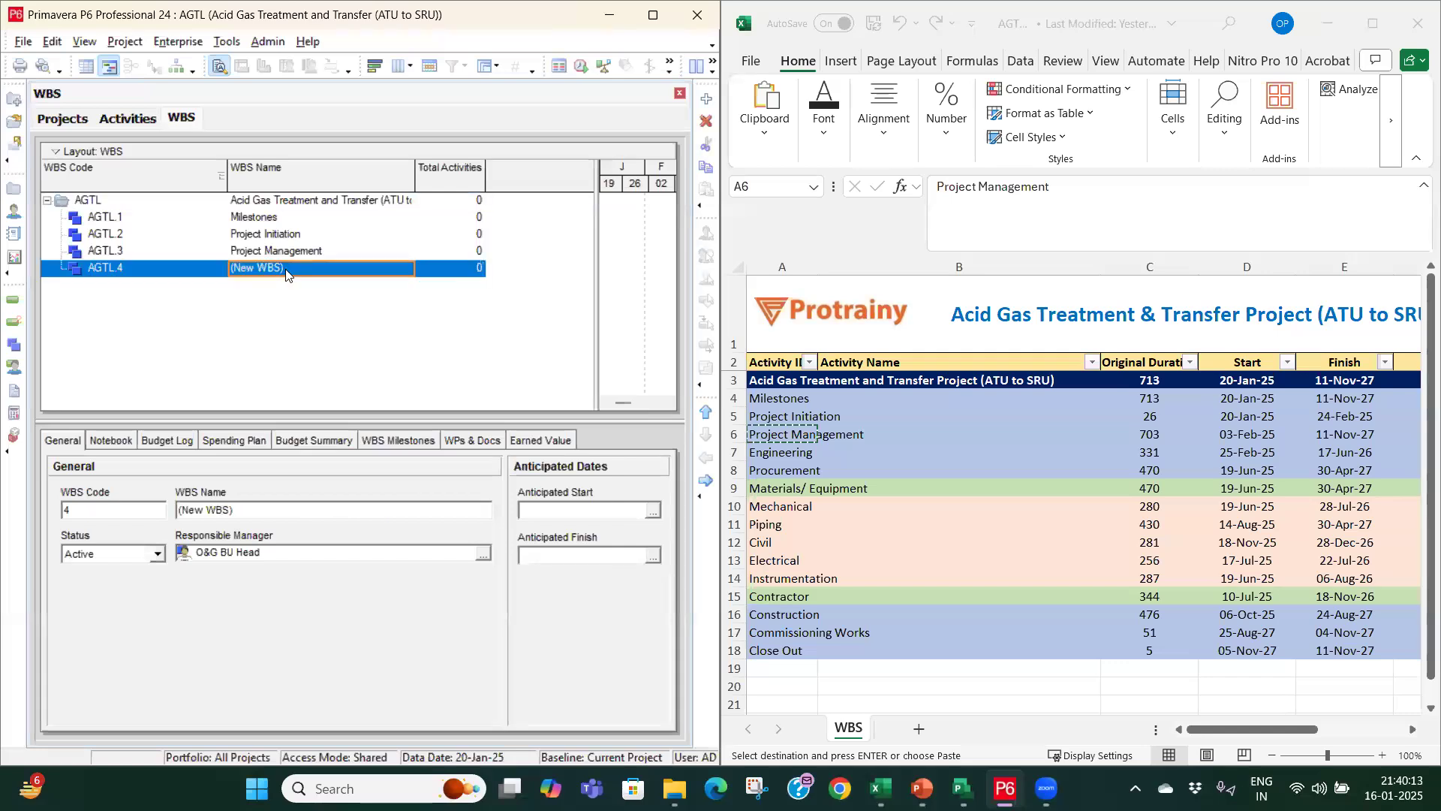
pyautogui.click(773, 453)
pyautogui.hotkey('ctrl', 'c')
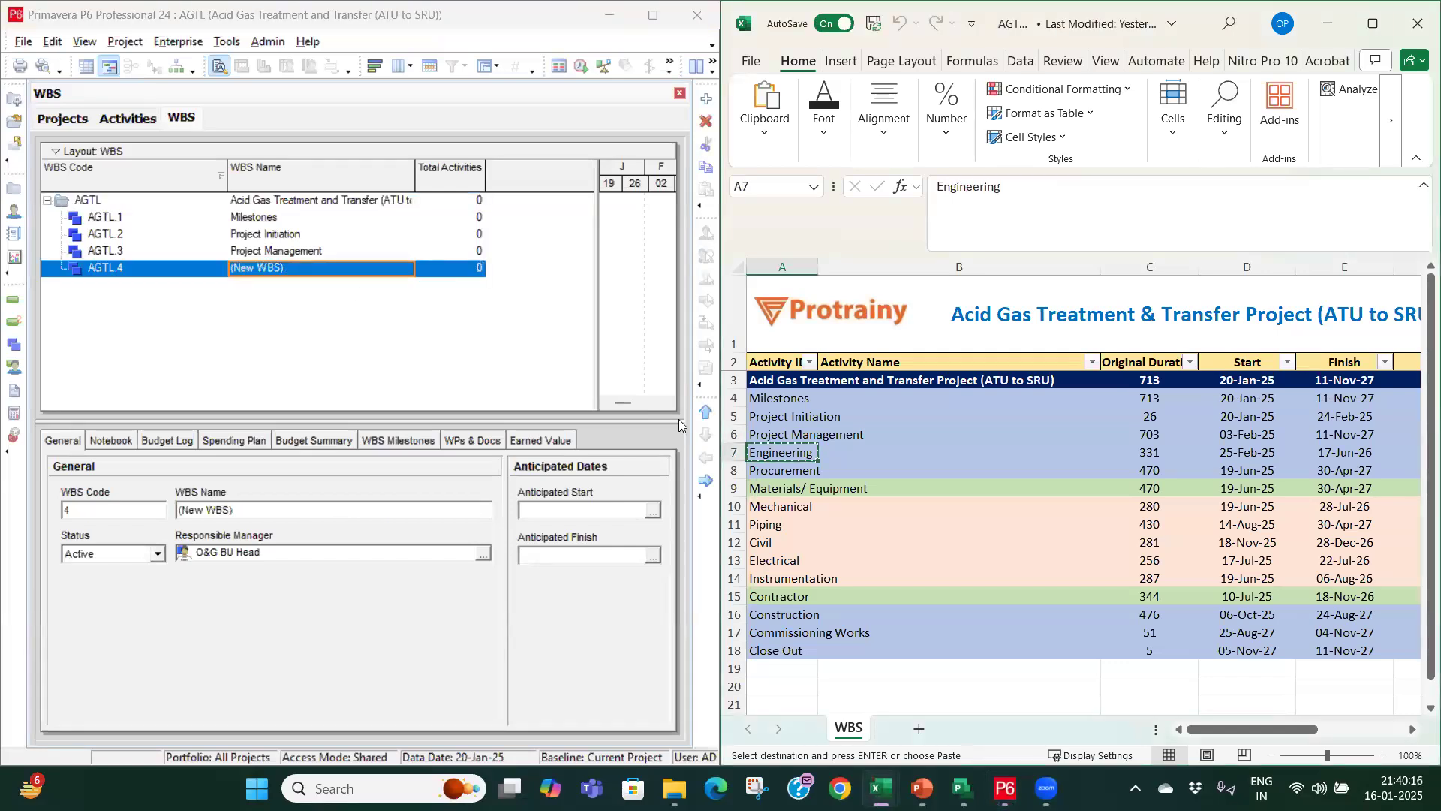
pyautogui.click(319, 268)
pyautogui.hotkey('ctrl', 'v')
pyautogui.press('Return')
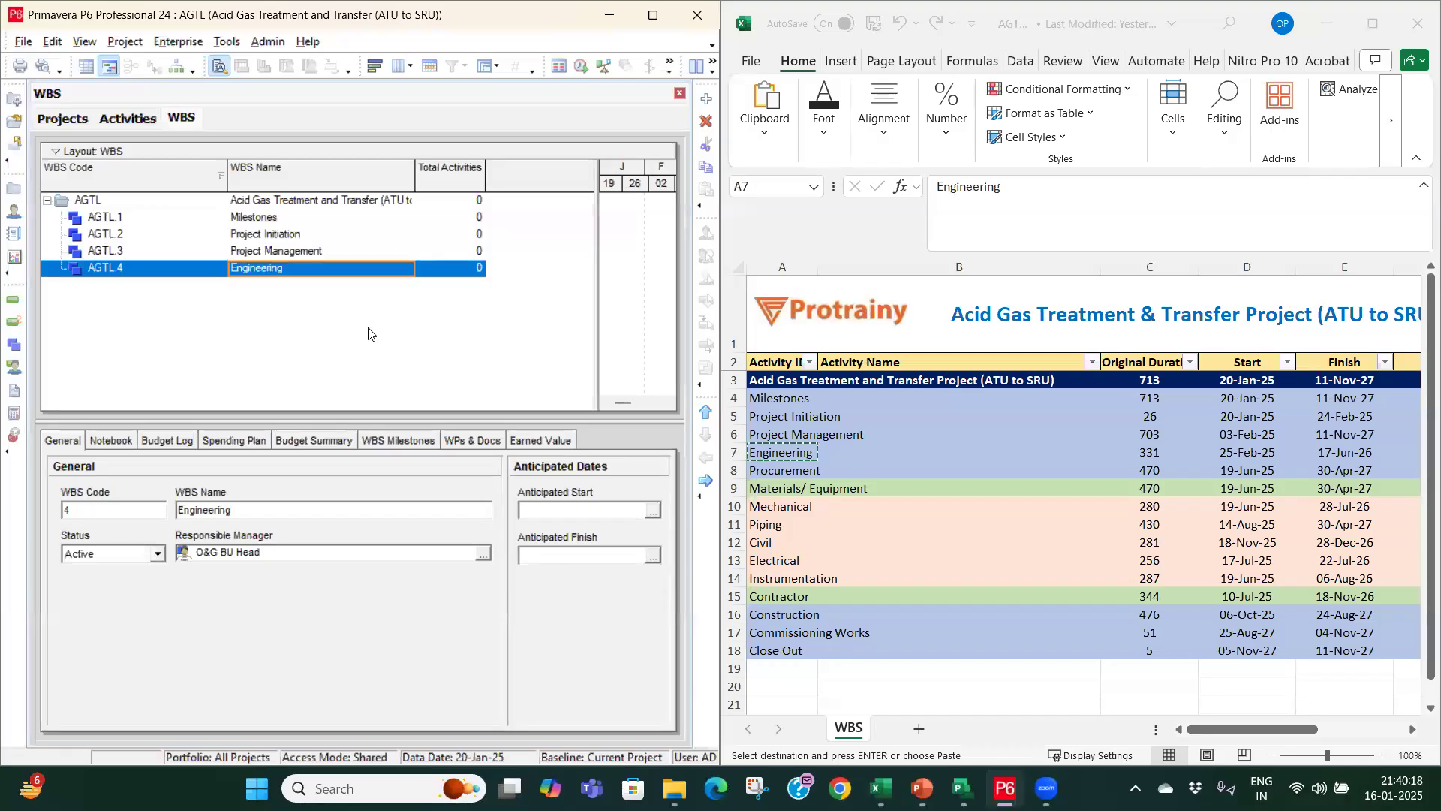
# Step: Add another WBS element directly under the AGTL root and name it Procurement, copied from cell A8
pyautogui.click(256, 200)
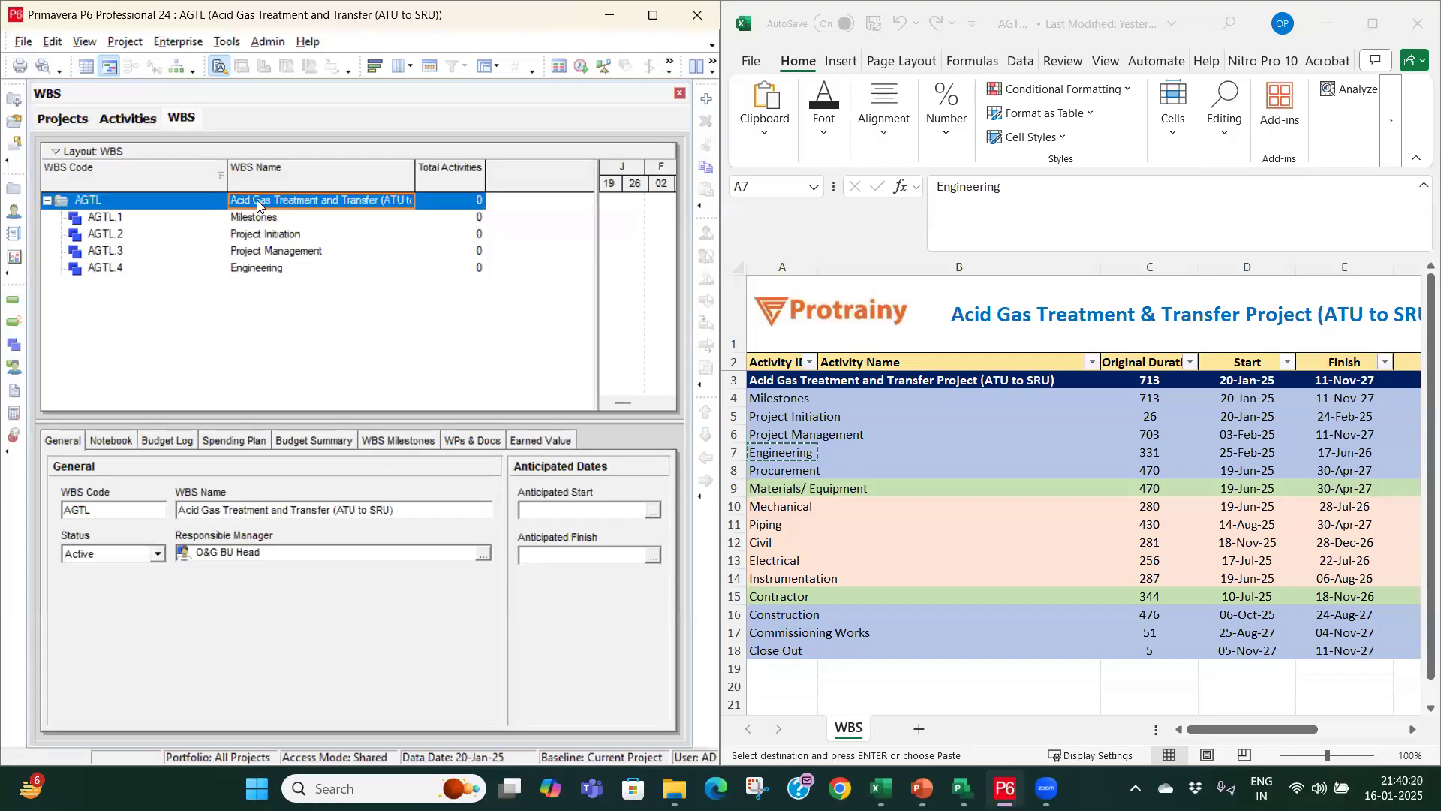
pyautogui.click(706, 98)
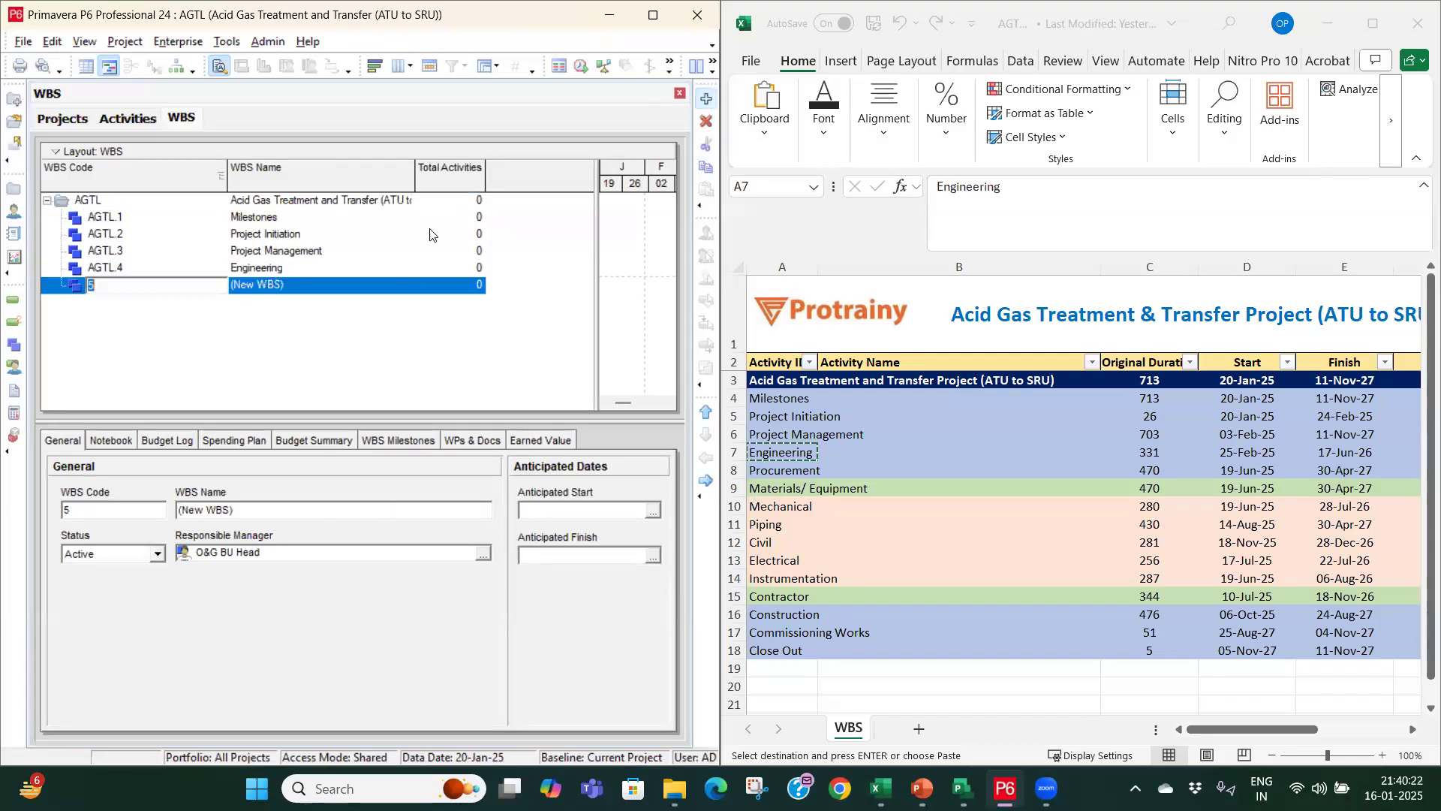
pyautogui.click(768, 467)
pyautogui.hotkey('ctrl', 'c')
pyautogui.click(313, 290)
pyautogui.hotkey('ctrl', 'v')
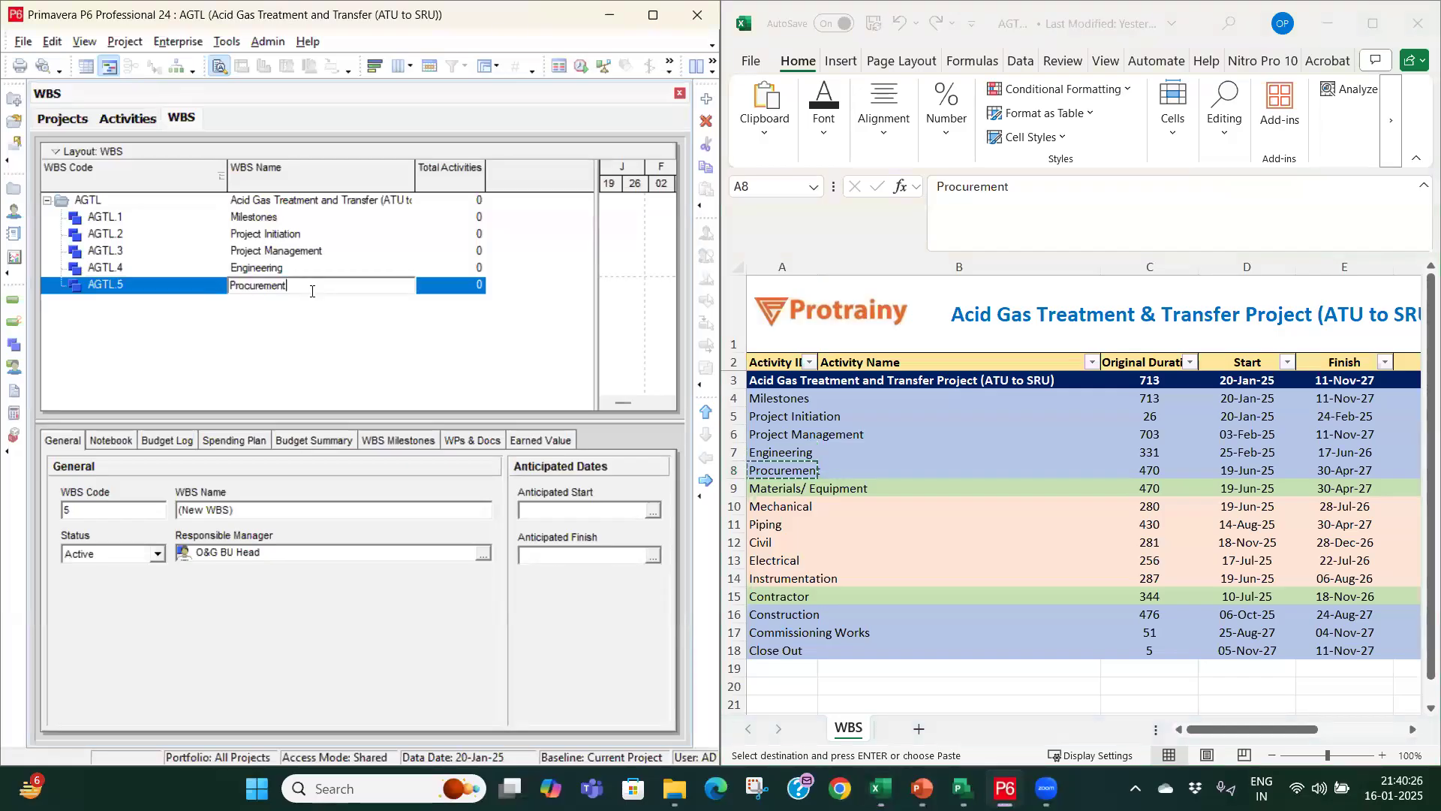
pyautogui.press('Return')
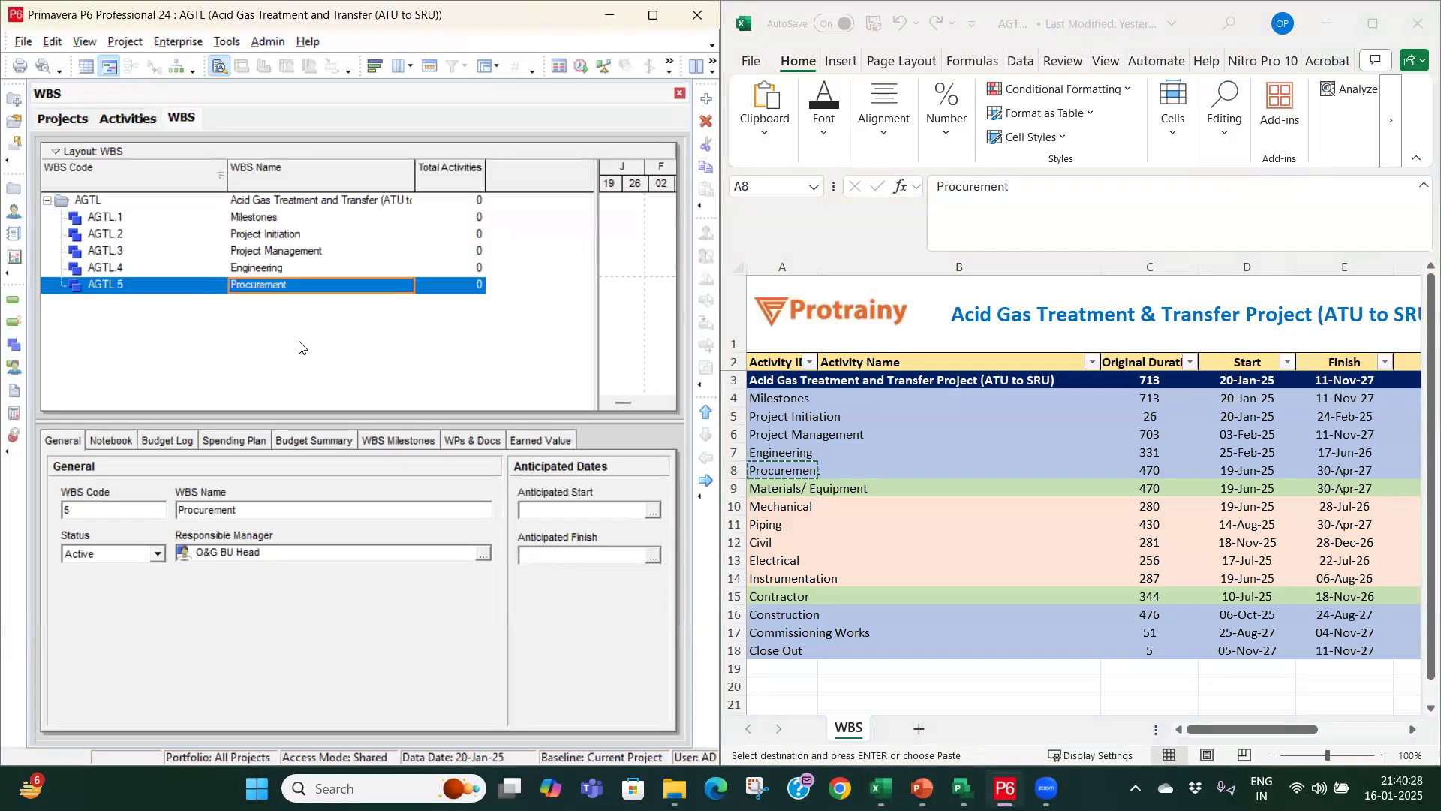
# Step: Add a child WBS element beneath Procurement and name it Materials/ Equipment, copied from cell A9
pyautogui.click(802, 494)
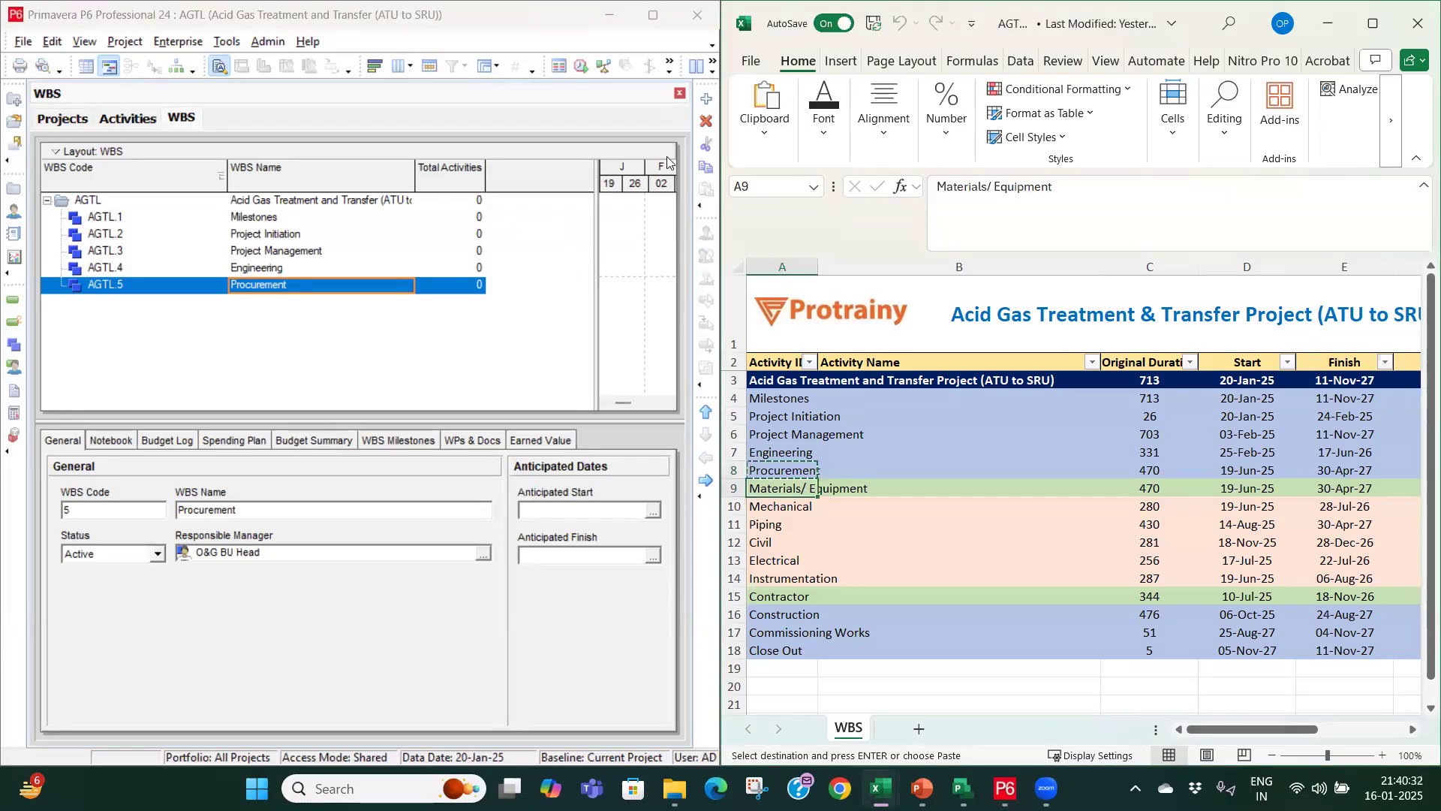
pyautogui.click(706, 98)
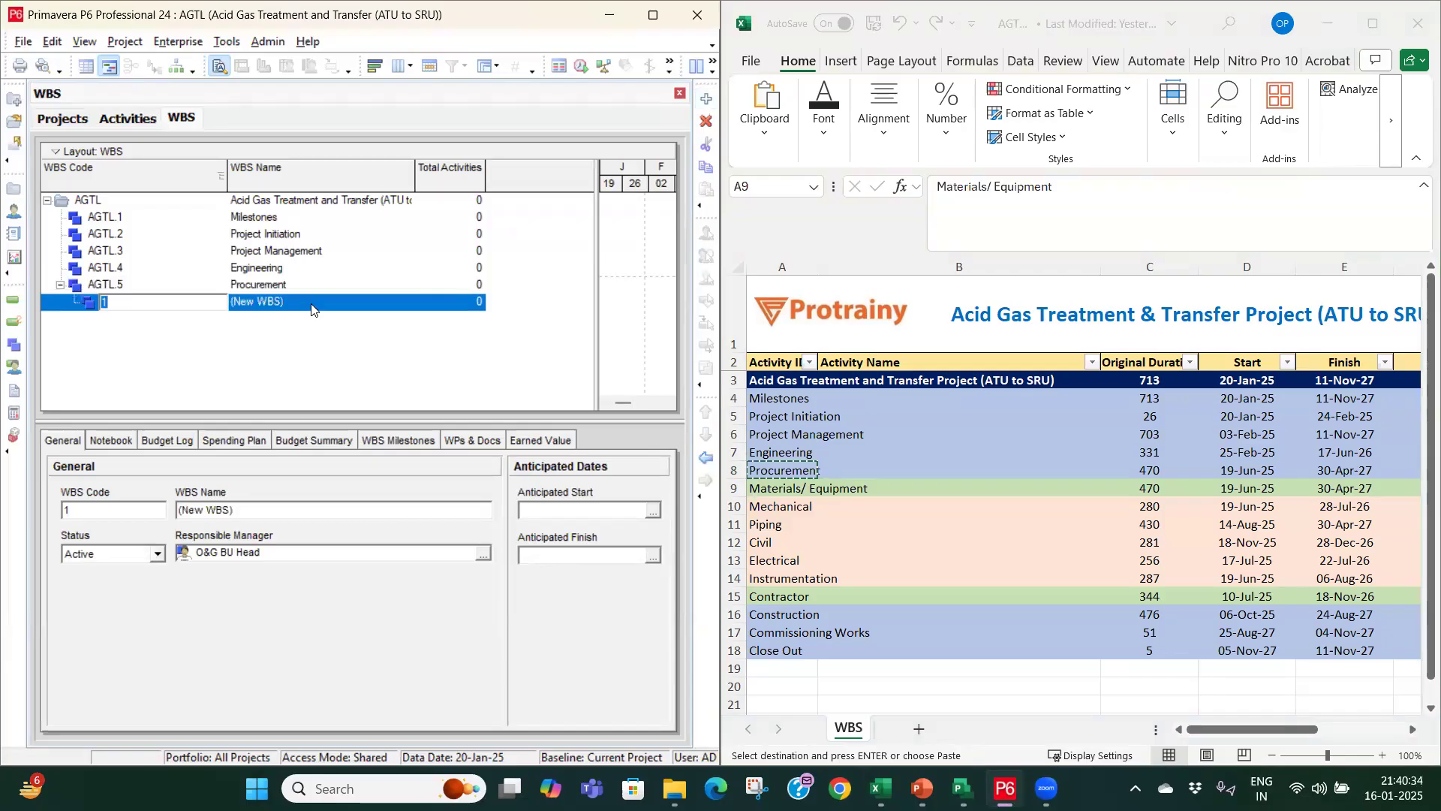
pyautogui.click(307, 301)
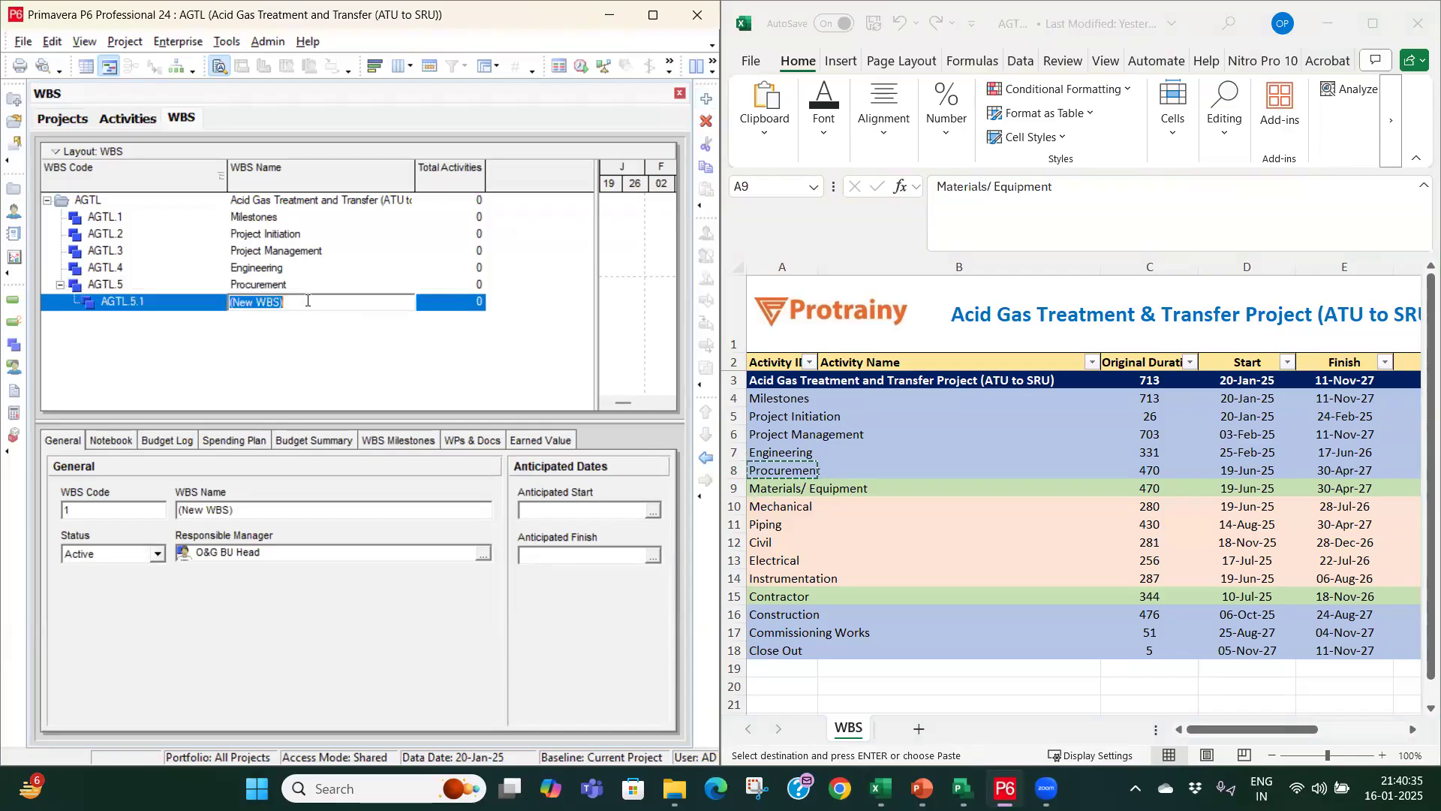
pyautogui.click(779, 489)
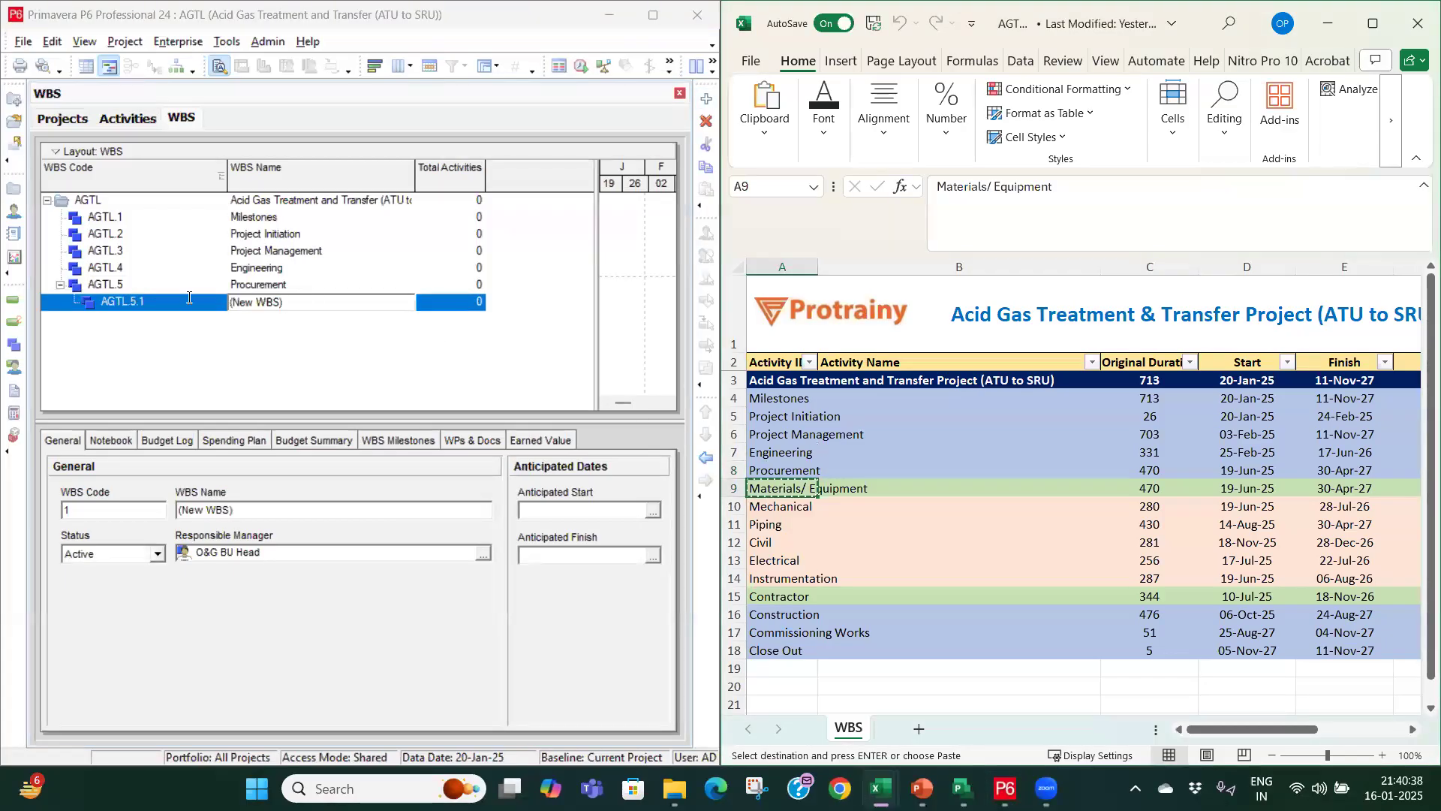
pyautogui.hotkey('alt', 'Tab')
pyautogui.hotkey('ctrl', 'v')
pyautogui.press('Return')
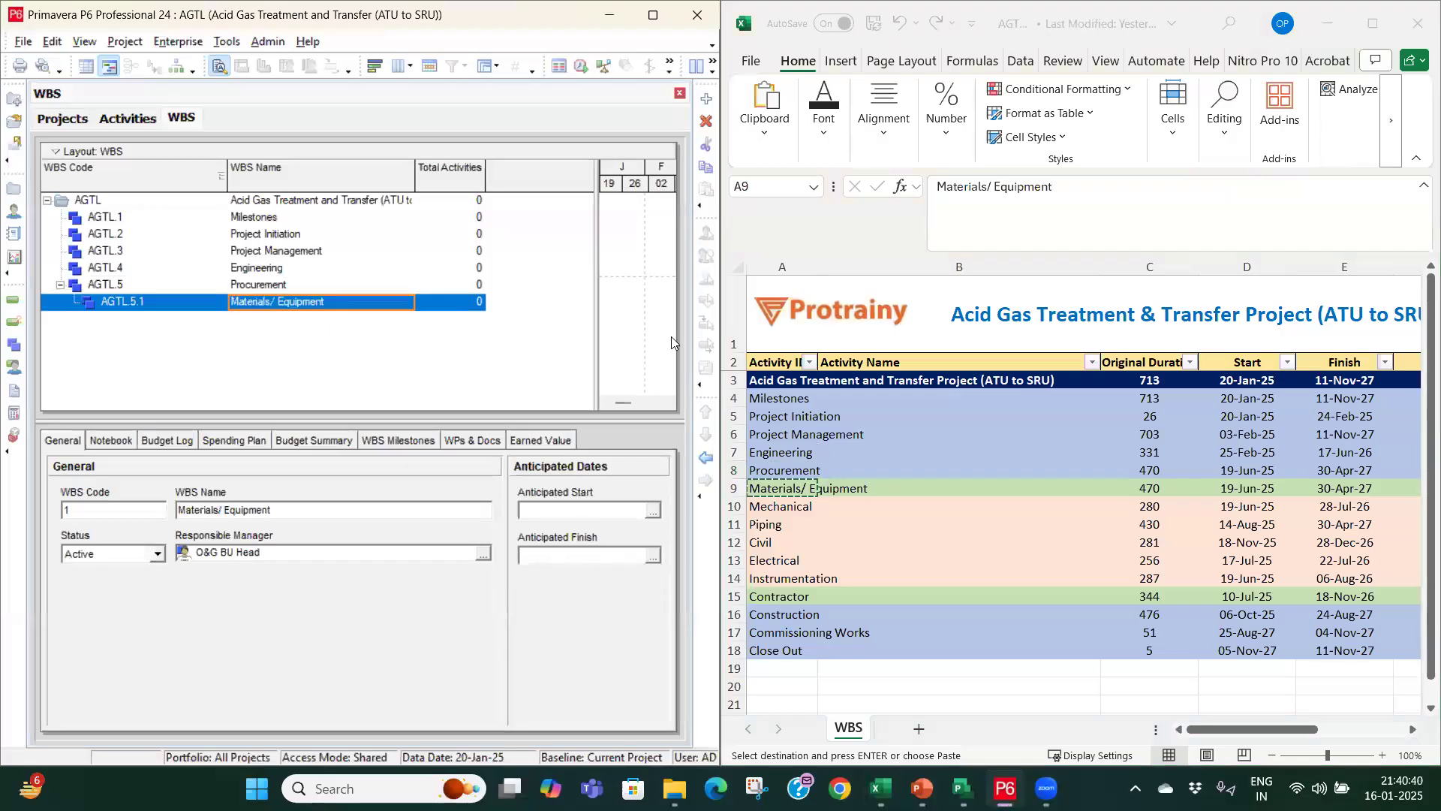
# Step: Add a new WBS element and outdent it to the same level as Materials/ Equipment under Procurement
pyautogui.click(707, 98)
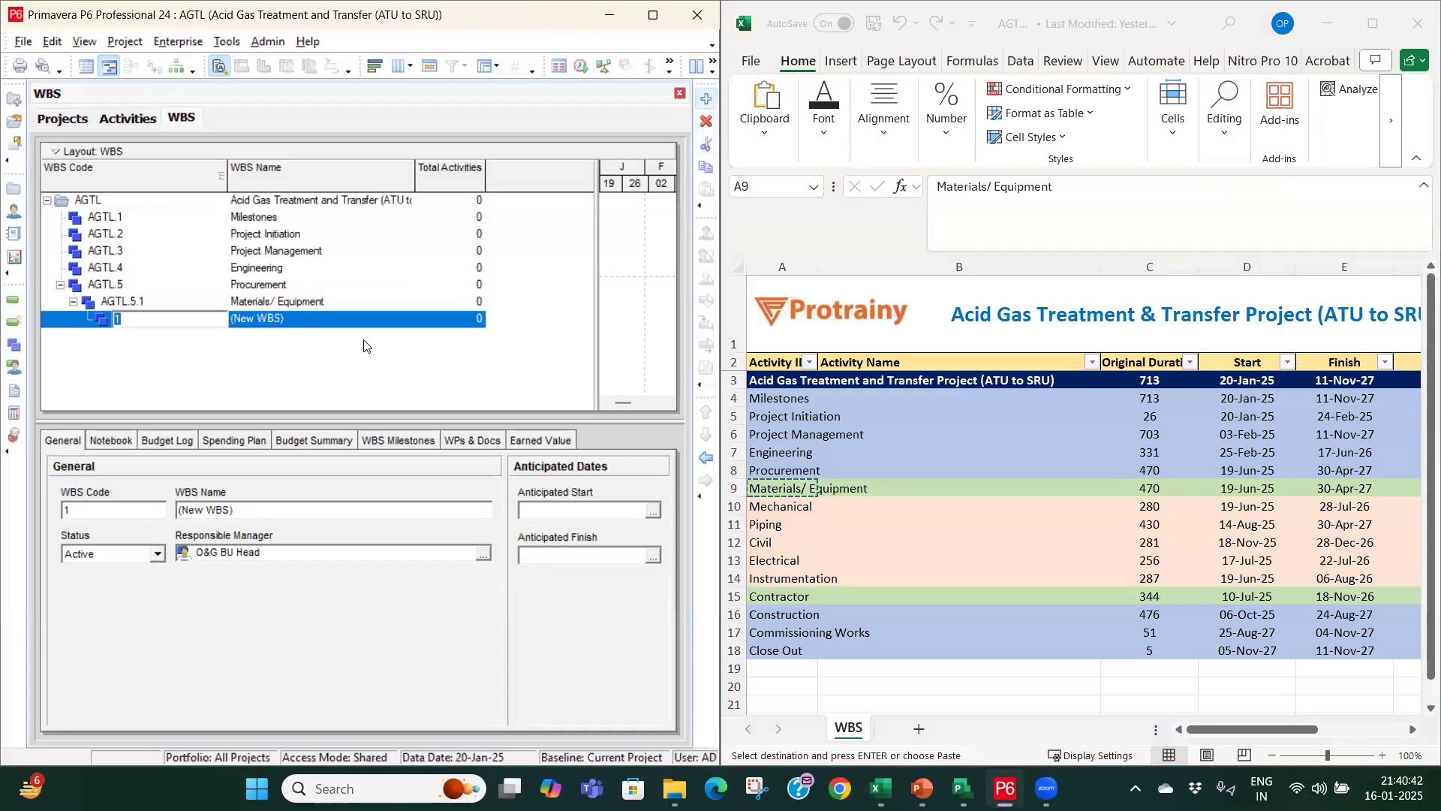
pyautogui.click(256, 302)
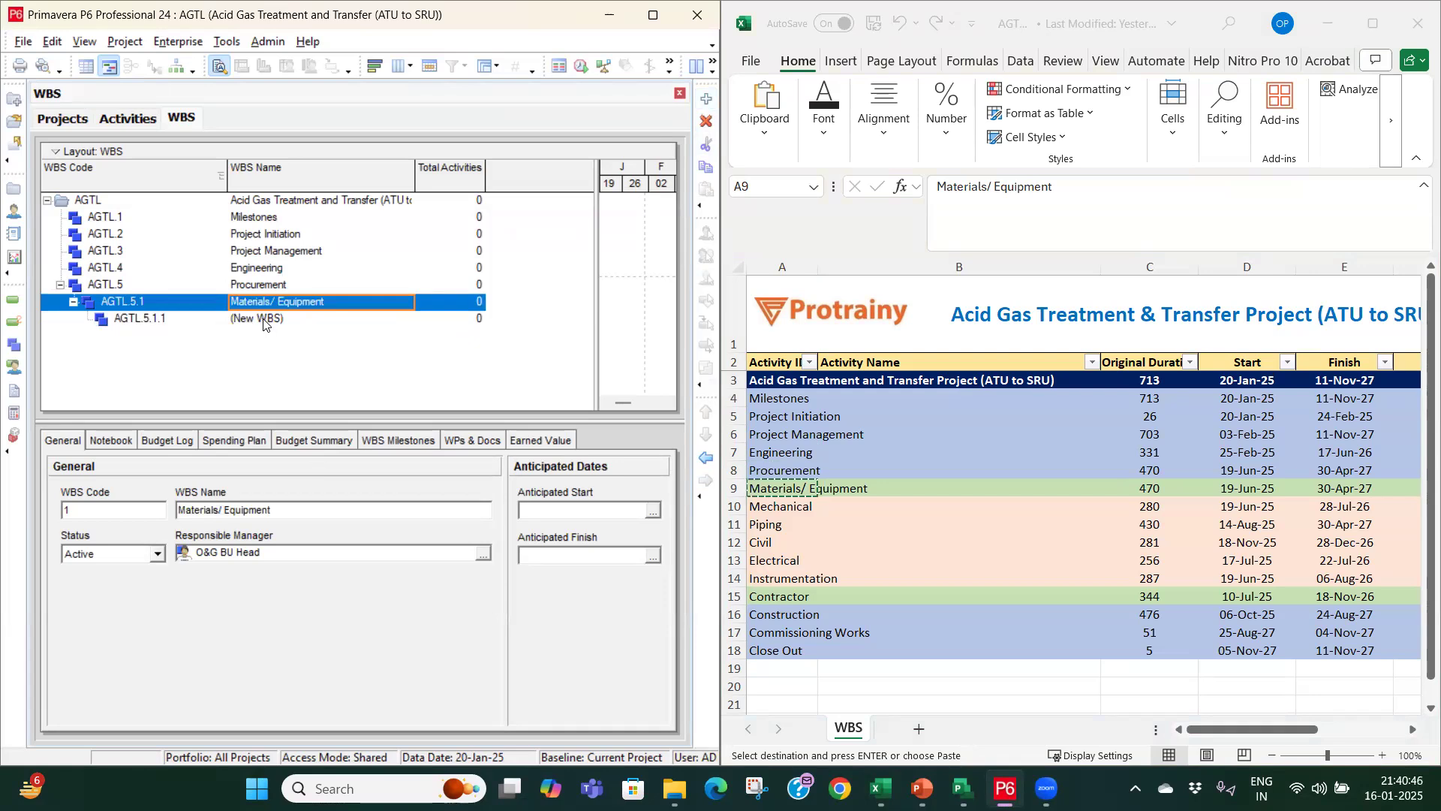
pyautogui.click(263, 320)
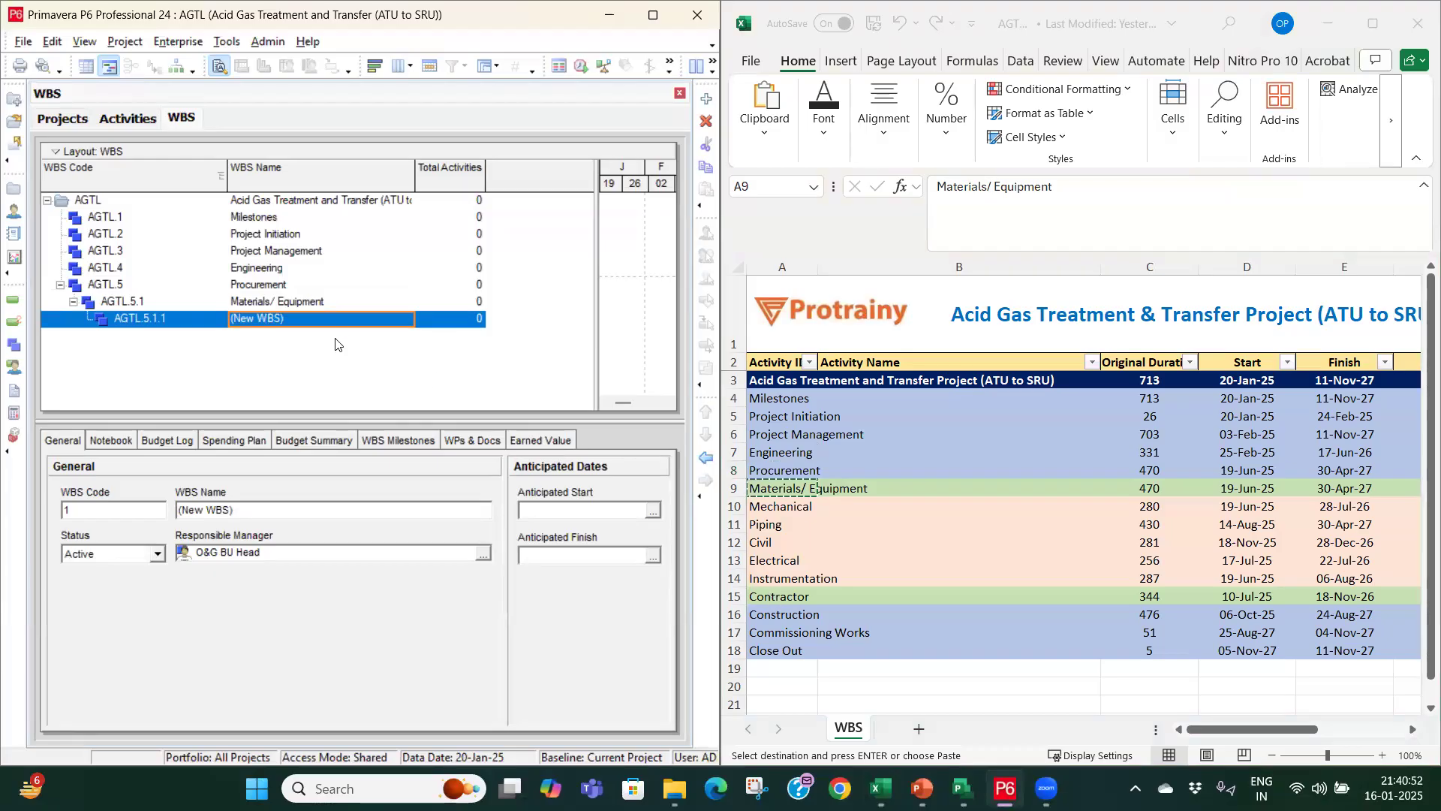
pyautogui.click(709, 460)
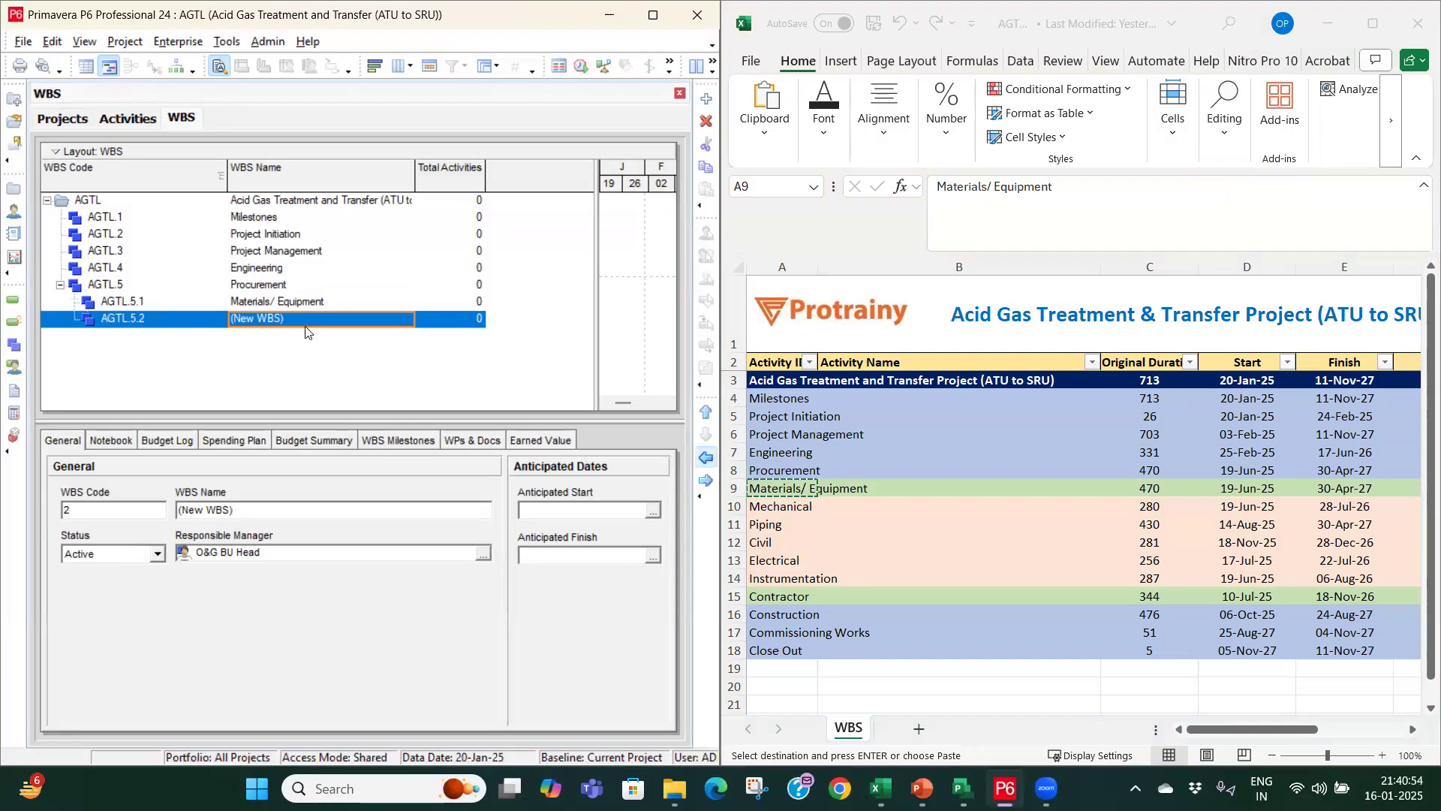
# Step: Rename the second child element of Procurement Contractor by copying the name from cell A15 of the Excel sheet
pyautogui.click(805, 593)
pyautogui.click(806, 592)
pyautogui.hotkey('ctrl', 'c')
pyautogui.click(314, 321)
pyautogui.click(314, 320)
pyautogui.hotkey('ctrl', 'v')
pyautogui.click(268, 286)
pyautogui.click(277, 320)
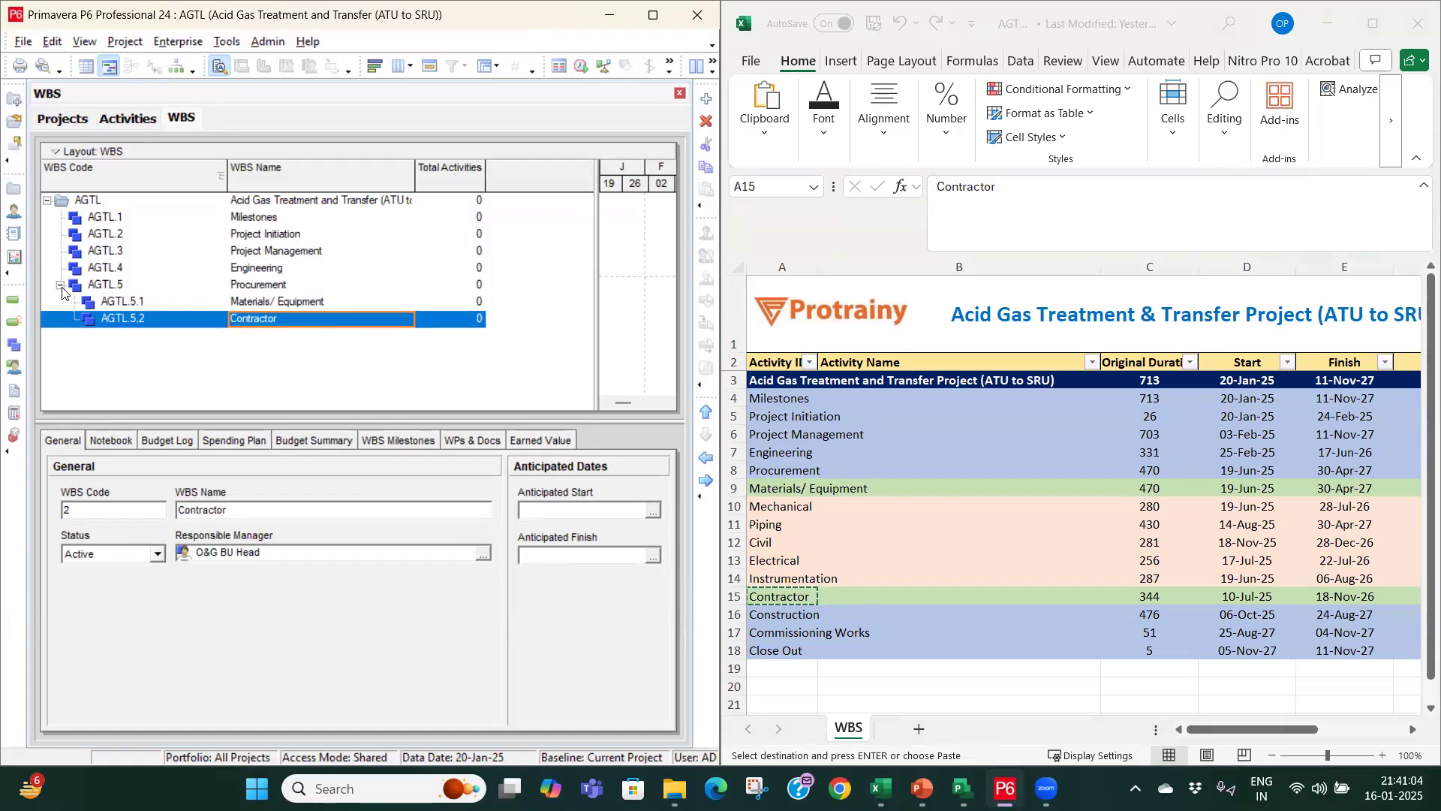
# Step: Collapse and expand the Procurement branch repeatedly to examine how its child elements are grouped
pyautogui.click(61, 286)
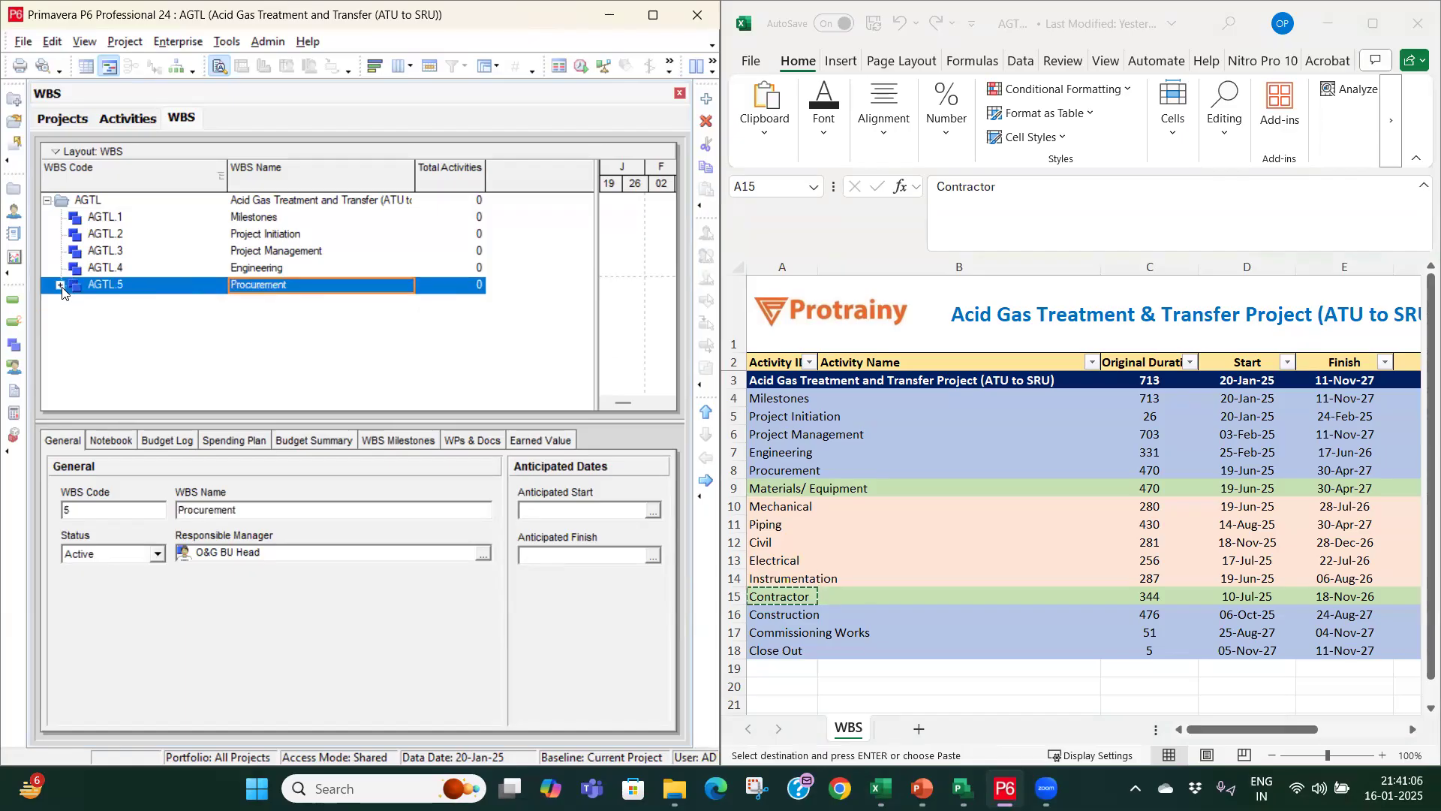
pyautogui.click(61, 285)
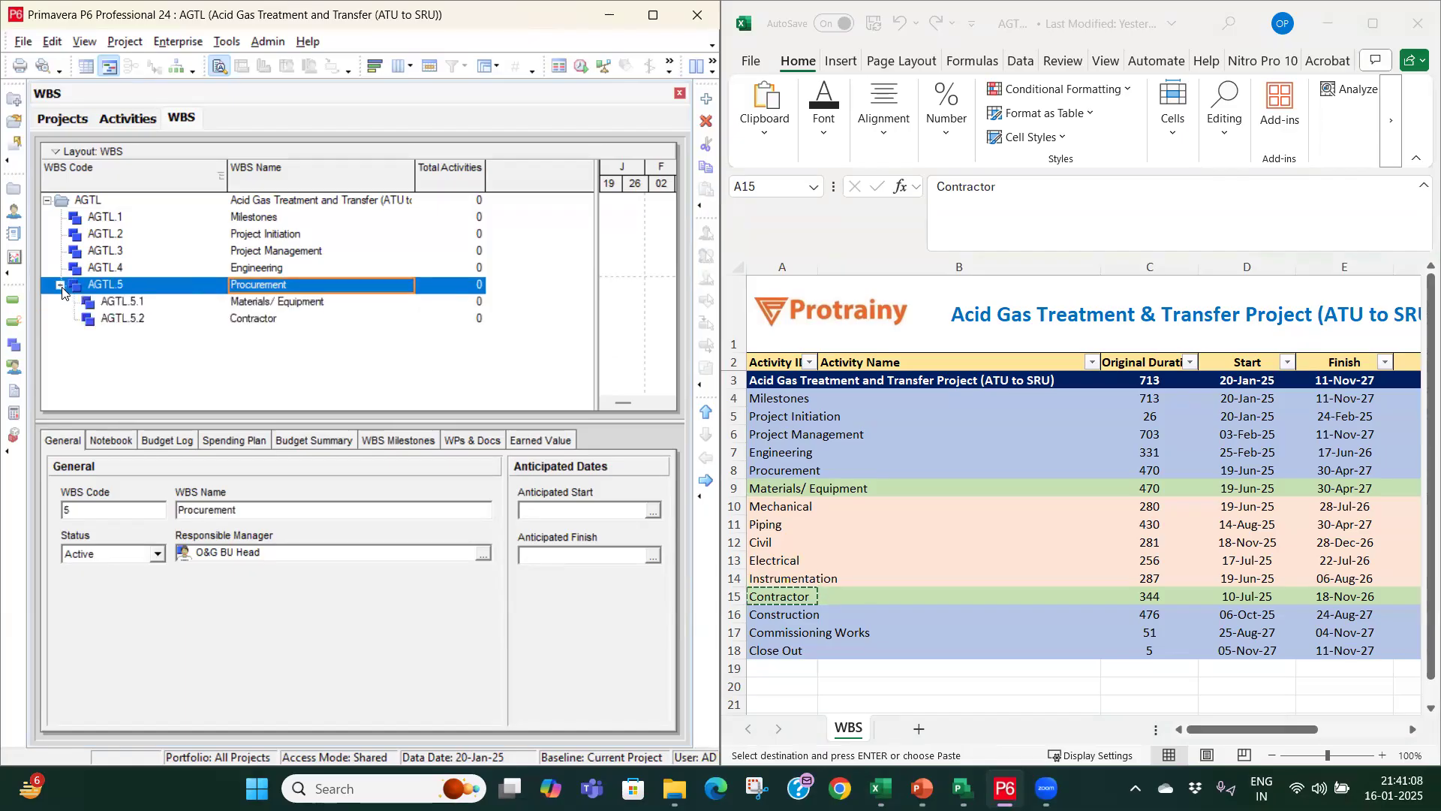
pyautogui.click(60, 285)
pyautogui.click(61, 285)
pyautogui.click(61, 286)
pyautogui.click(61, 286)
pyautogui.click(61, 286)
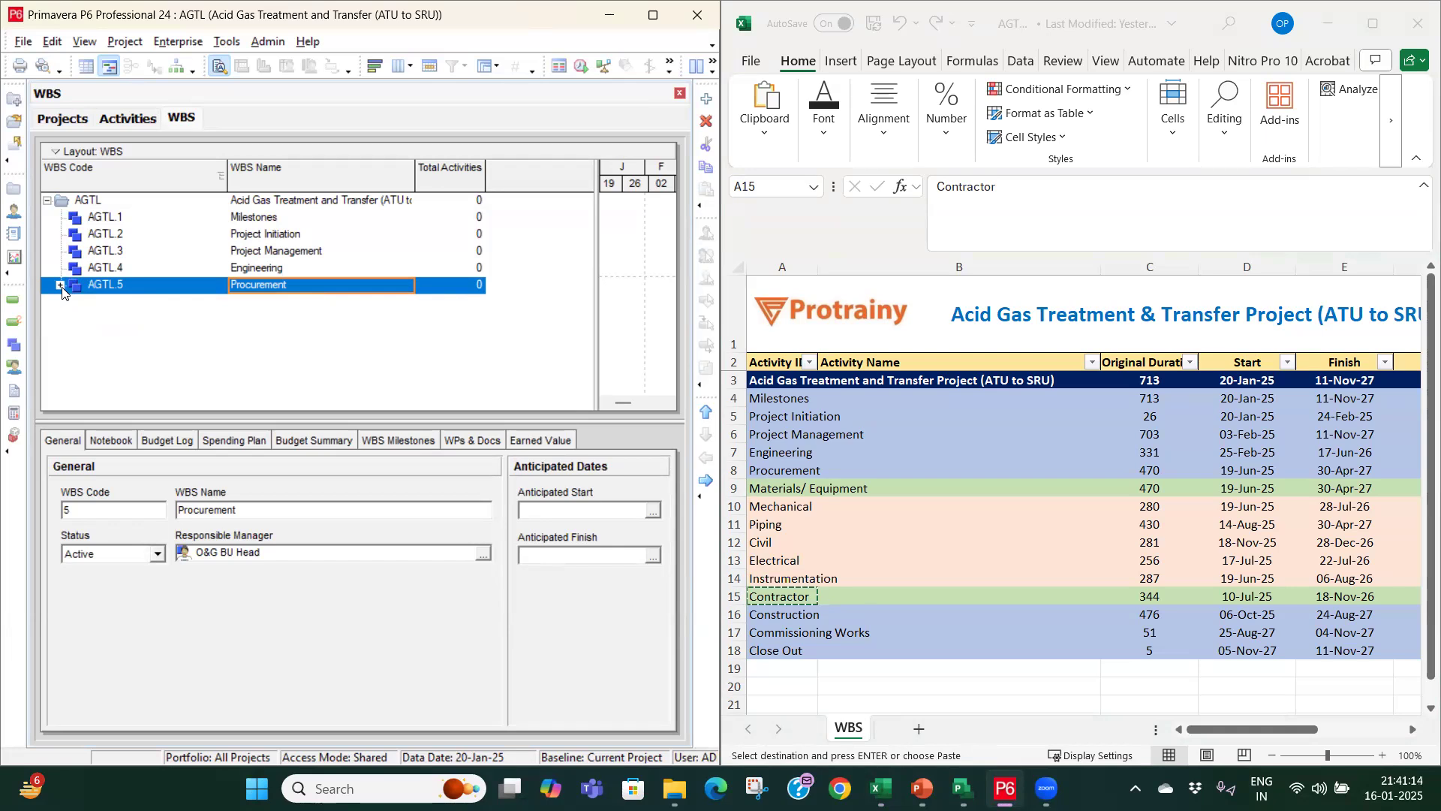
# Step: Add a new WBS element after Contractor and outdent it to the same level as Procurement
pyautogui.click(791, 618)
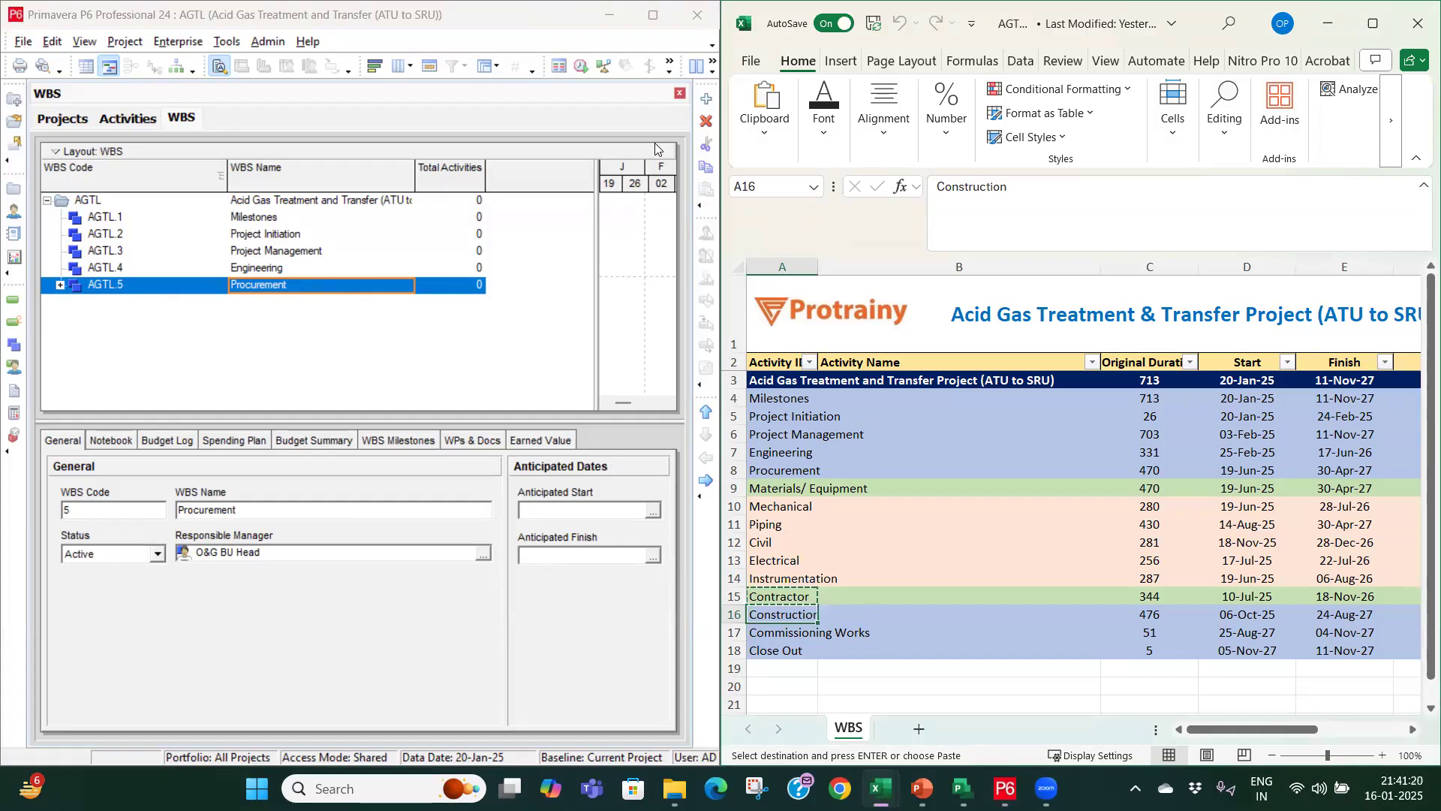
pyautogui.click(705, 105)
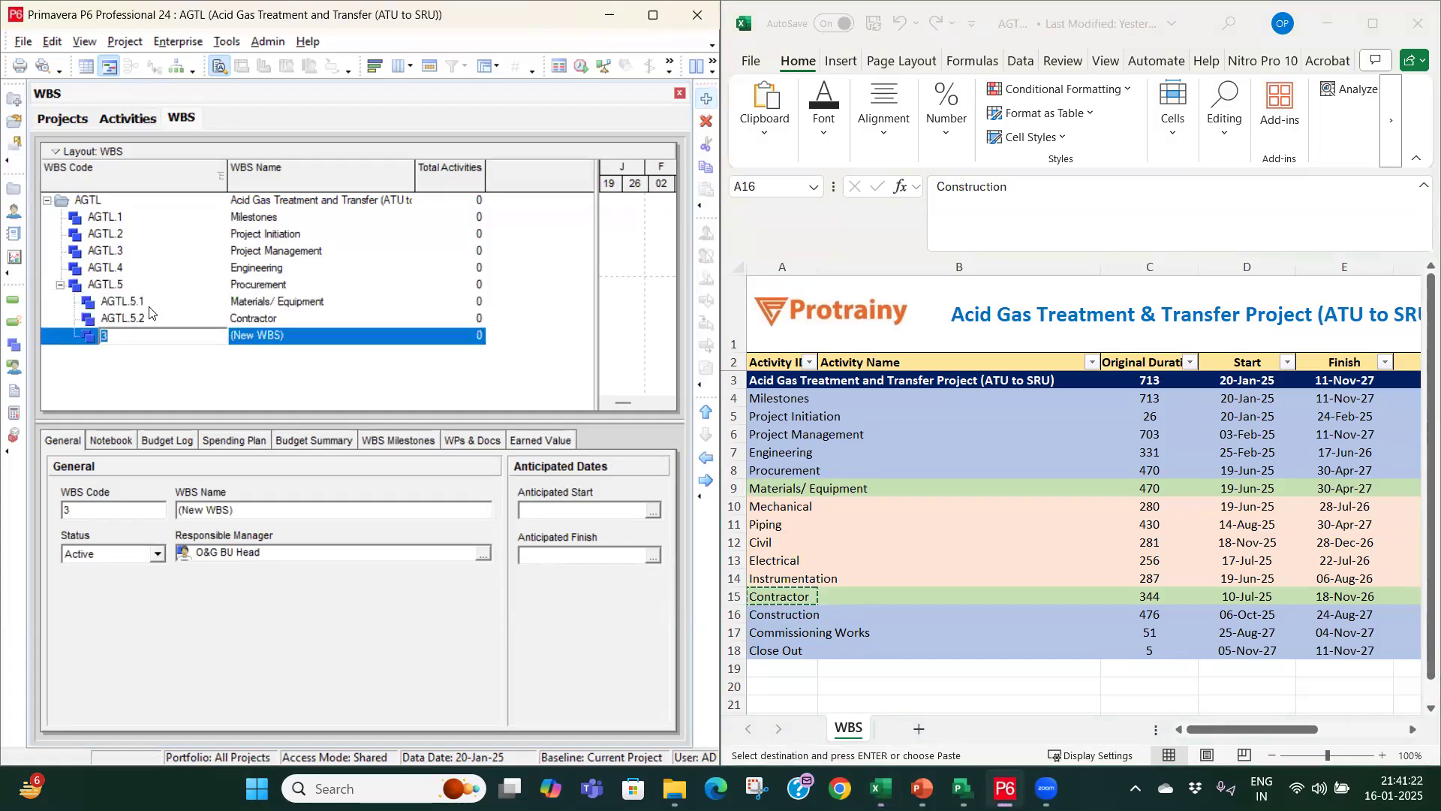
pyautogui.click(706, 458)
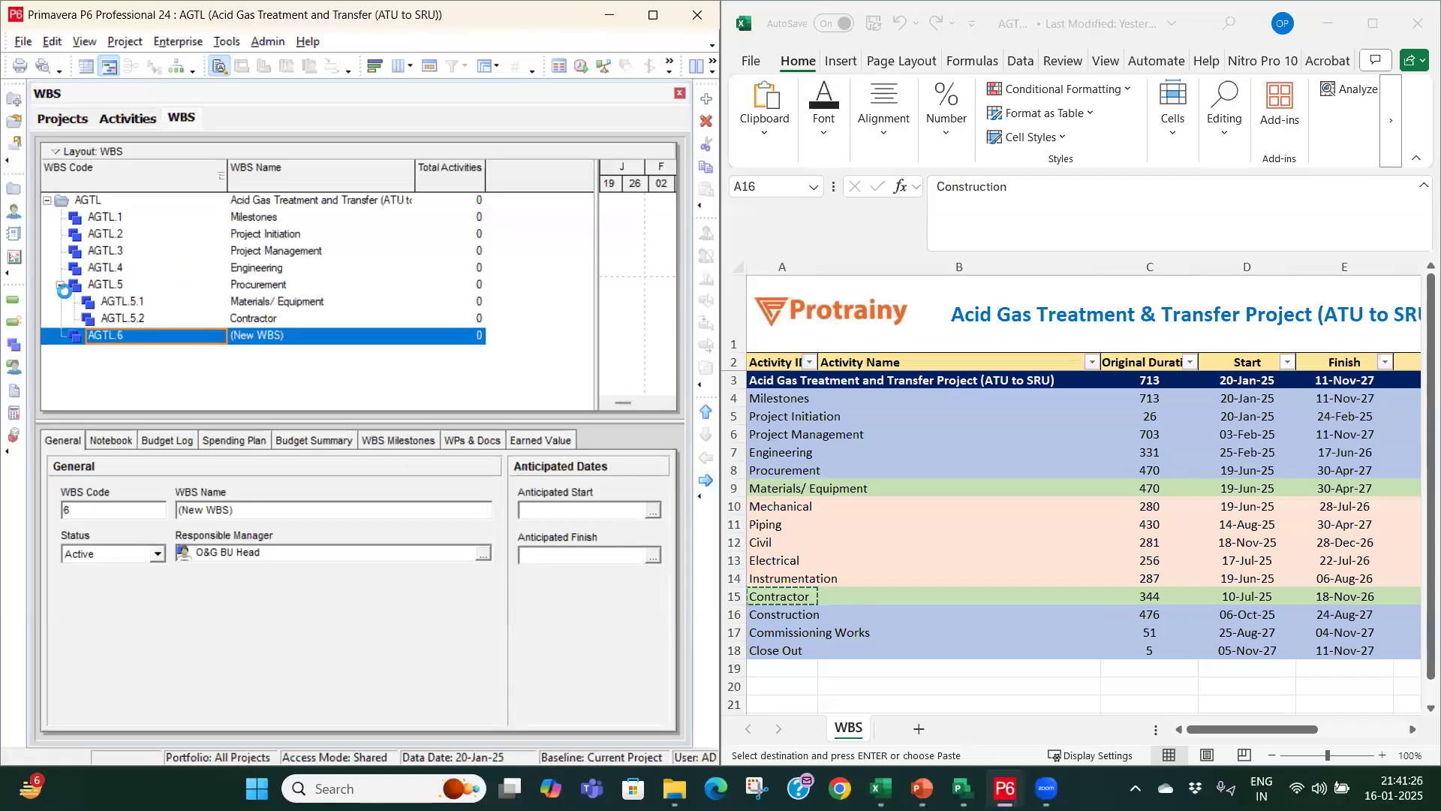
# Step: Collapse the Procurement branch and rename the new element below it Construction by copying the name from cell A16 of the Excel sheet
pyautogui.click(60, 285)
pyautogui.click(168, 301)
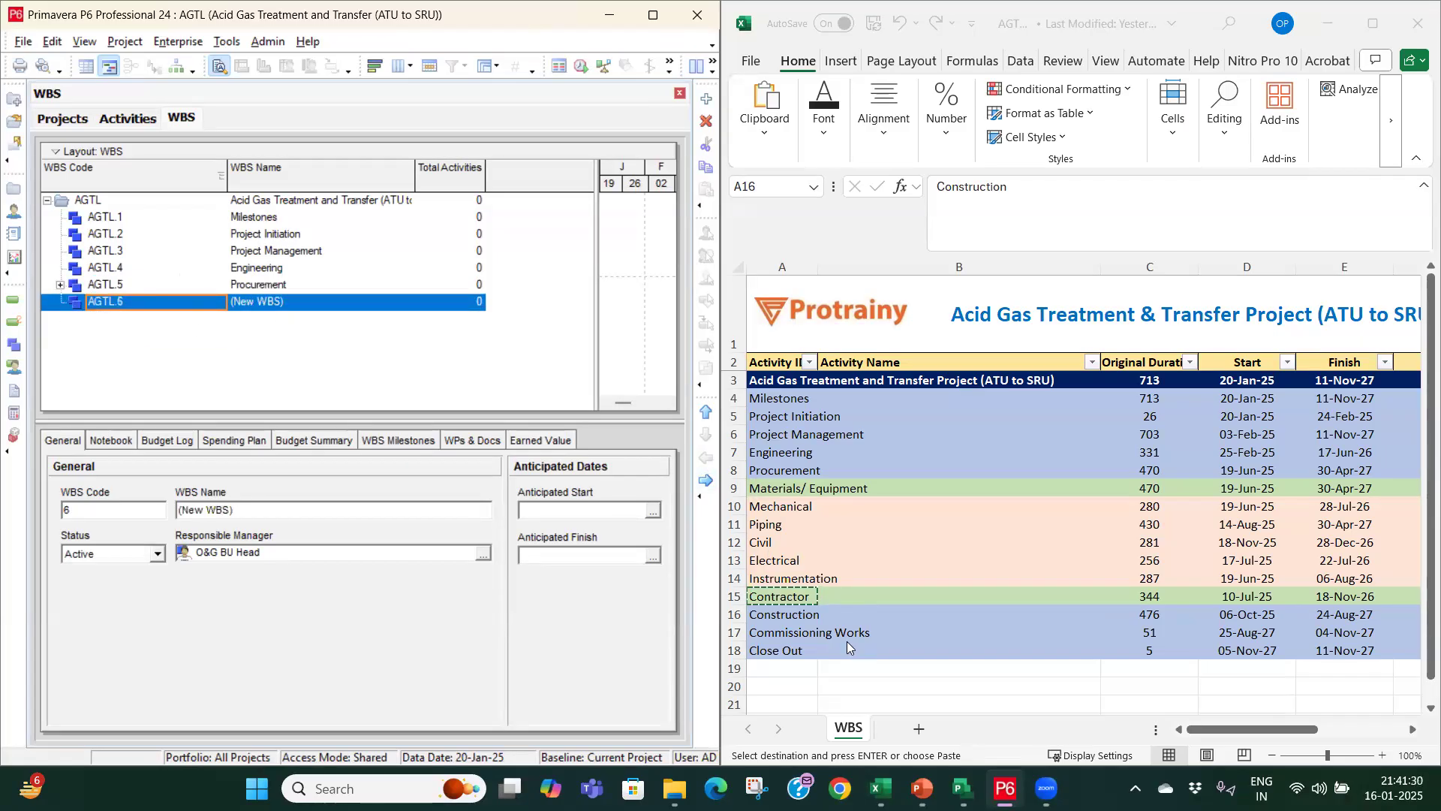
pyautogui.click(807, 620)
pyautogui.hotkey('ctrl', 'c')
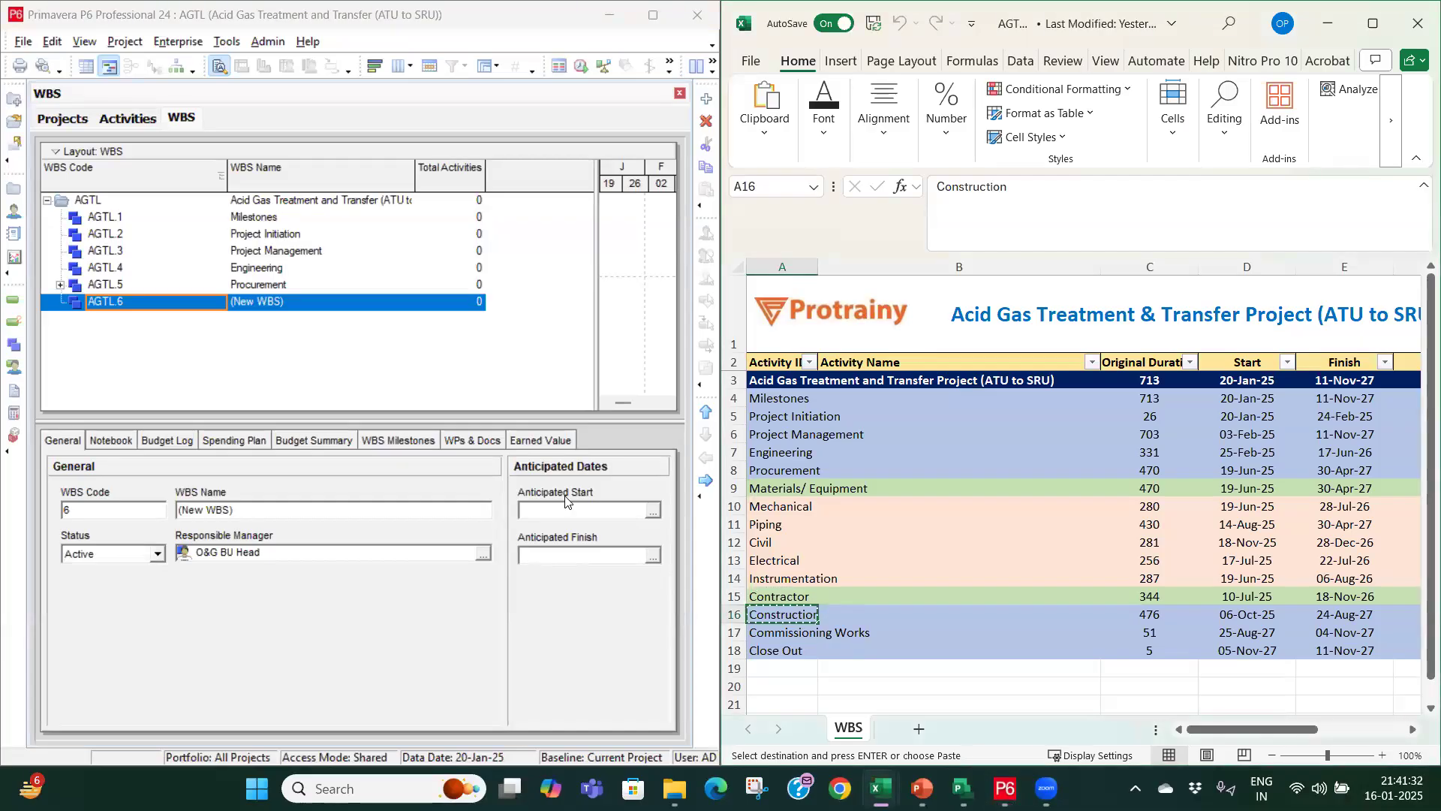
pyautogui.click(289, 302)
pyautogui.hotkey('ctrl', 'v')
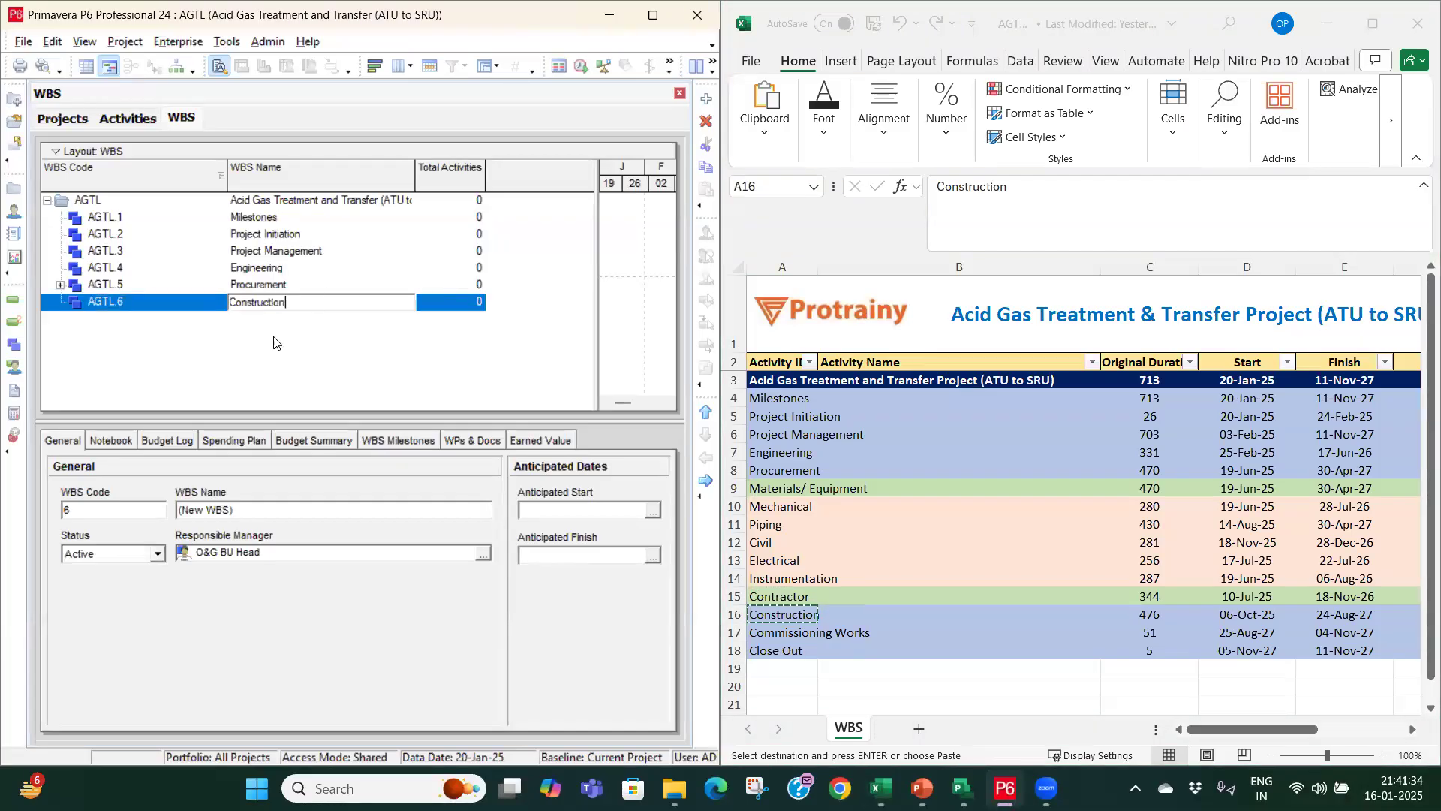
pyautogui.press('Return')
# Step: Add a WBS element directly under the AGTL project and name it Commissioning Works by copying cell A17 of the Excel sheet
pyautogui.click(778, 633)
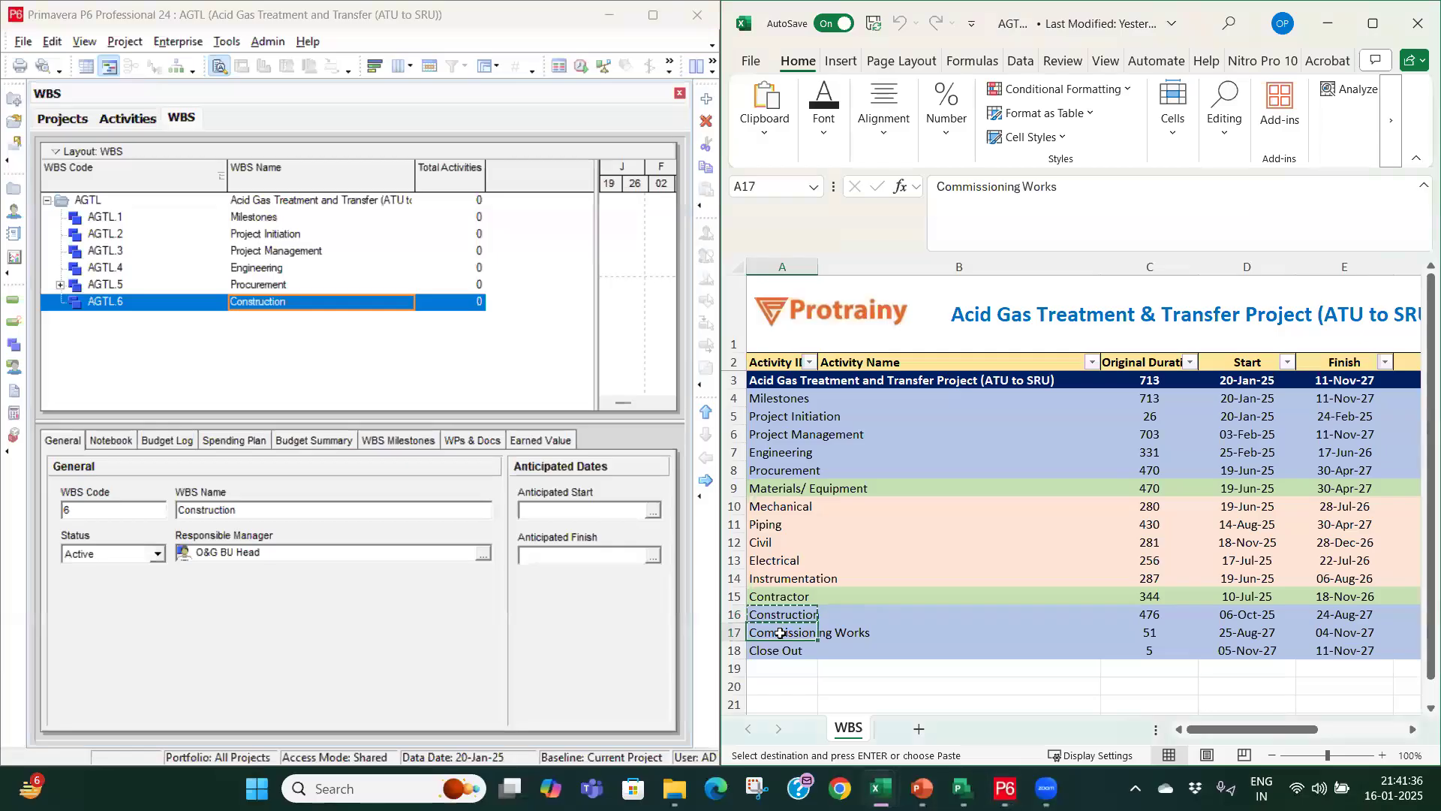
pyautogui.click(287, 201)
pyautogui.press('Insert')
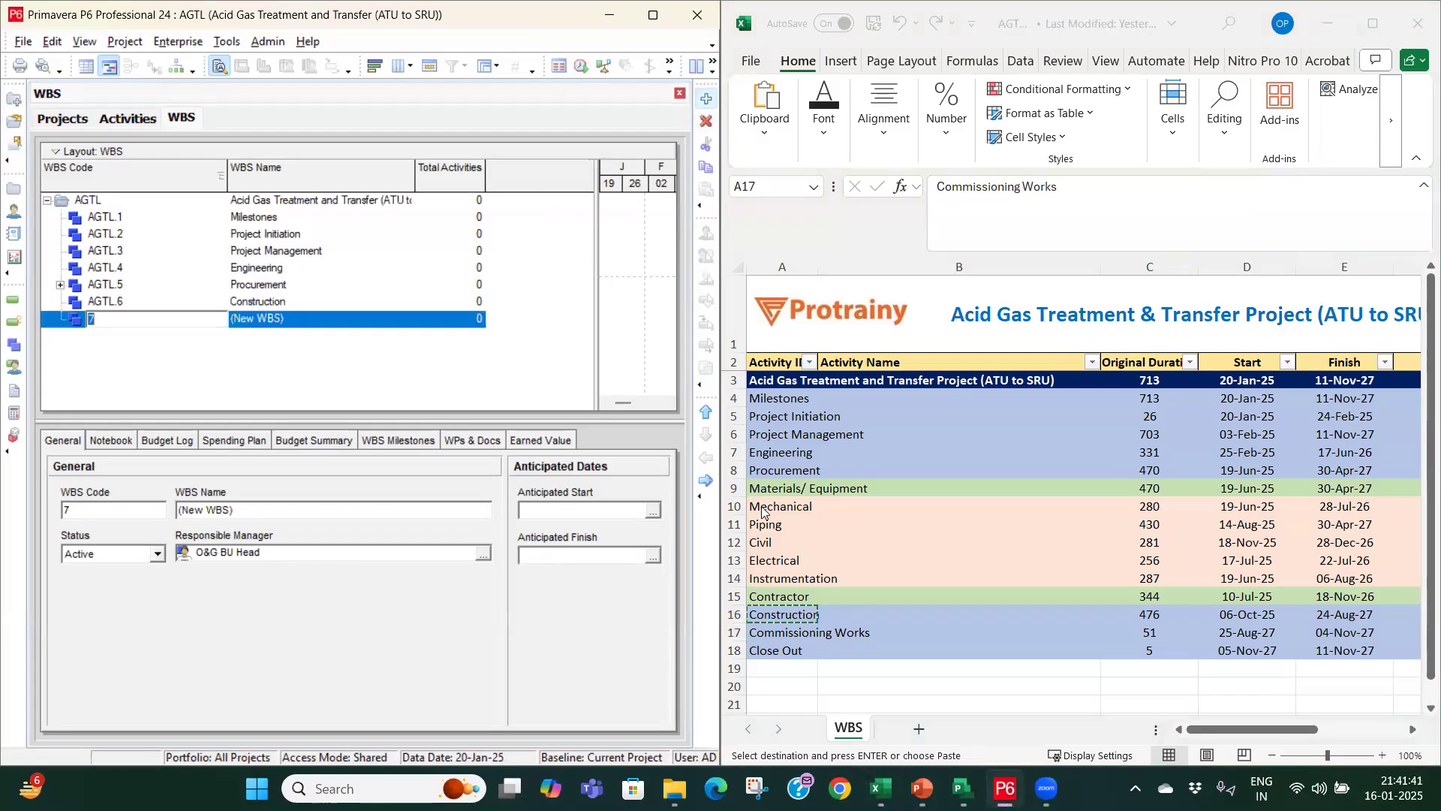
pyautogui.click(798, 634)
pyautogui.hotkey('ctrl', 'c')
pyautogui.click(294, 318)
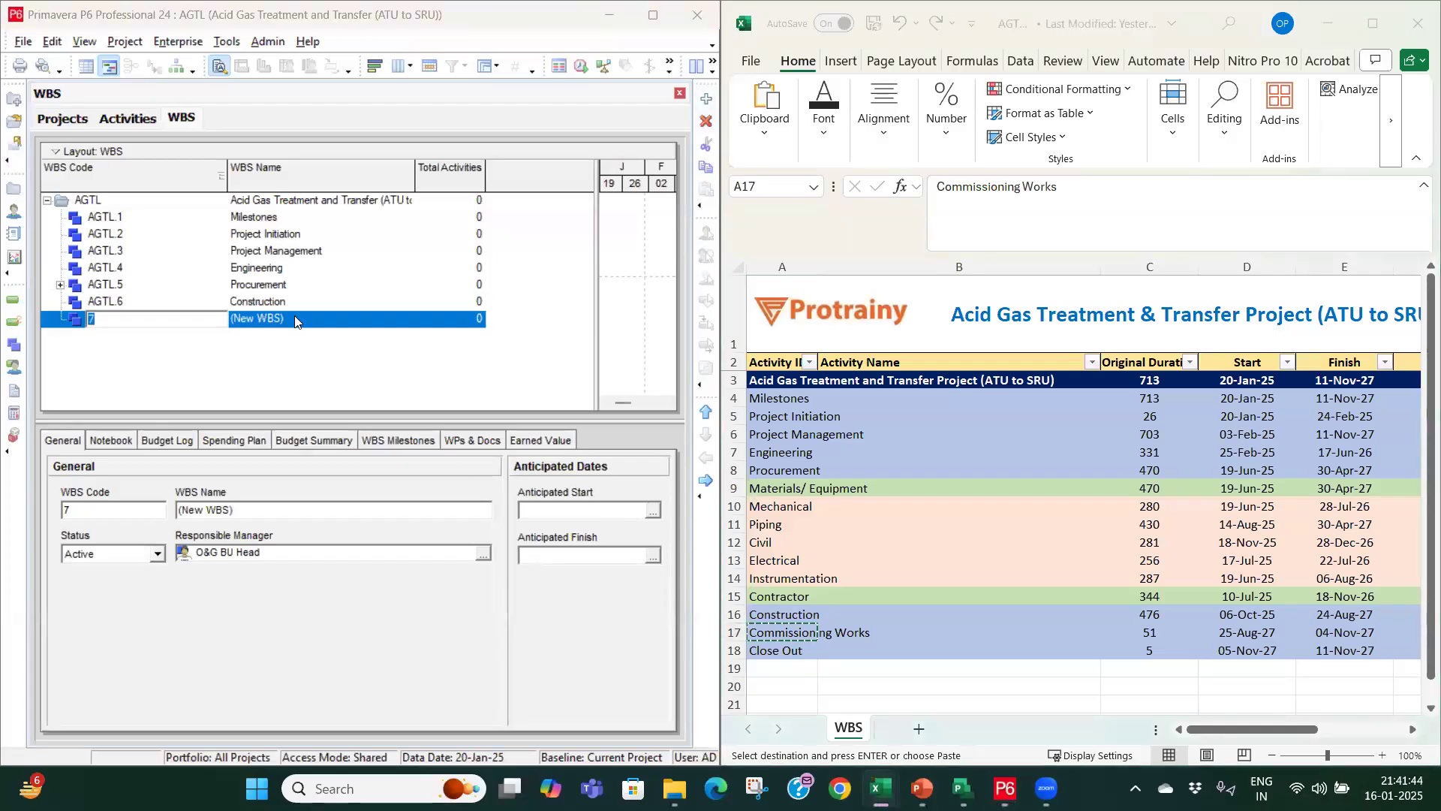
pyautogui.hotkey('ctrl', 'v')
pyautogui.press('Return')
# Step: Add another WBS element directly under the AGTL project and name it Close Out by copying cell A18 of the Excel sheet
pyautogui.click(312, 201)
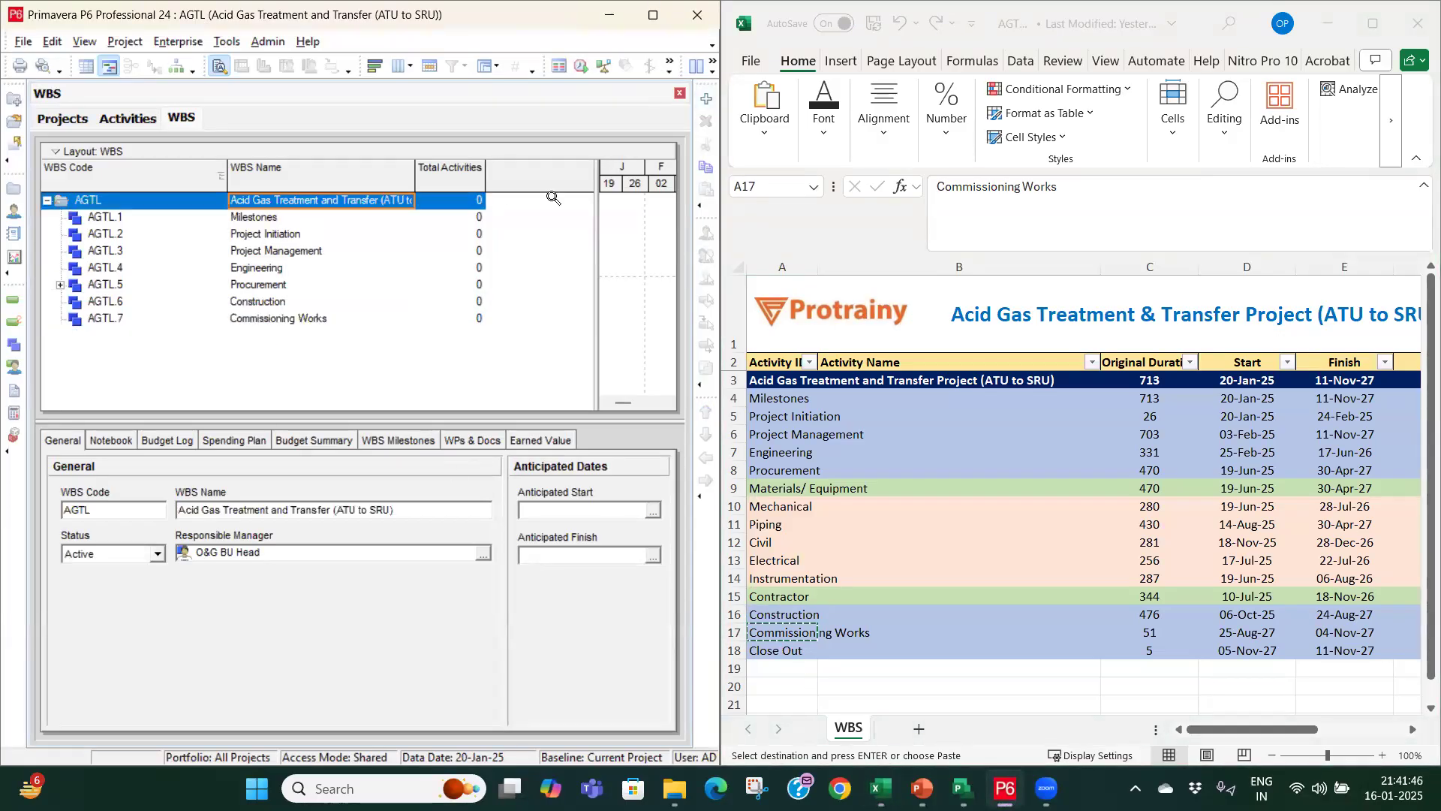
pyautogui.press('Insert')
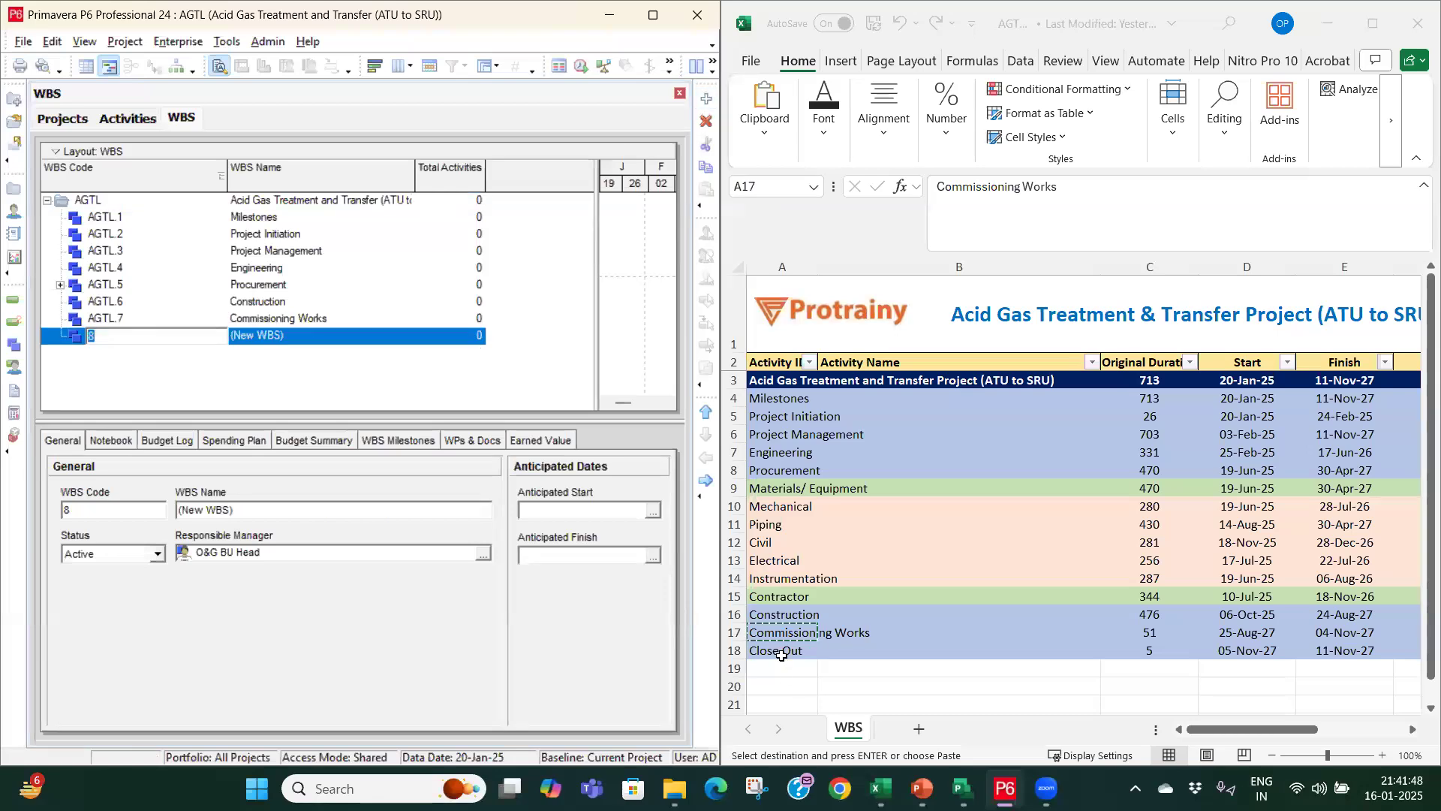
pyautogui.click(781, 653)
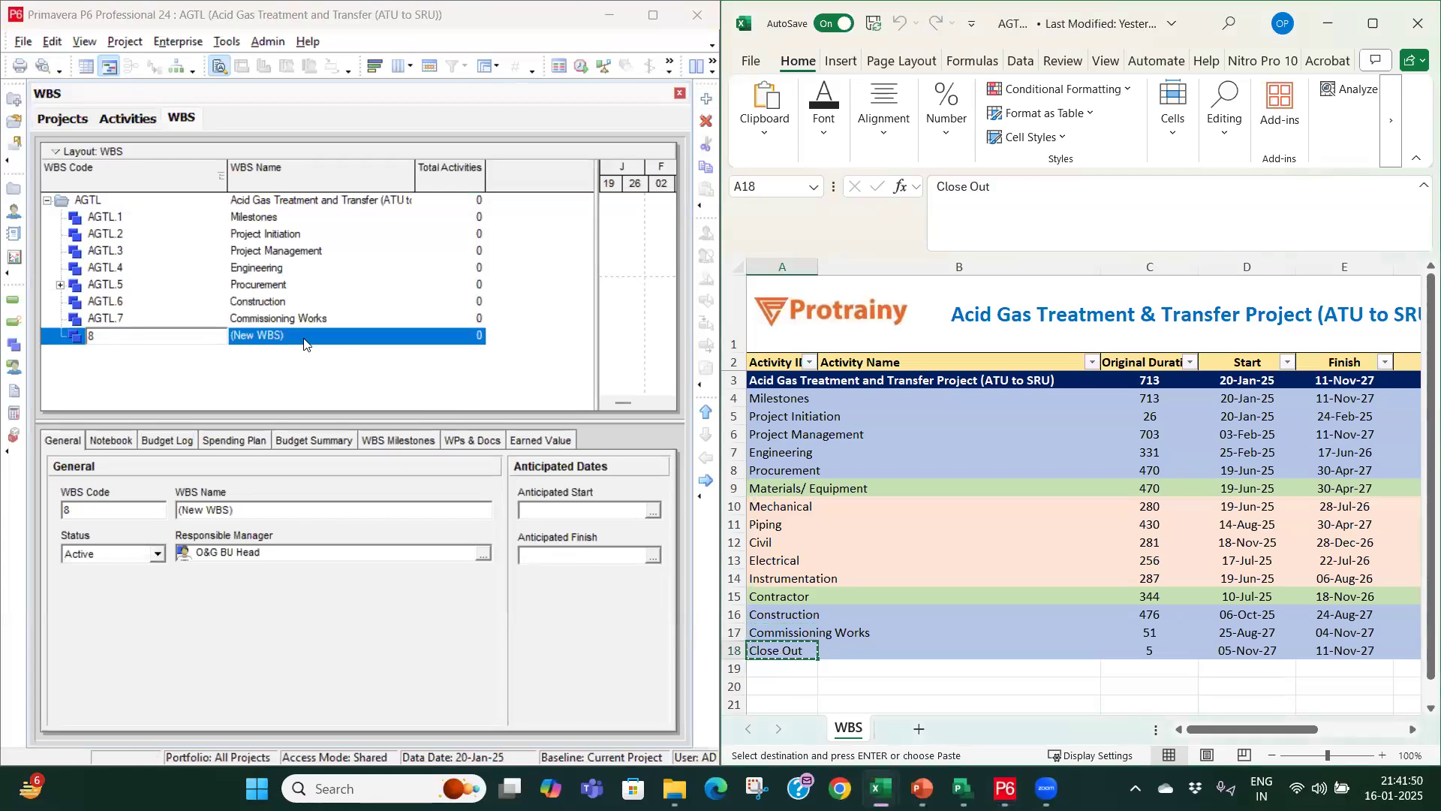
pyautogui.click(304, 339)
pyautogui.hotkey('ctrl', 'v')
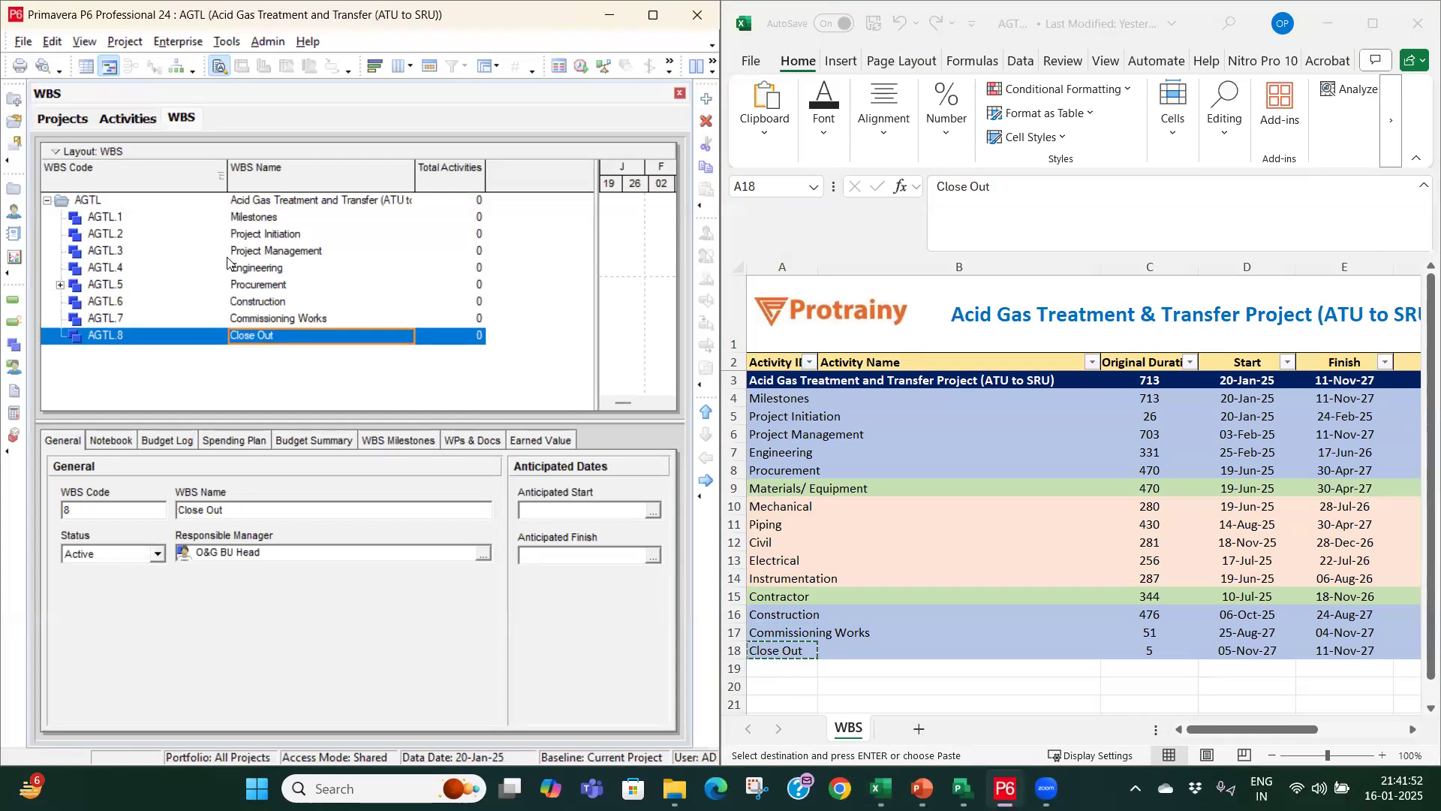
# Step: Expand Procurement and add five new child WBS elements under Materials/ Equipment
pyautogui.click(60, 286)
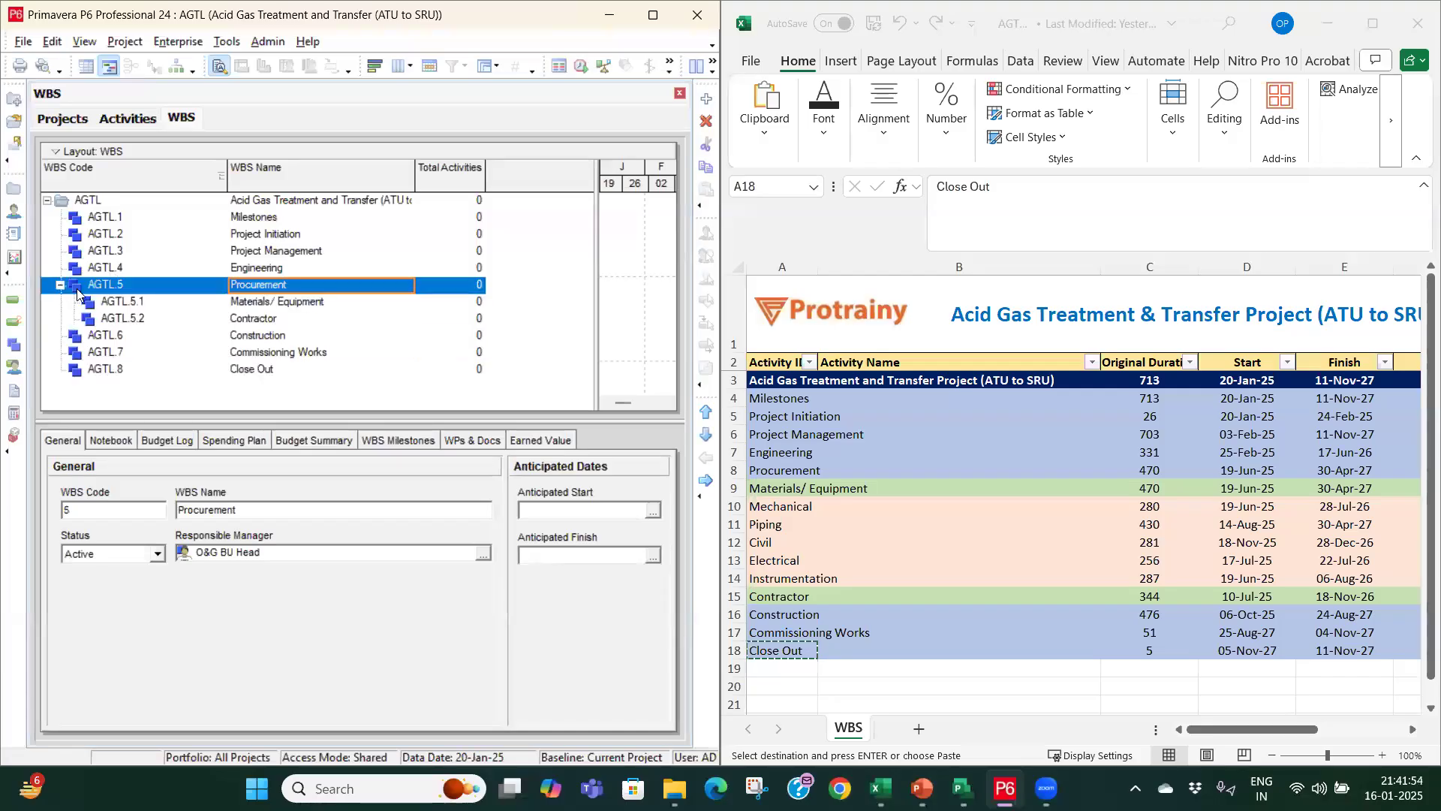
pyautogui.click(122, 303)
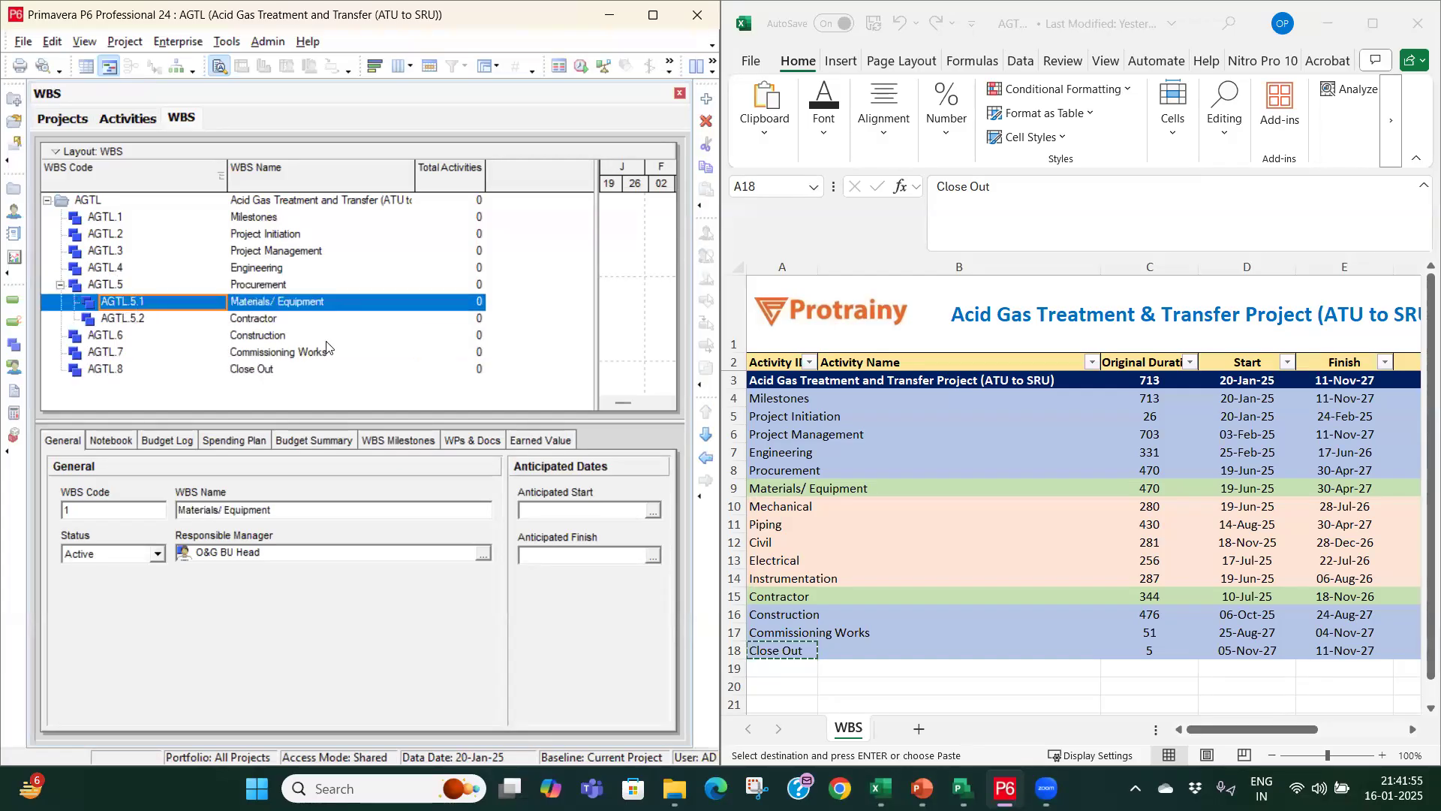
pyautogui.click(811, 499)
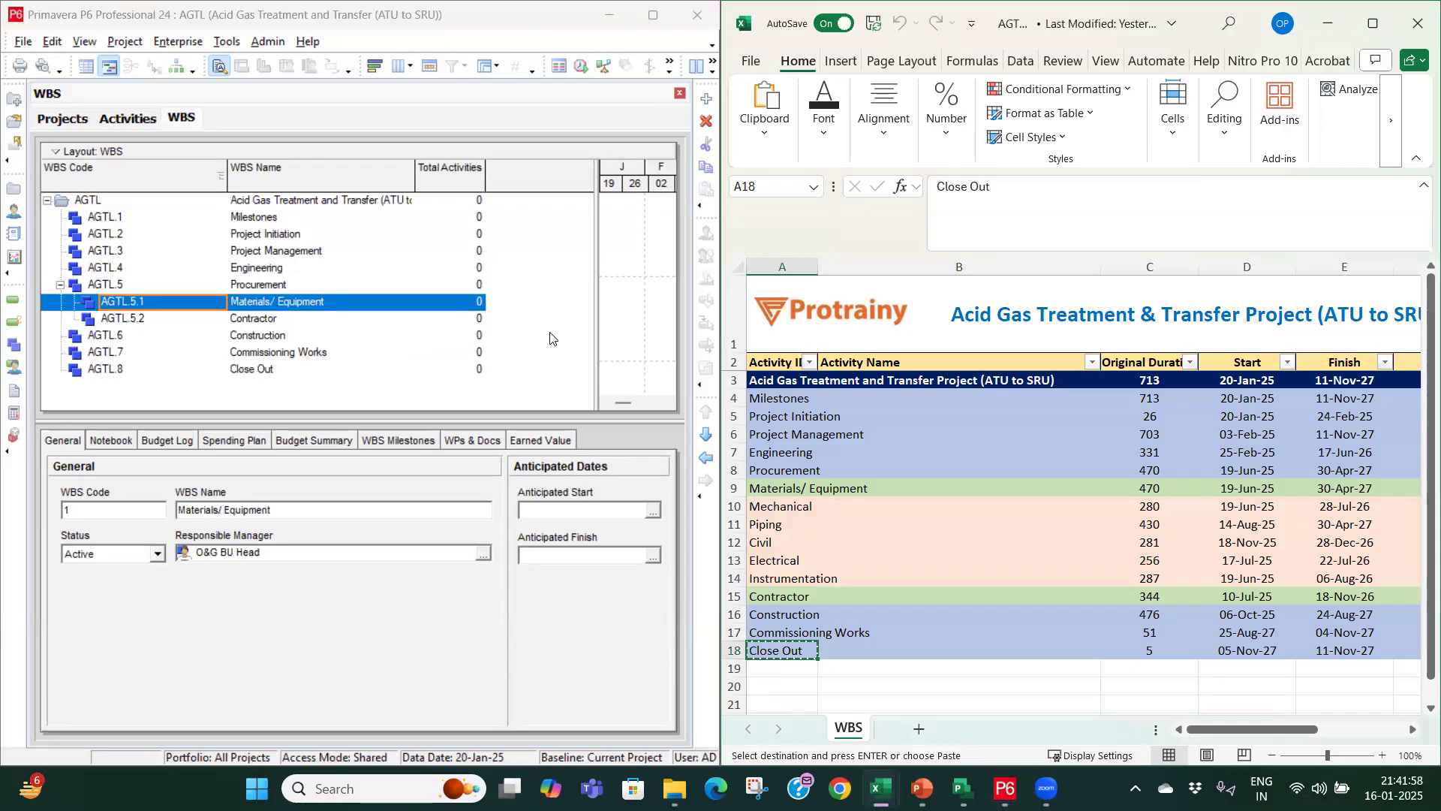
pyautogui.click(707, 100)
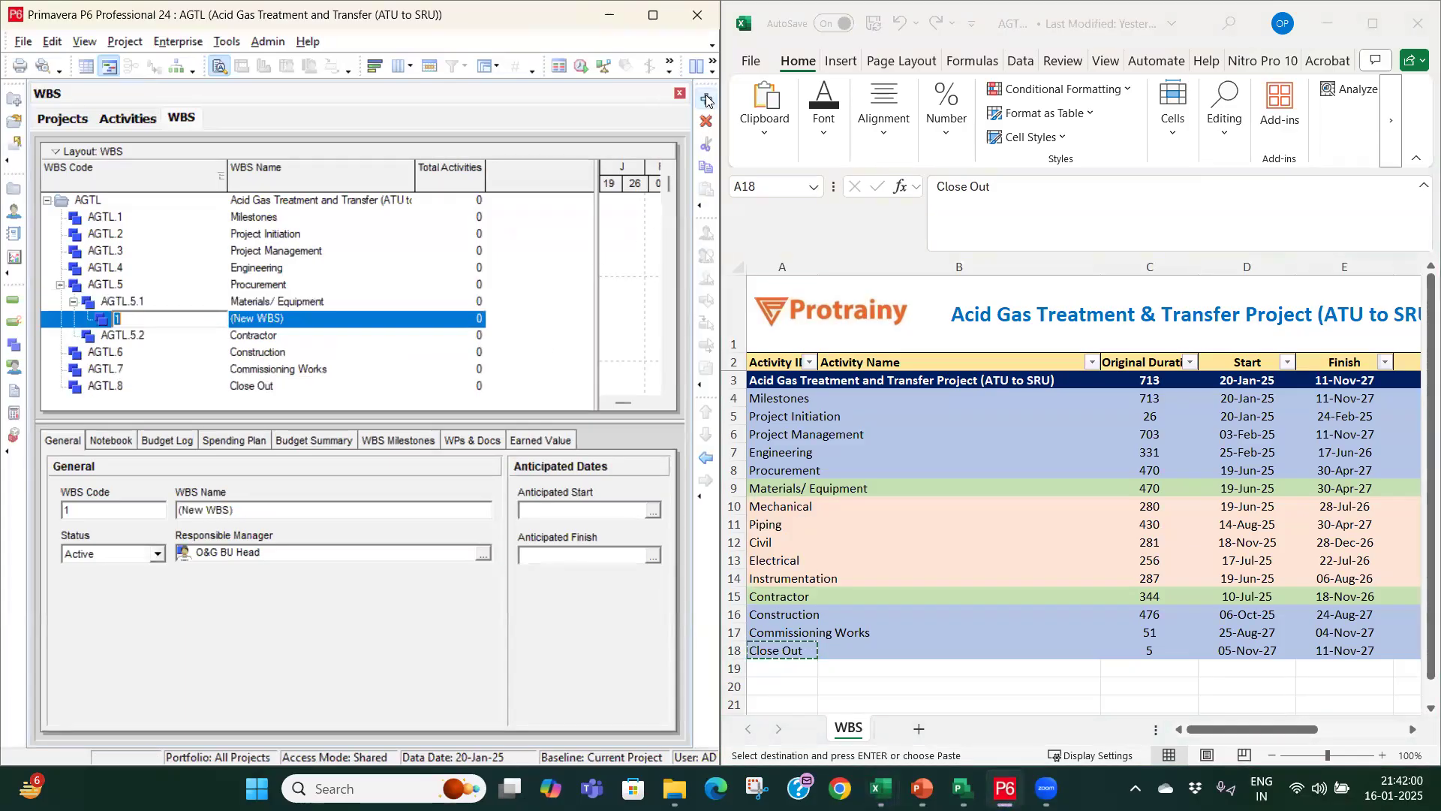
pyautogui.click(326, 302)
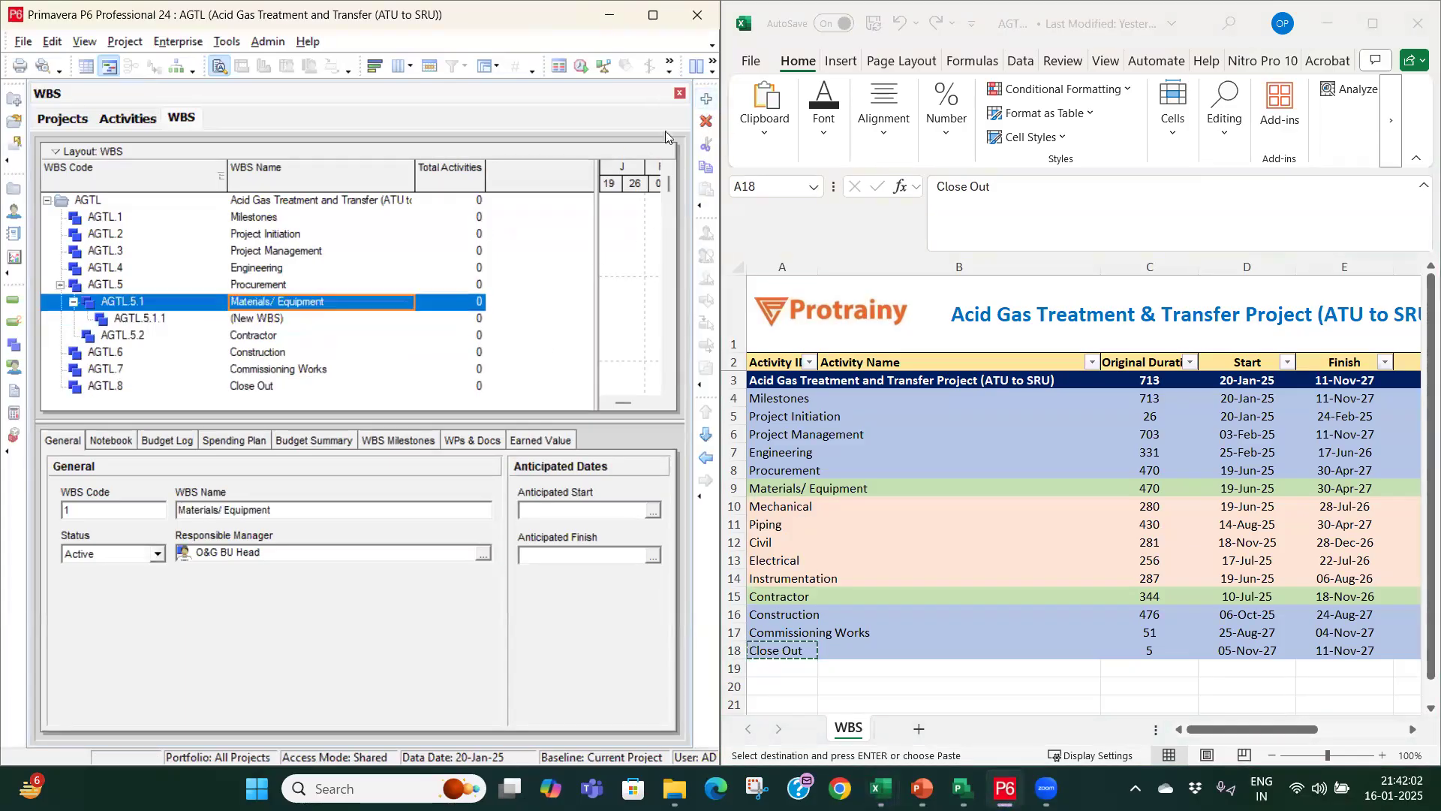
pyautogui.click(707, 99)
pyautogui.click(316, 303)
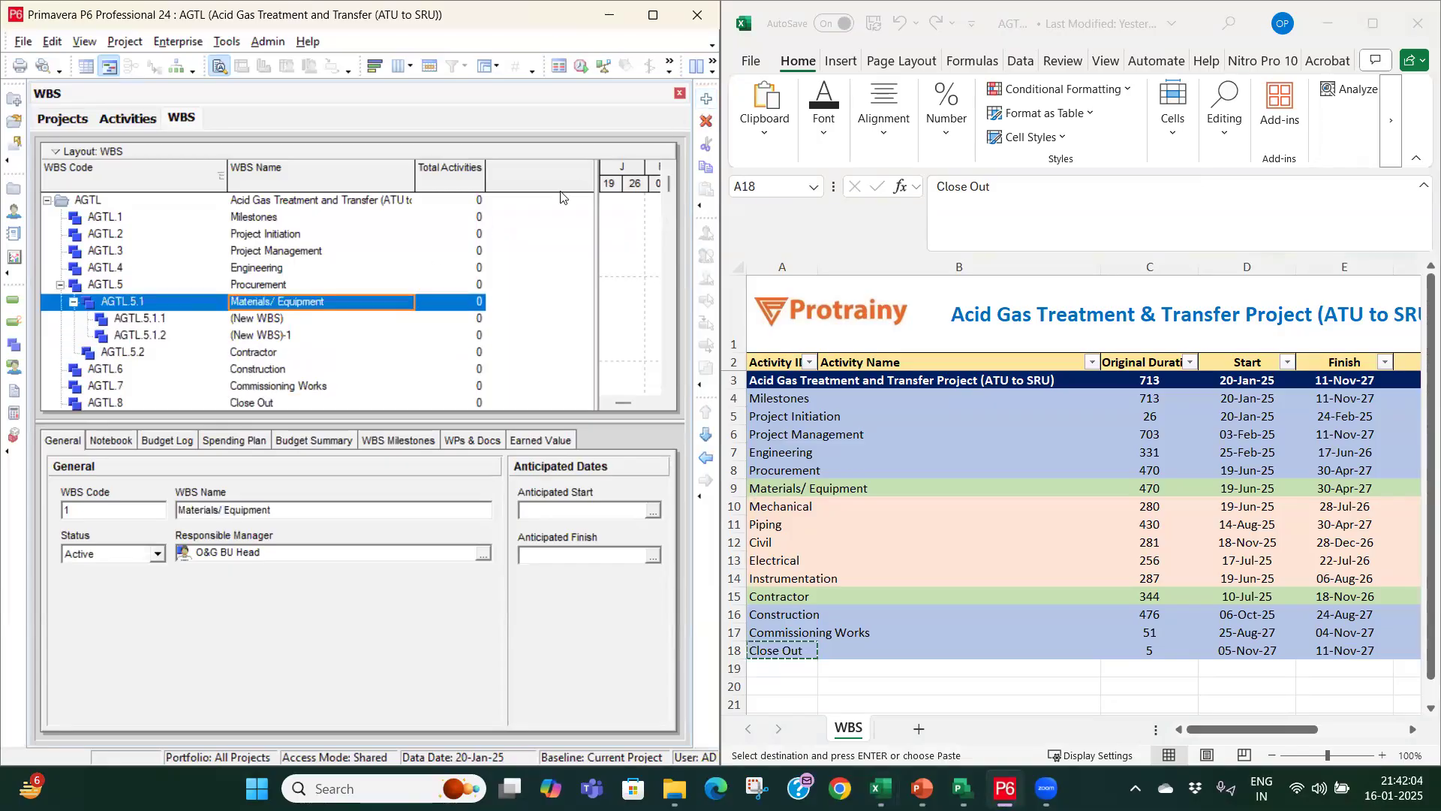
pyautogui.click(706, 100)
pyautogui.click(314, 304)
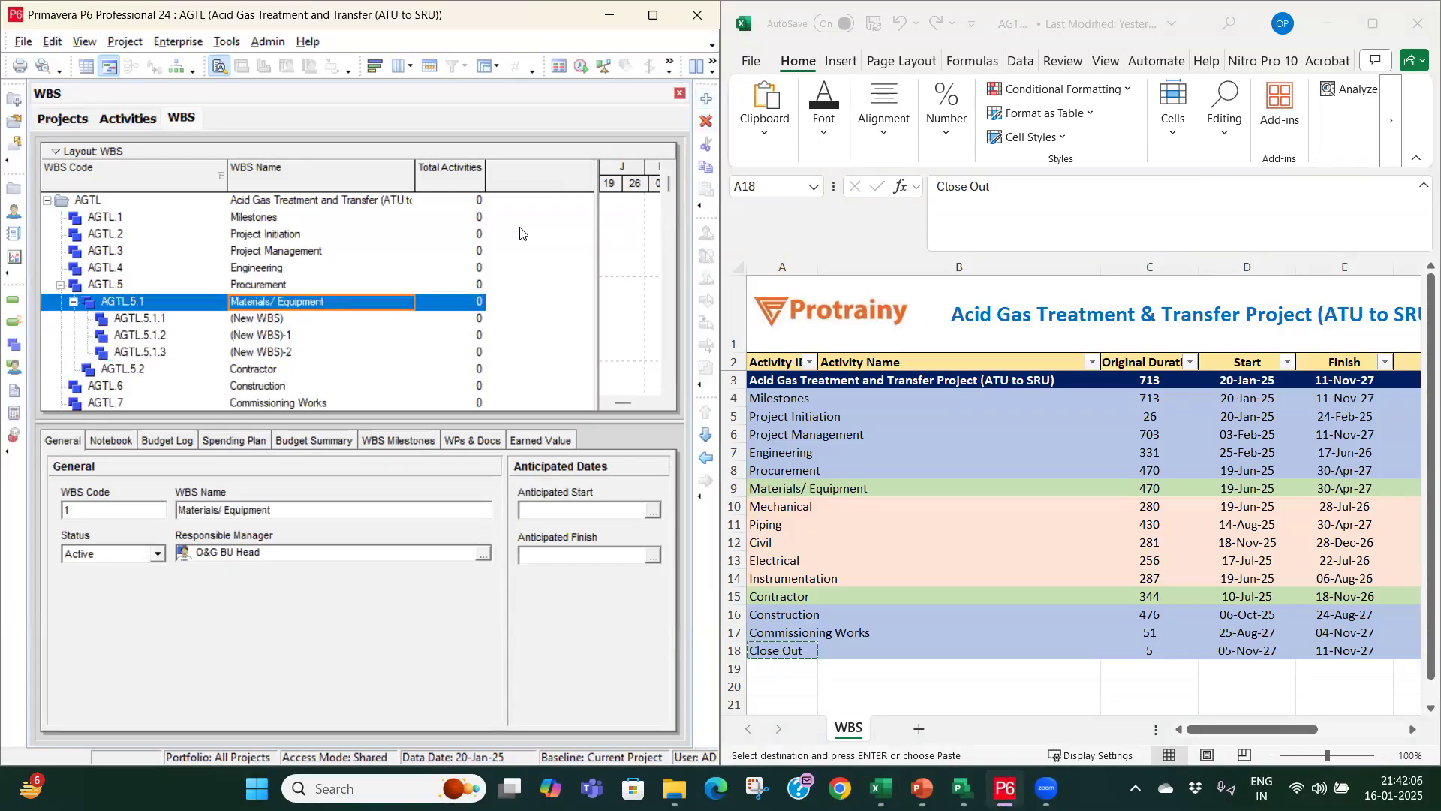
pyautogui.click(707, 100)
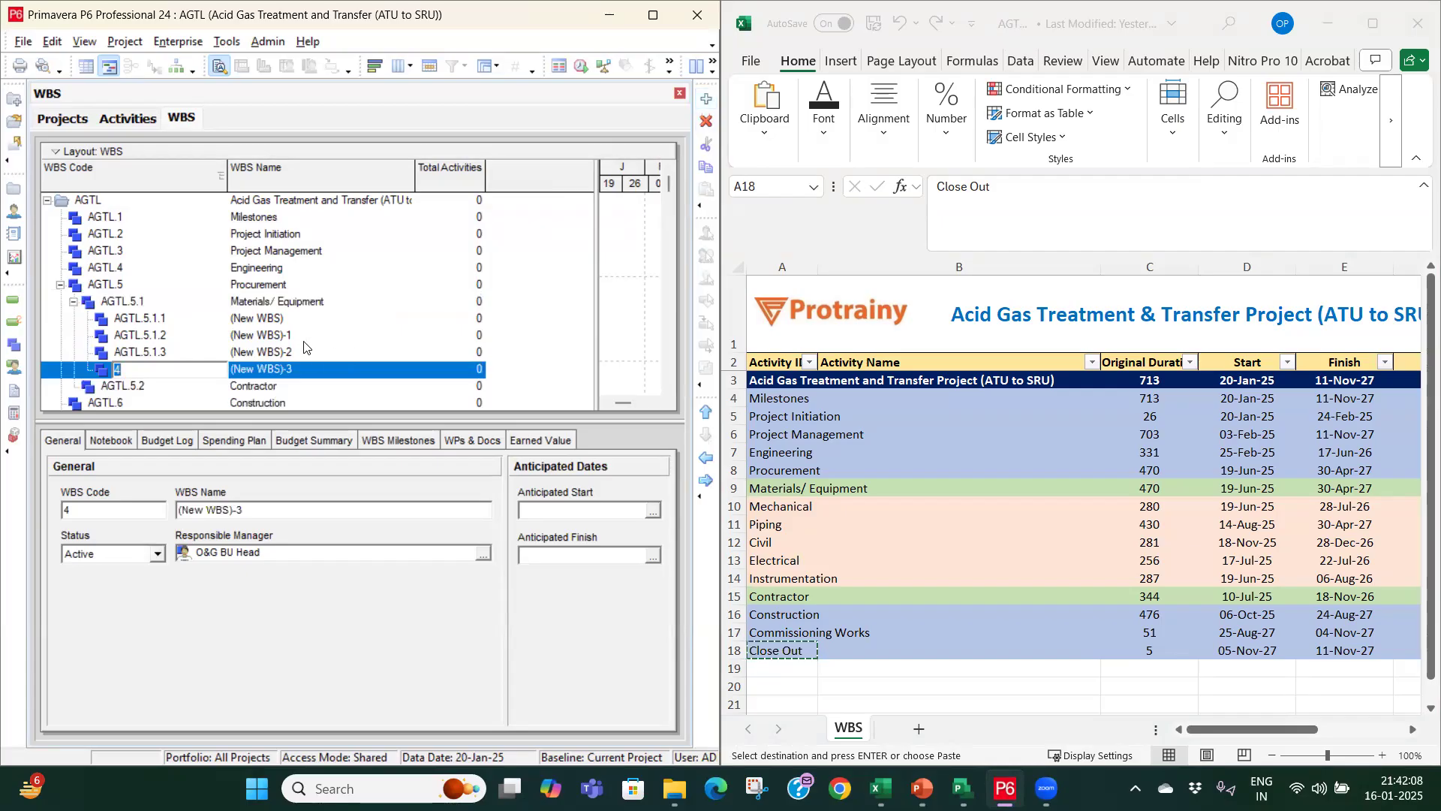
pyautogui.click(300, 303)
pyautogui.click(707, 100)
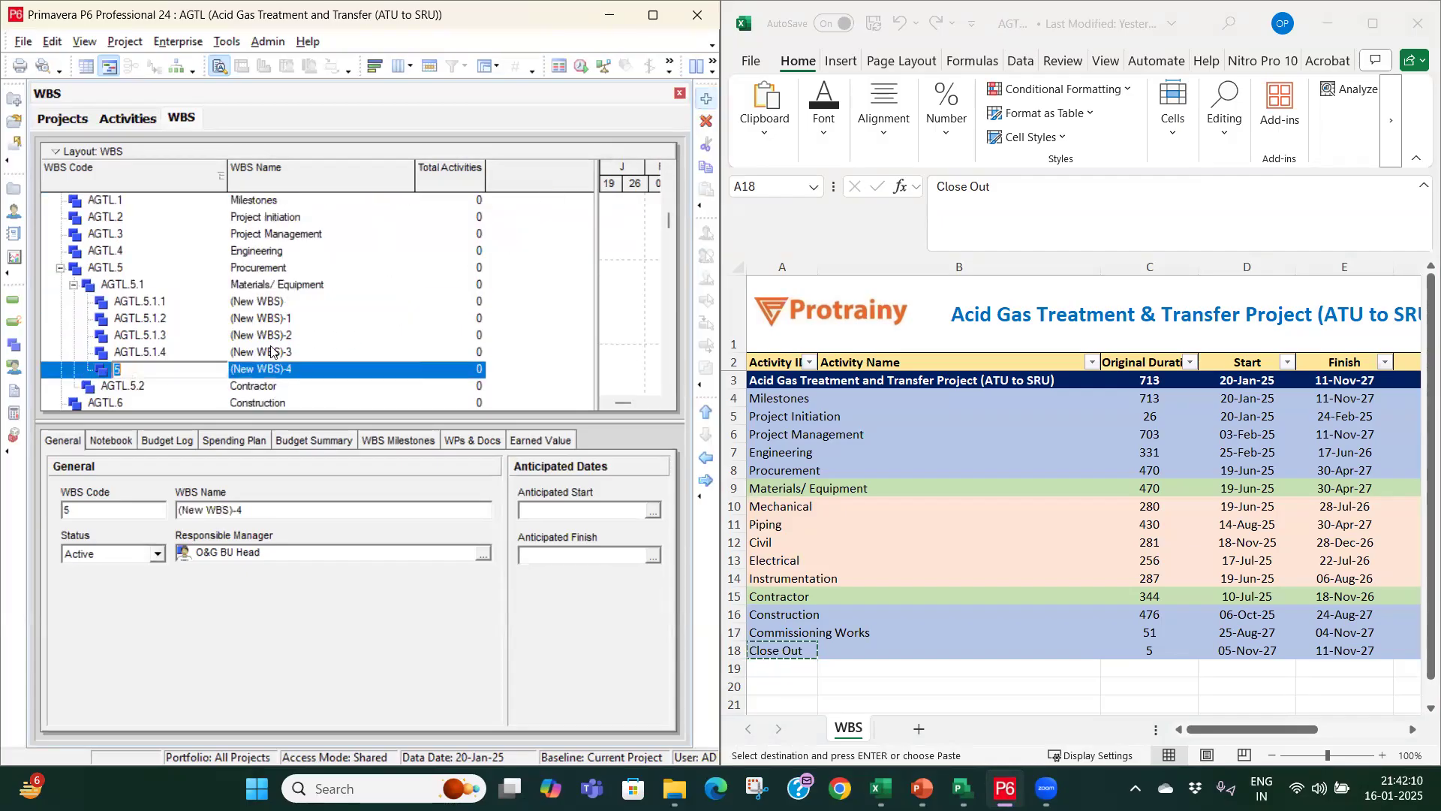
# Step: Rename the first child element of Materials/ Equipment Mechanical by copying the name from cell A10 of the Excel sheet
pyautogui.click(275, 302)
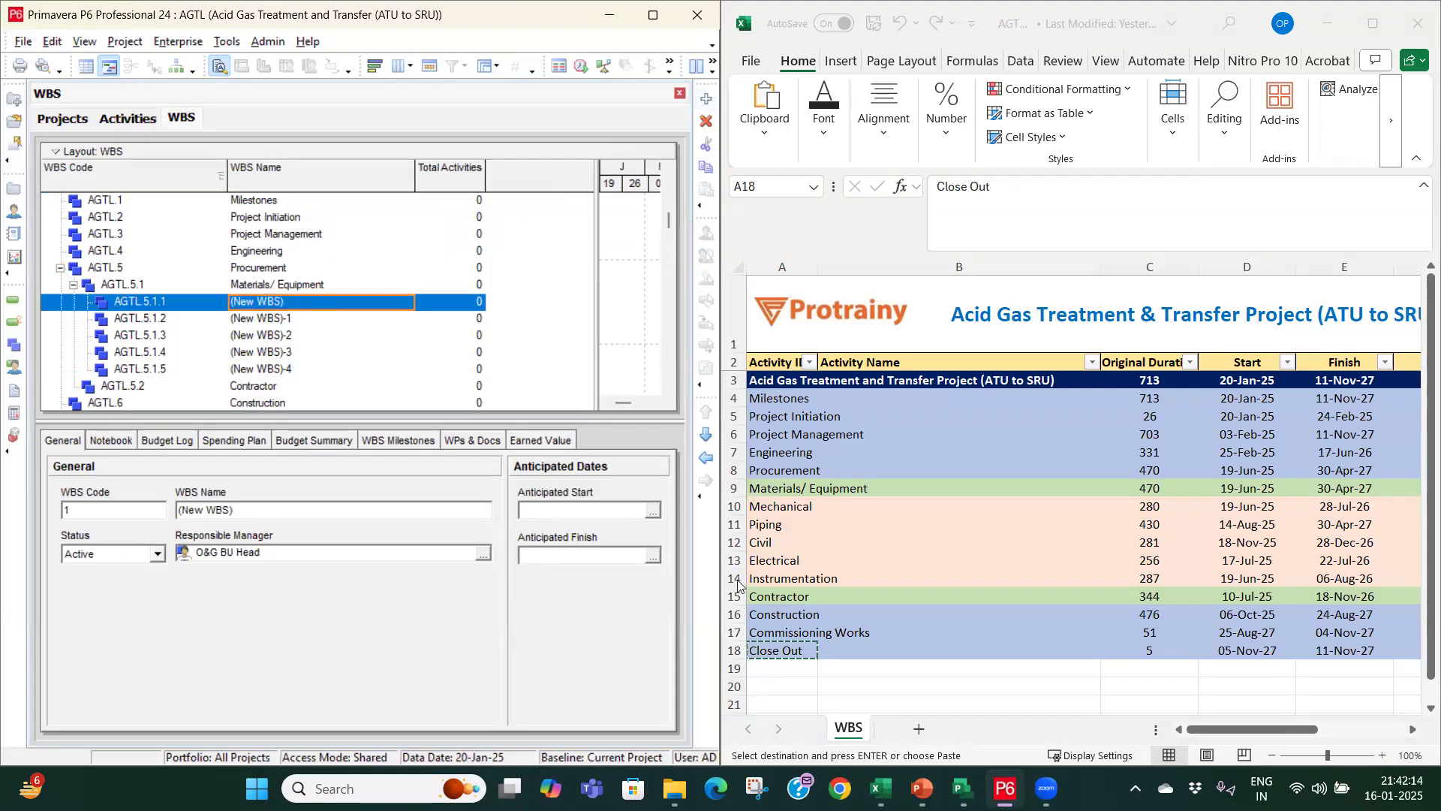
pyautogui.click(802, 506)
pyautogui.hotkey('ctrl', 'c')
pyautogui.click(296, 302)
pyautogui.hotkey('ctrl', 'v')
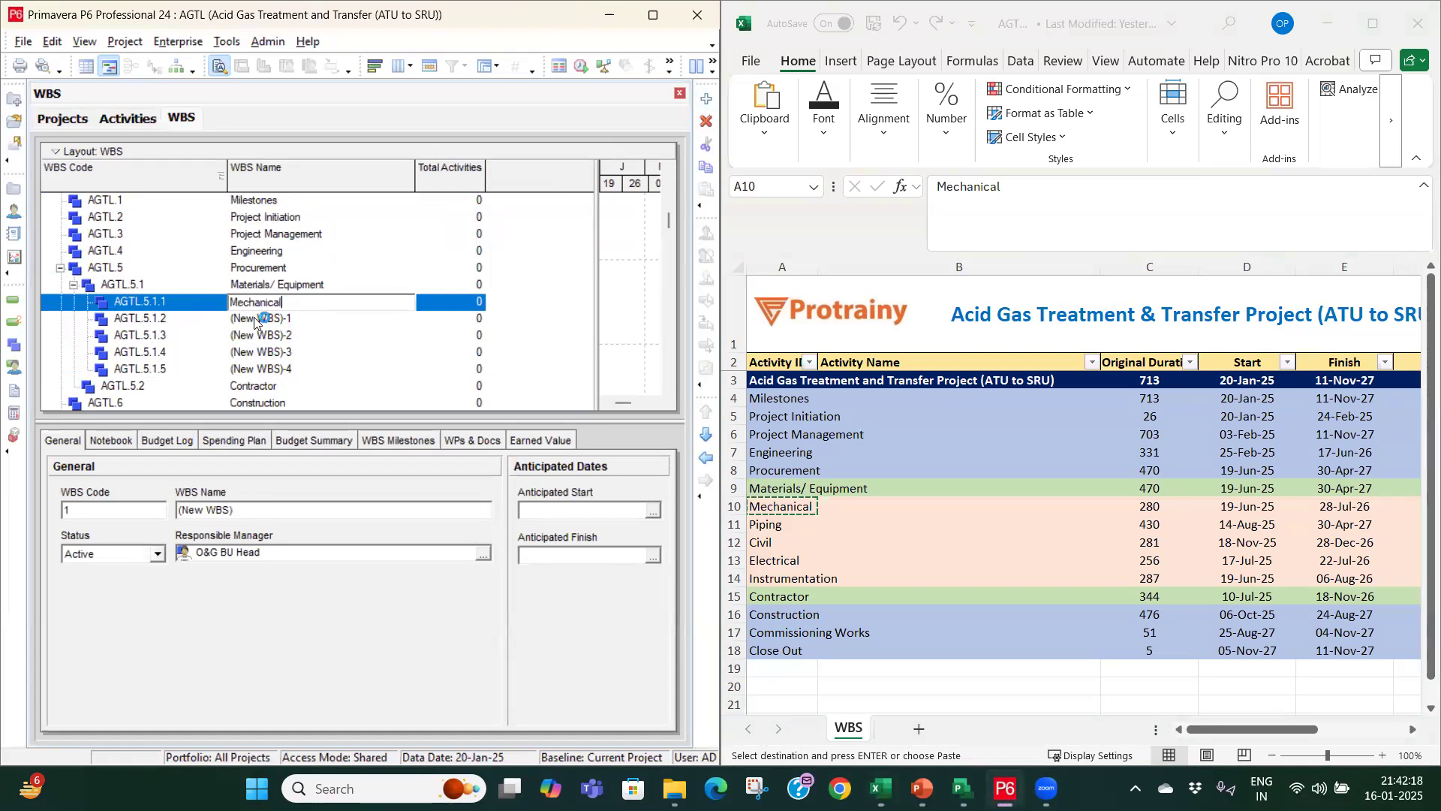
pyautogui.press('Return')
# Step: Rename the second child element of Materials/ Equipment Piping by copying the name from cell A11 of the Excel sheet
pyautogui.click(781, 525)
pyautogui.hotkey('ctrl', 'c')
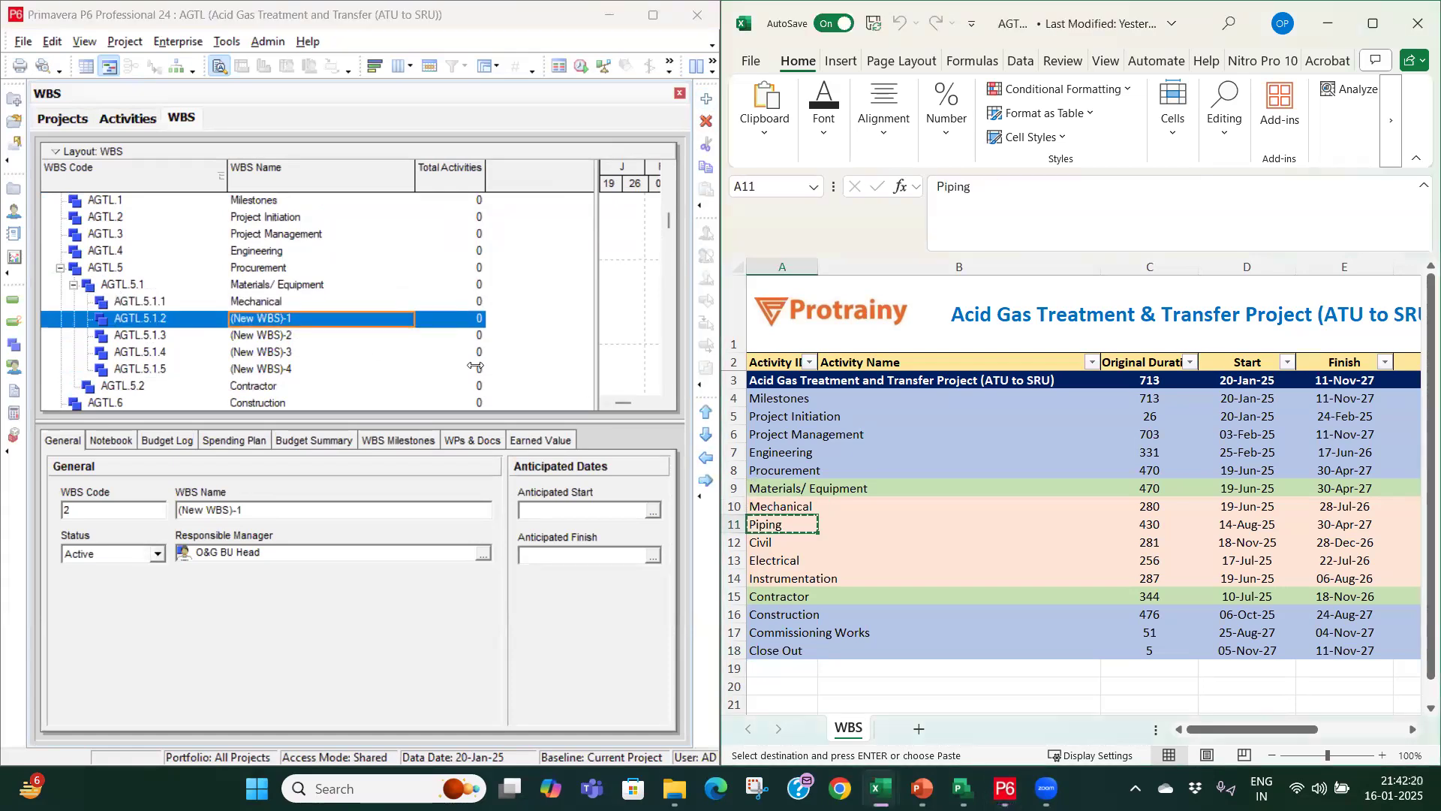
pyautogui.click(307, 319)
pyautogui.hotkey('ctrl', 'v')
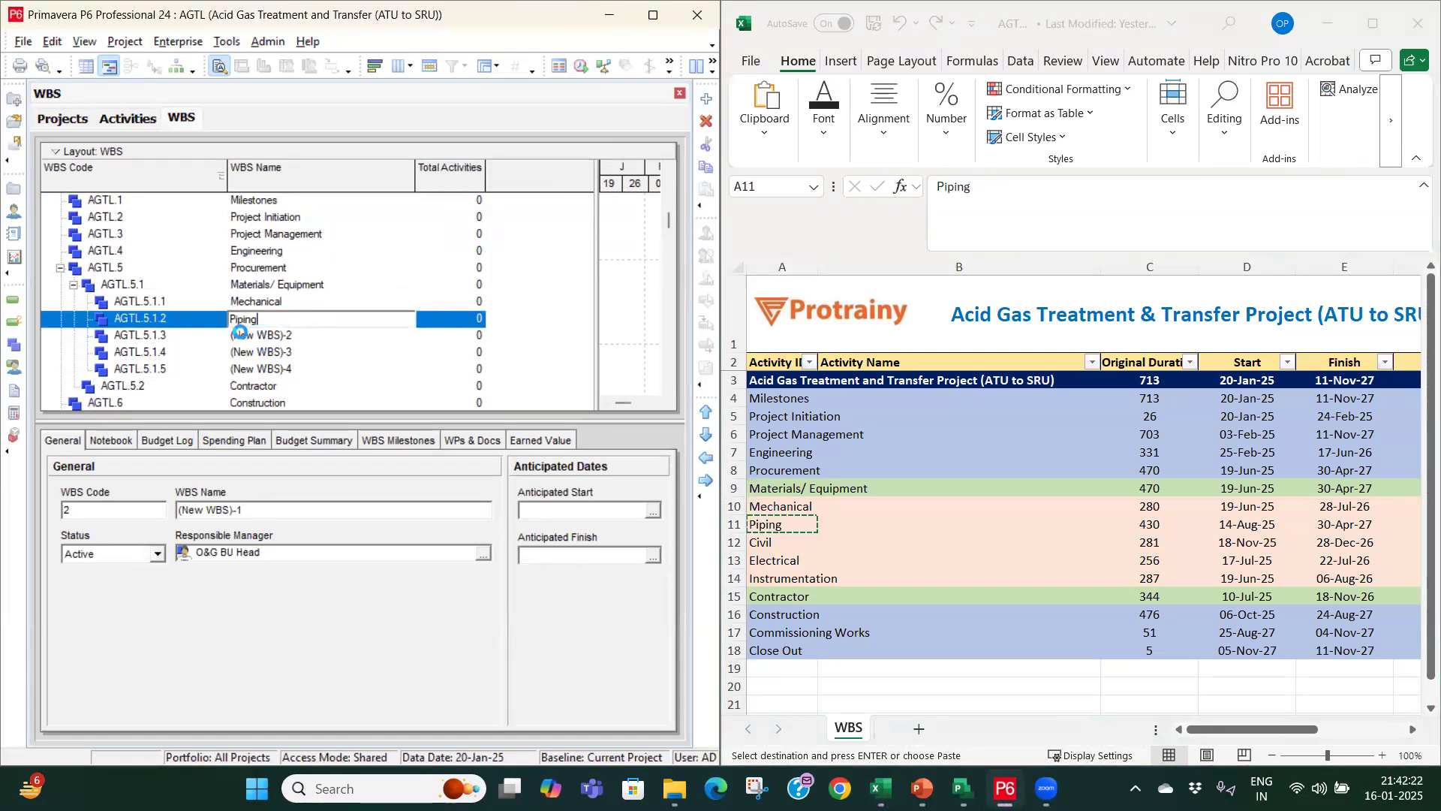
pyautogui.press('Return')
# Step: Rename the third child element of Materials/ Equipment Civil by copying the name from cell A12 of the Excel sheet
pyautogui.click(812, 540)
pyautogui.hotkey('ctrl', 'c')
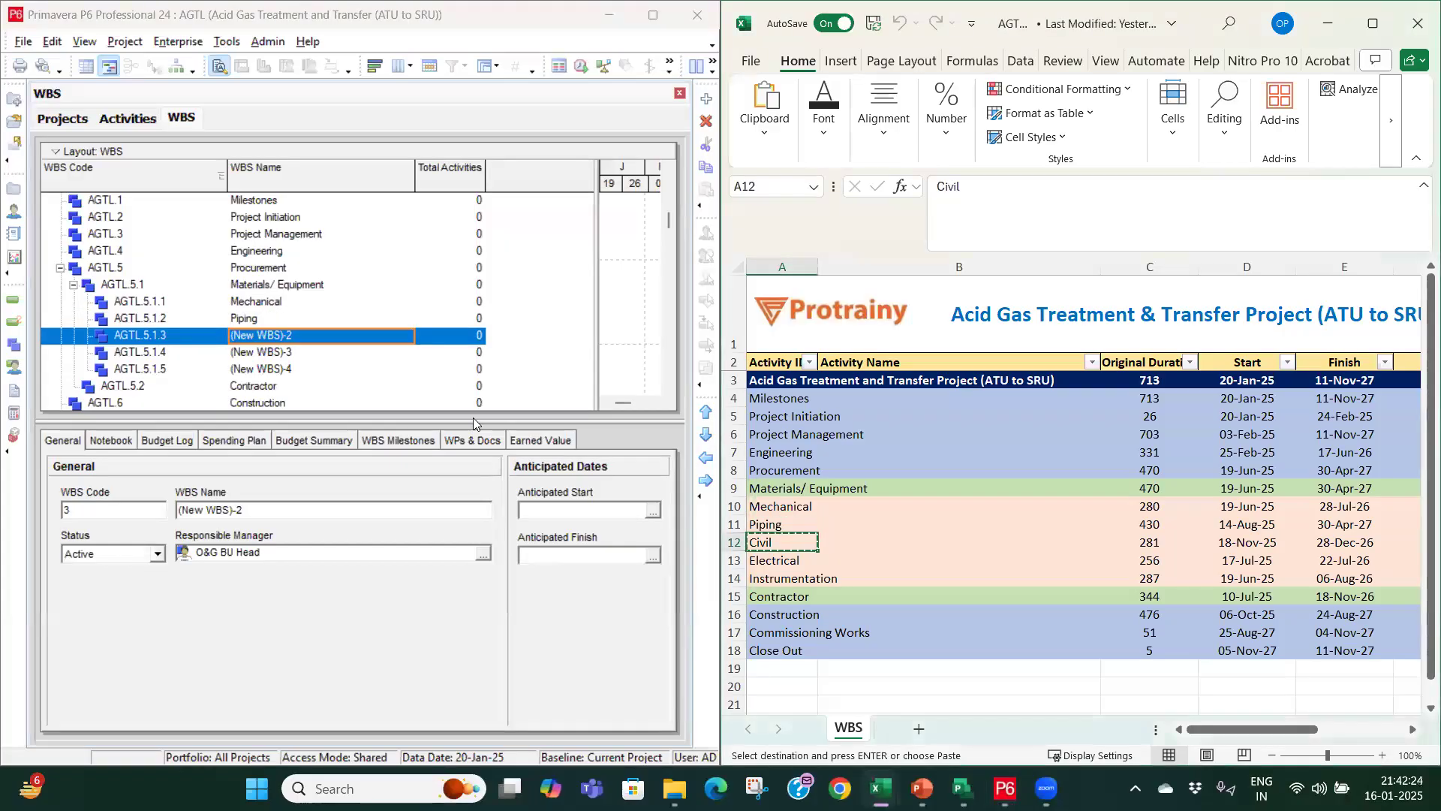
pyautogui.click(323, 337)
pyautogui.hotkey('ctrl', 'v')
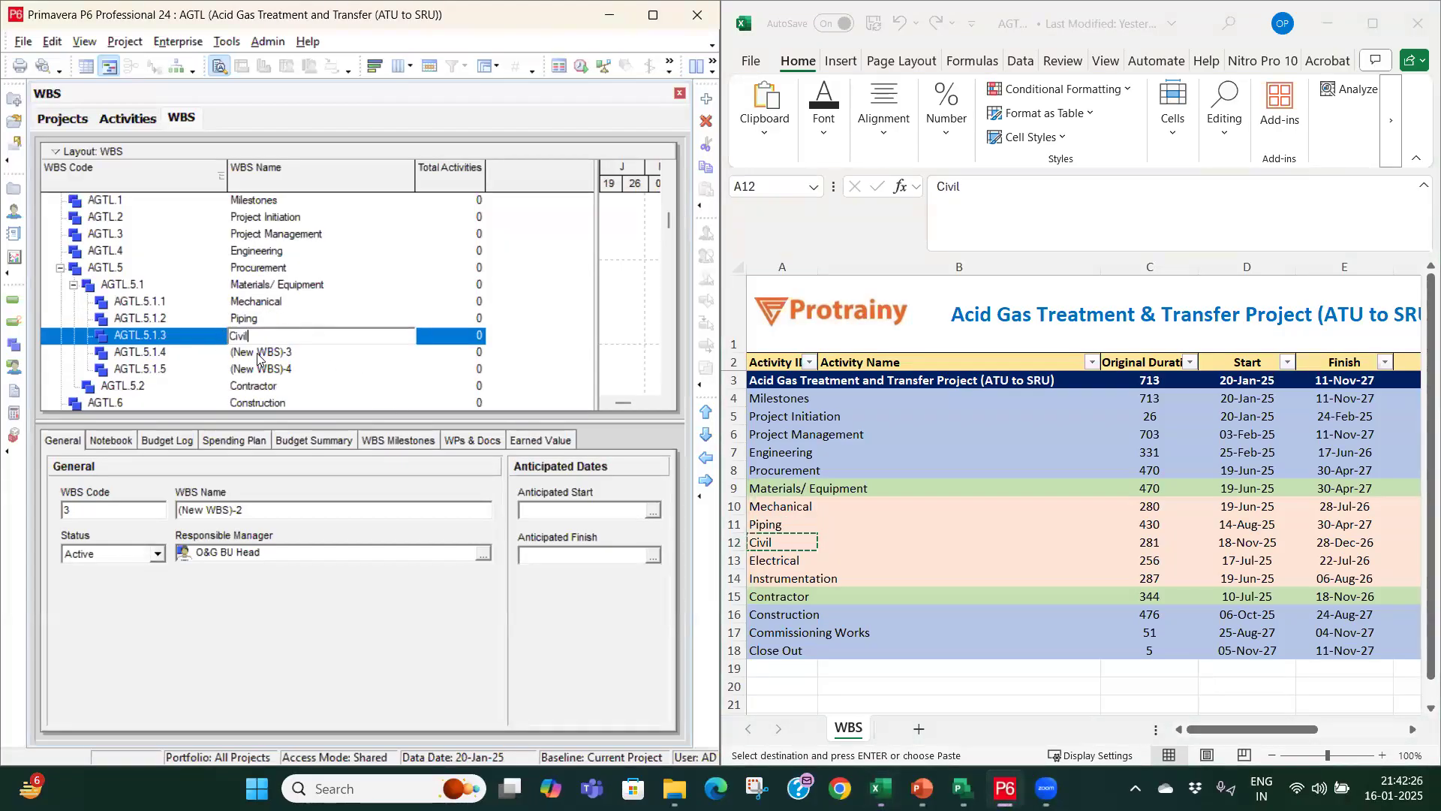
pyautogui.press('Return')
# Step: Rename the fourth child element of Materials/ Equipment Electrical by copying the name from cell A13 of the Excel sheet
pyautogui.click(797, 561)
pyautogui.hotkey('ctrl', 'c')
pyautogui.click(305, 351)
pyautogui.hotkey('ctrl', 'v')
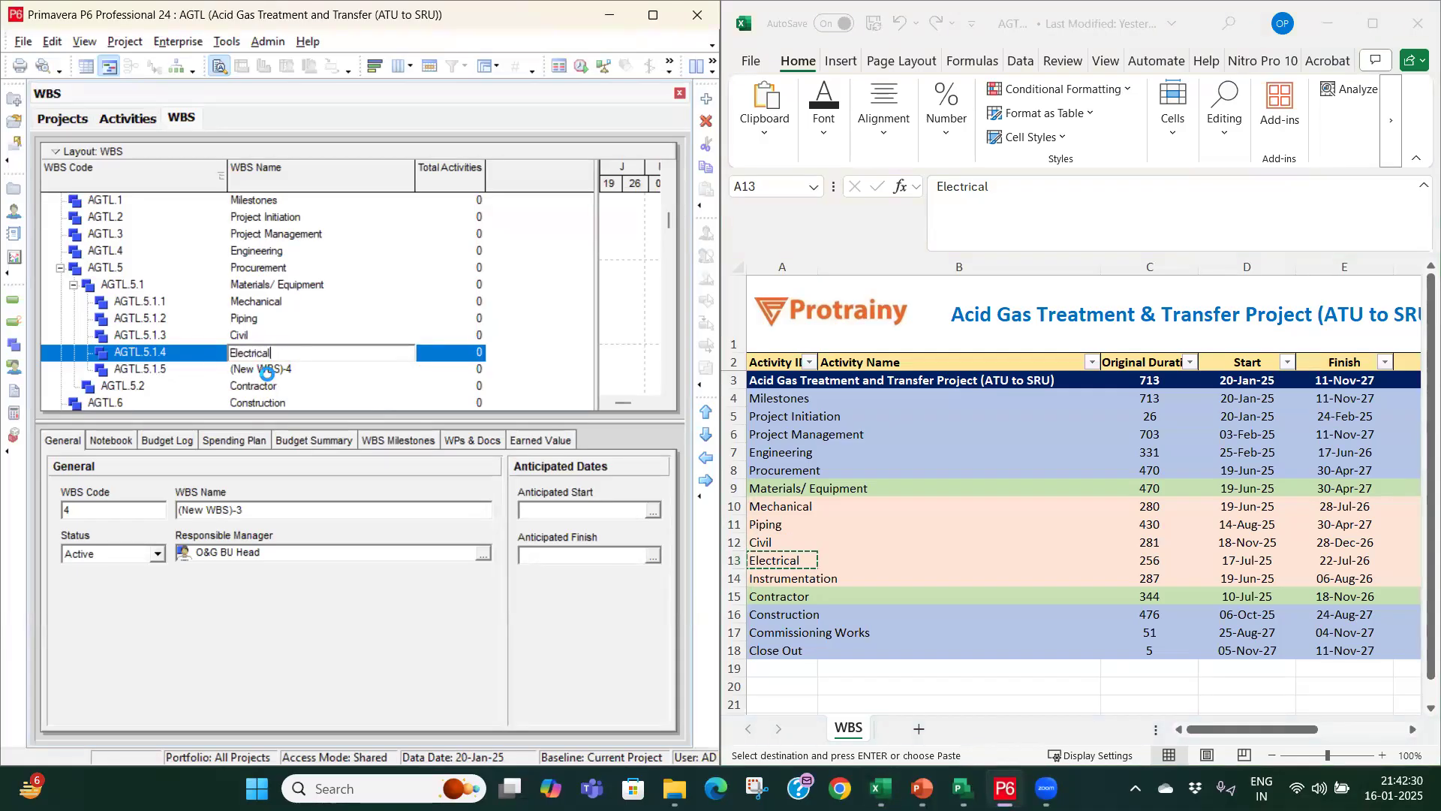
pyautogui.press('Return')
# Step: Rename the fifth child element of Materials/ Equipment Instrumentation by copying the name from cell A14 of the Excel sheet
pyautogui.click(807, 576)
pyautogui.hotkey('ctrl', 'c')
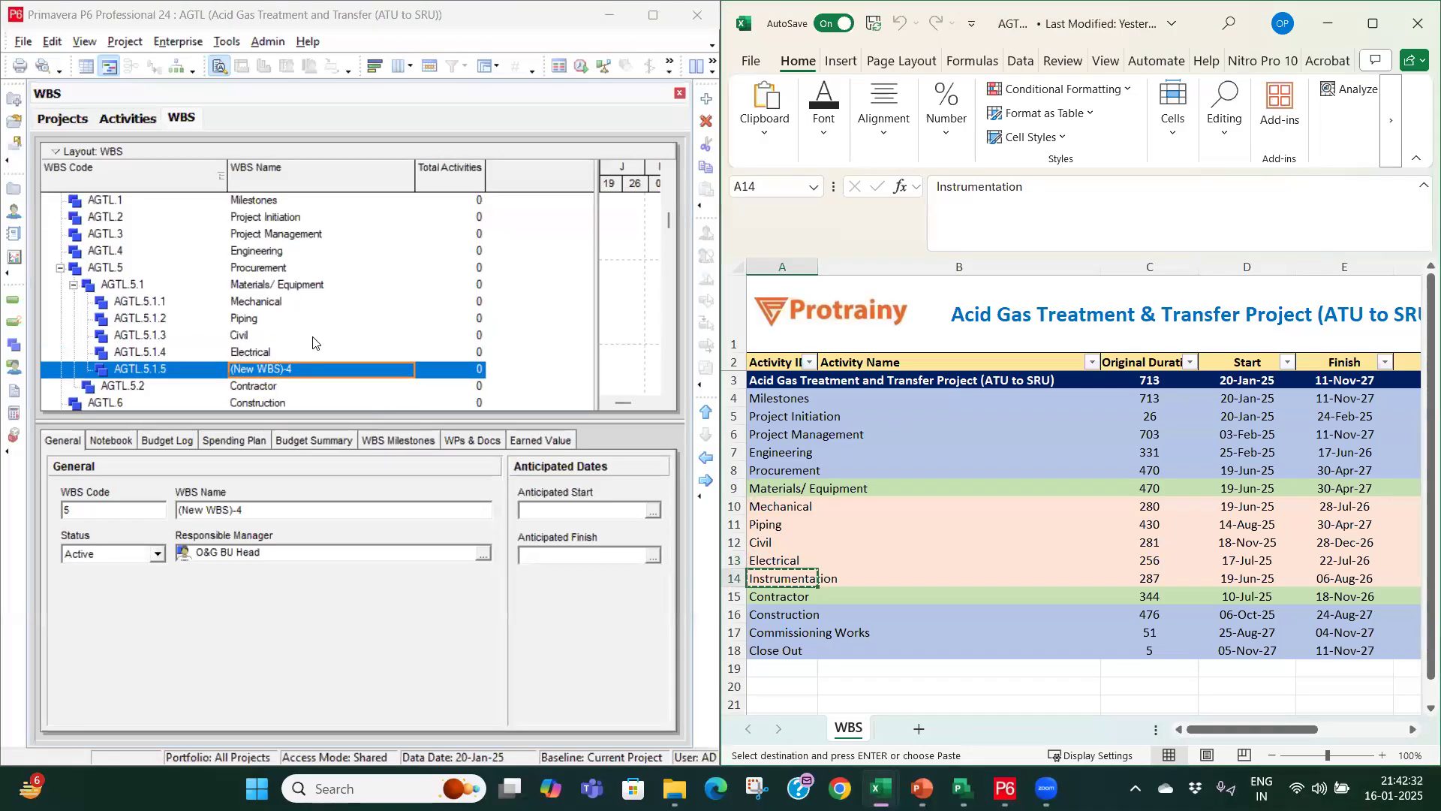
pyautogui.click(302, 369)
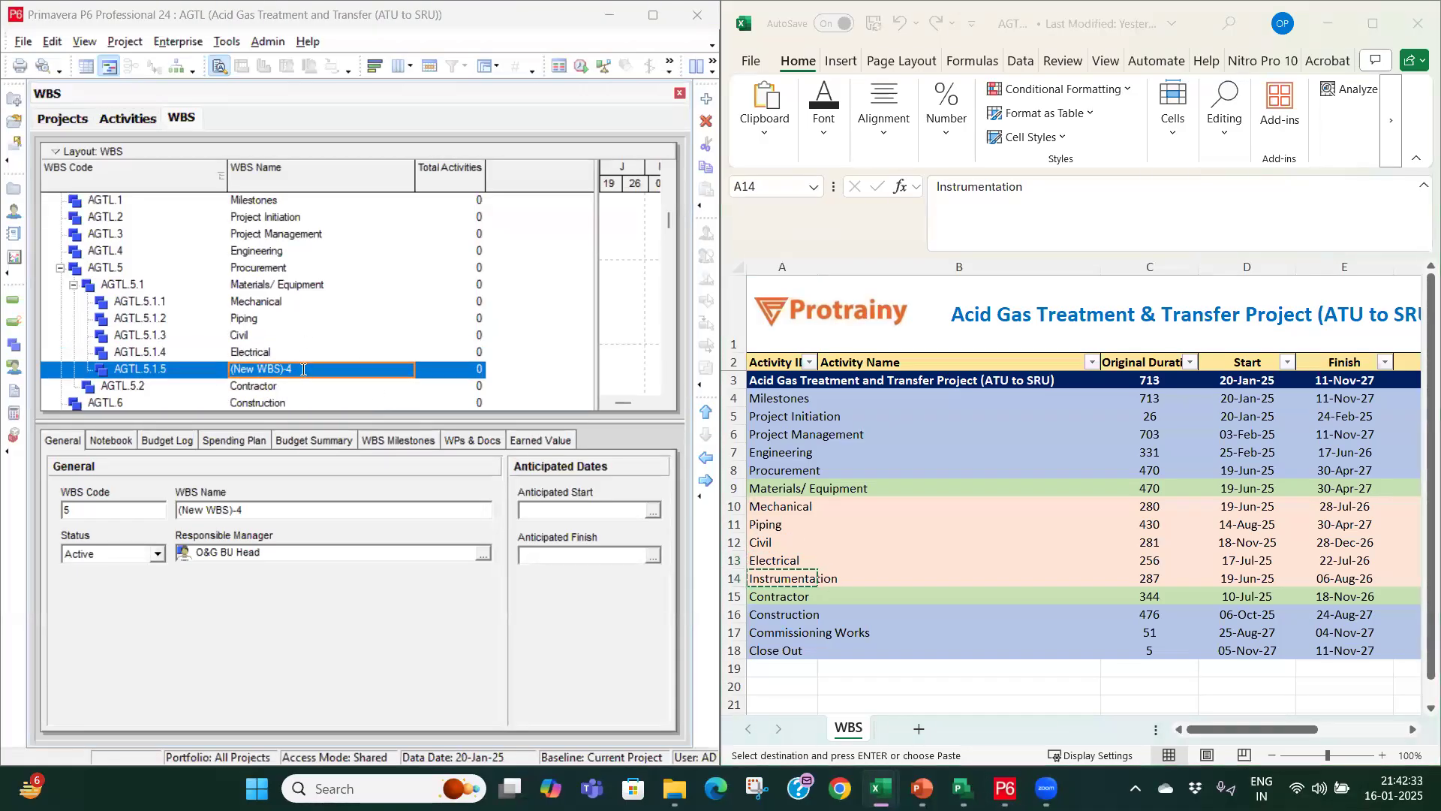
pyautogui.hotkey('ctrl', 'v')
pyautogui.click(263, 349)
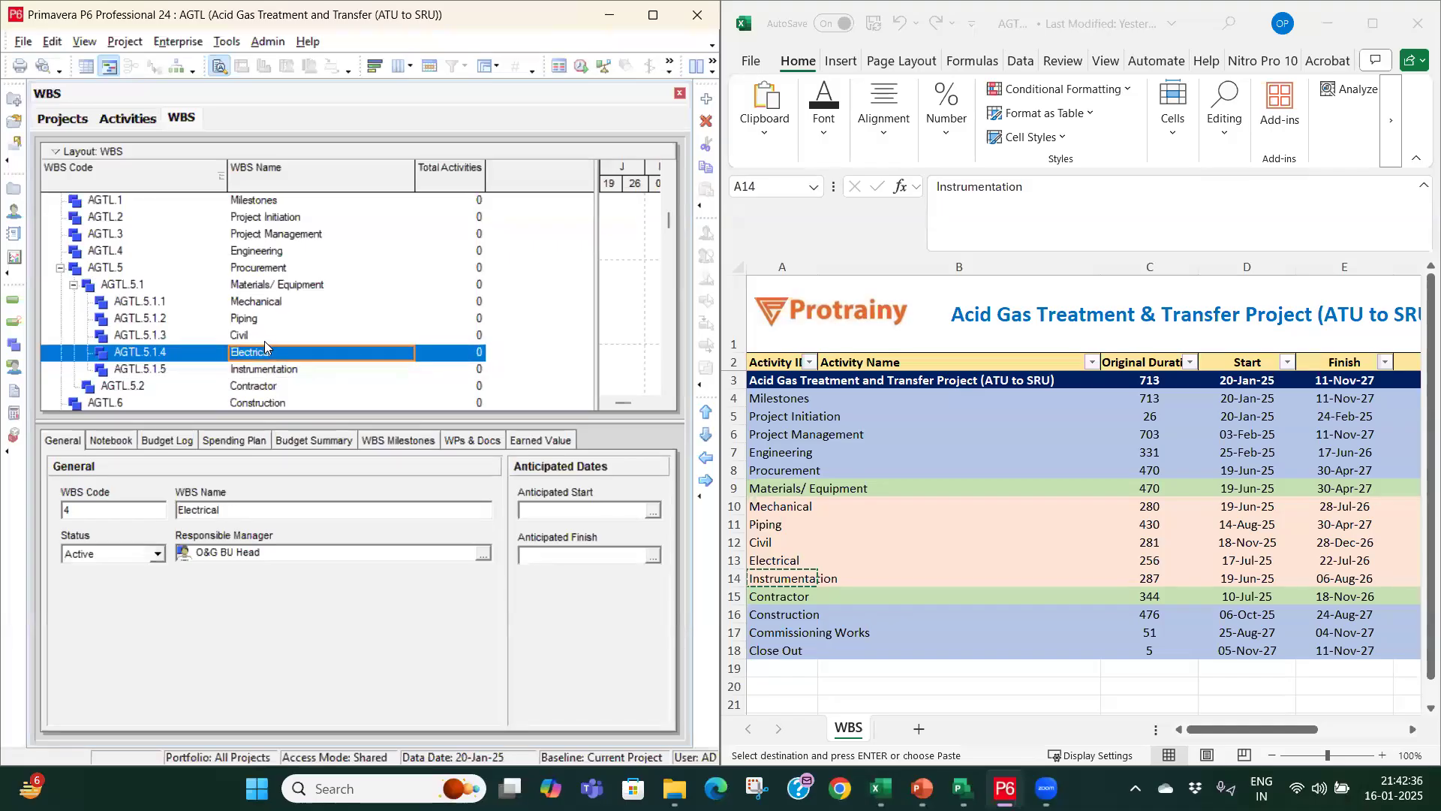
# Step: Collapse and expand the Procurement and Materials/ Equipment branches to examine the levels of the work breakdown structure
pyautogui.scroll(-1, 264, 341)
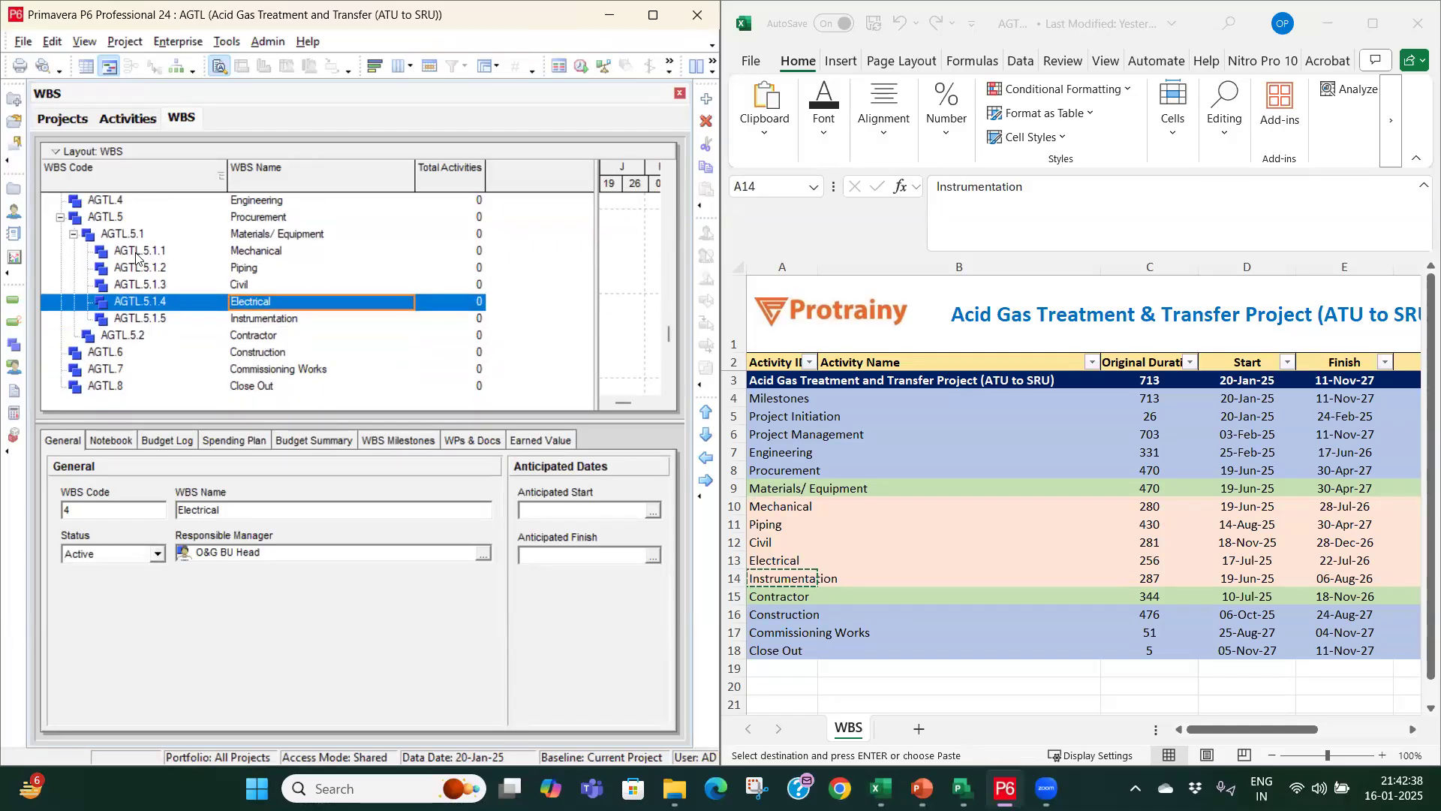
pyautogui.click(75, 237)
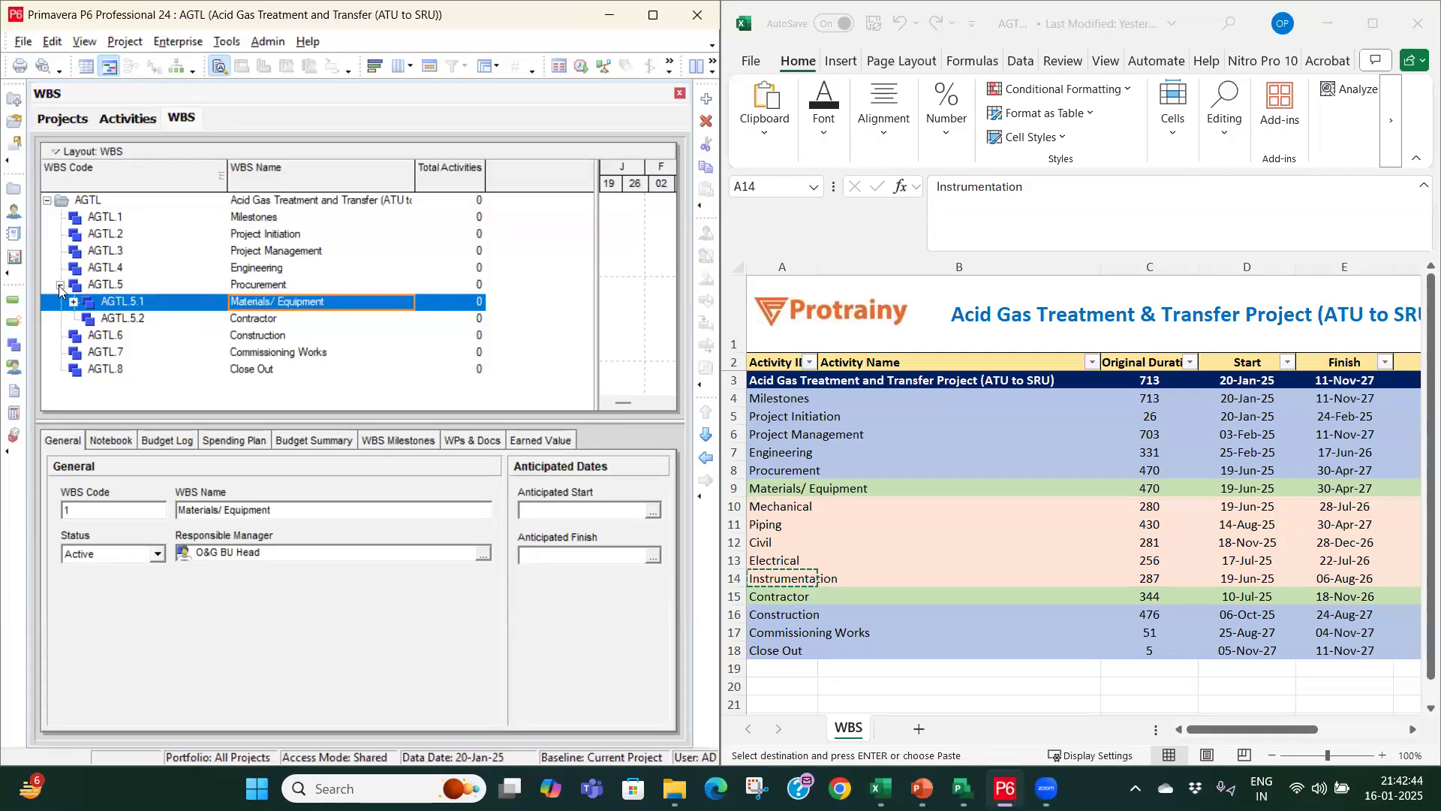
pyautogui.click(60, 286)
pyautogui.click(60, 285)
pyautogui.click(73, 302)
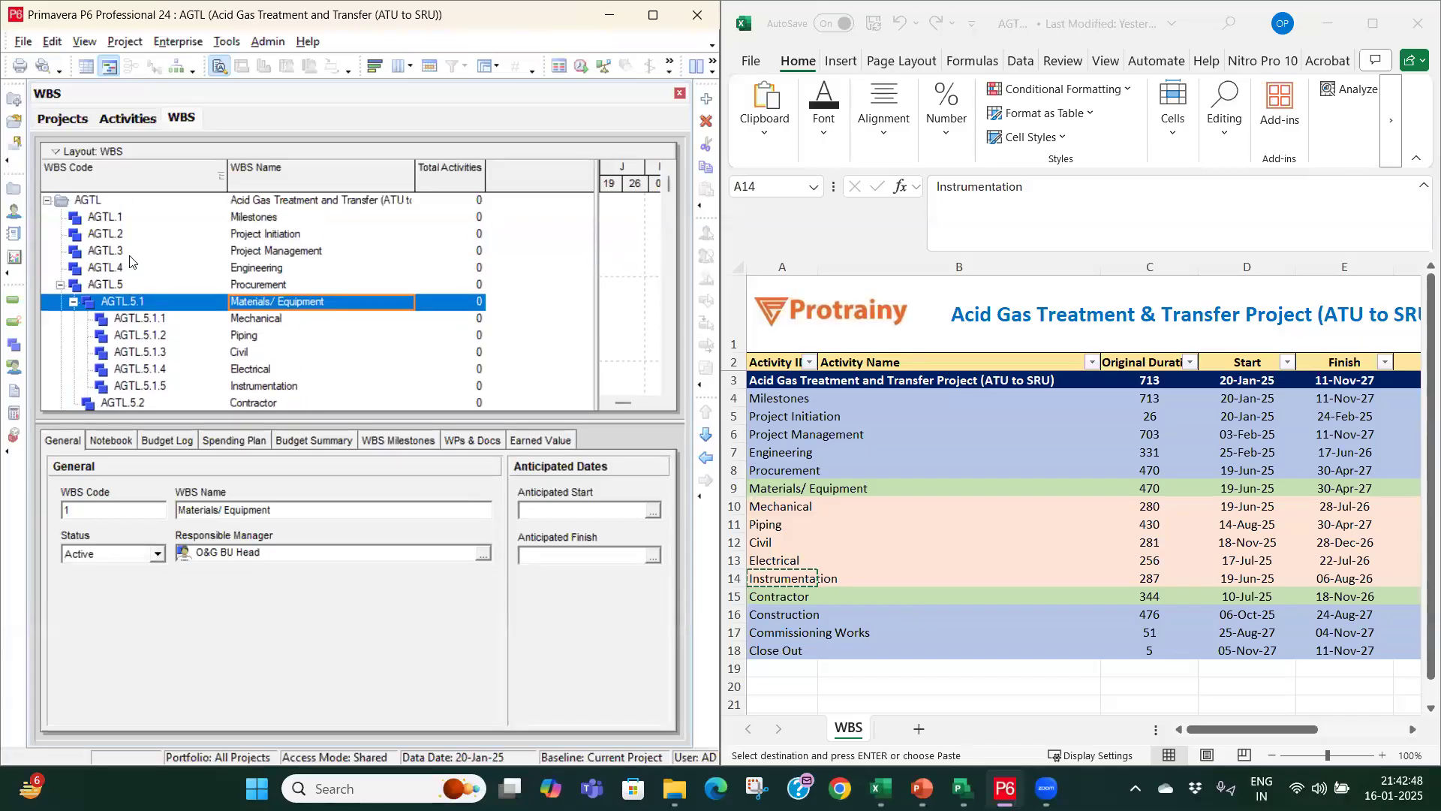
pyautogui.click(60, 285)
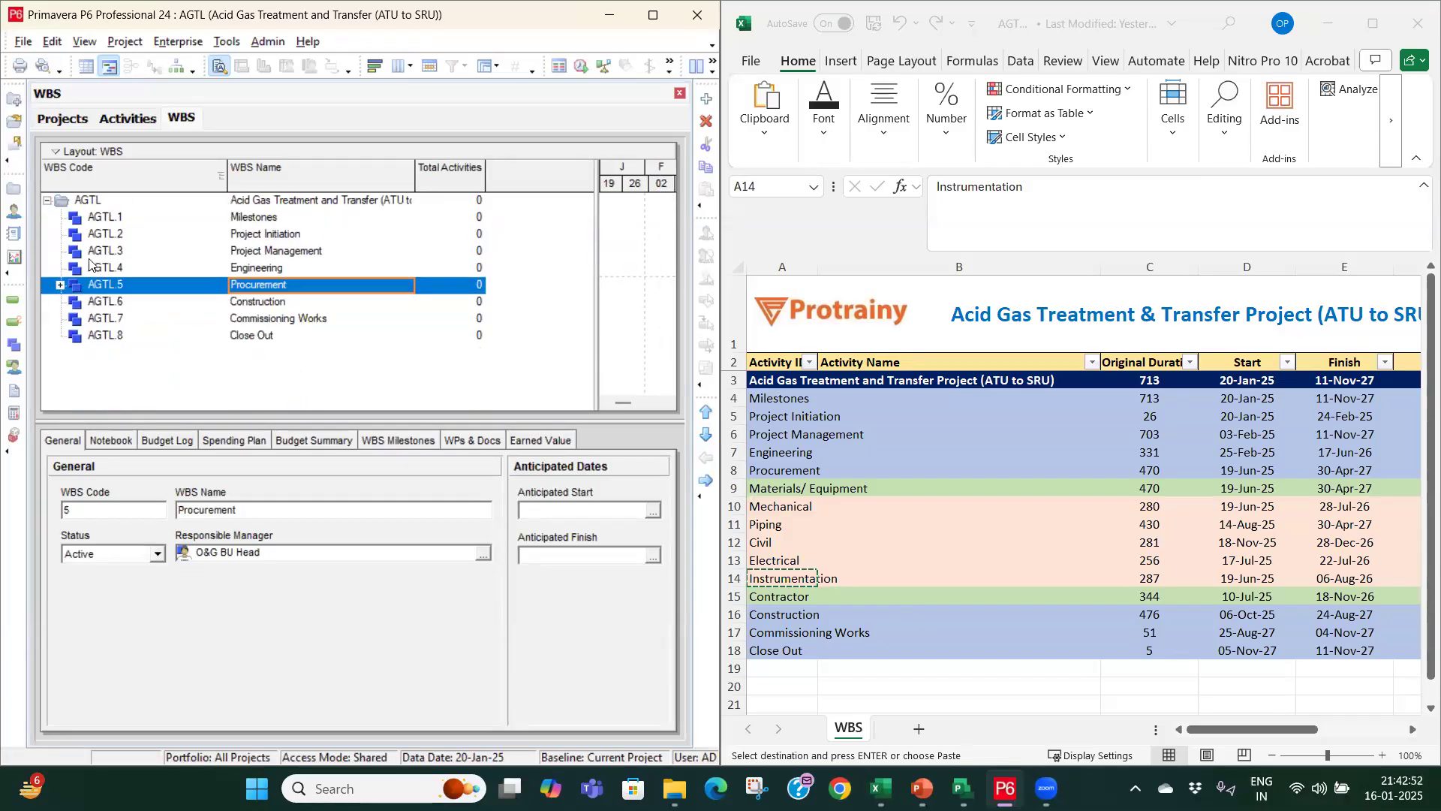
pyautogui.click(60, 286)
pyautogui.click(72, 301)
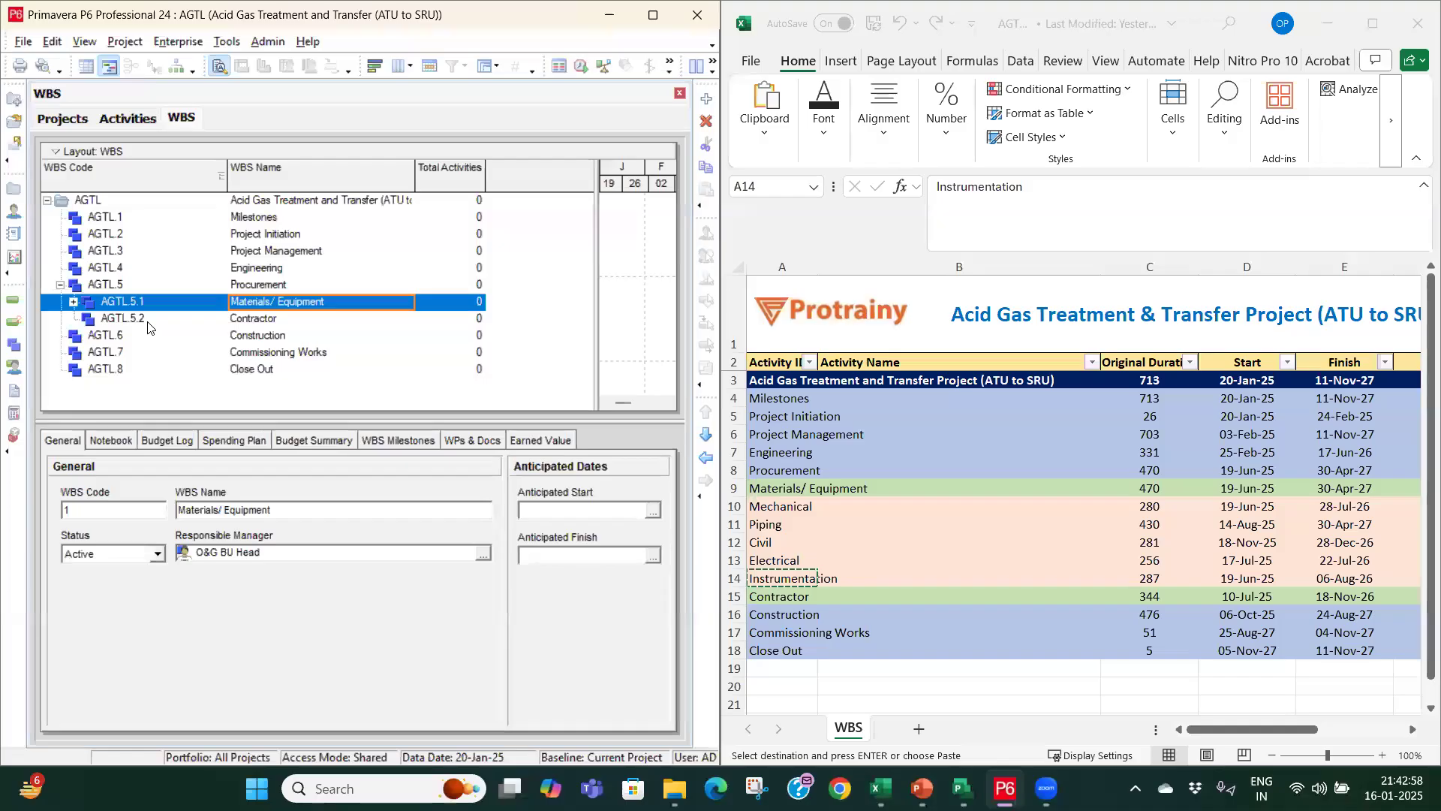
pyautogui.click(73, 301)
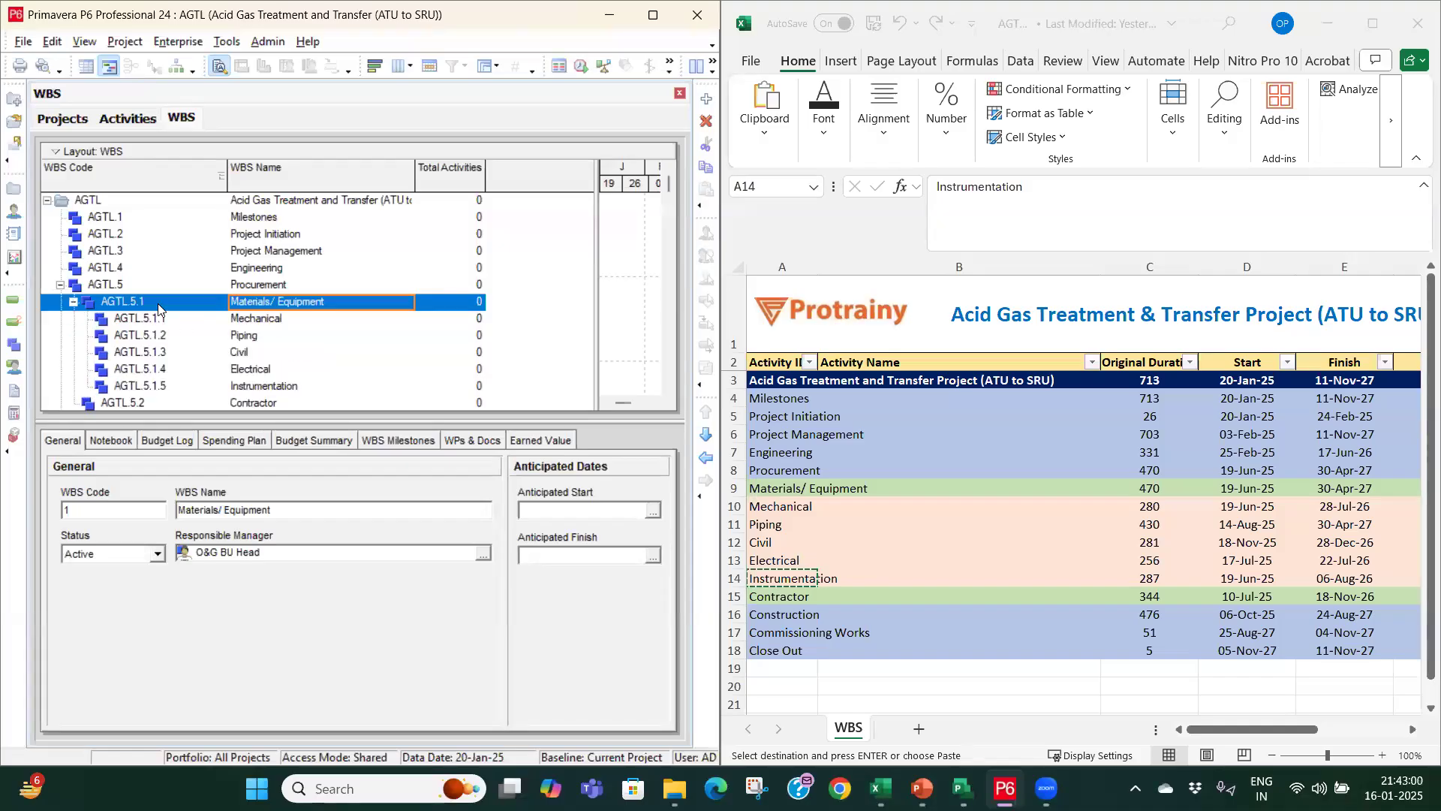
# Step: Examine the five child elements under Materials/ Equipment and their WBS codes, collapsing and expanding the branch
pyautogui.scroll(-1, 158, 308)
pyautogui.click(161, 285)
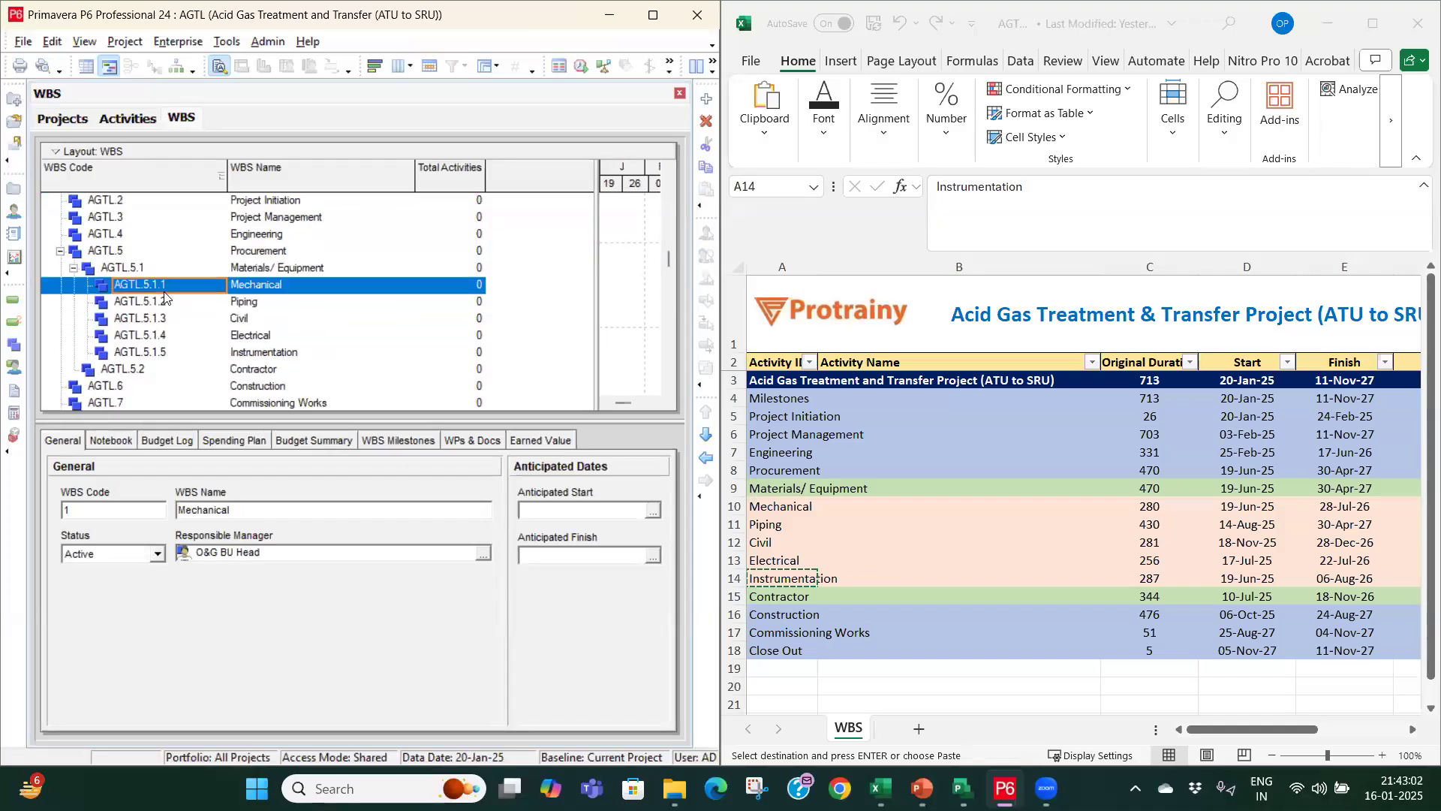
pyautogui.click(168, 303)
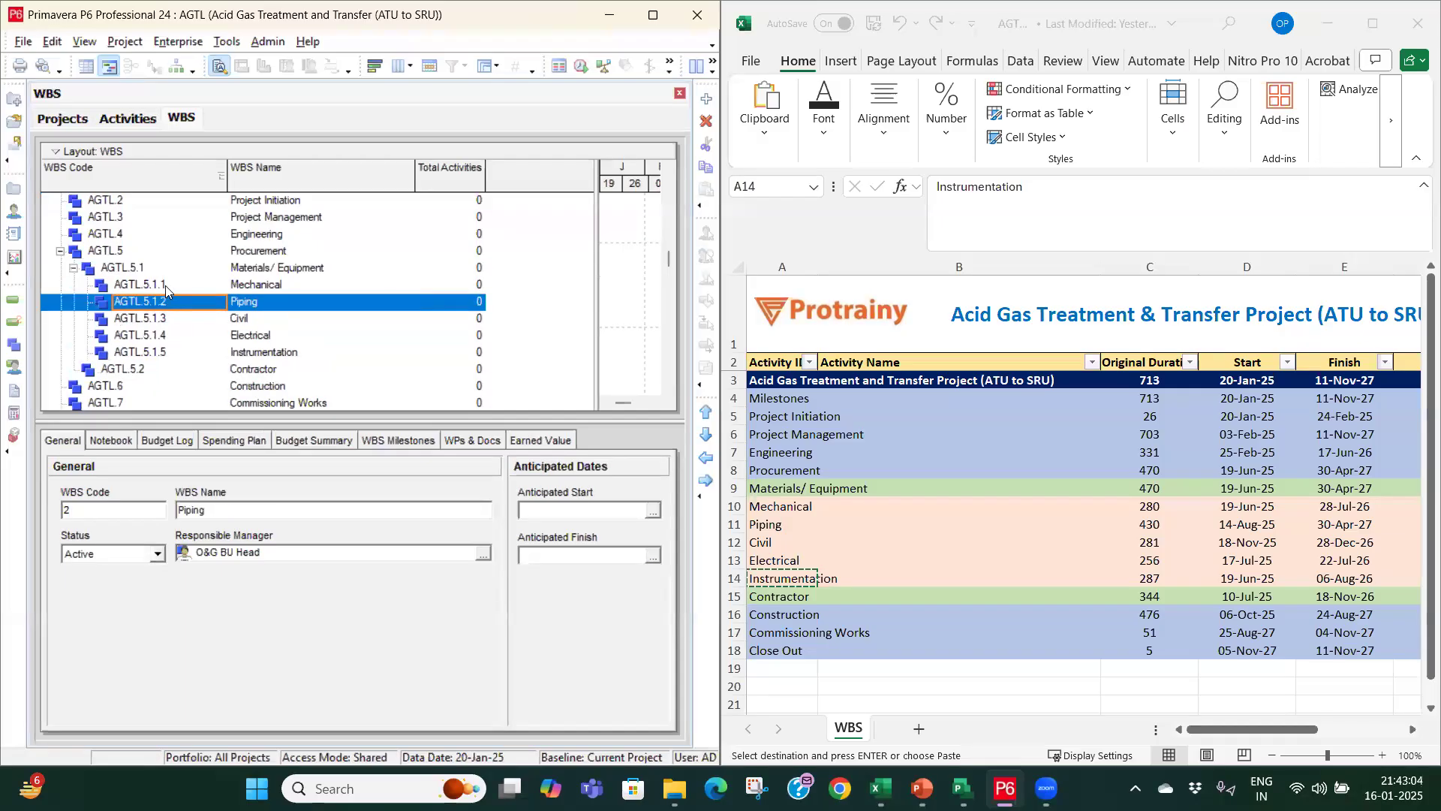
pyautogui.click(163, 321)
pyautogui.click(166, 338)
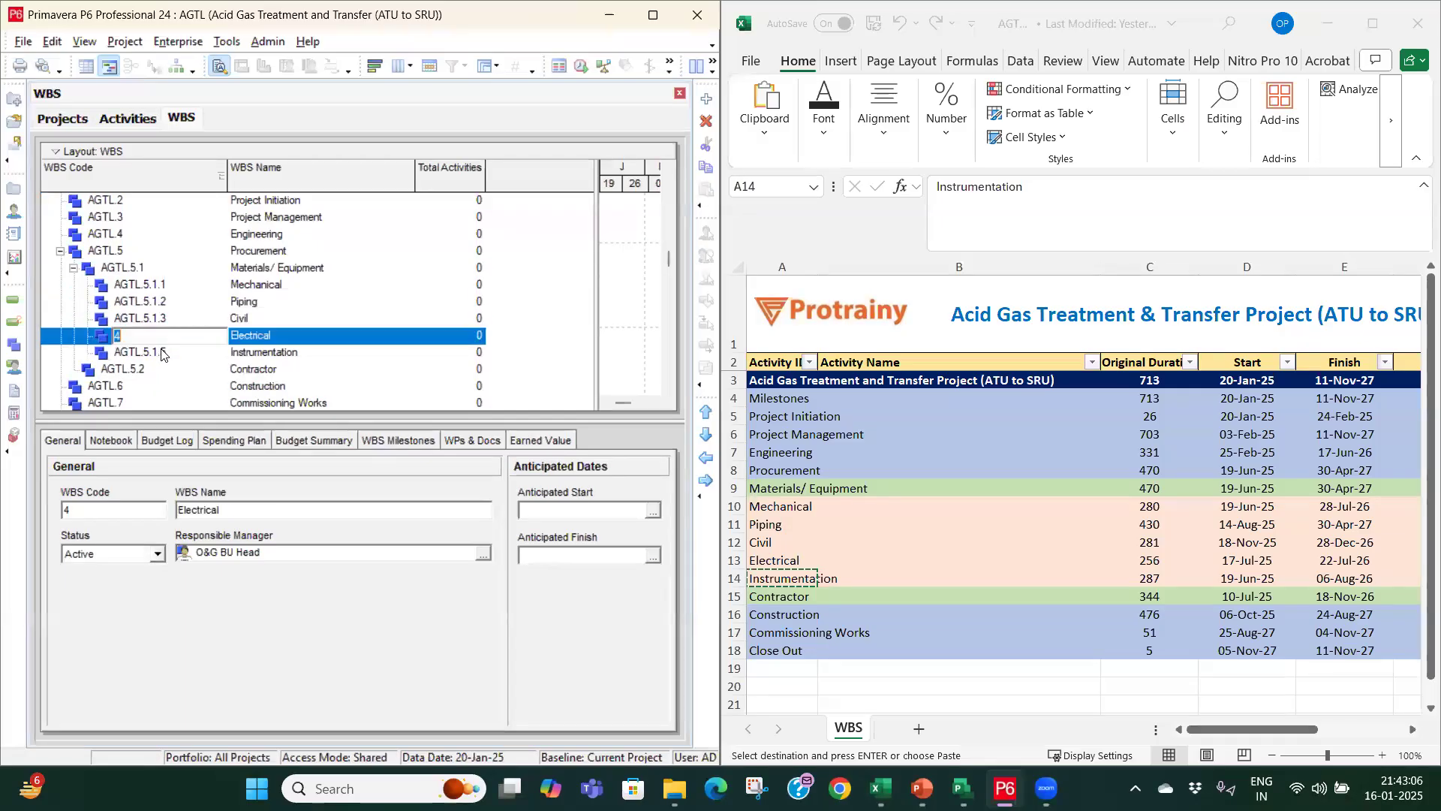
pyautogui.click(166, 321)
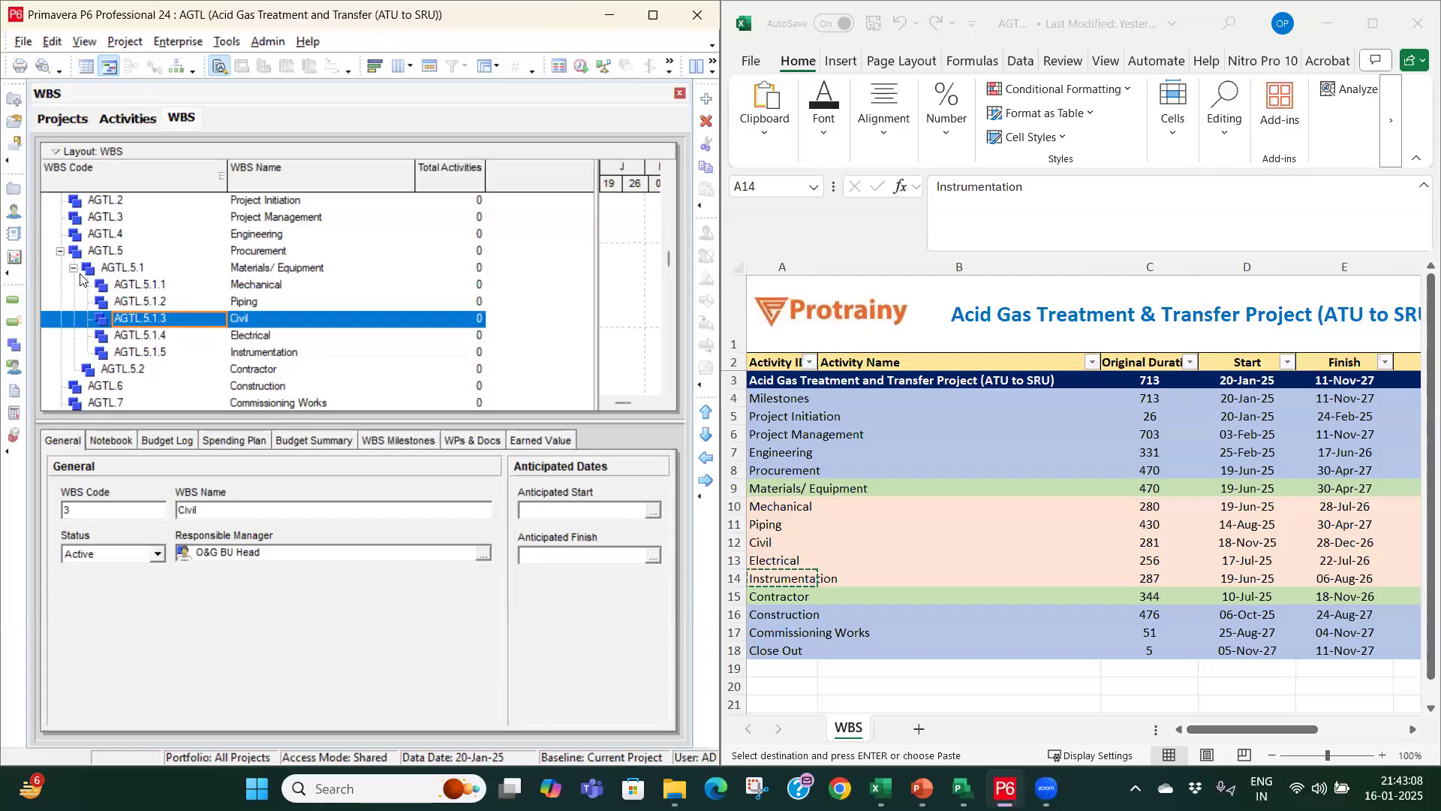
pyautogui.click(73, 269)
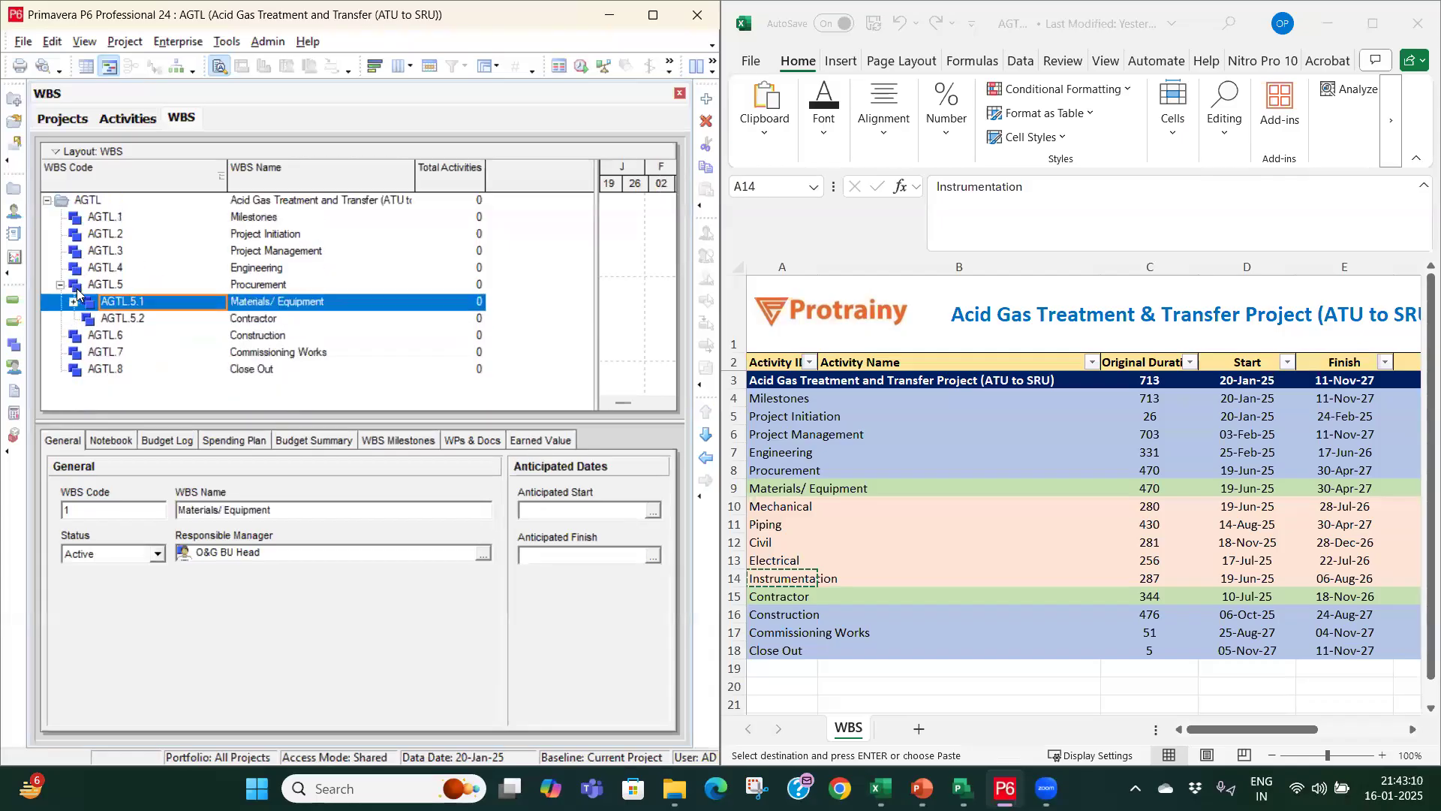
pyautogui.click(72, 301)
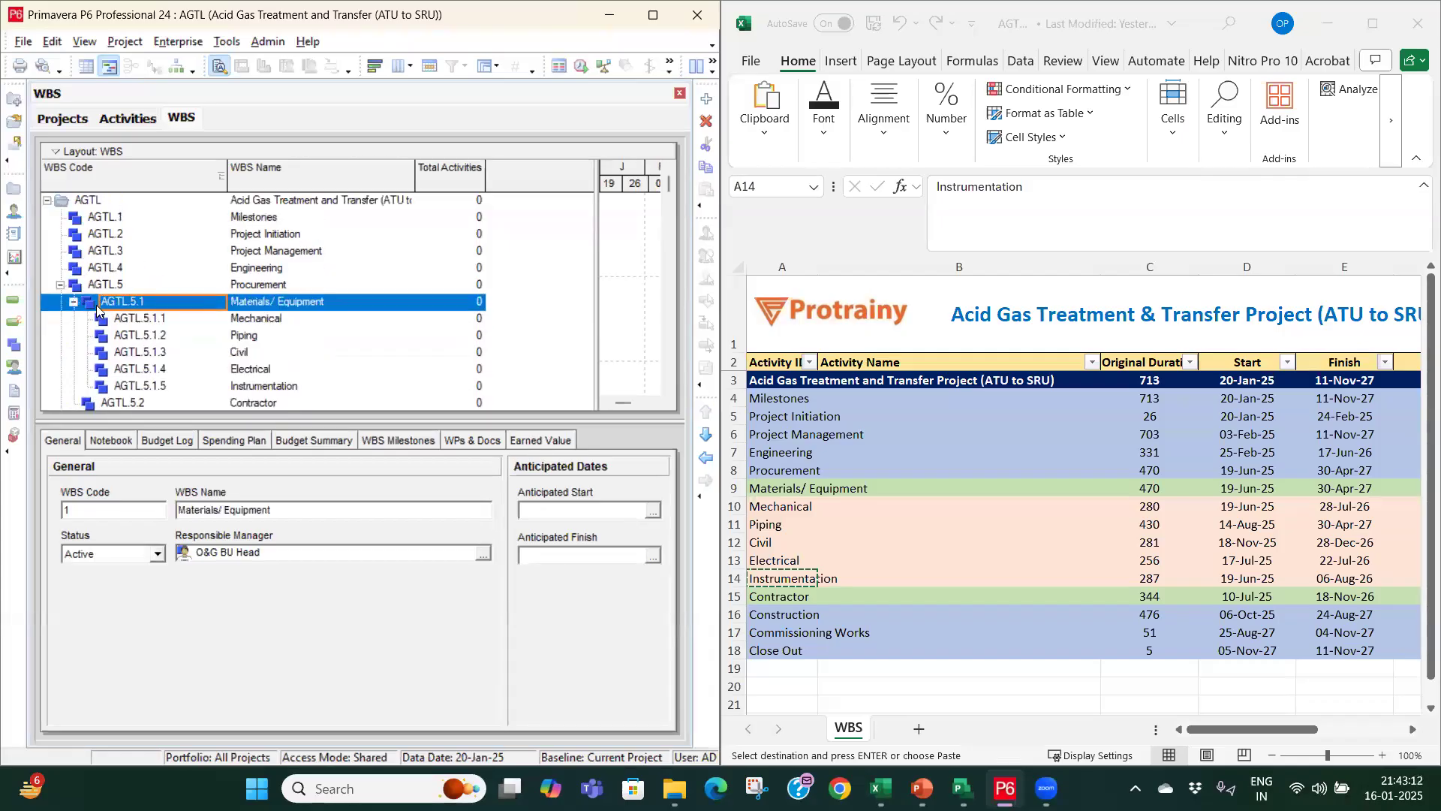
pyautogui.scroll(-1, 111, 310)
pyautogui.scroll(1, 112, 309)
# Step: Show the project's activities in a maximized window and slightly widen the activity table beside the Gantt chart
pyautogui.click(14, 304)
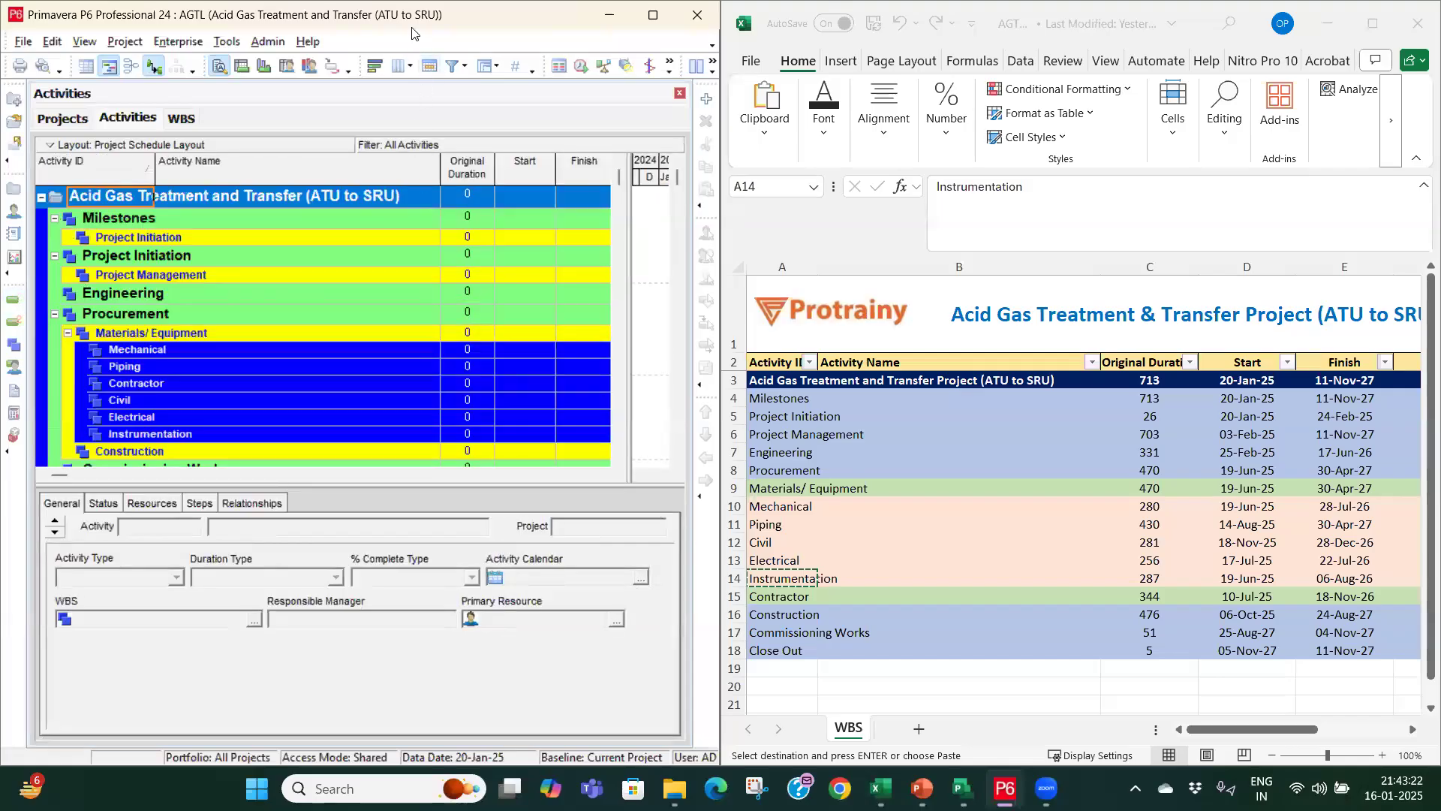
pyautogui.moveTo(412, 28); pyautogui.dragTo(549, 52)
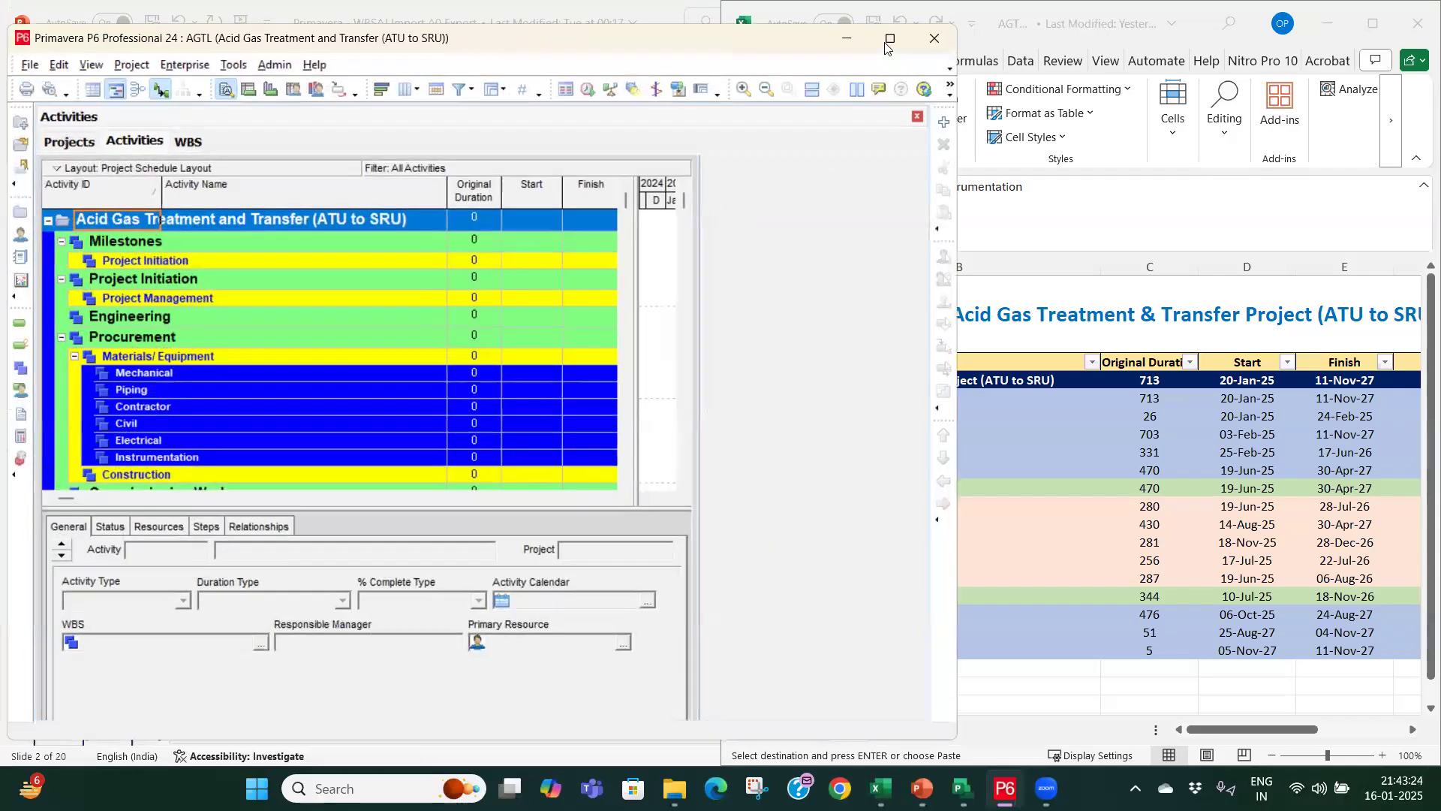
pyautogui.click(888, 41)
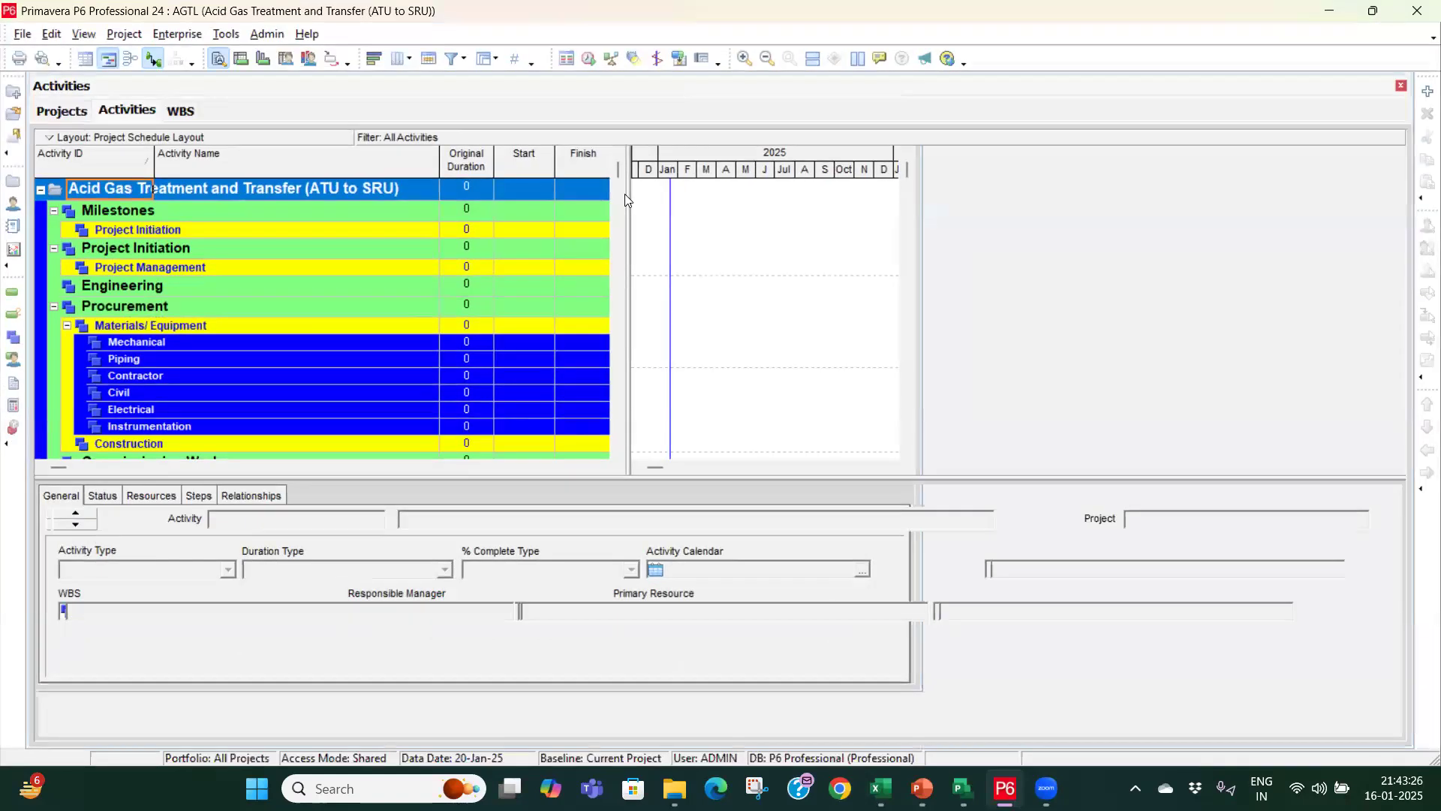
pyautogui.moveTo(626, 186)
pyautogui.mouseDown()
pyautogui.moveTo(778, 187)
pyautogui.moveTo(641, 183)
pyautogui.mouseUp()
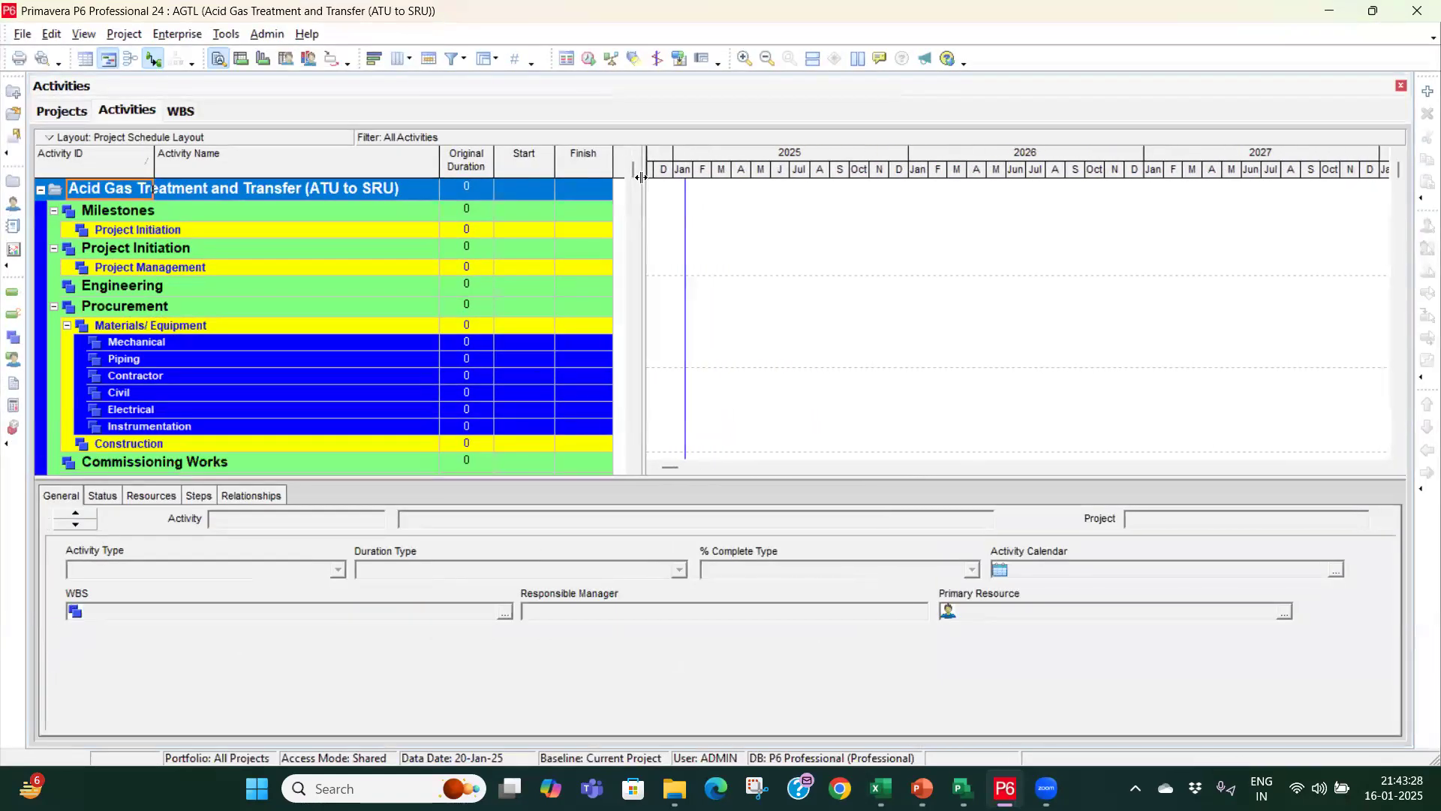
# Step: Check the WBS bands in the activity table and refresh the project data
pyautogui.click(209, 229)
pyautogui.click(212, 286)
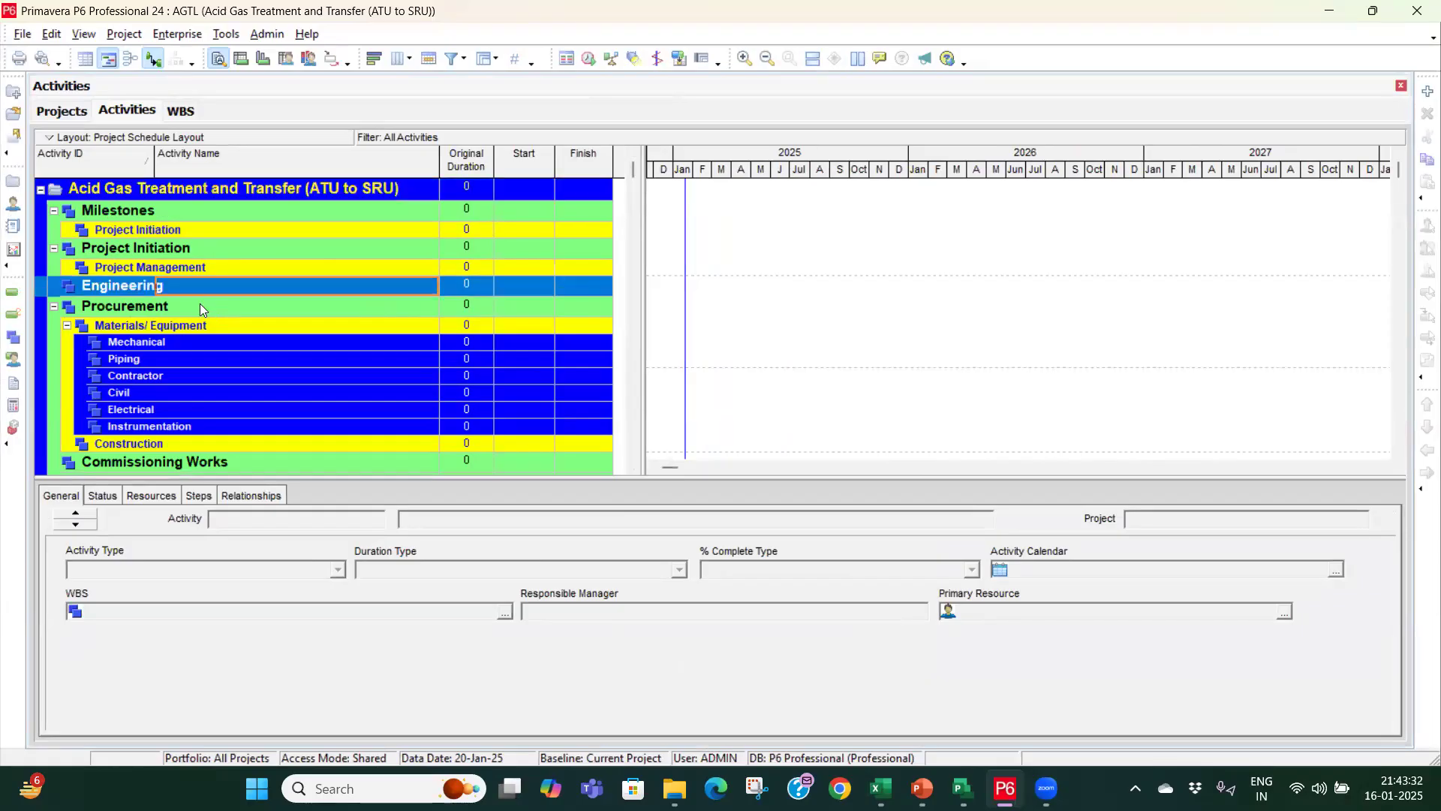
pyautogui.click(140, 212)
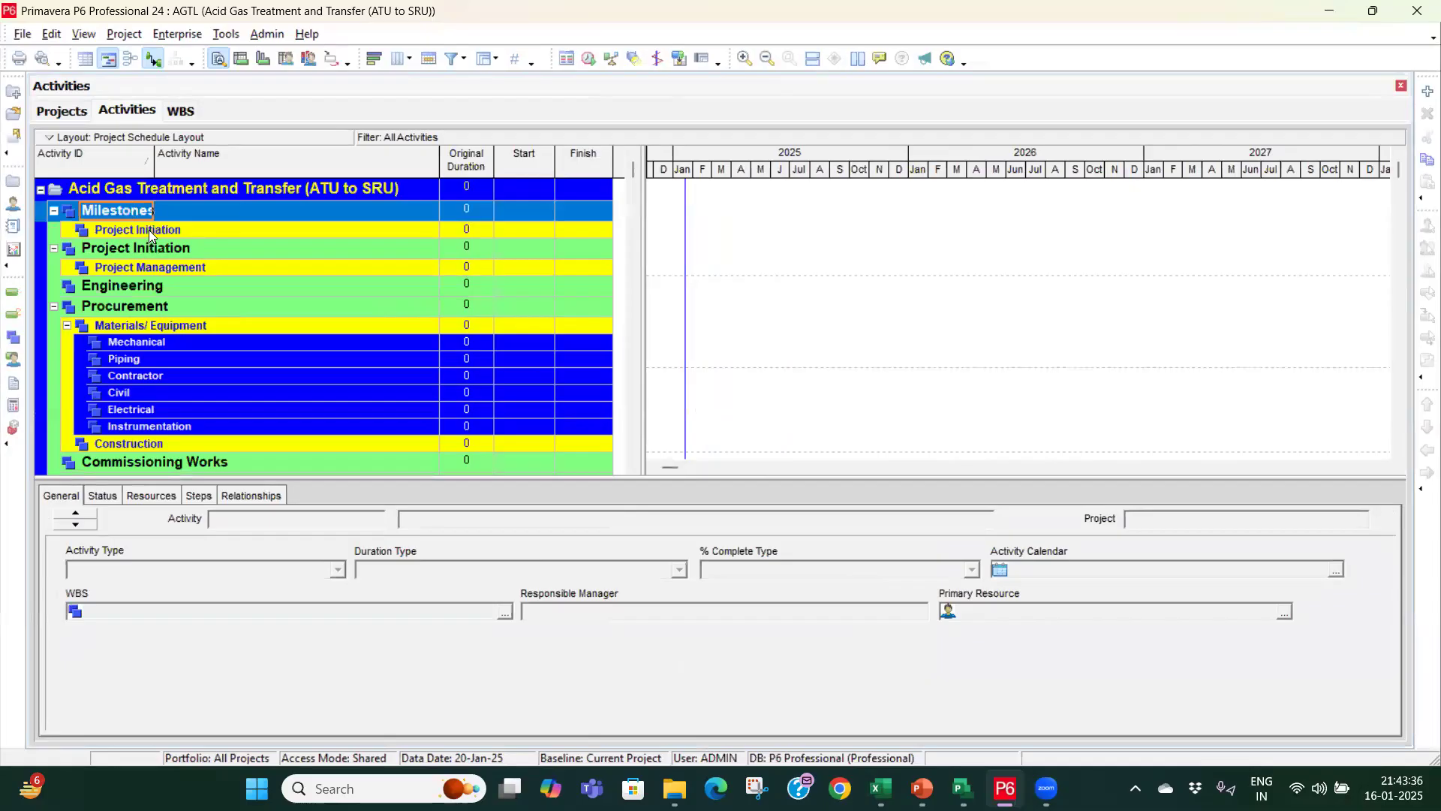
pyautogui.click(148, 234)
pyautogui.click(152, 252)
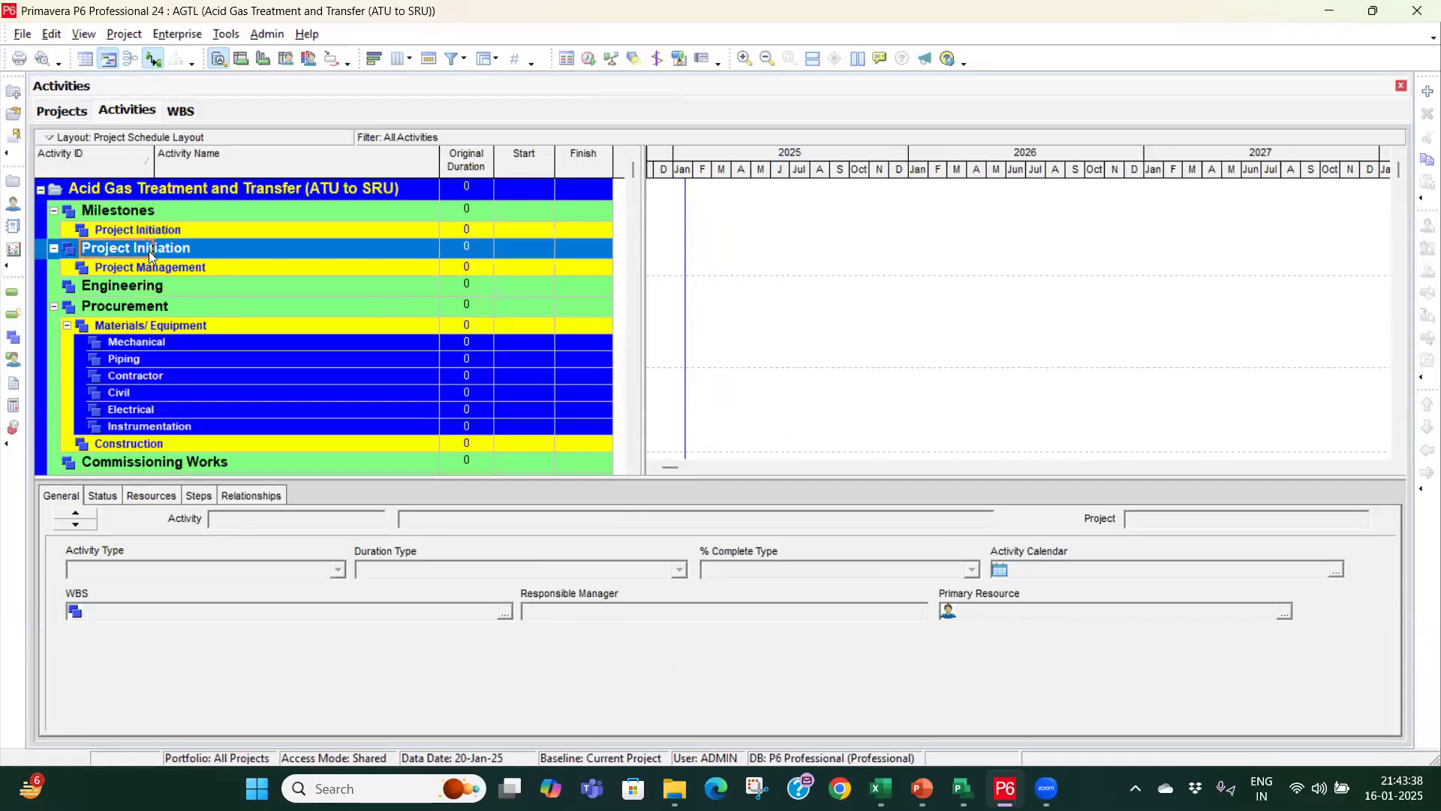
pyautogui.scroll(-1, 161, 344)
pyautogui.scroll(1, 163, 341)
pyautogui.click(23, 36)
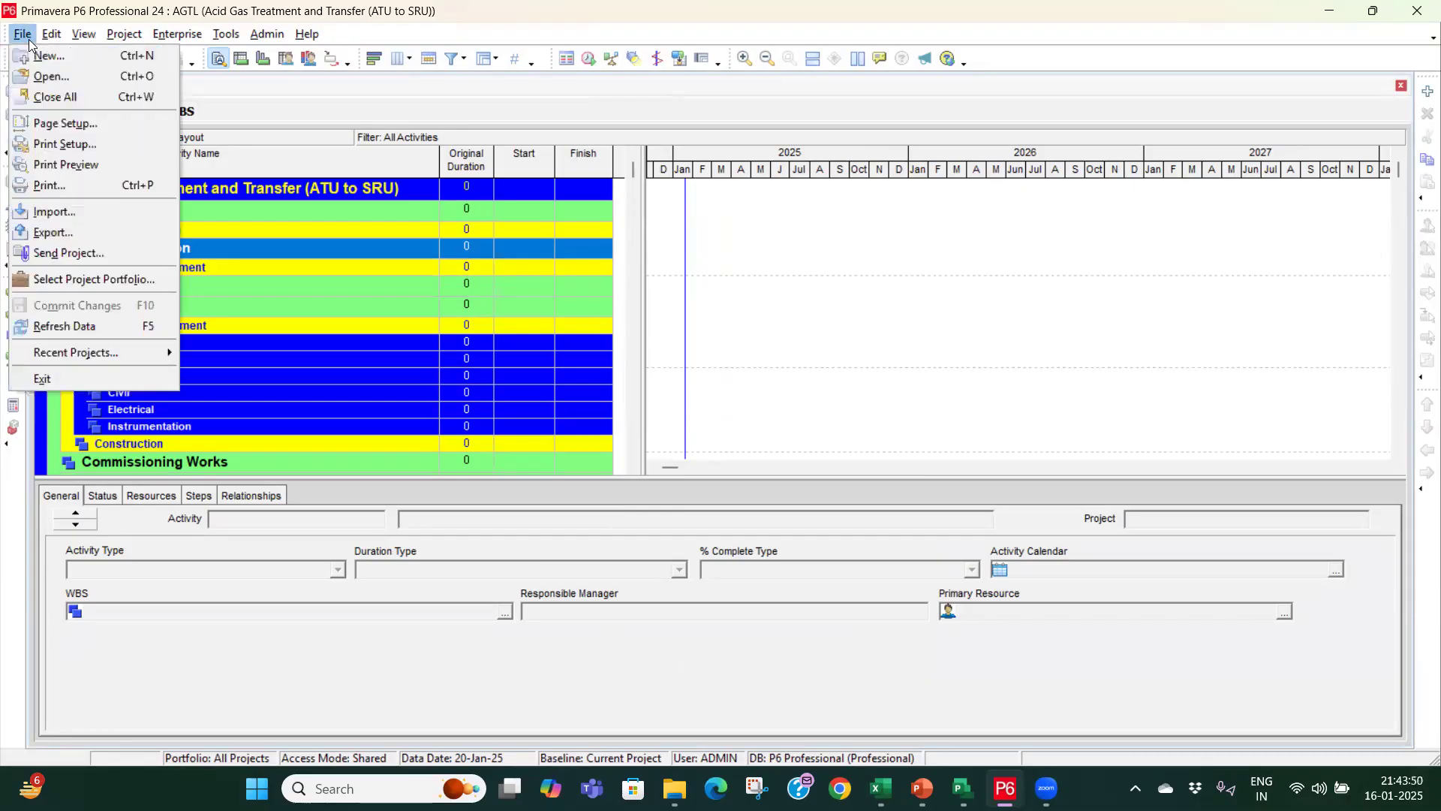
pyautogui.click(83, 324)
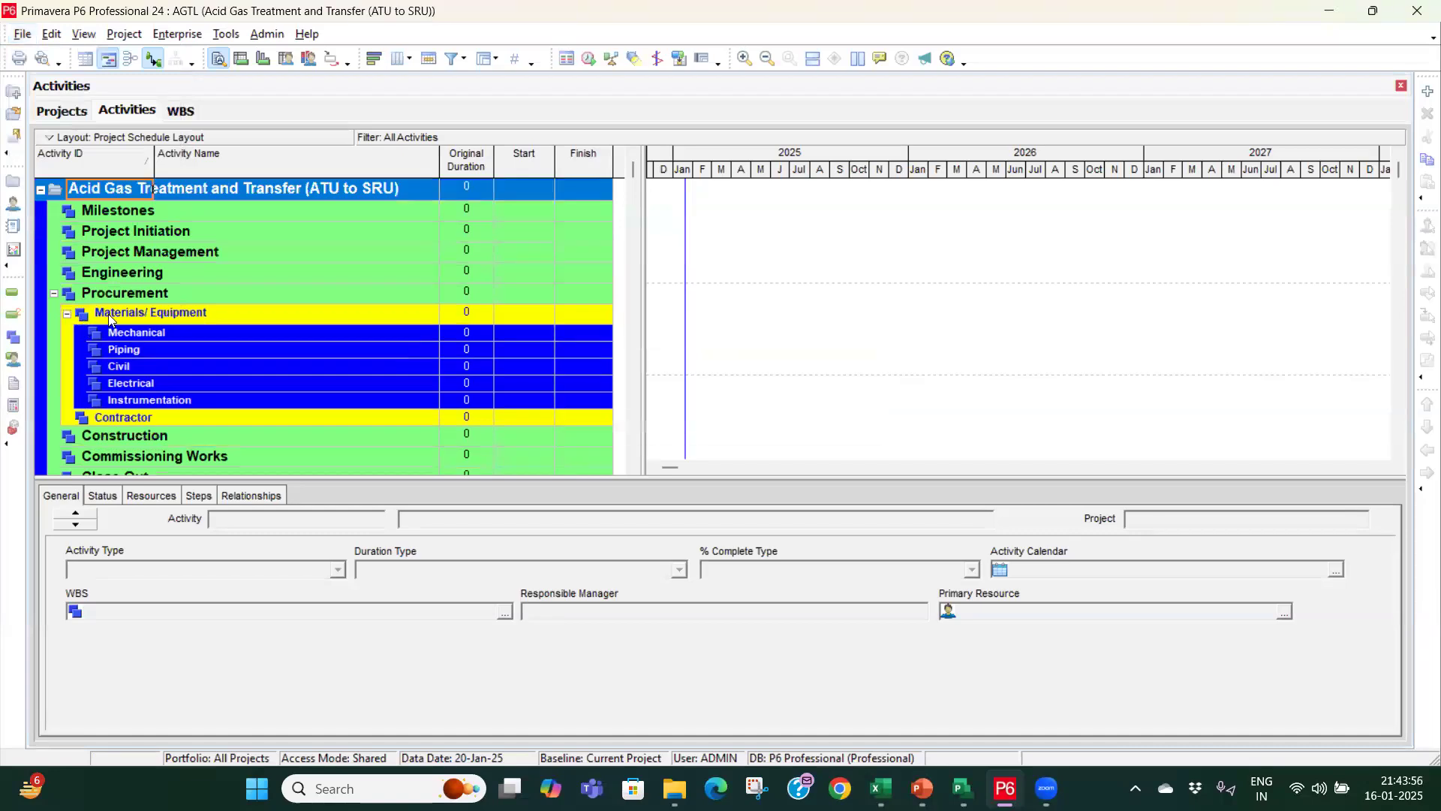
# Step: Examine the order and levels of the WBS bands in the activity table, from Milestones through Procurement and its child elements
pyautogui.click(166, 213)
pyautogui.click(169, 237)
pyautogui.click(191, 270)
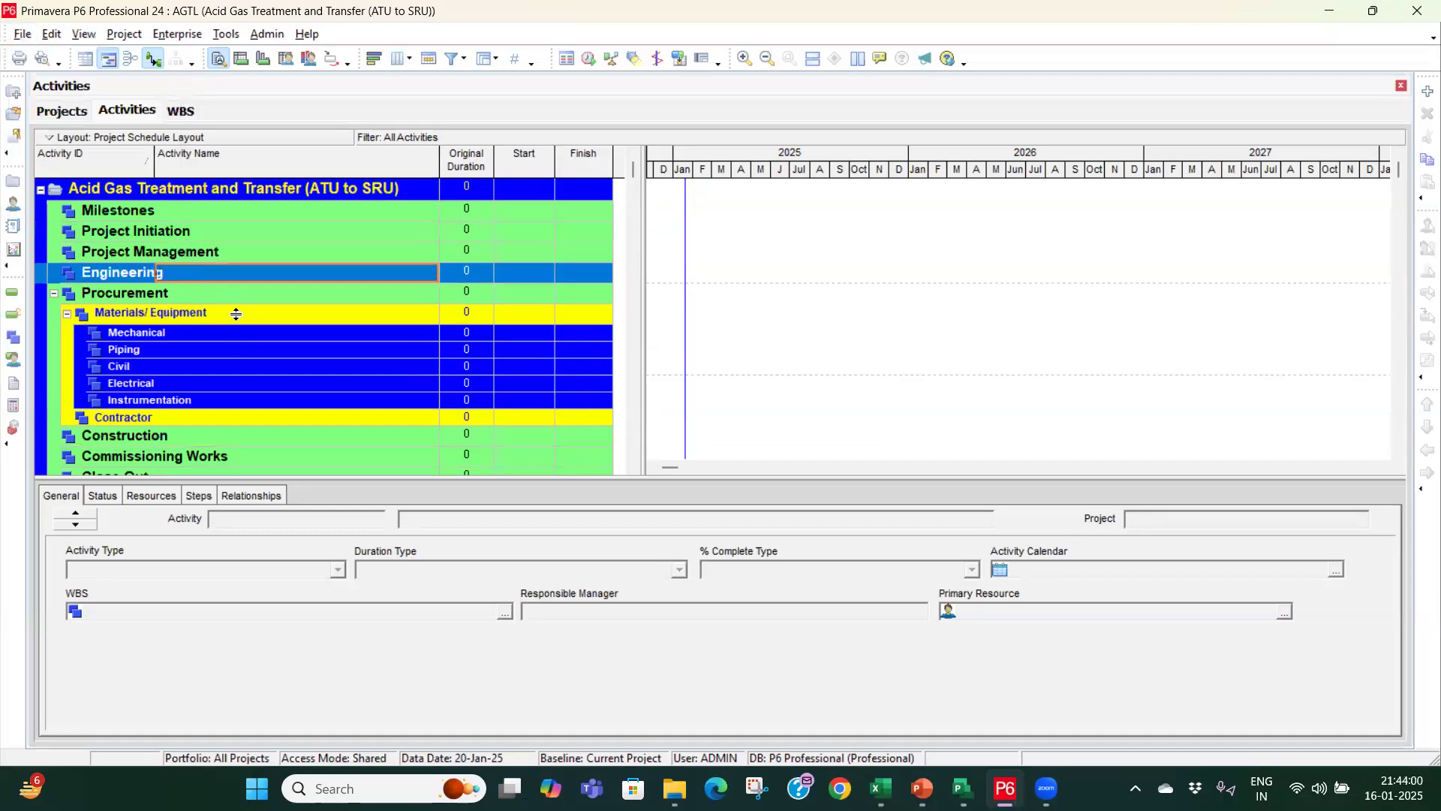
pyautogui.click(180, 214)
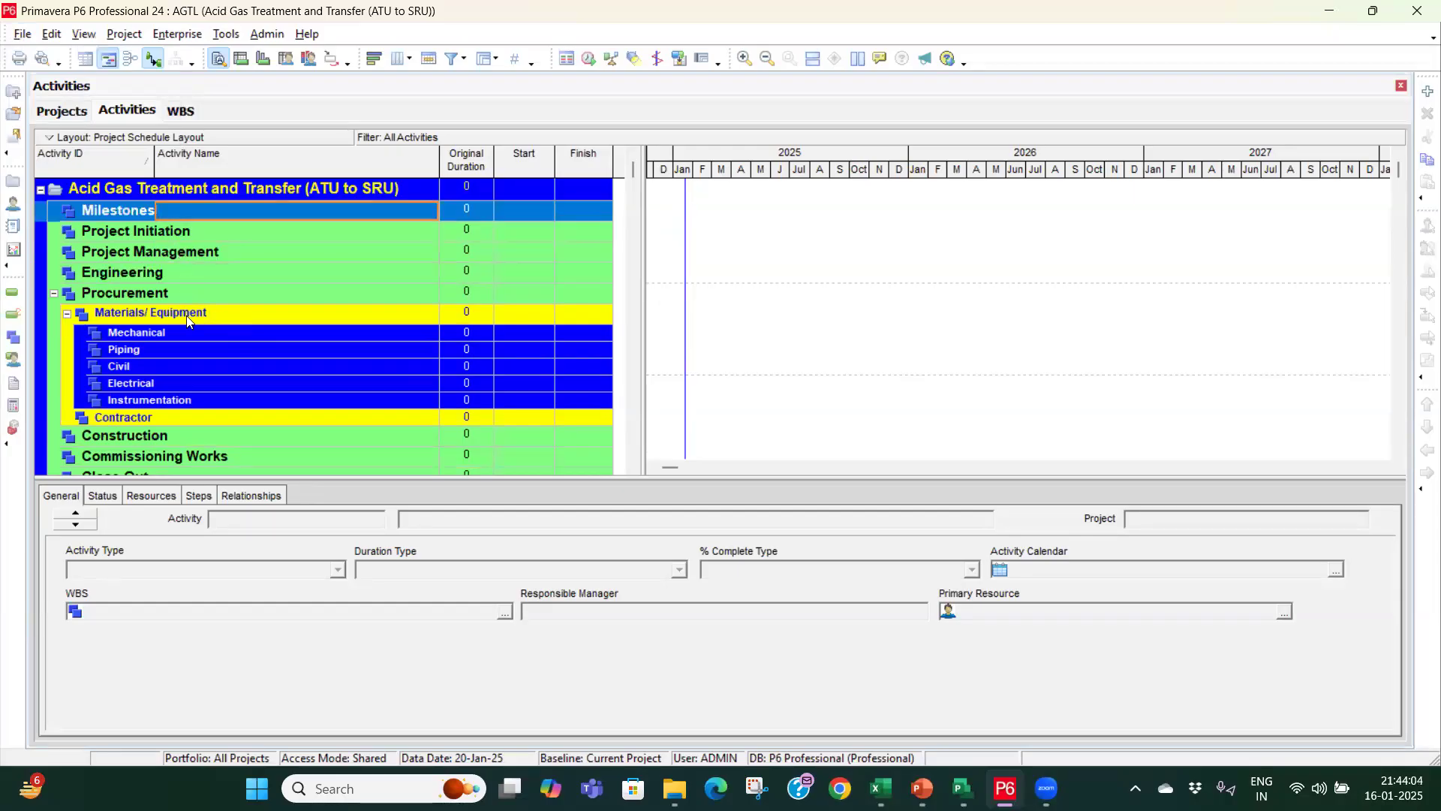
pyautogui.scroll(-1, 184, 312)
pyautogui.click(143, 295)
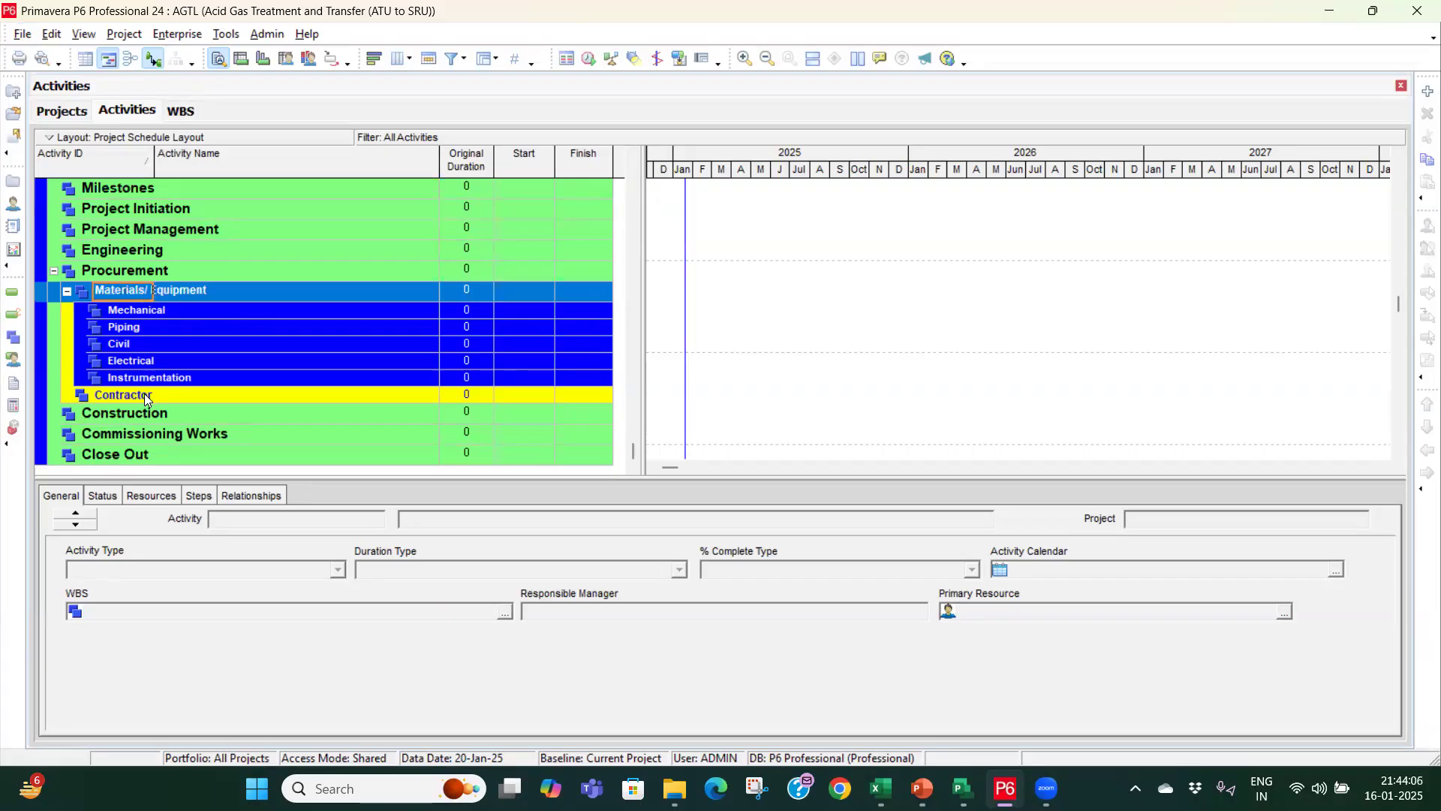
pyautogui.click(144, 393)
pyautogui.click(152, 309)
pyautogui.click(146, 327)
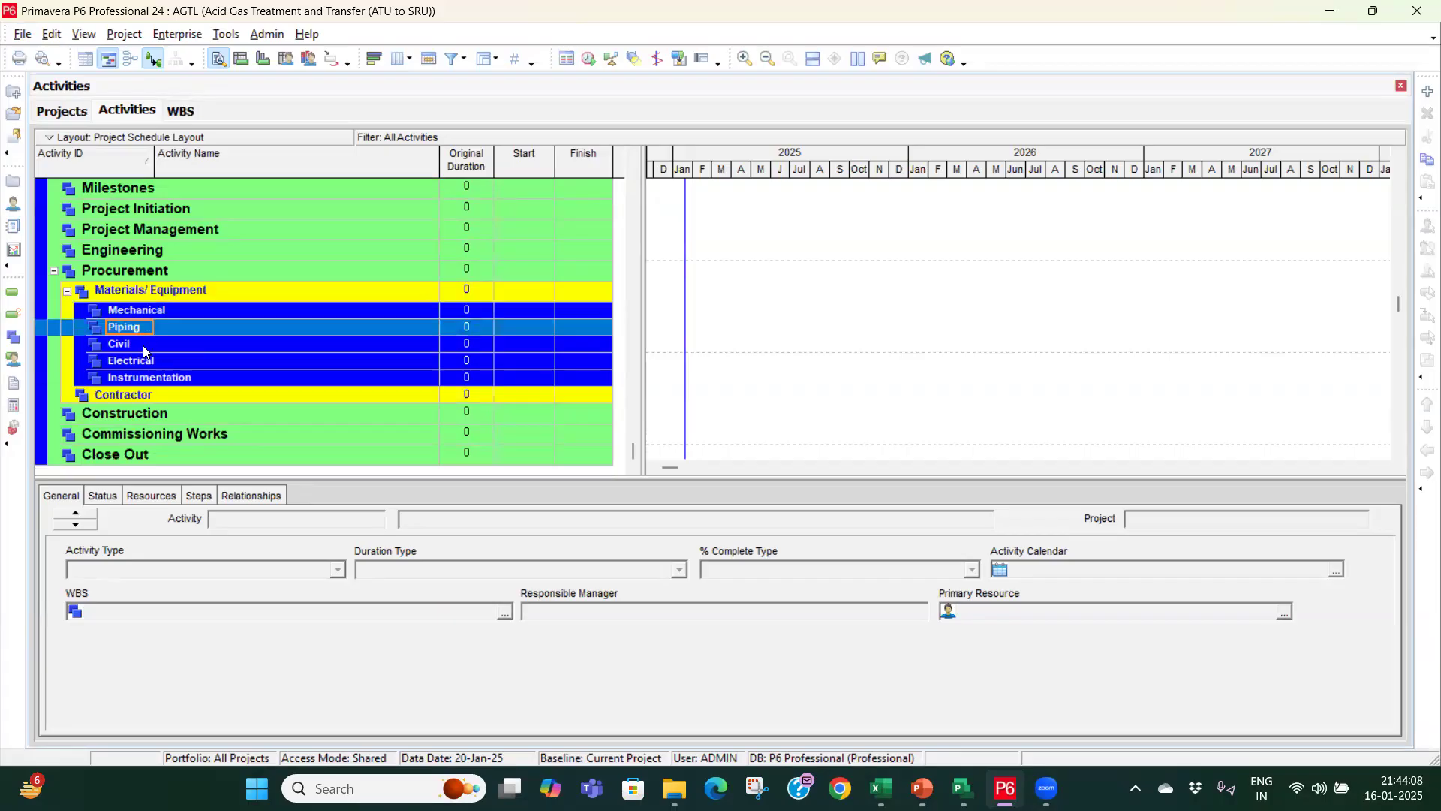
pyautogui.click(143, 344)
pyautogui.click(140, 361)
pyautogui.click(208, 251)
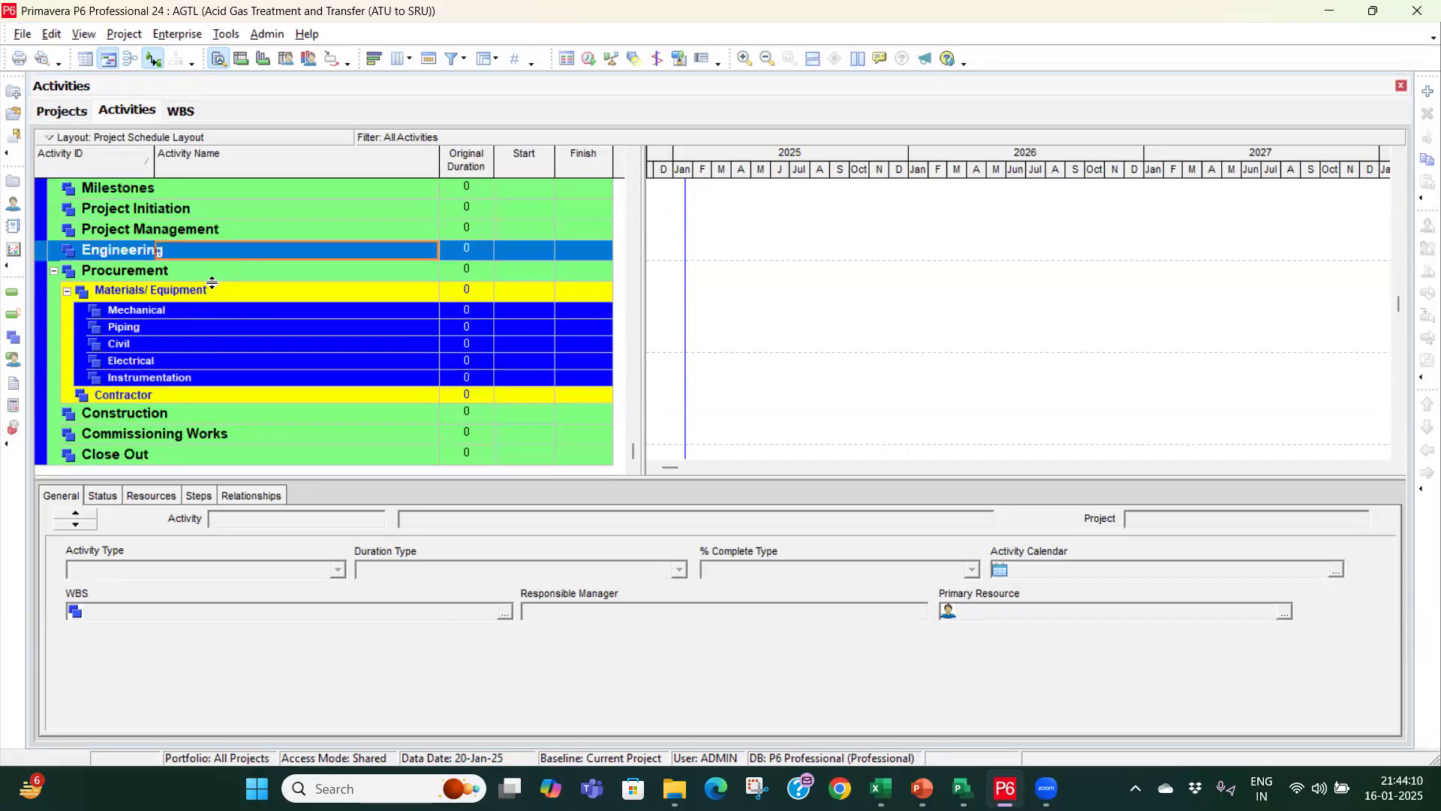
pyautogui.scroll(1, 212, 278)
pyautogui.click(189, 313)
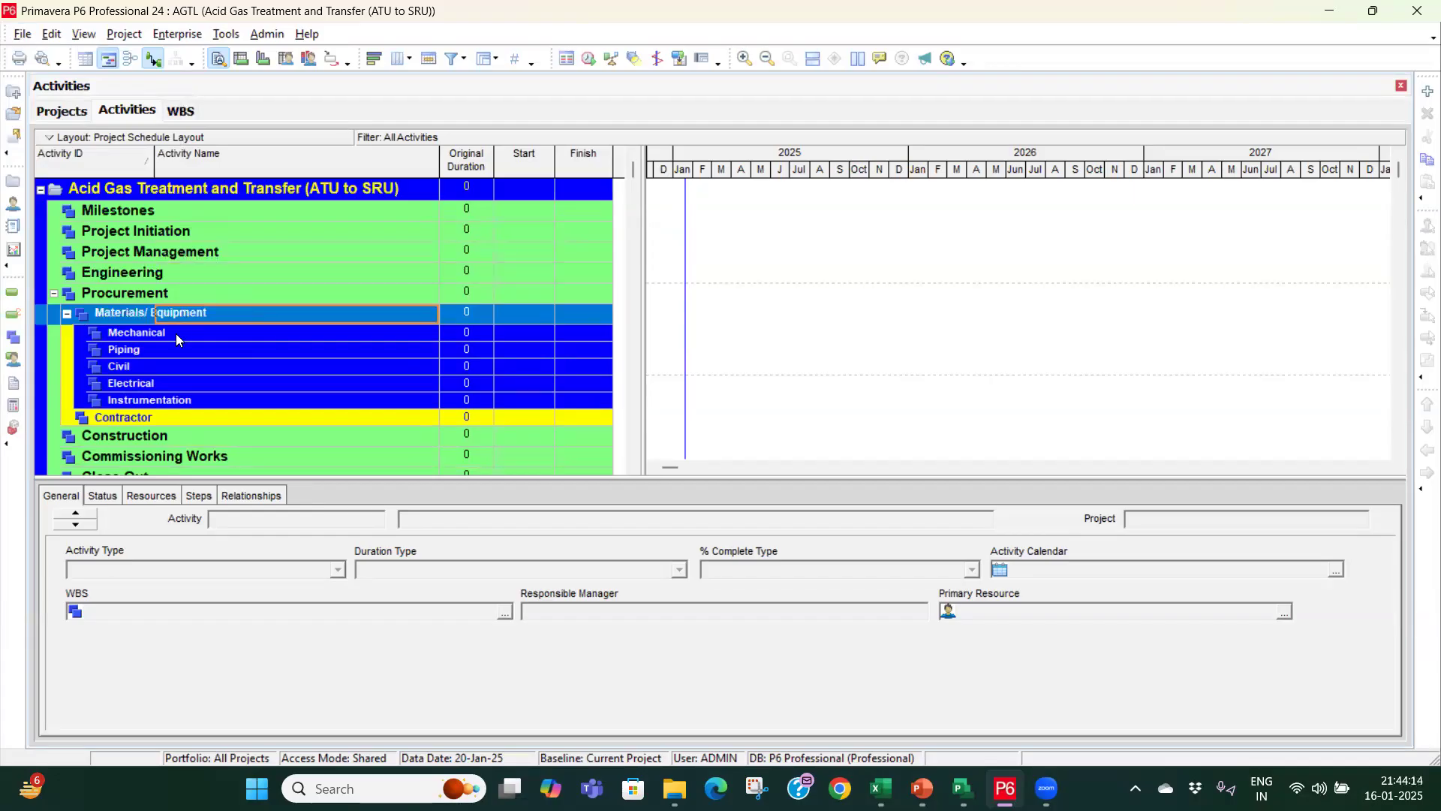
# Step: Collapse and expand the Materials/ Equipment and Procurement bands to review the hierarchy in the activity table
pyautogui.click(68, 314)
pyautogui.click(55, 296)
pyautogui.click(54, 295)
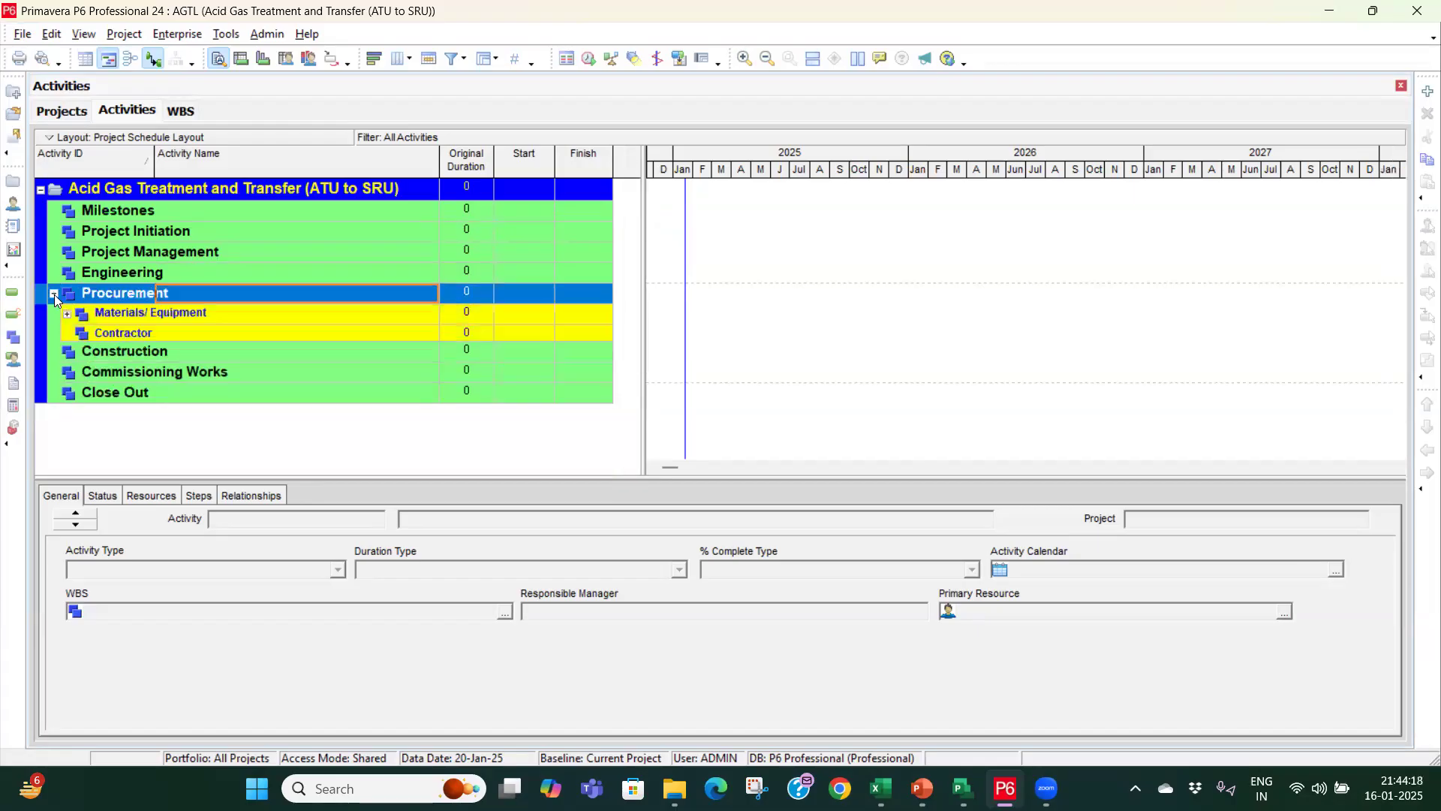
pyautogui.click(67, 314)
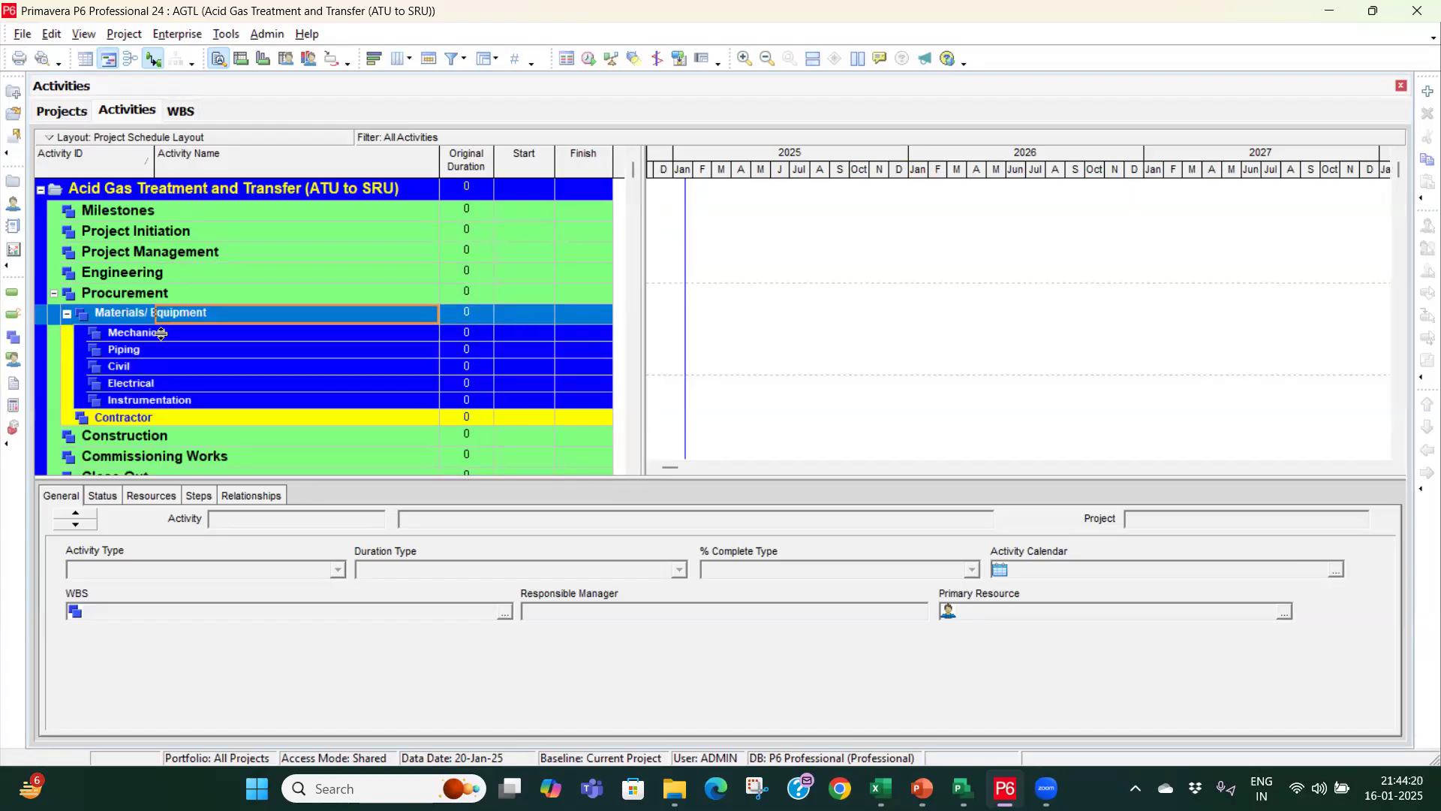
pyautogui.click(178, 214)
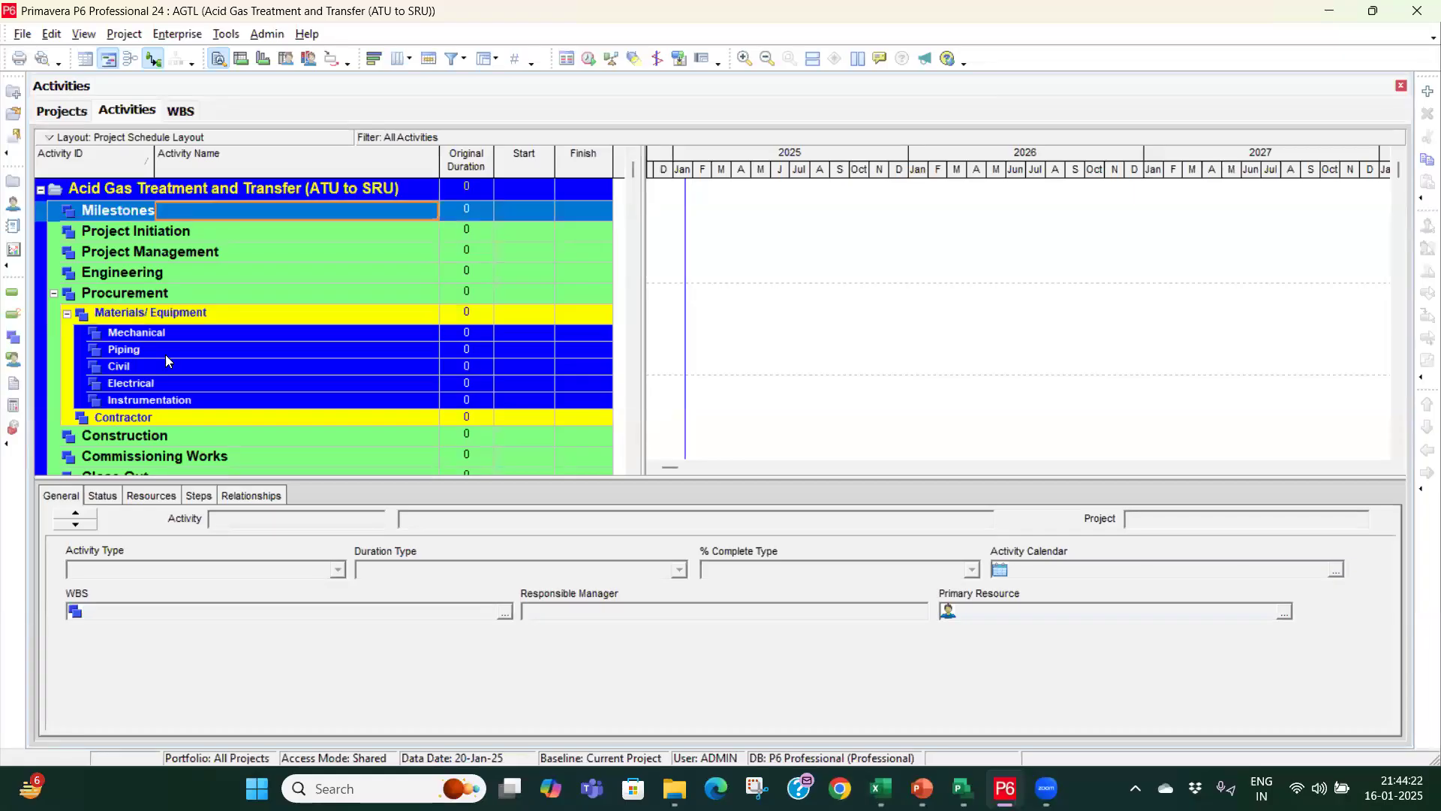
pyautogui.scroll(-1, 164, 365)
pyautogui.scroll(1, 166, 367)
# Step: Close the Acid Gas Treatment and Transfer project and confirm the closure
pyautogui.click(29, 36)
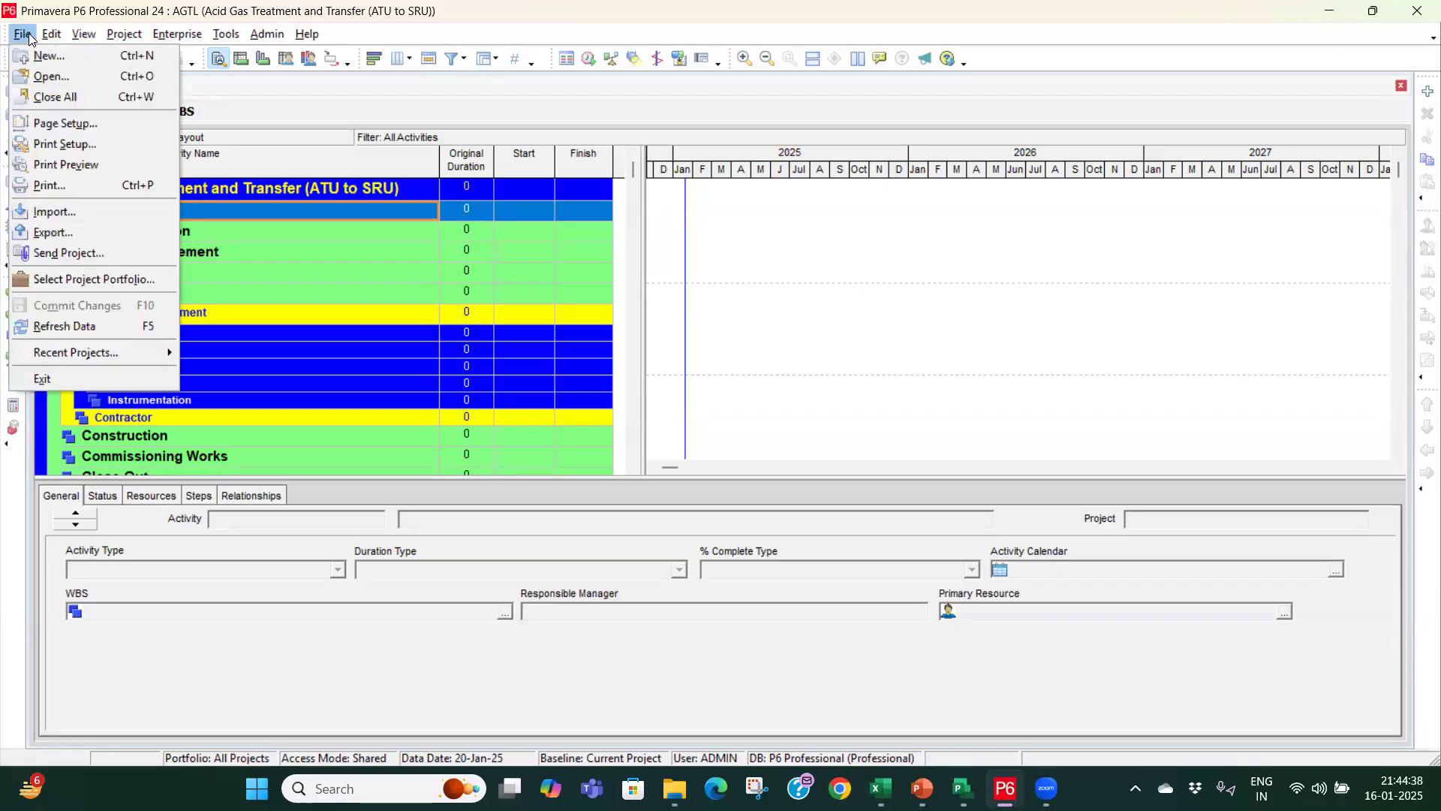
pyautogui.click(49, 101)
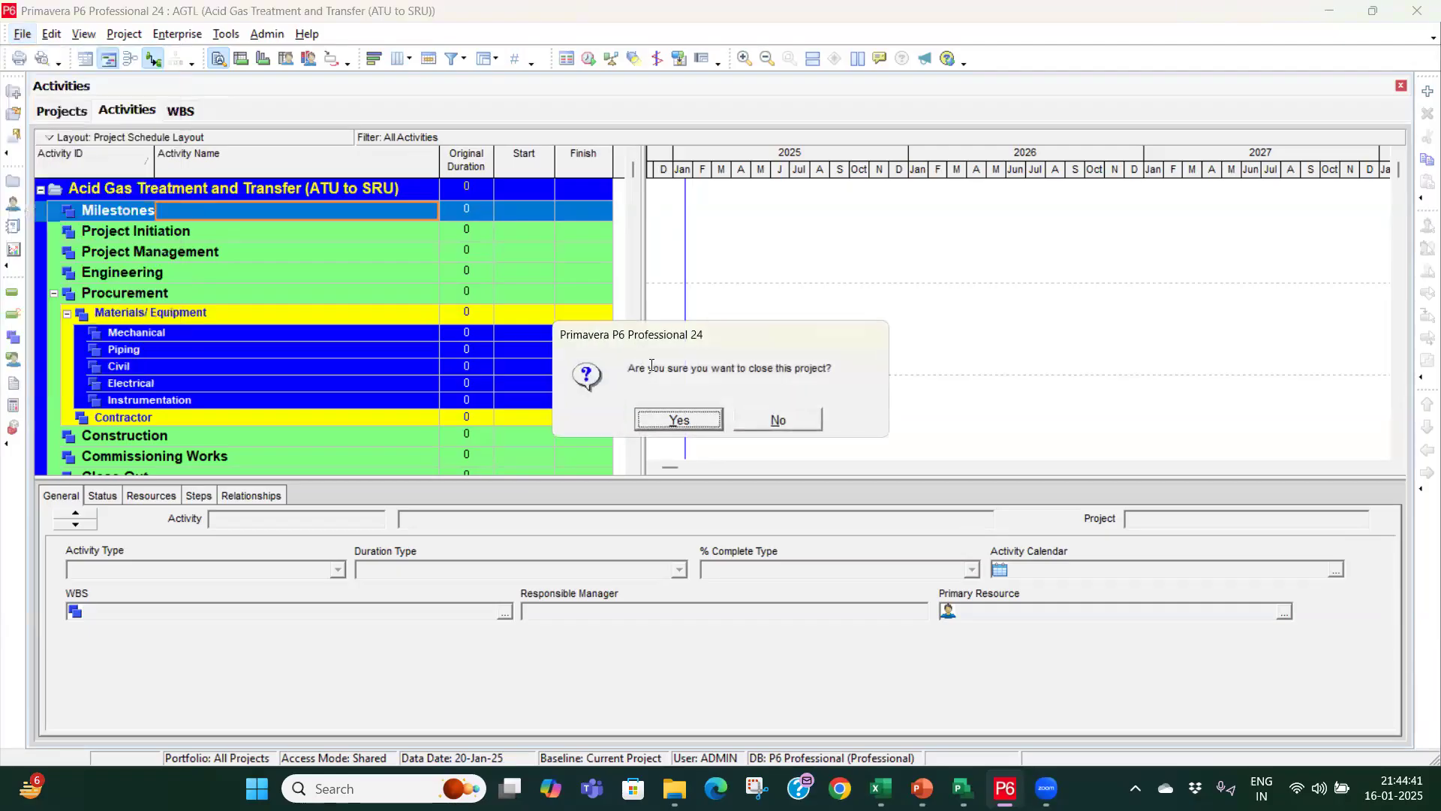
pyautogui.click(672, 420)
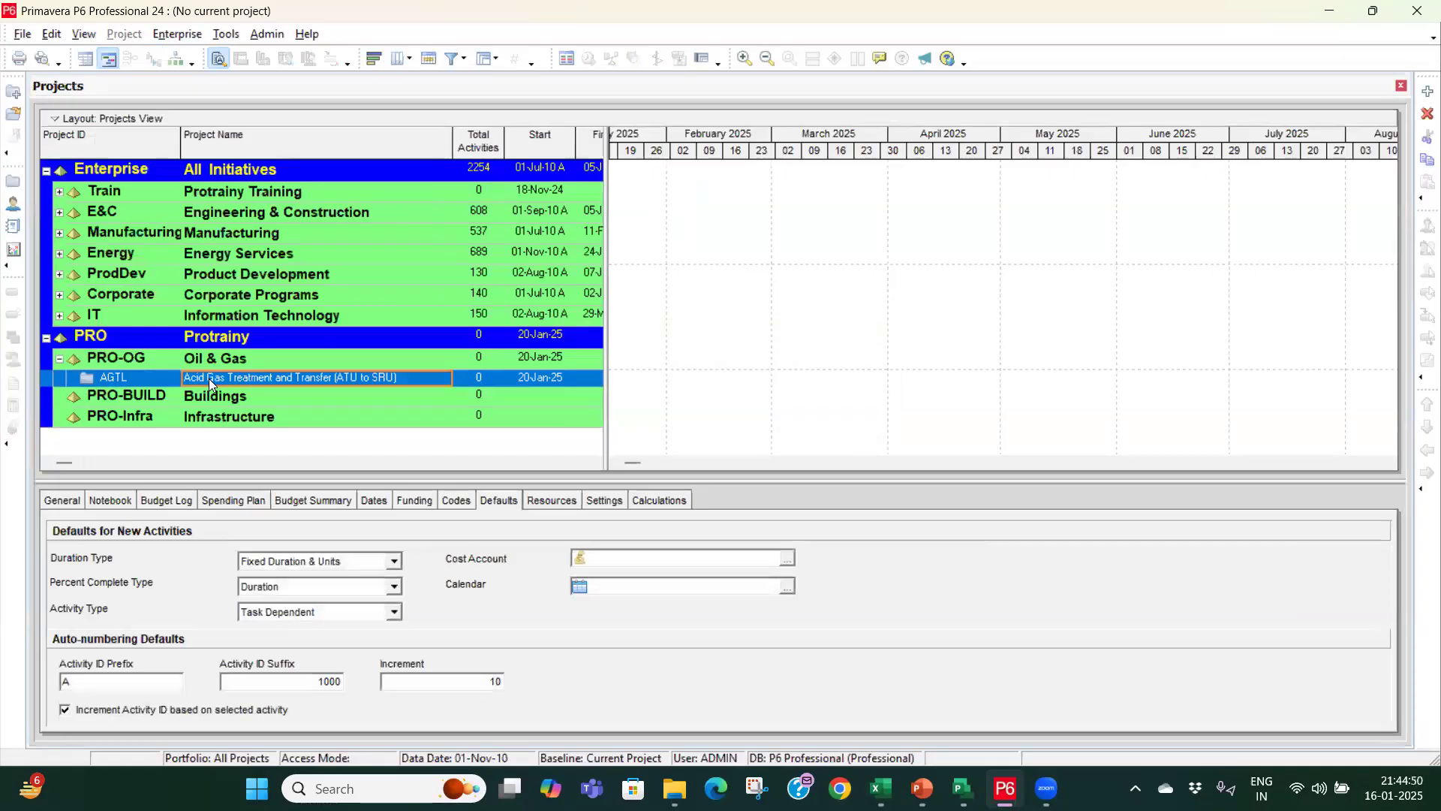
# Step: Start a new project under the Oil & Gas EPS node with project ID WBS-IM and name WBS Import
pyautogui.click(217, 361)
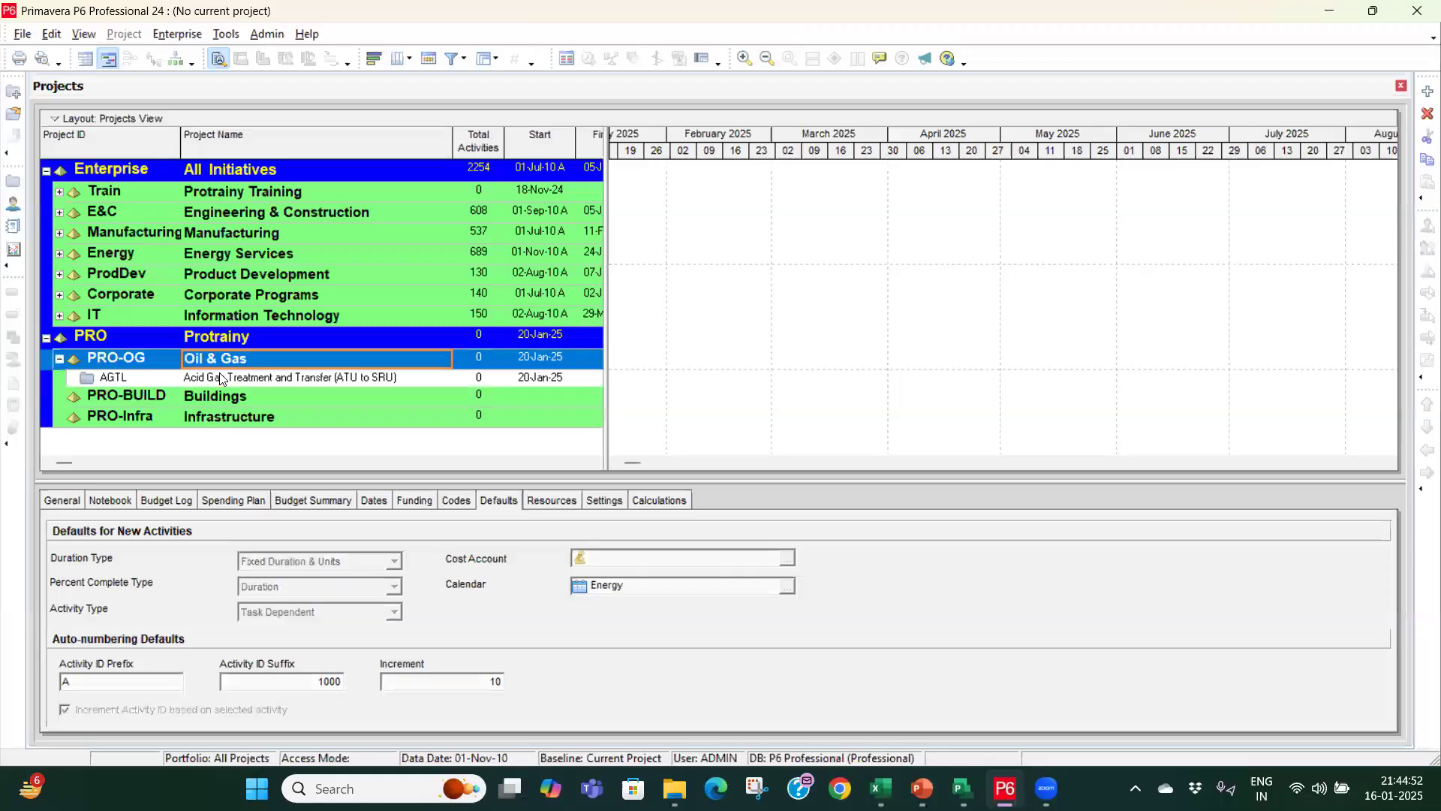
pyautogui.click(1420, 95)
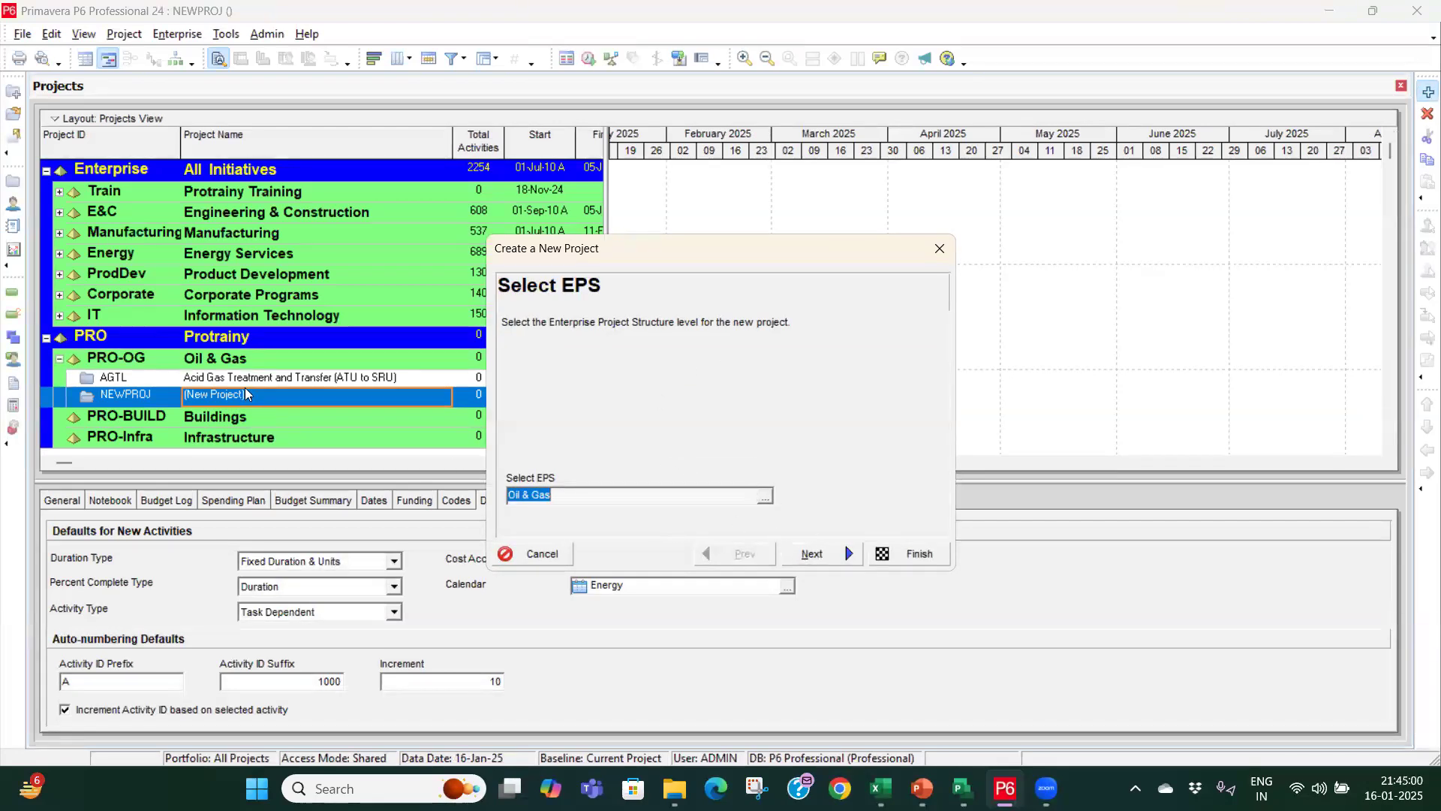
pyautogui.click(821, 557)
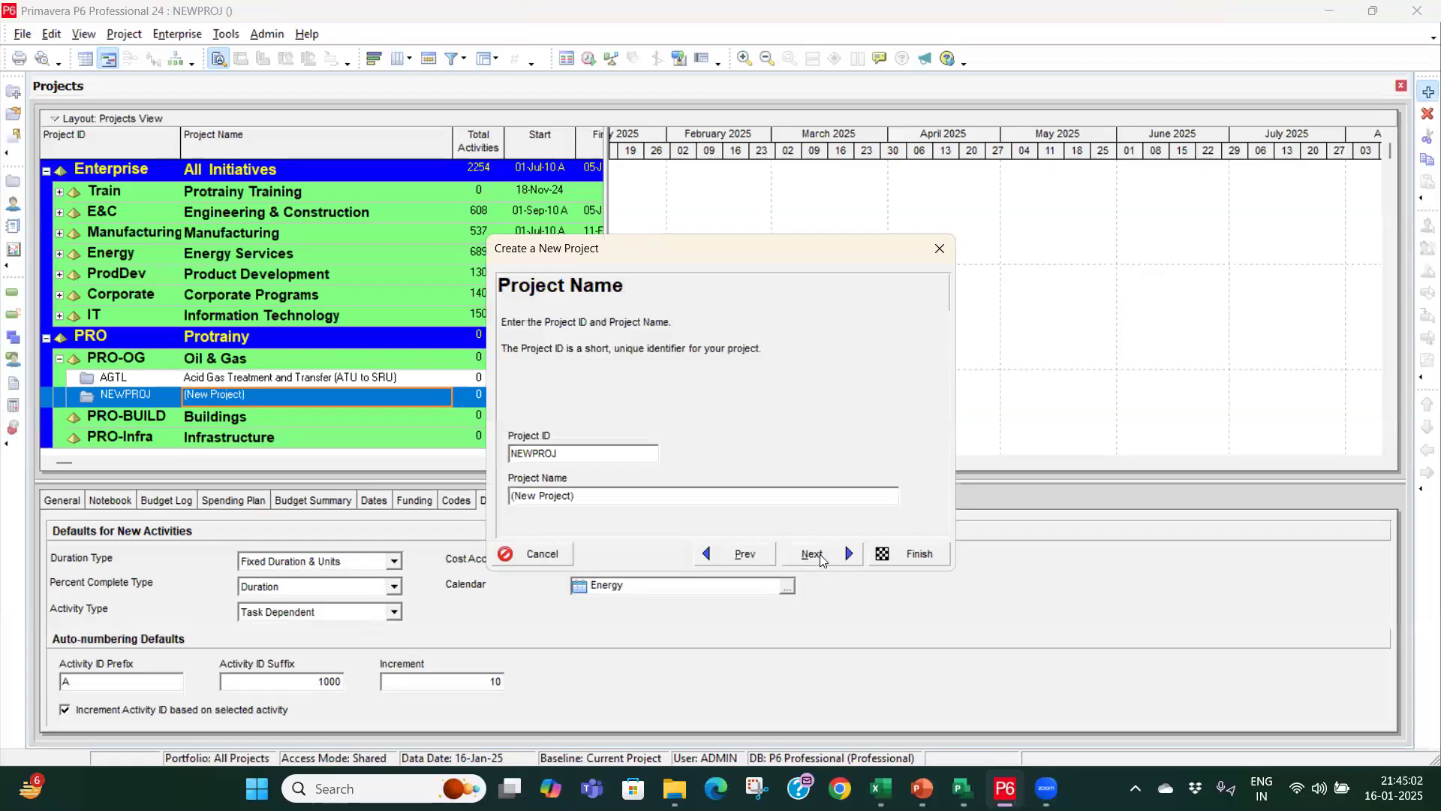
pyautogui.moveTo(560, 453); pyautogui.dragTo(466, 448)
pyautogui.write('WBS-IM')
pyautogui.moveTo(466, 491); pyautogui.dragTo(469, 494)
pyautogui.write('W')
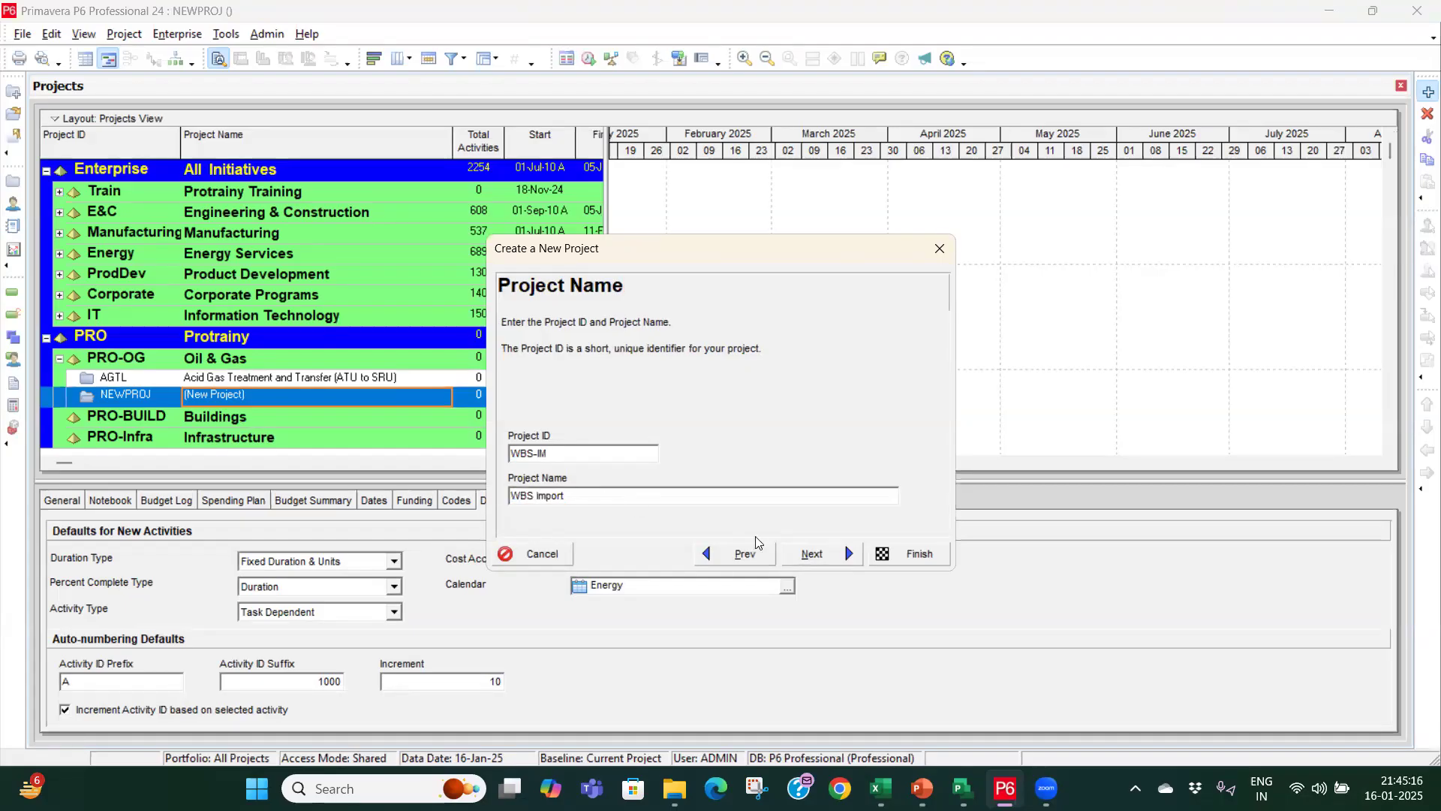
# Step: Finish creating the project with the default planned start 16-Jan-25 and Standard Rate, and select WBS Import in the project list
pyautogui.click(804, 554)
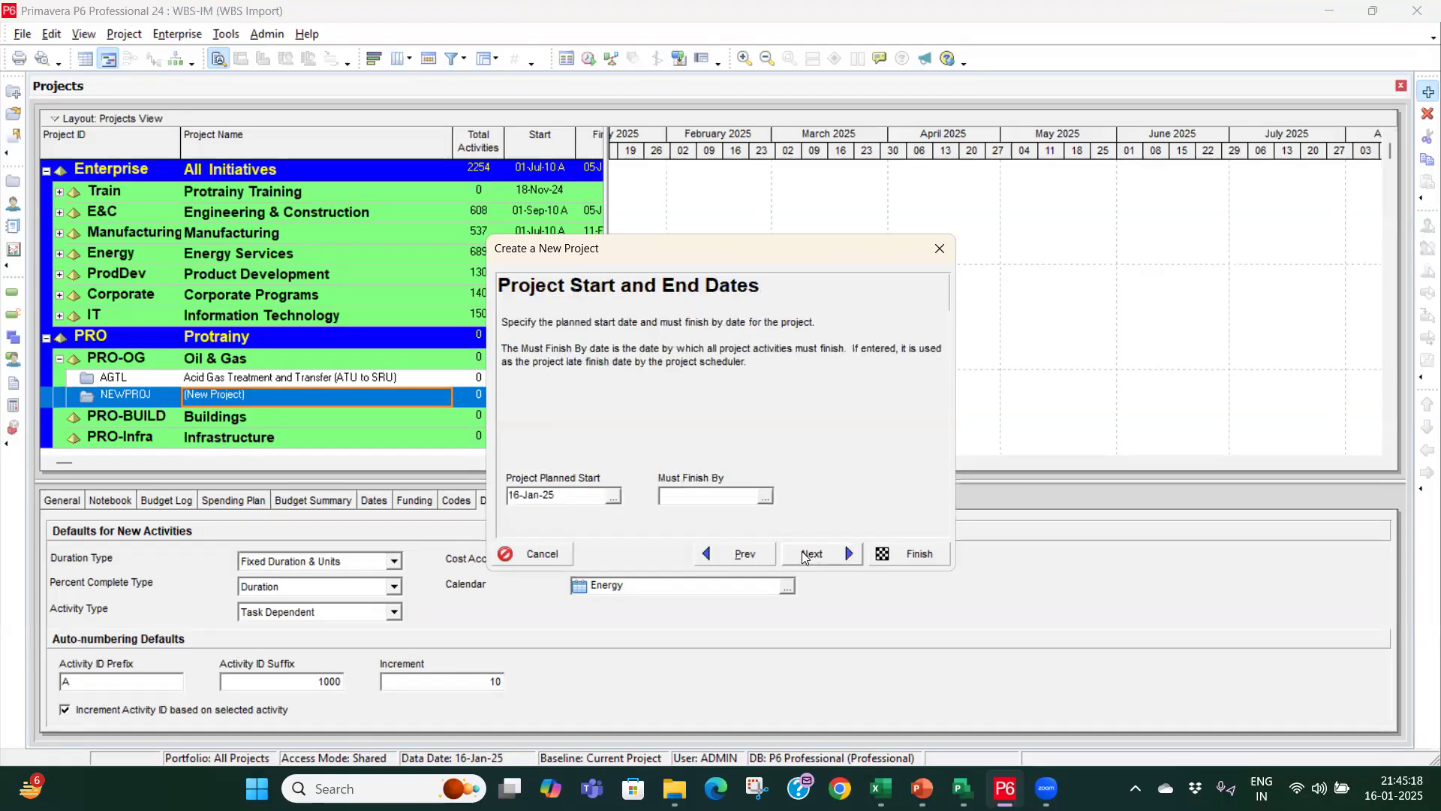
pyautogui.click(801, 553)
pyautogui.click(854, 554)
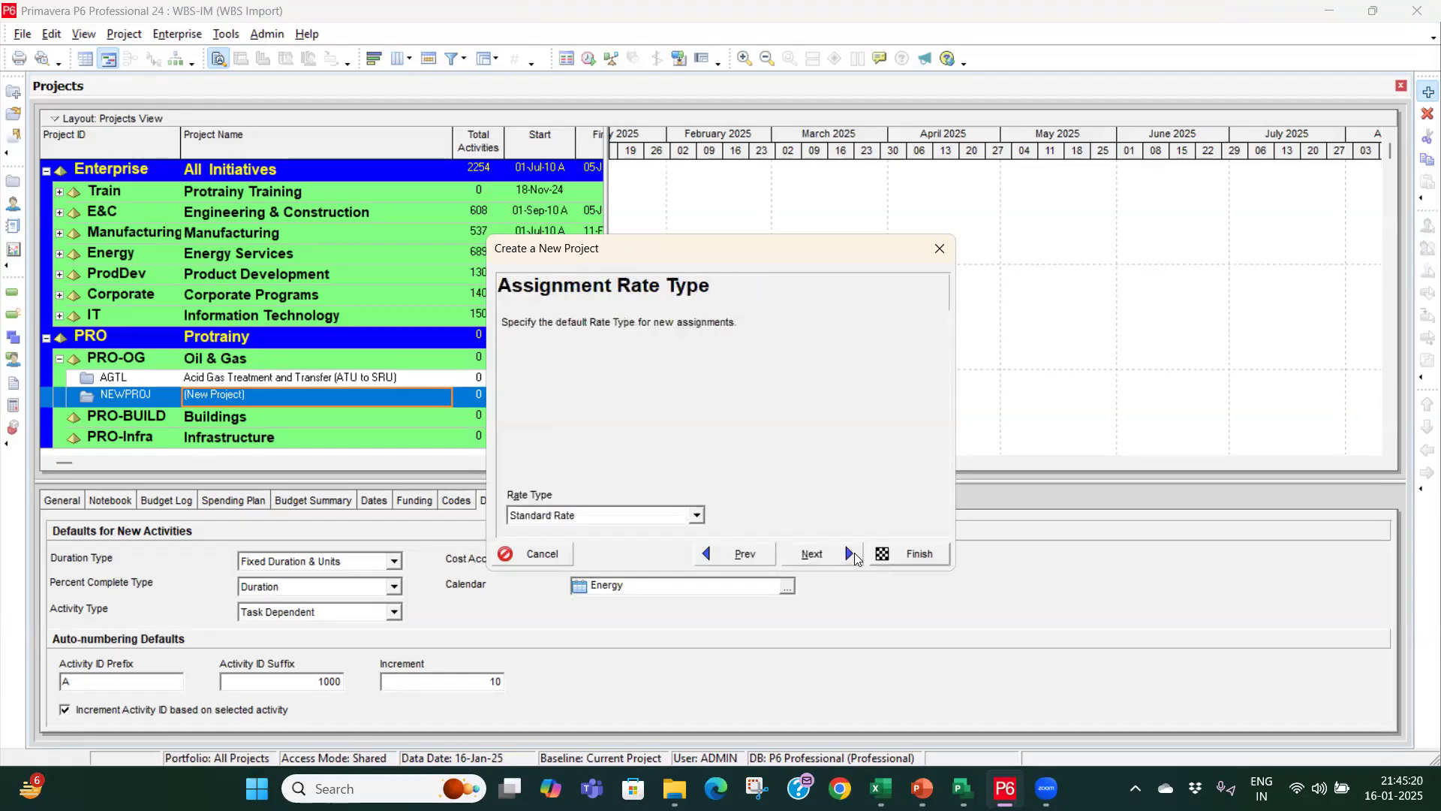
pyautogui.click(855, 553)
pyautogui.click(910, 554)
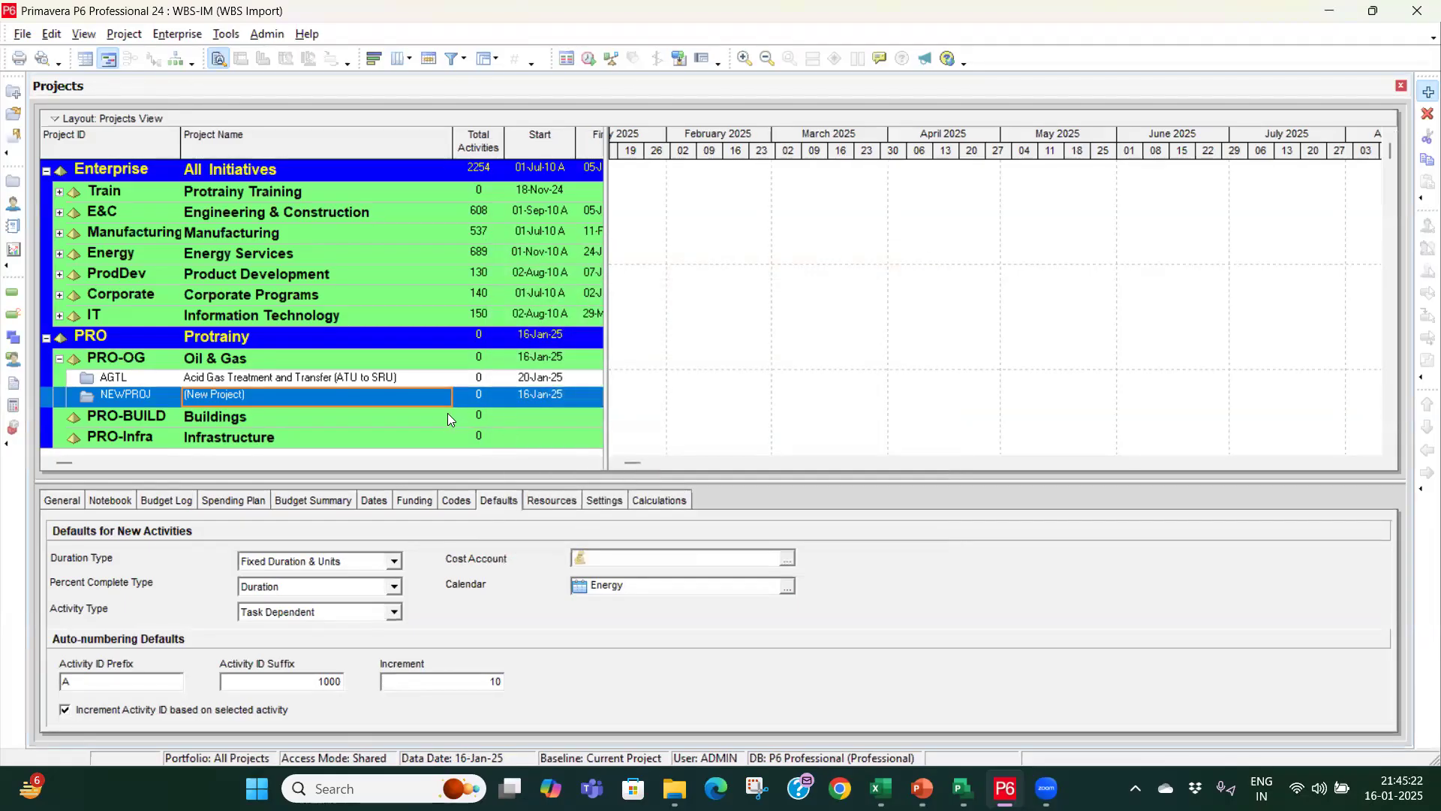
pyautogui.click(288, 381)
pyautogui.click(257, 396)
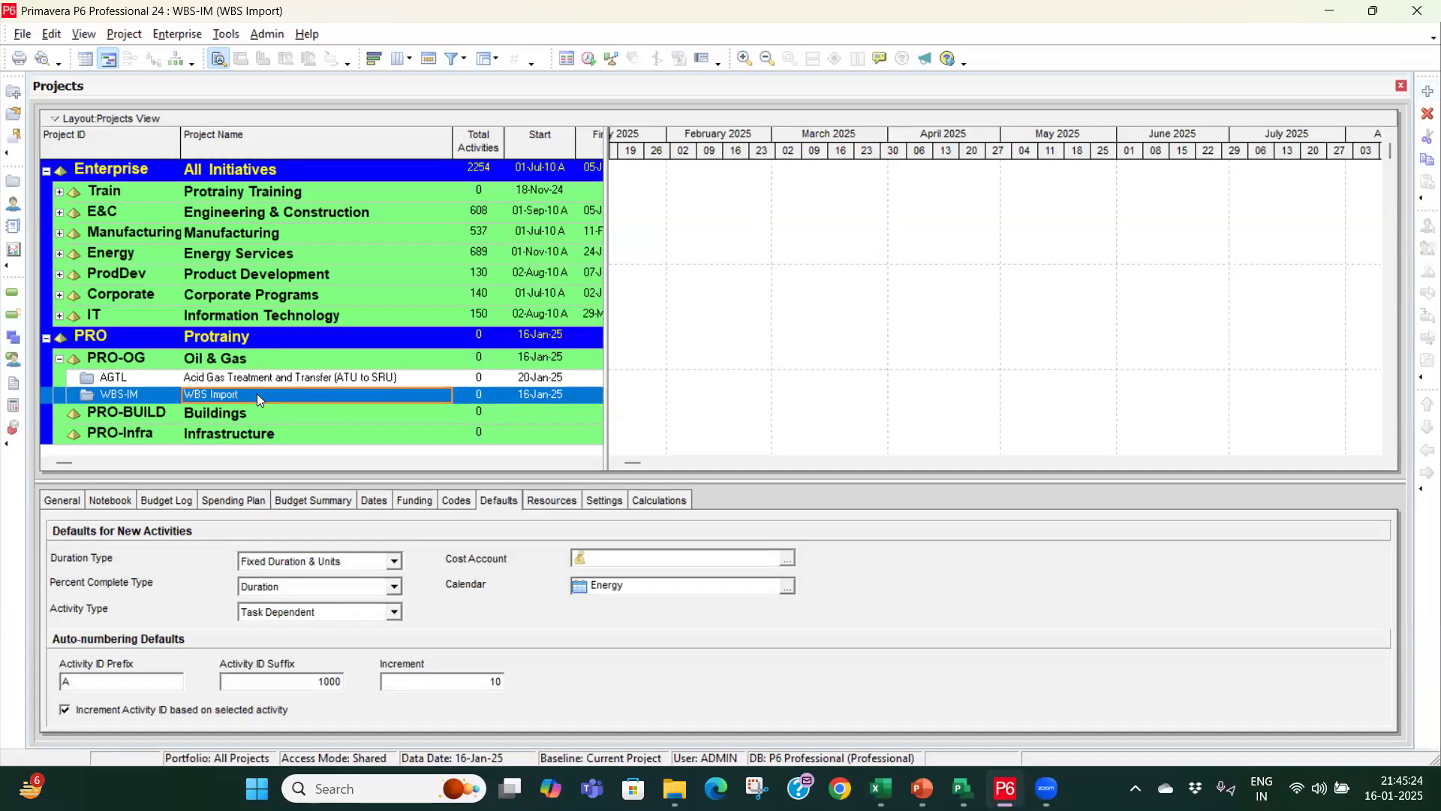
# Step: Open the work breakdown structure of the WBS Import project
pyautogui.click(9, 295)
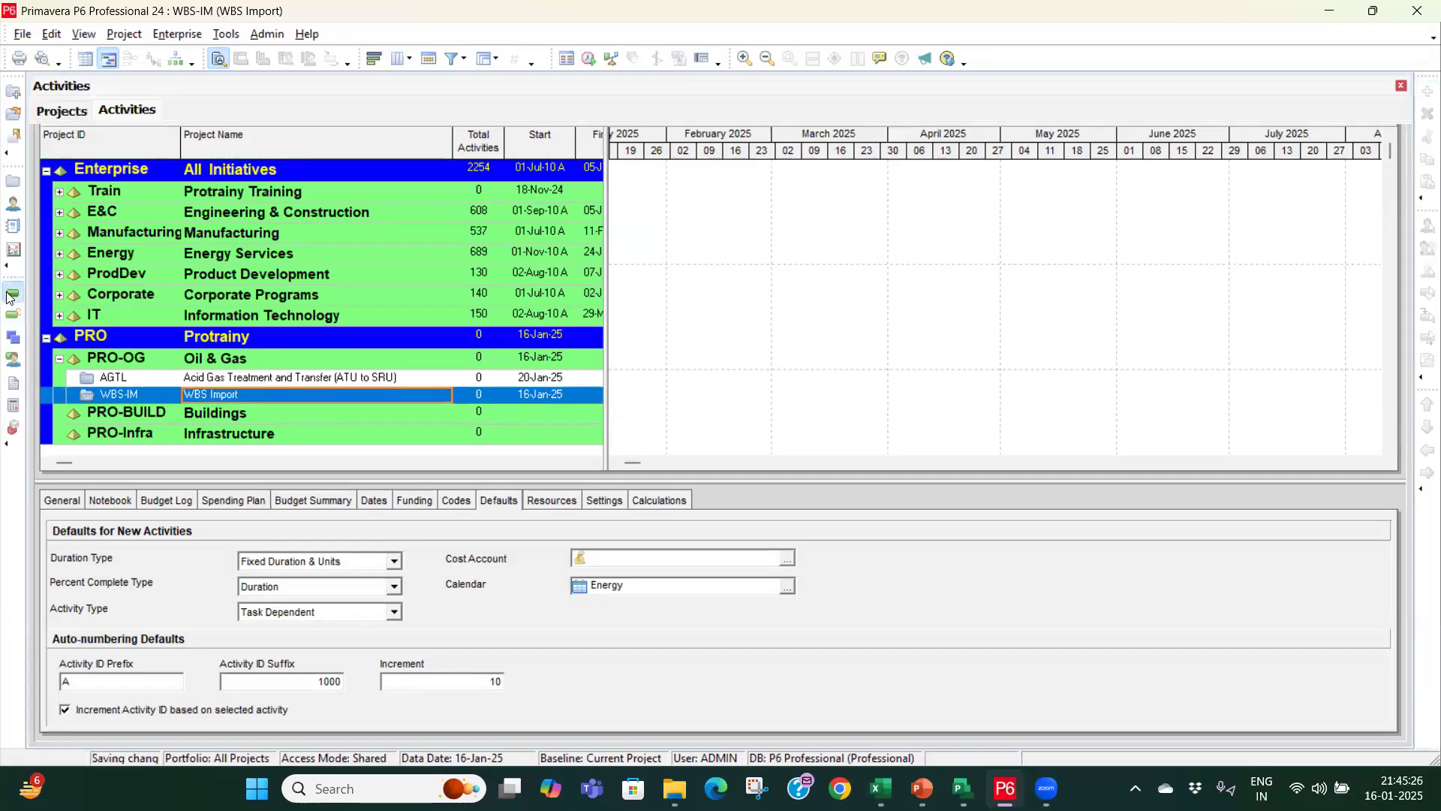
pyautogui.click(14, 336)
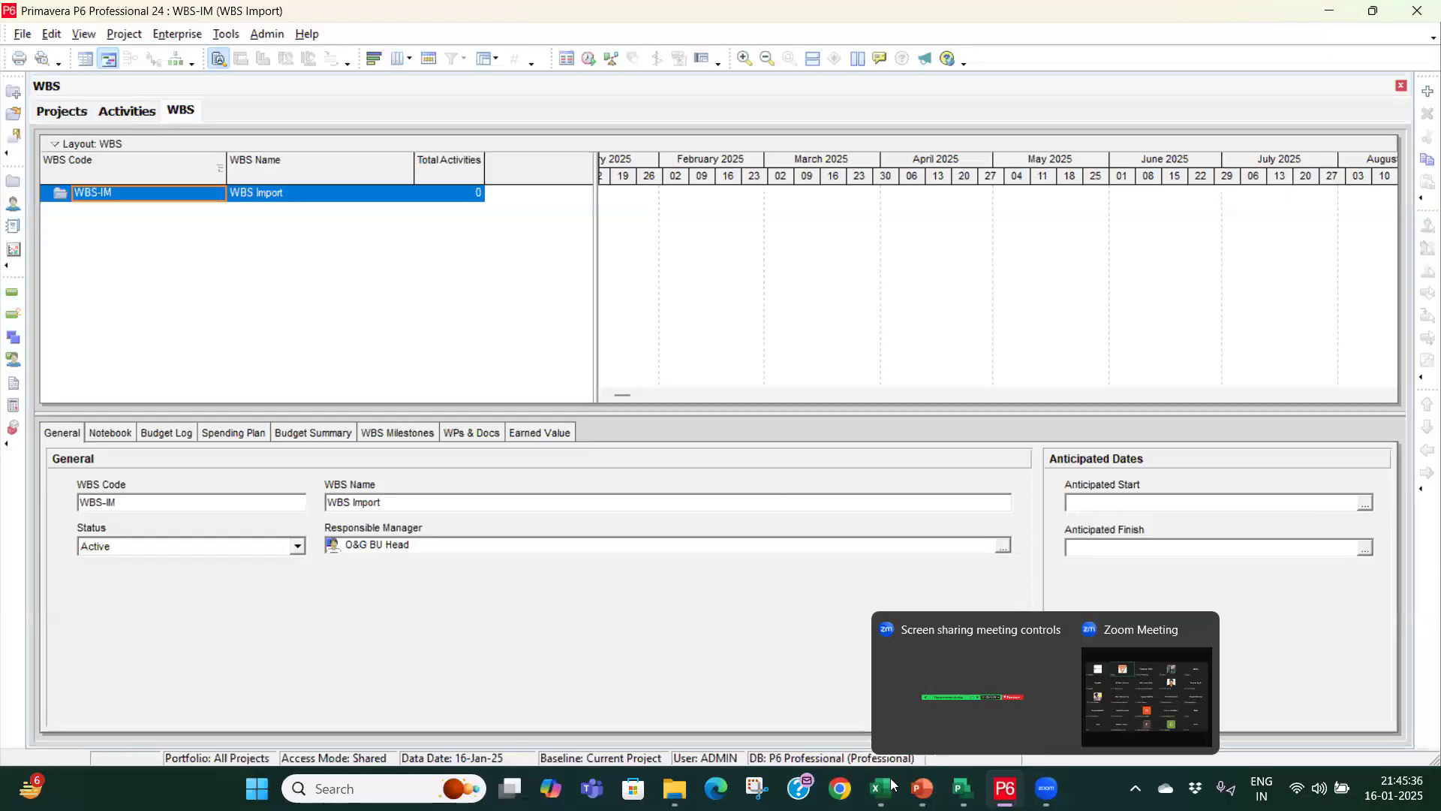
# Step: Switch to Excel, close the AGTL Schedule workbook, and bring up the P6 WBS ^0 Activity Import workbook
pyautogui.moveTo(880, 788)
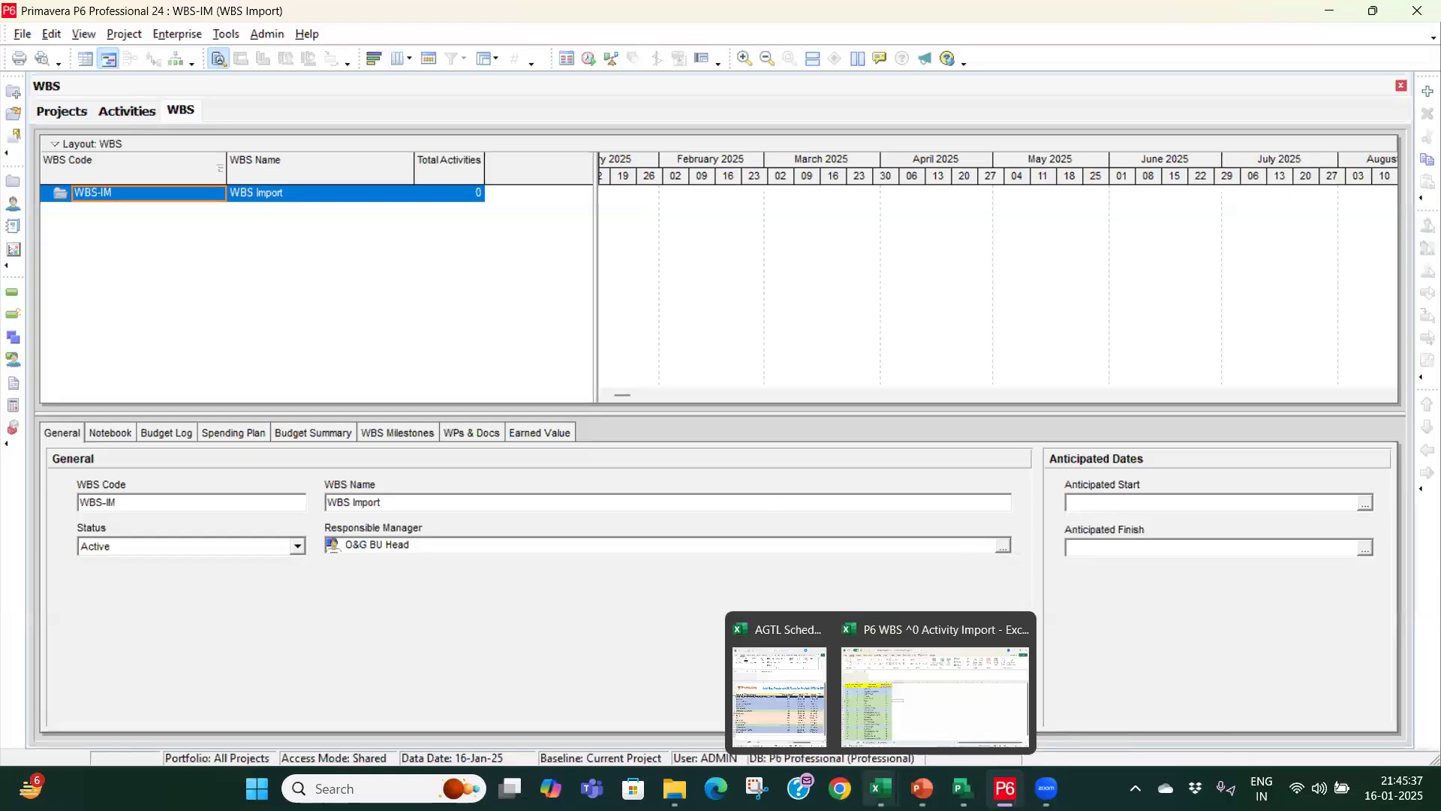
pyautogui.click(781, 679)
pyautogui.click(1376, 26)
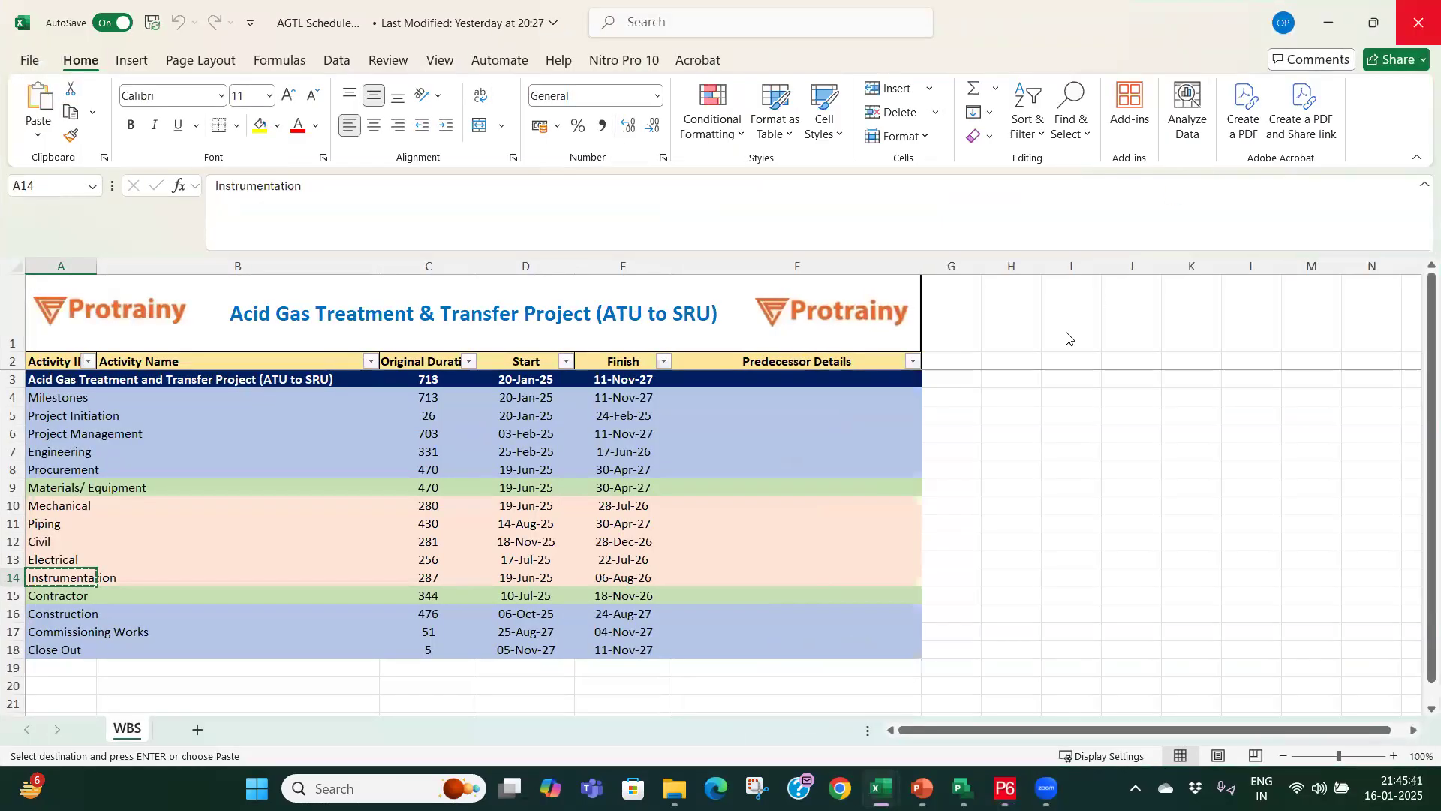
pyautogui.hotkey('alt', 'Tab')
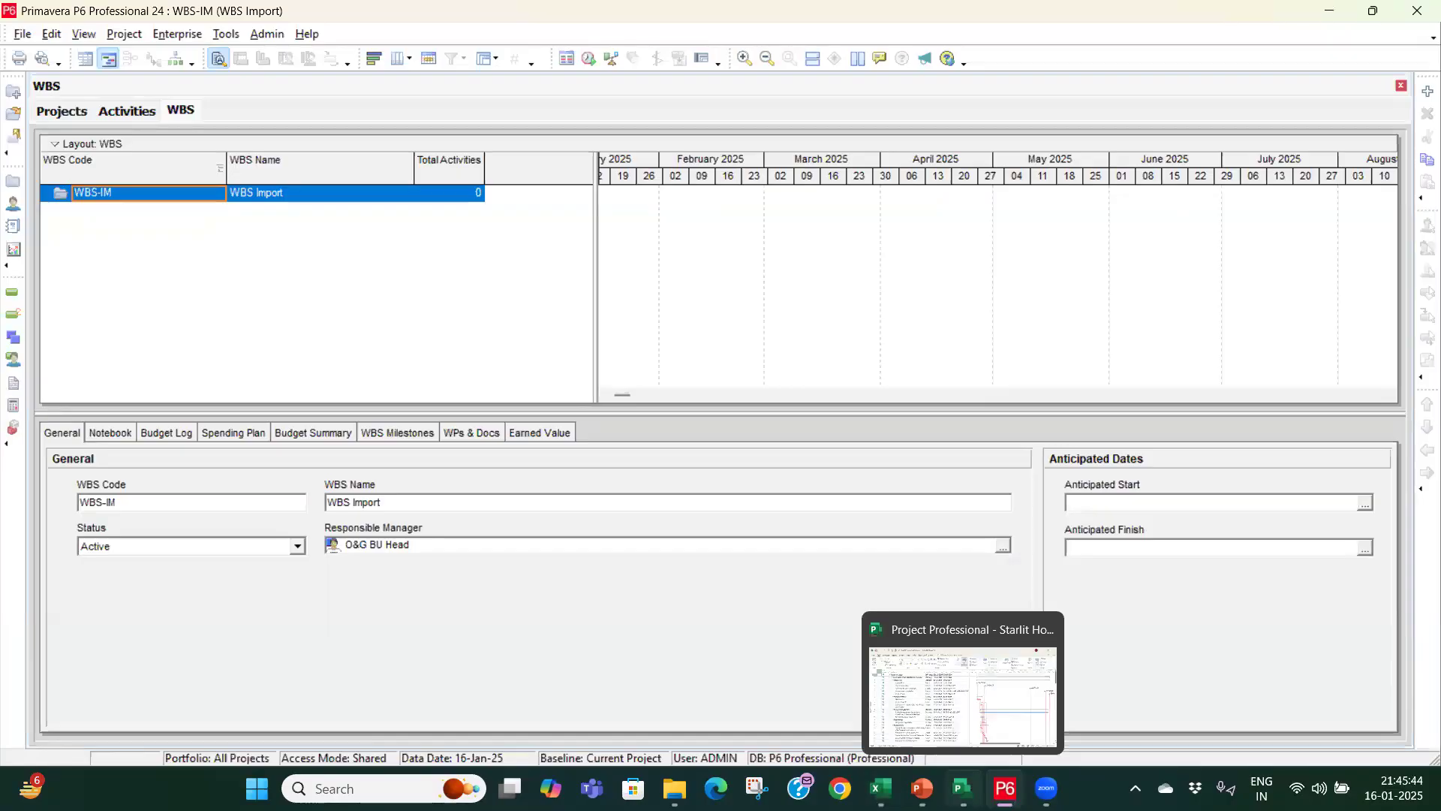
pyautogui.click(881, 788)
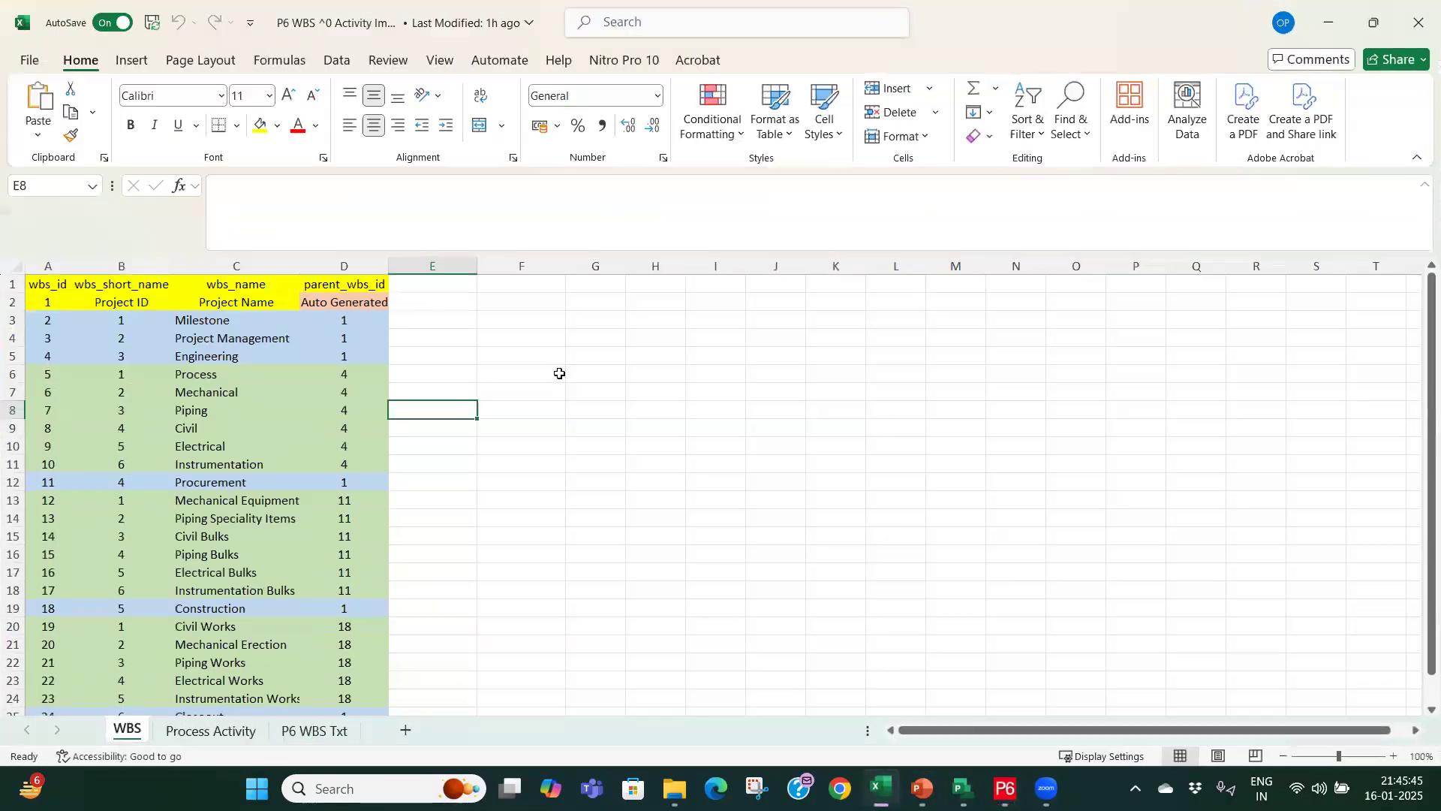
# Step: Examine the blue top-level rows of the WBS sheet, such as Milestone, Project Management, Engineering, Procurement and Construction
pyautogui.click(331, 448)
pyautogui.scroll(-2, 283, 469)
pyautogui.scroll(2, 283, 467)
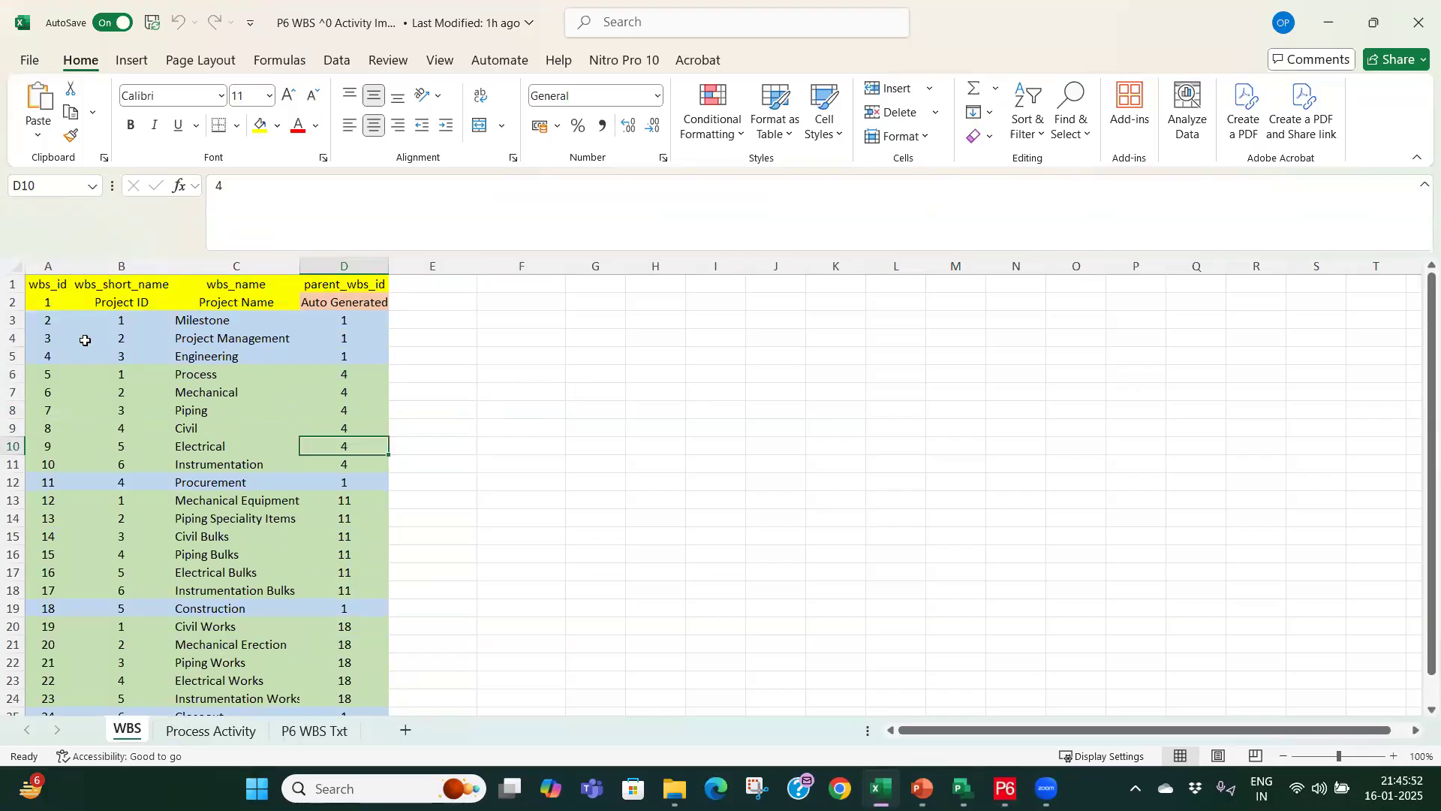
pyautogui.moveTo(46, 318); pyautogui.dragTo(344, 320)
pyautogui.moveTo(46, 340); pyautogui.dragTo(344, 338)
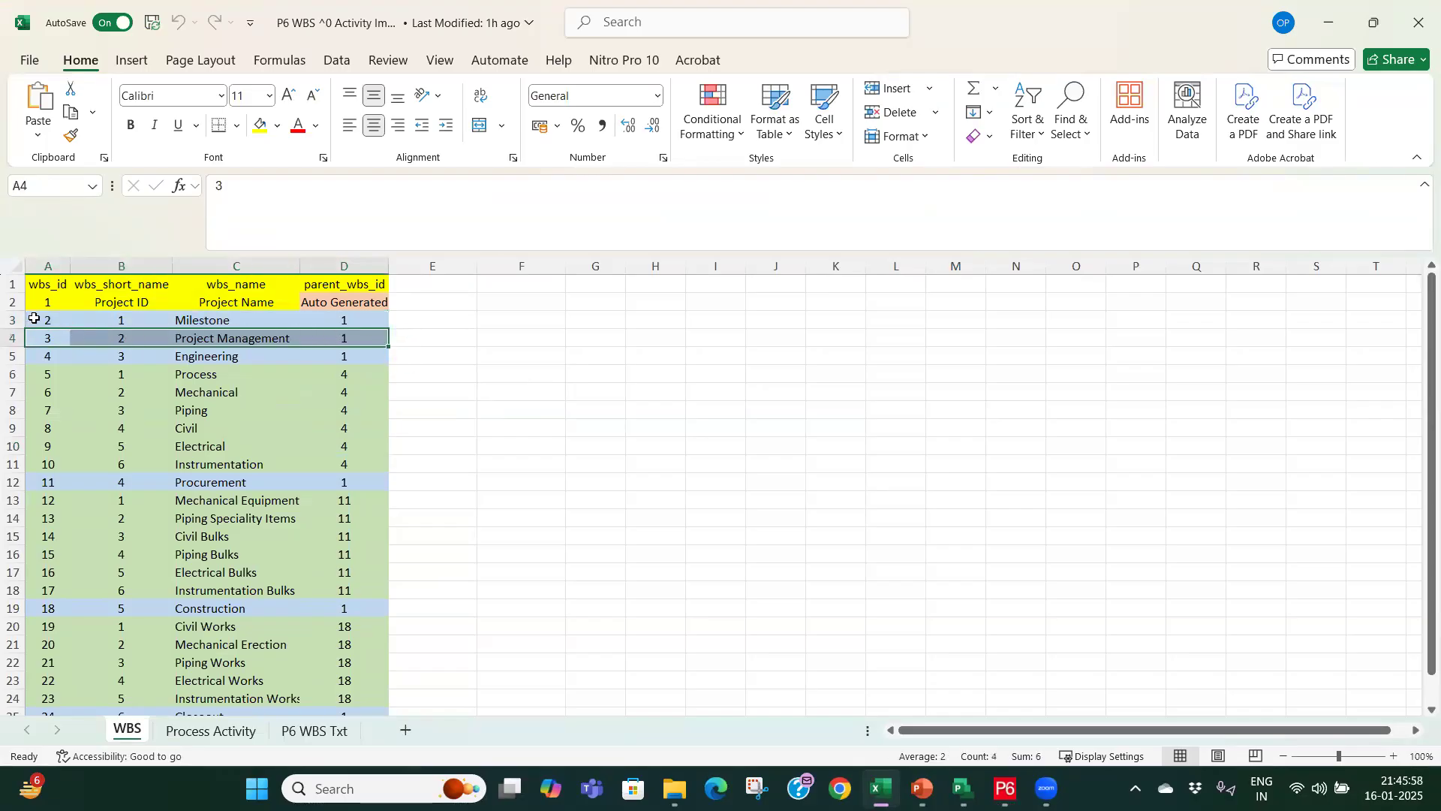
pyautogui.moveTo(33, 319); pyautogui.dragTo(282, 320)
pyautogui.click(209, 339)
pyautogui.click(204, 356)
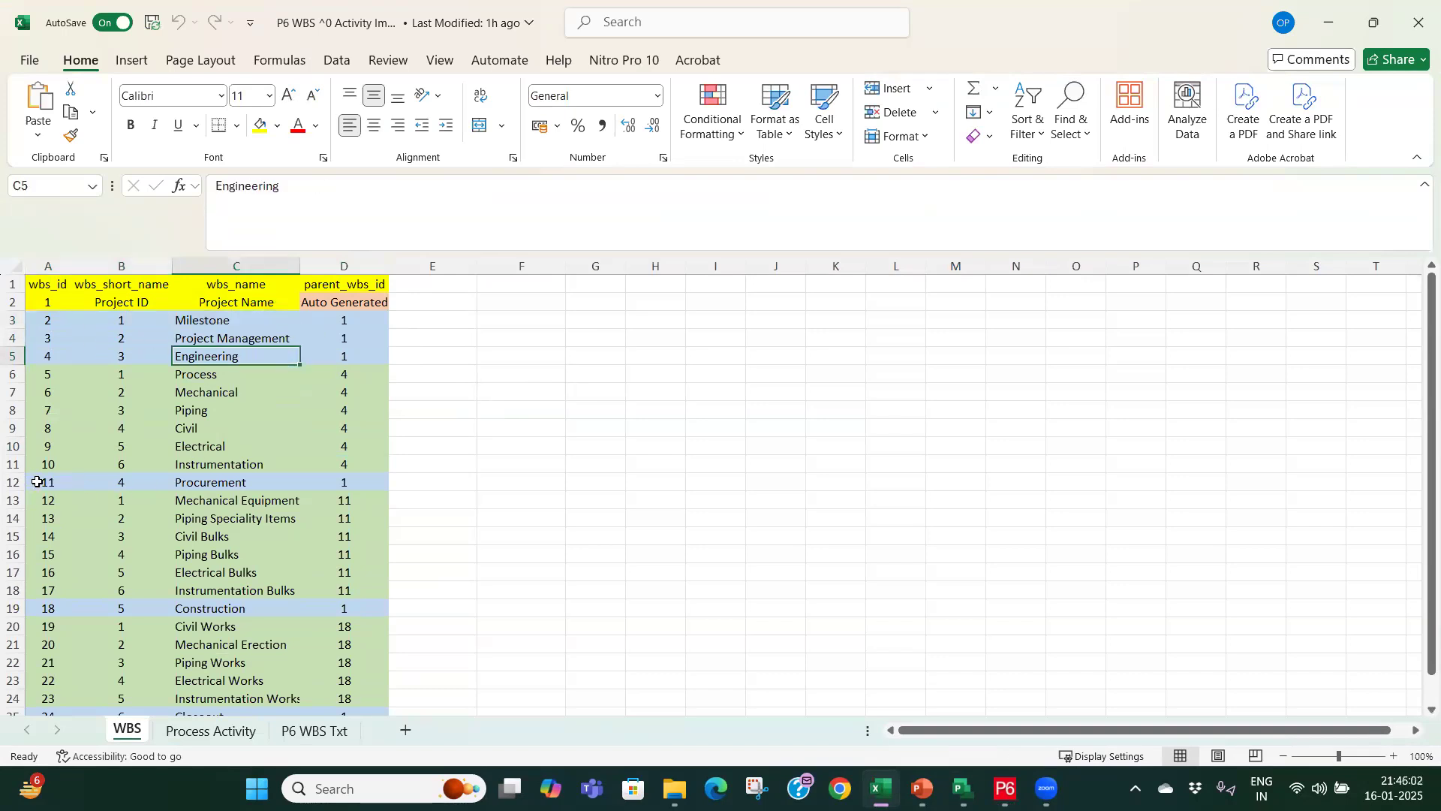
pyautogui.moveTo(35, 481); pyautogui.dragTo(344, 482)
pyautogui.moveTo(48, 608); pyautogui.dragTo(338, 608)
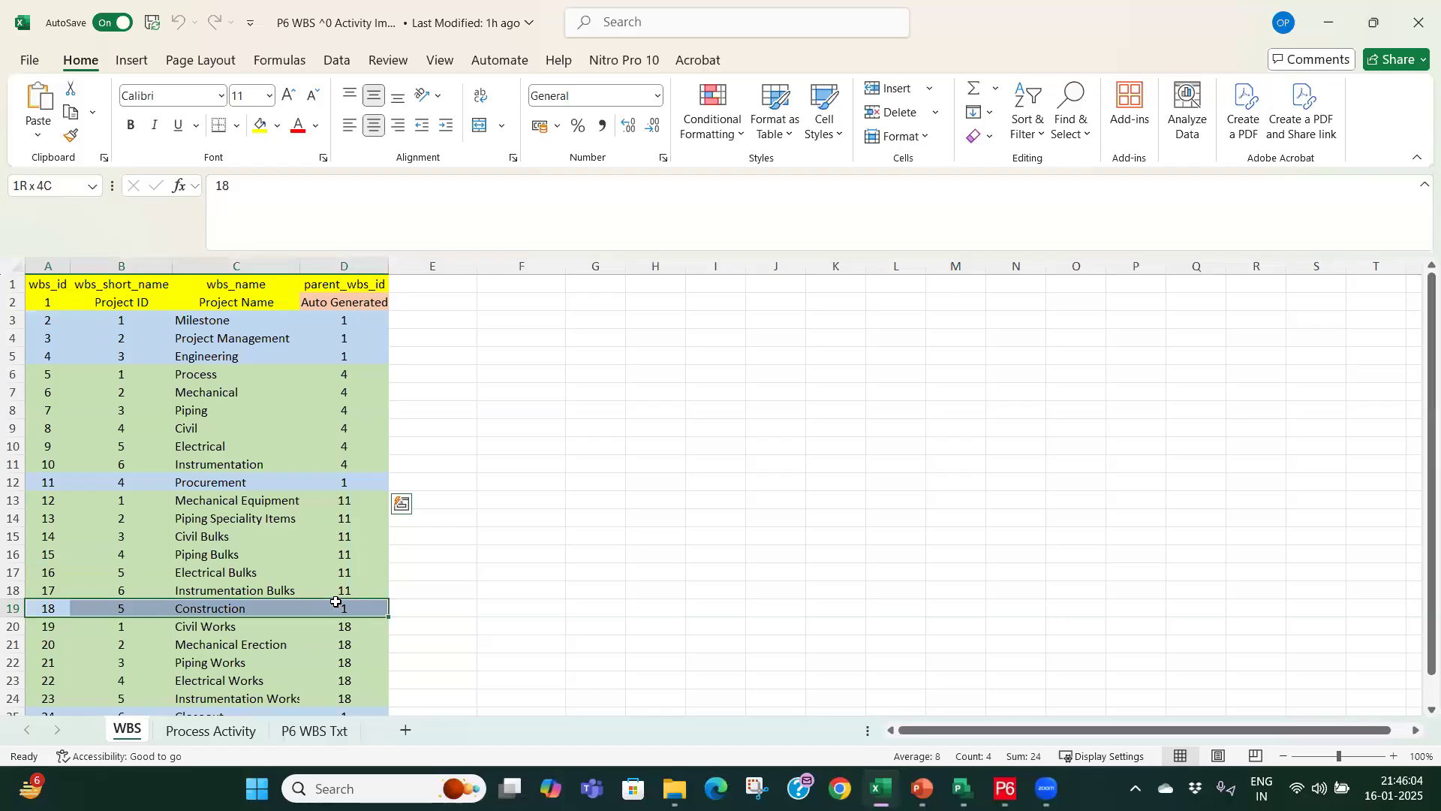
pyautogui.scroll(-3, 301, 593)
pyautogui.scroll(3, 162, 559)
# Step: Examine the green sub-level rows listed under Engineering, Procurement and Construction in the WBS sheet
pyautogui.moveTo(45, 373); pyautogui.dragTo(339, 465)
pyautogui.moveTo(45, 500); pyautogui.dragTo(321, 591)
pyautogui.scroll(-2, 281, 518)
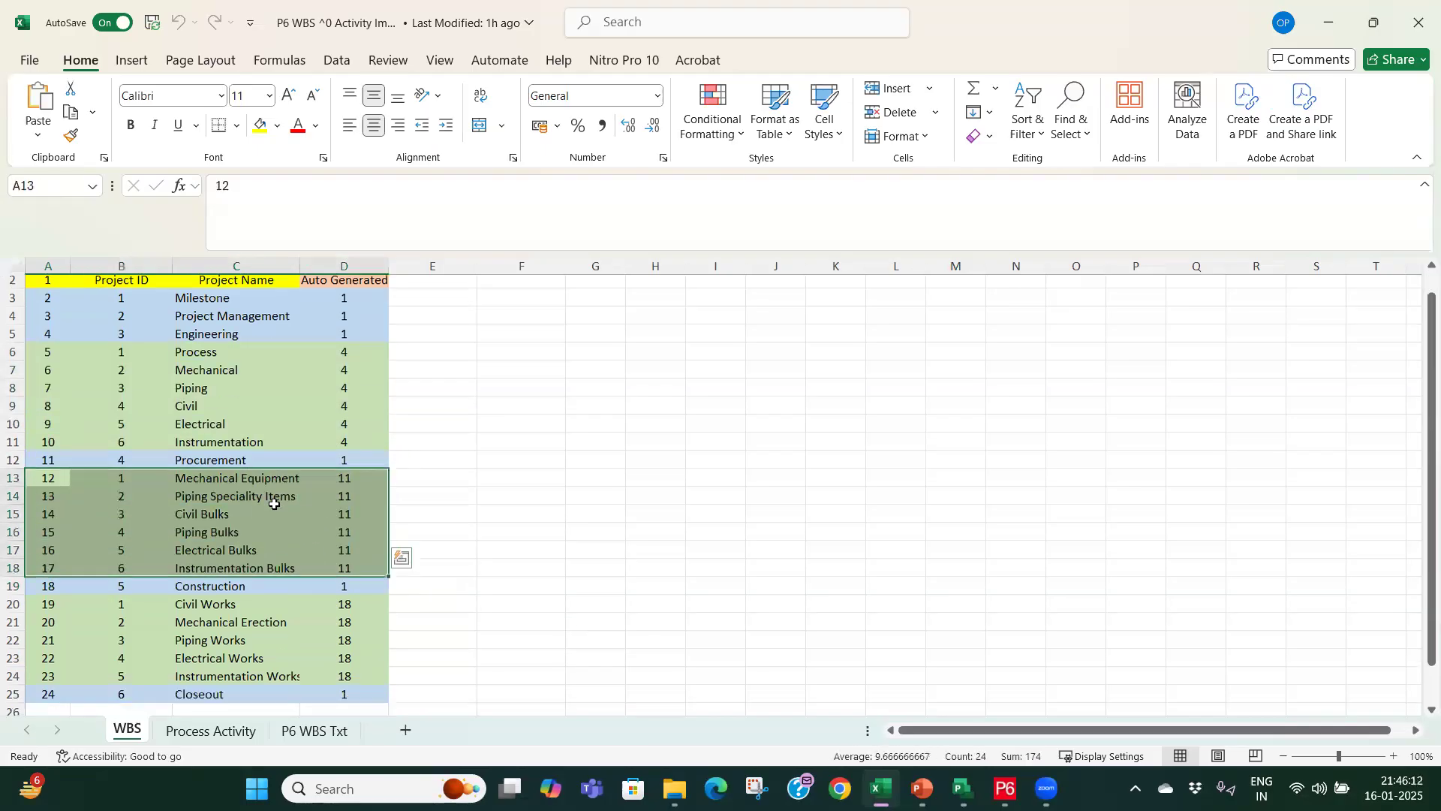
pyautogui.moveTo(52, 521); pyautogui.dragTo(323, 593)
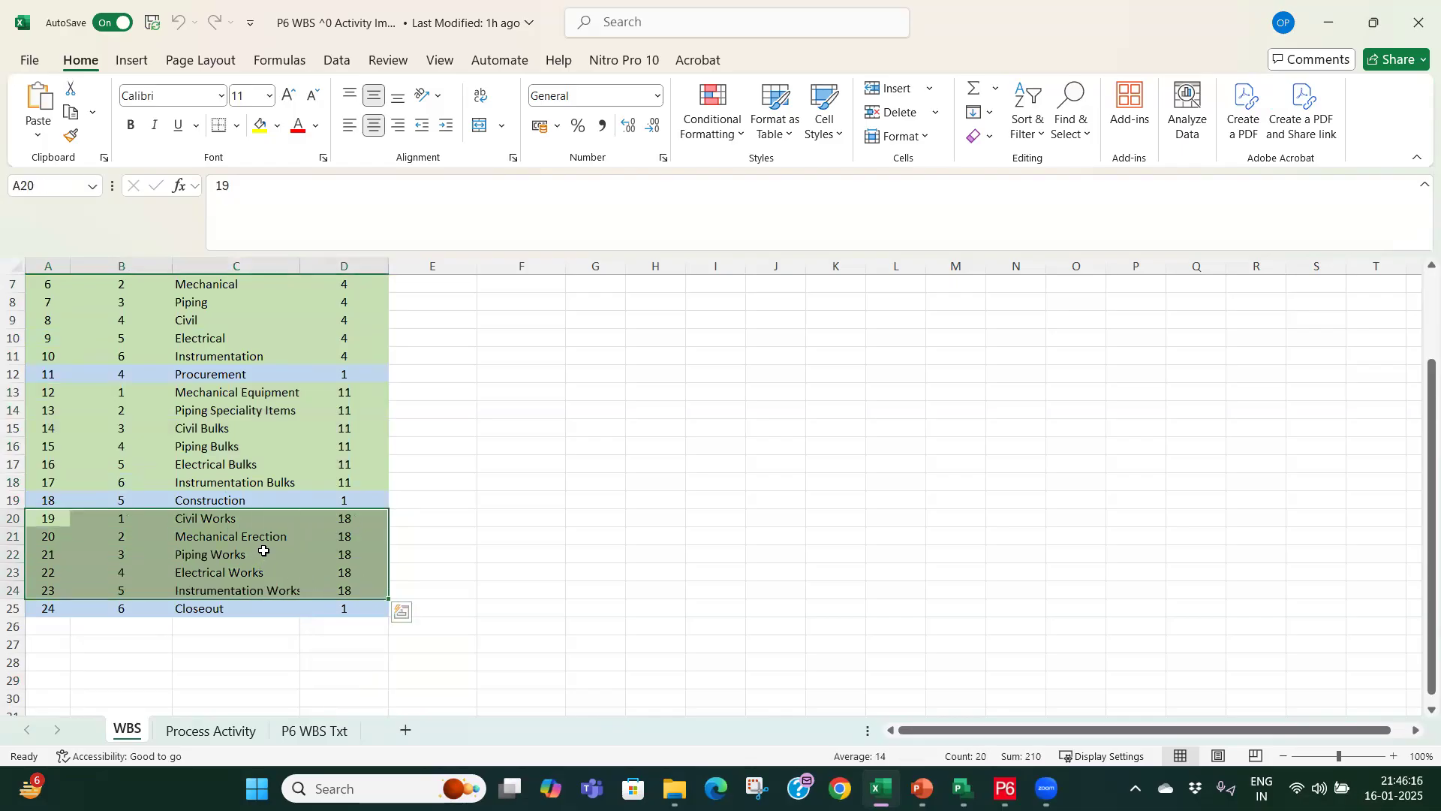
pyautogui.scroll(2, 263, 551)
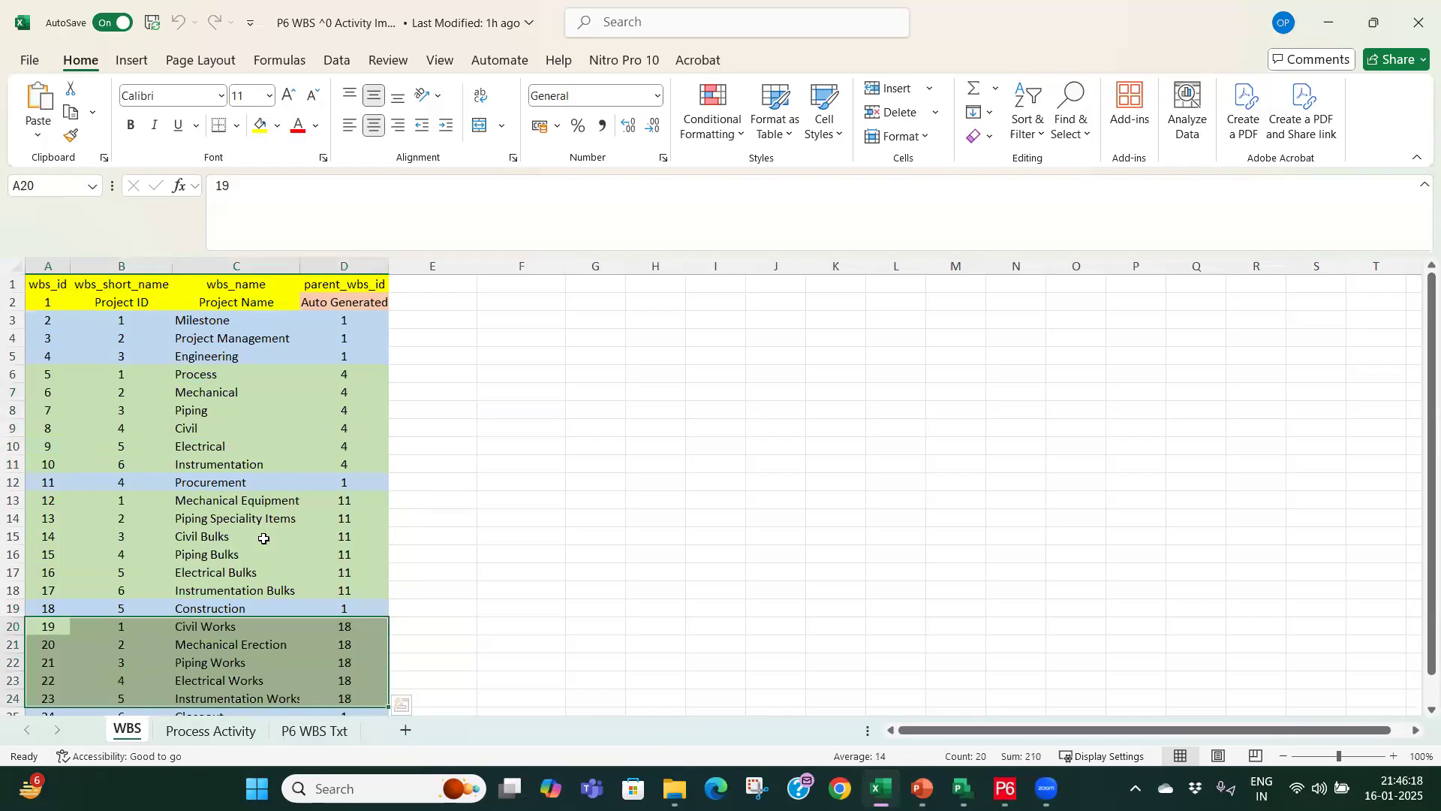
pyautogui.scroll(-2, 264, 538)
pyautogui.scroll(2, 263, 539)
pyautogui.scroll(-2, 265, 534)
pyautogui.scroll(2, 265, 533)
# Step: Examine the wbs_id, wbs_short_name, wbs_name and parent_wbs_id columns and their header row
pyautogui.click(236, 266)
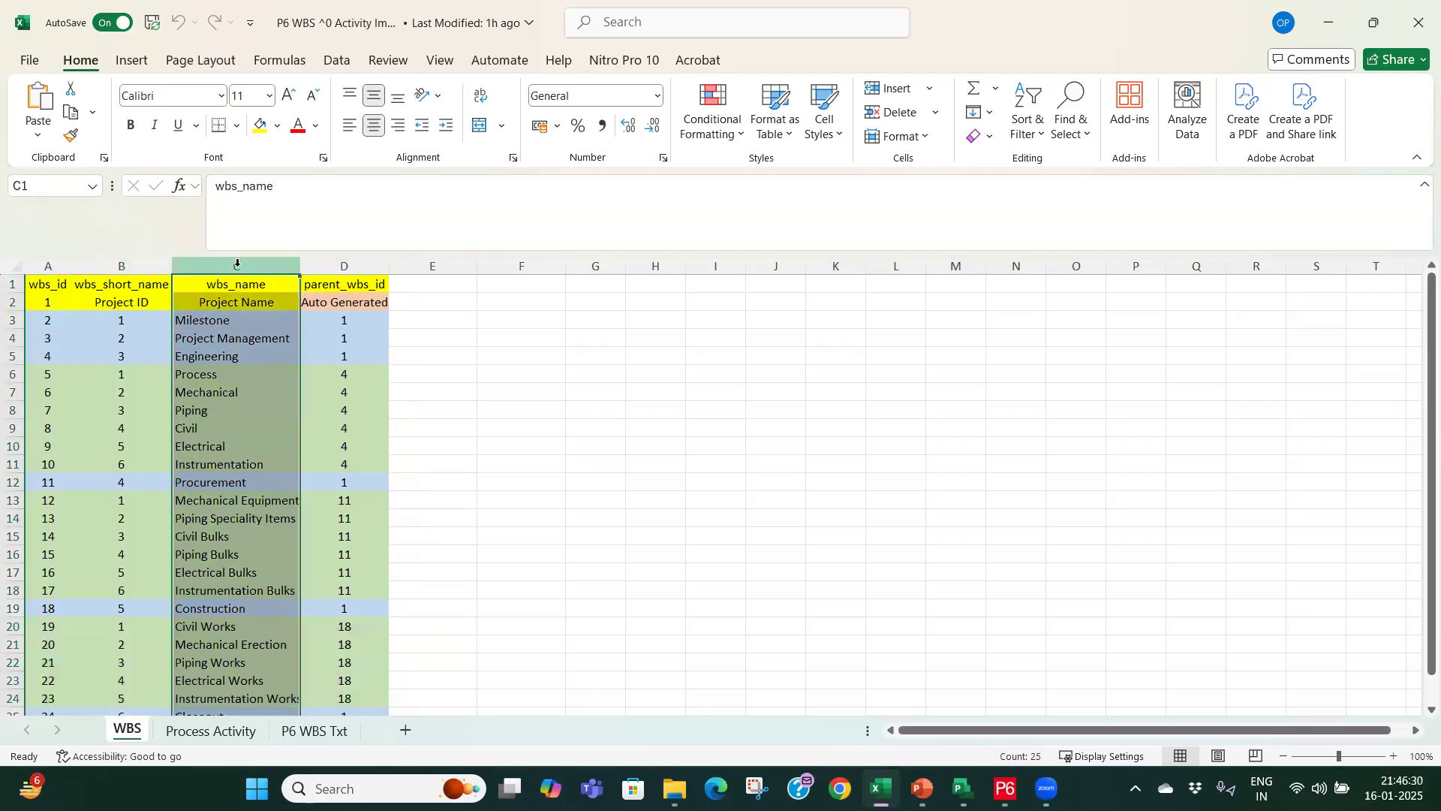
pyautogui.click(138, 266)
pyautogui.moveTo(46, 285); pyautogui.dragTo(344, 282)
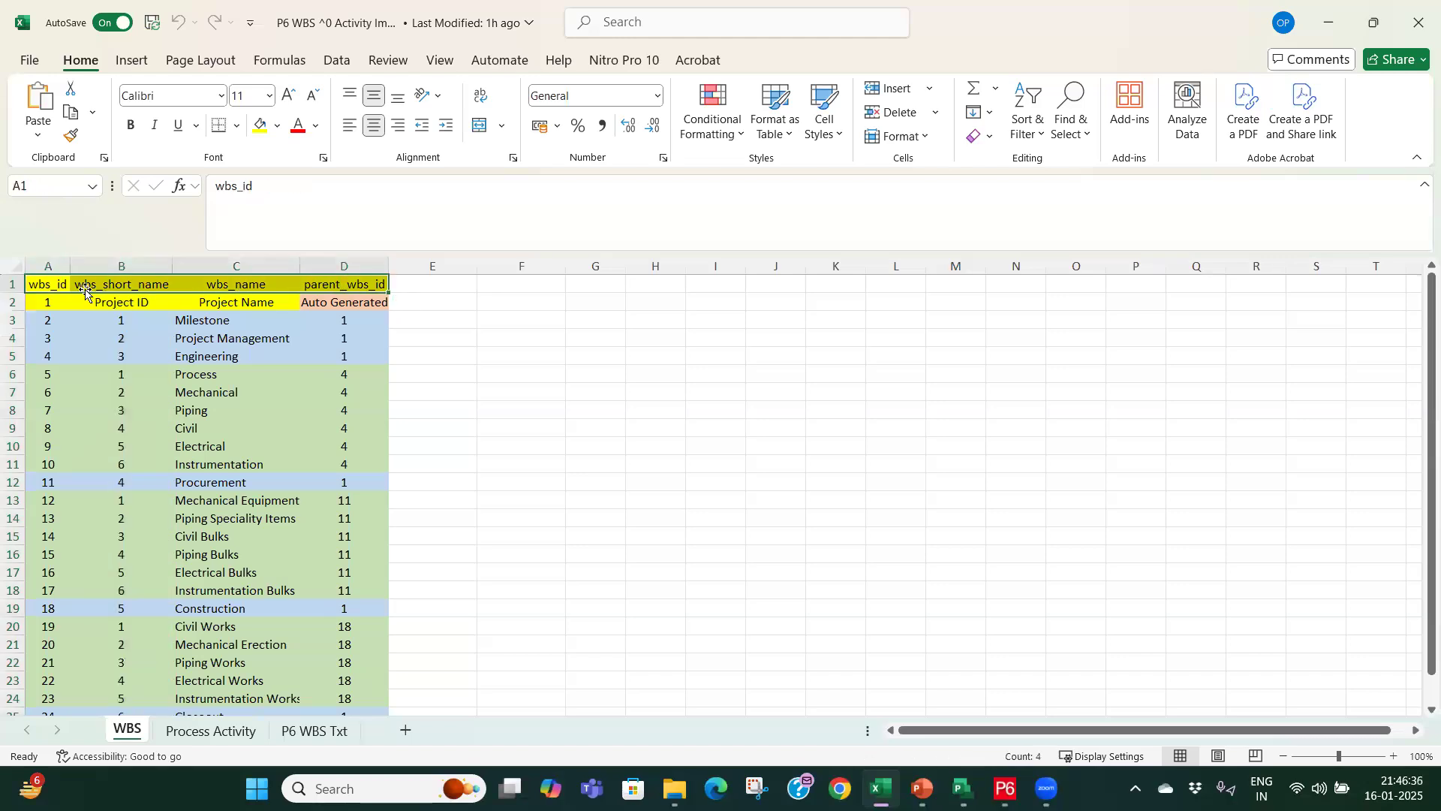
pyautogui.click(47, 266)
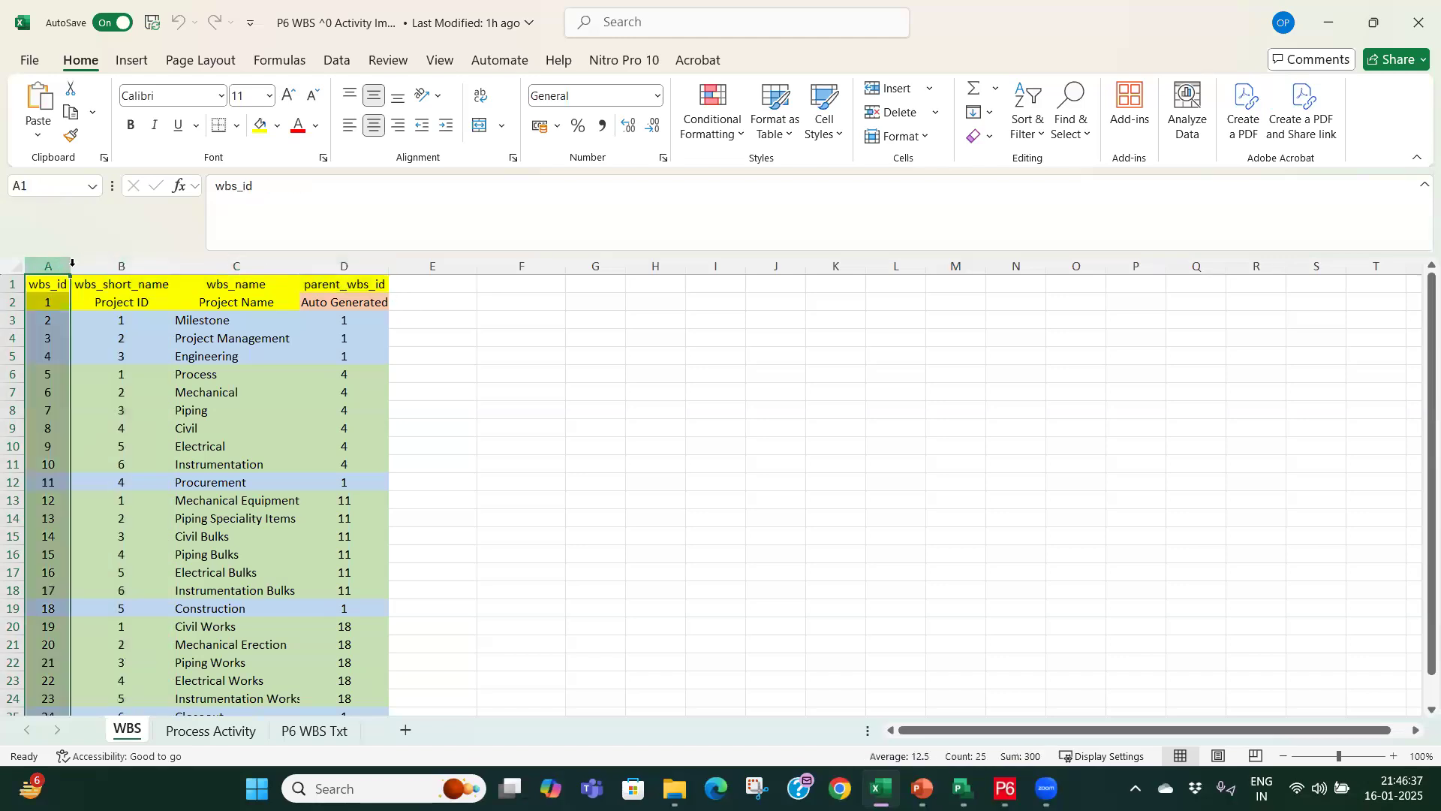
pyautogui.click(343, 266)
pyautogui.click(291, 320)
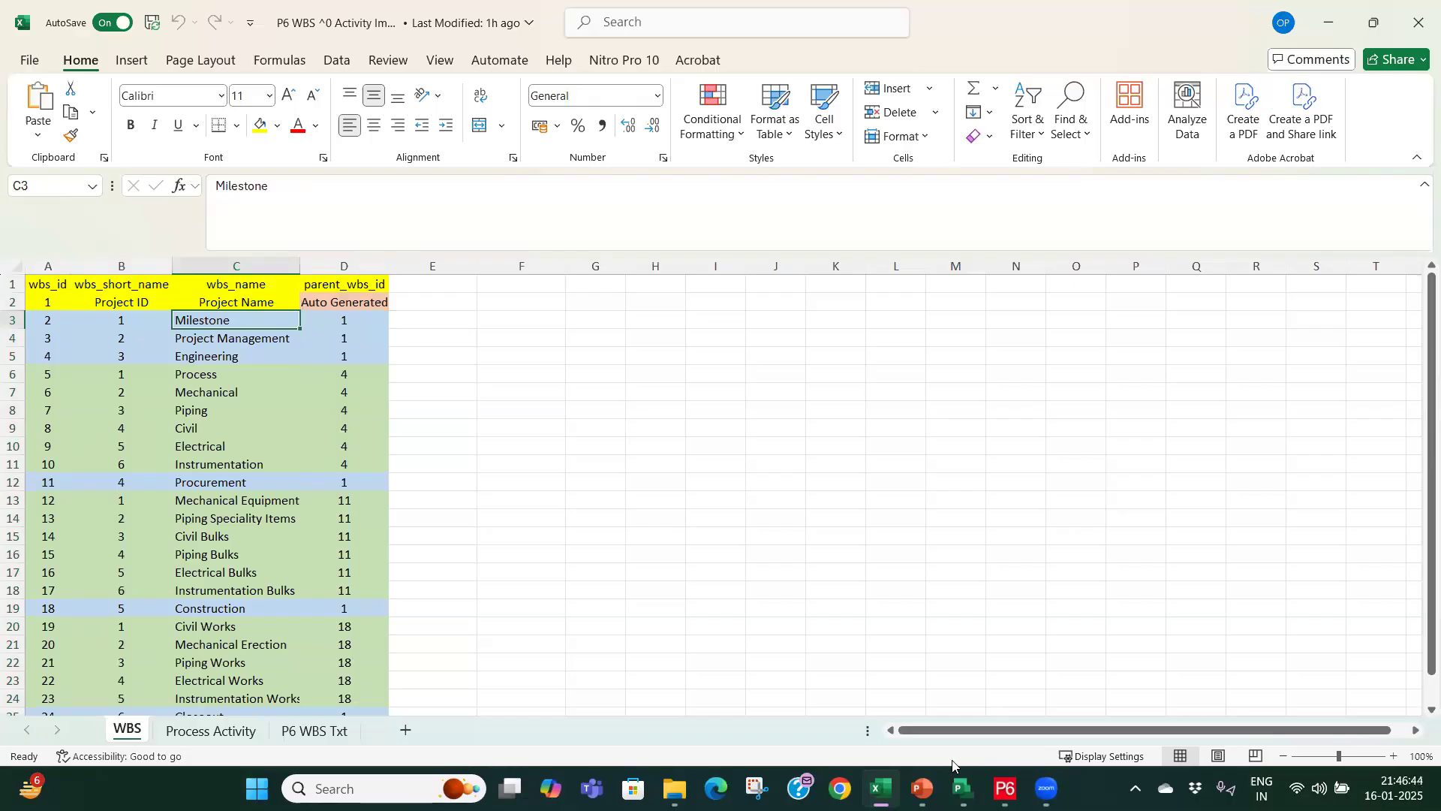
# Step: Check the WBS Import project in Primavera P6, and return to Excel to review the wbs_id numbering from the project row down
pyautogui.click(1005, 789)
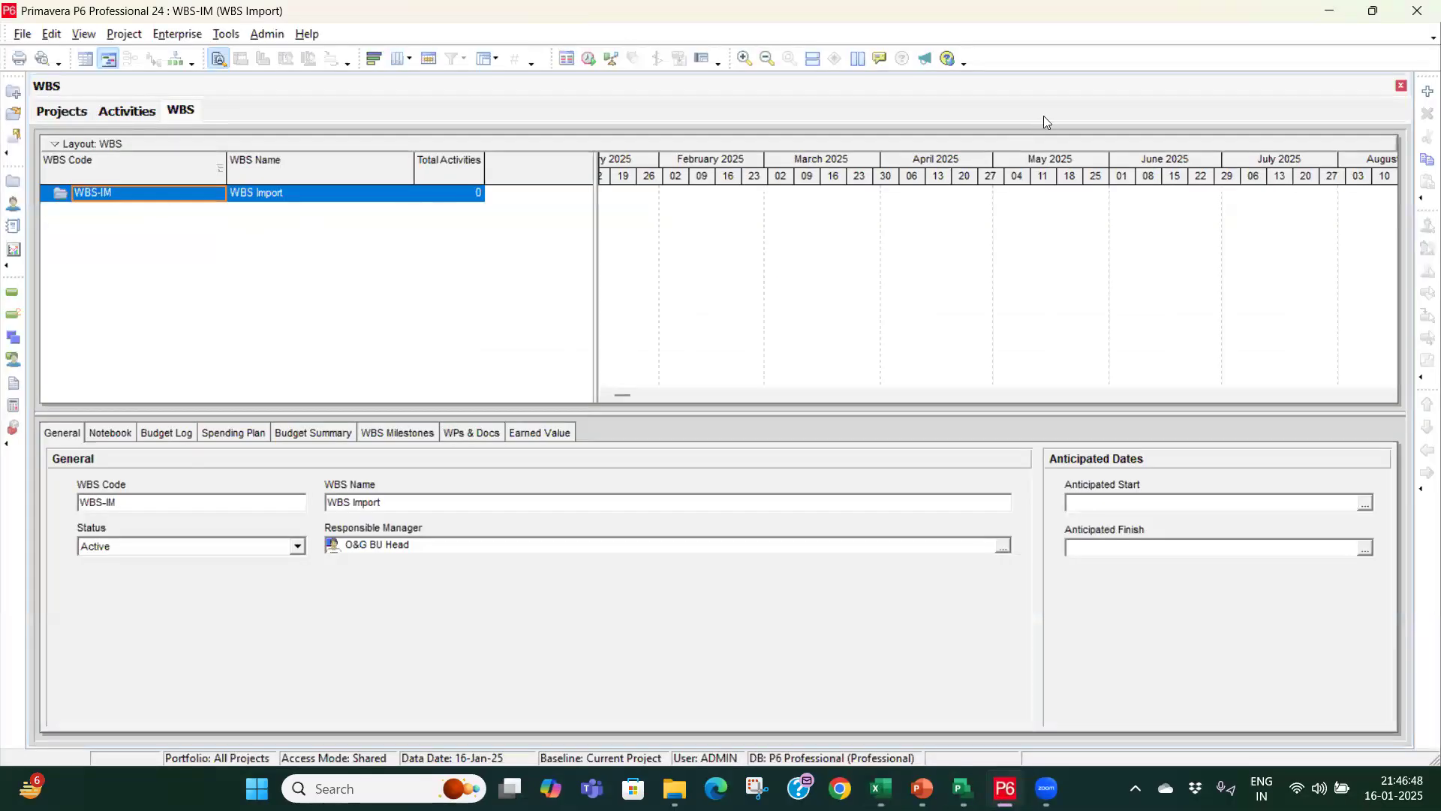
pyautogui.click(1327, 17)
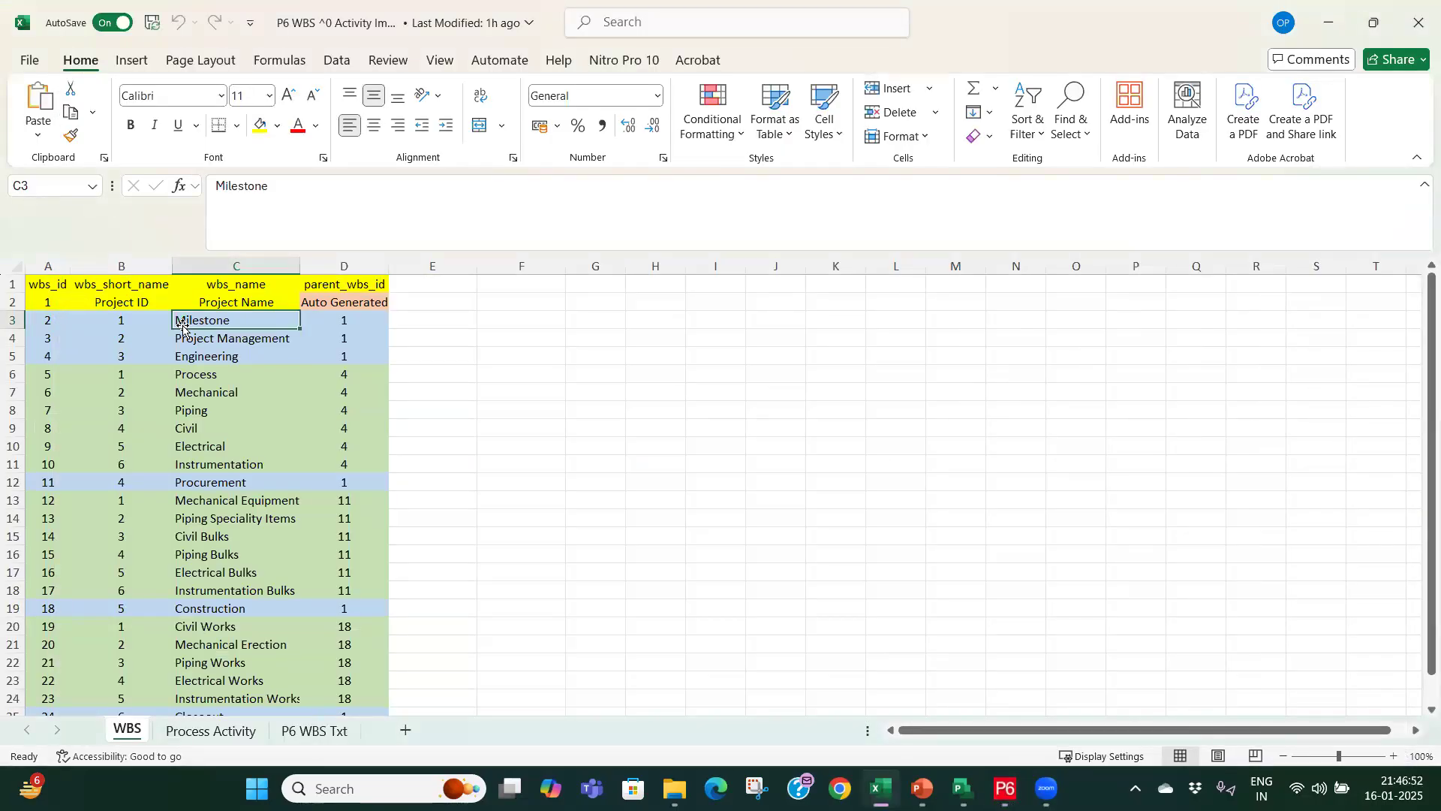
pyautogui.click(48, 305)
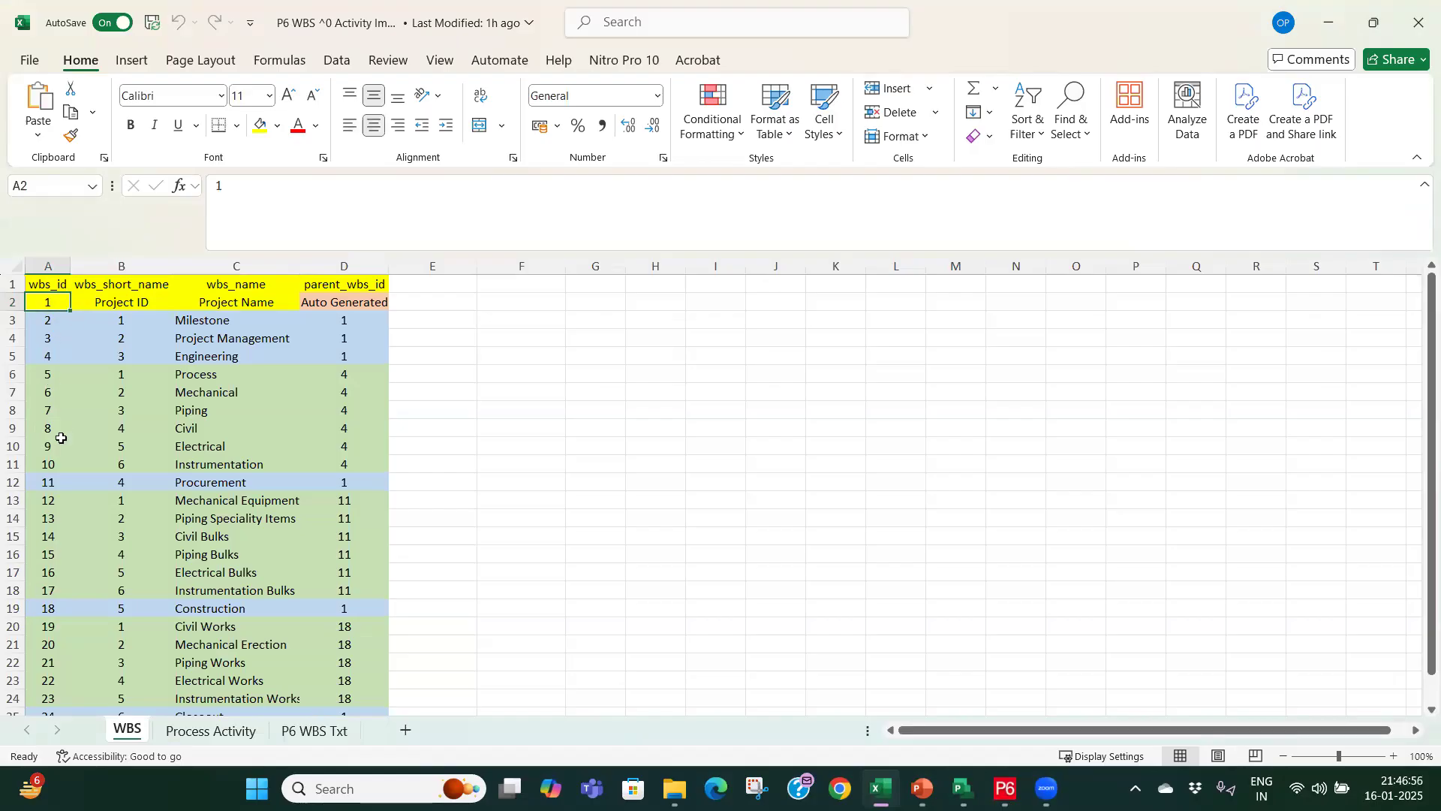
pyautogui.scroll(-2, 61, 496)
pyautogui.scroll(2, 60, 603)
pyautogui.scroll(-2, 67, 645)
pyautogui.scroll(2, 61, 627)
# Step: Add filter controls to row 2 of the WBS sheet
pyautogui.click(13, 302)
pyautogui.click(1070, 120)
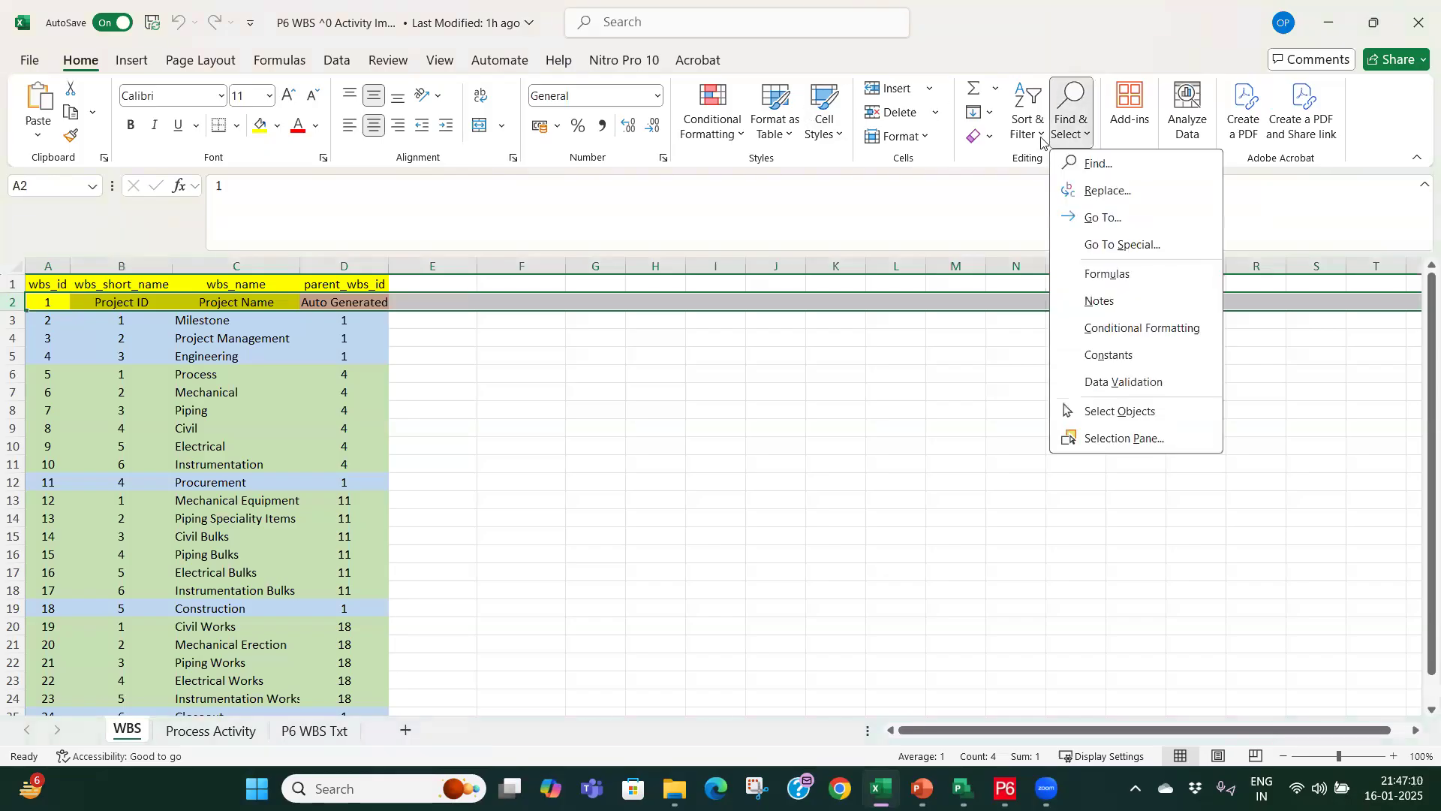
pyautogui.click(1025, 123)
pyautogui.click(1061, 247)
pyautogui.click(871, 334)
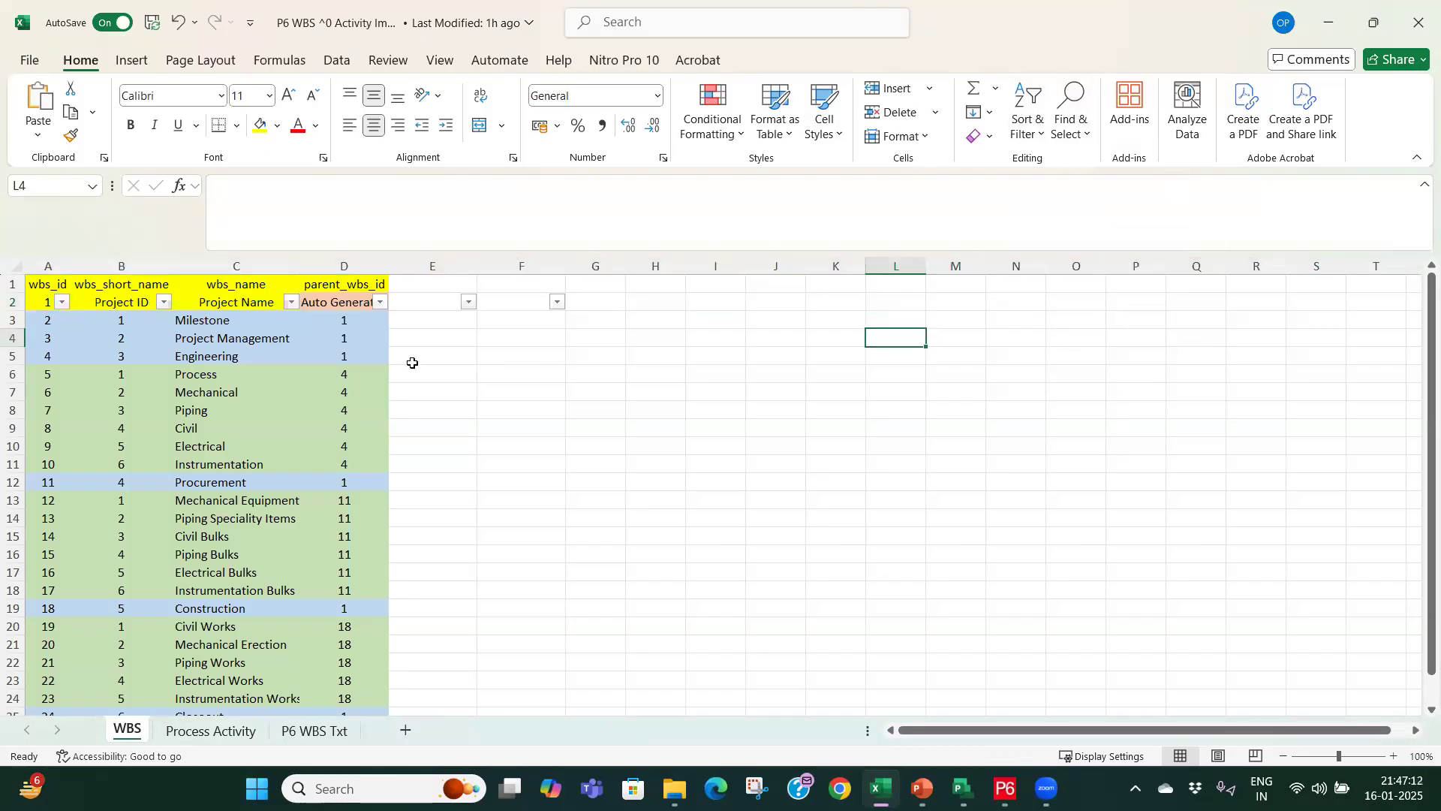
# Step: Filter the Project Name column by the blue cell colour to review the top-level names and short names, and undo the filter
pyautogui.click(290, 304)
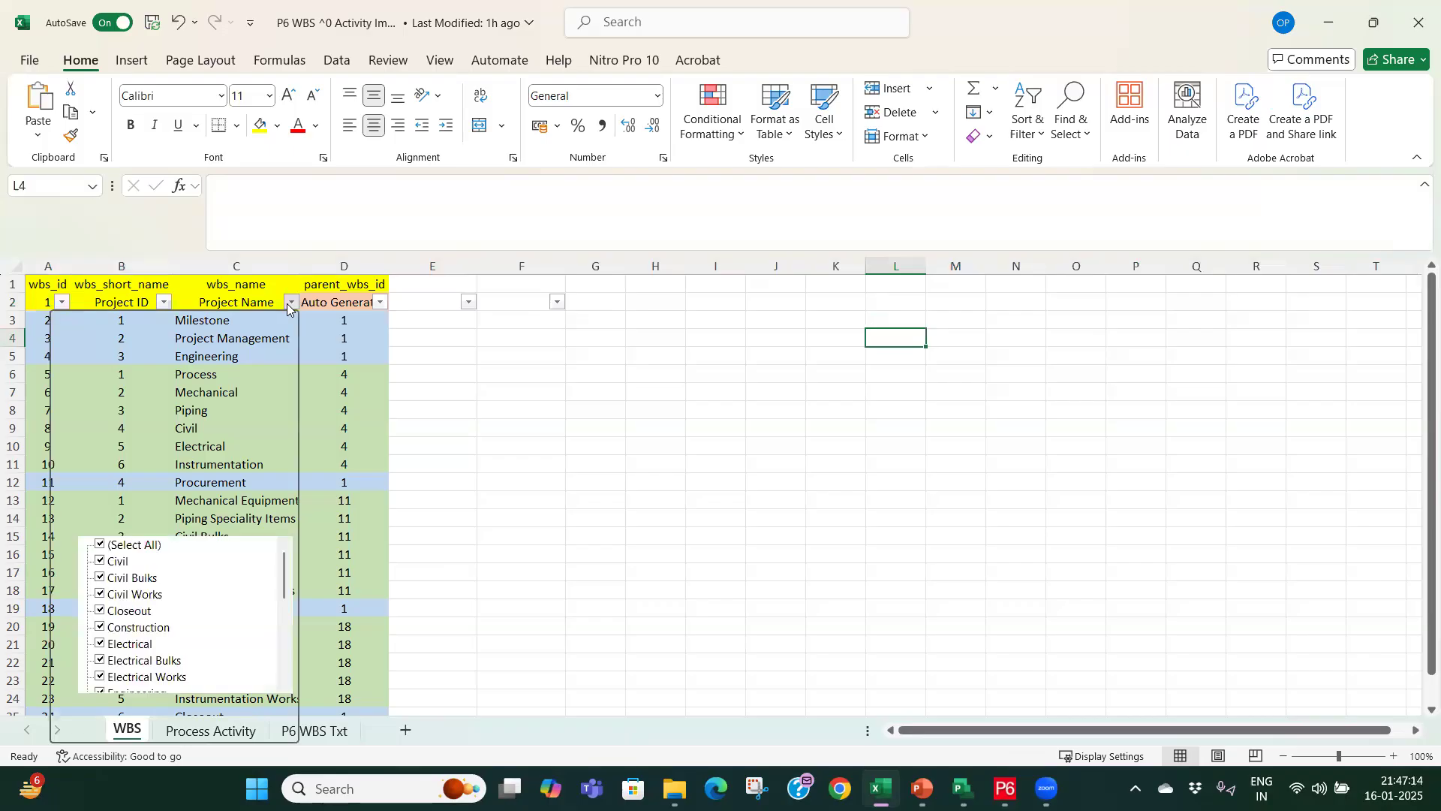
pyautogui.moveTo(251, 463)
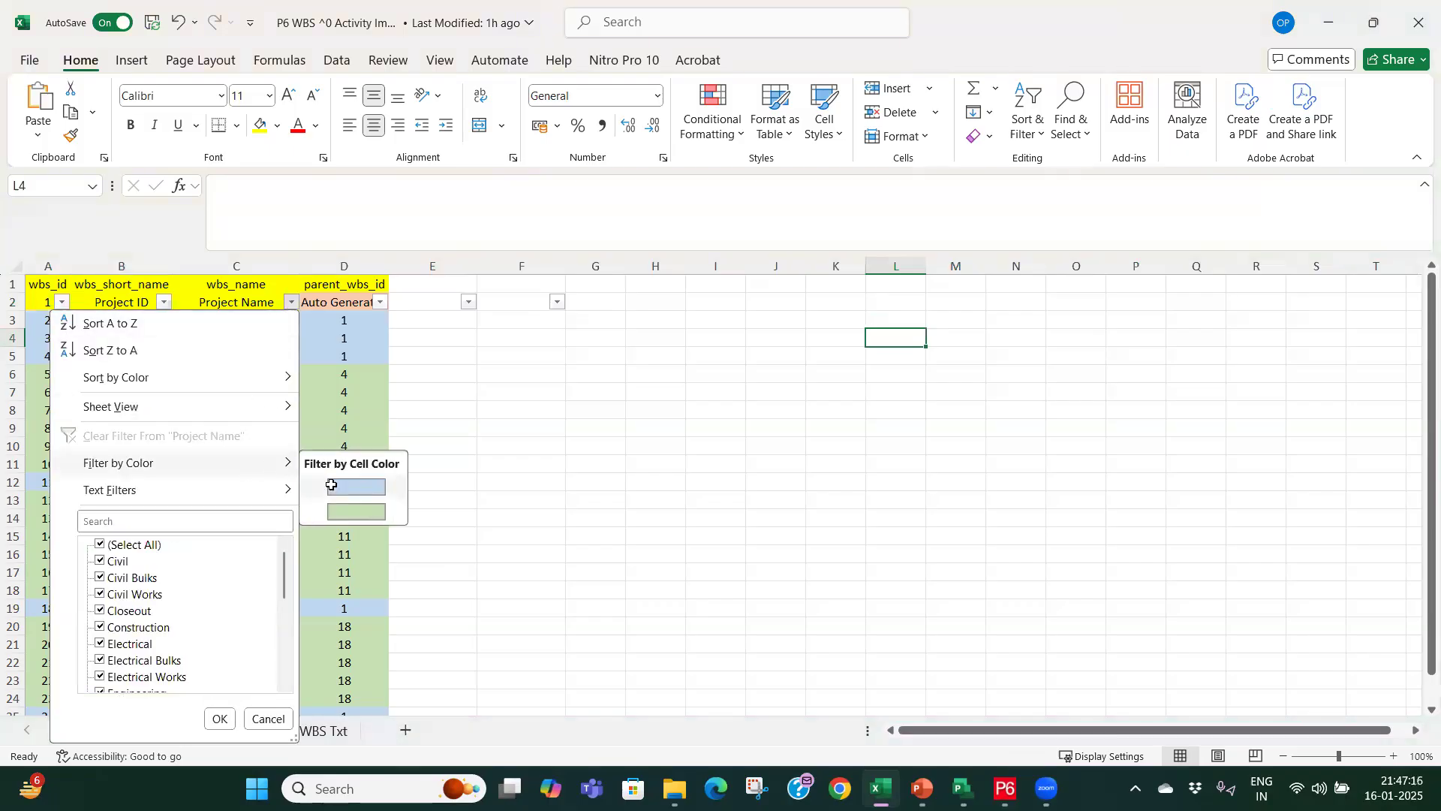
pyautogui.click(353, 487)
pyautogui.moveTo(208, 315); pyautogui.dragTo(214, 408)
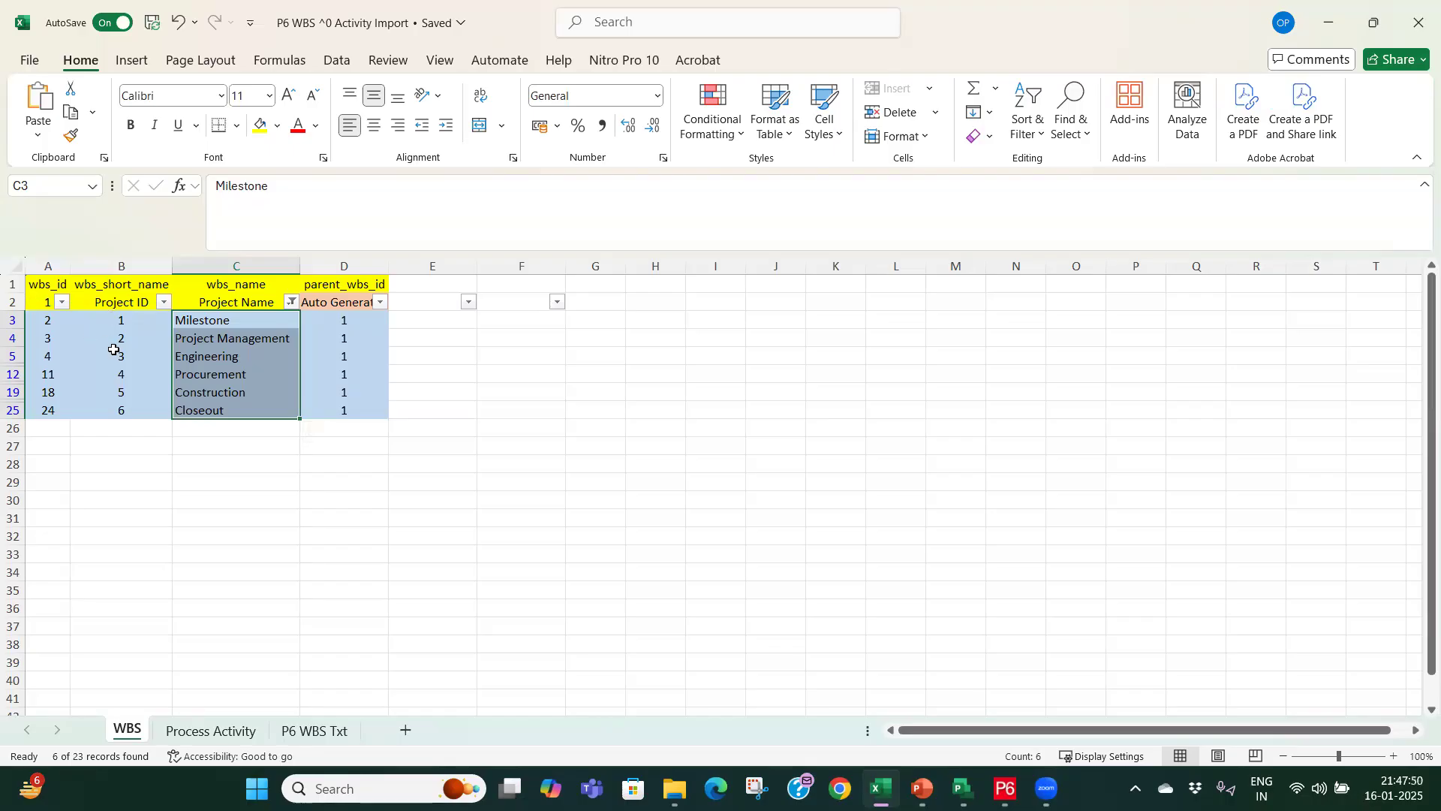
pyautogui.moveTo(122, 322); pyautogui.dragTo(120, 410)
pyautogui.moveTo(130, 352); pyautogui.dragTo(119, 410)
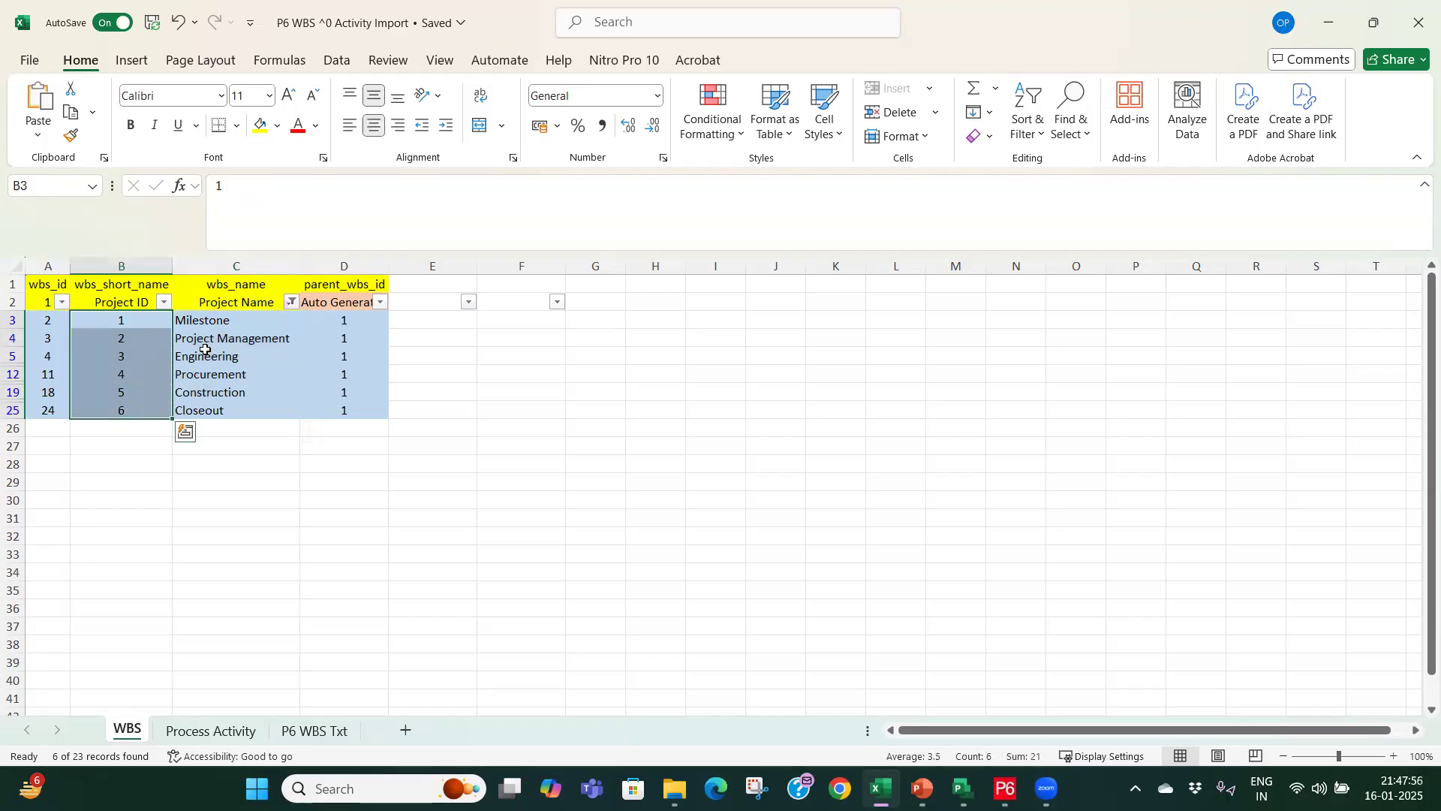
pyautogui.click(291, 301)
pyautogui.click(427, 332)
pyautogui.click(179, 22)
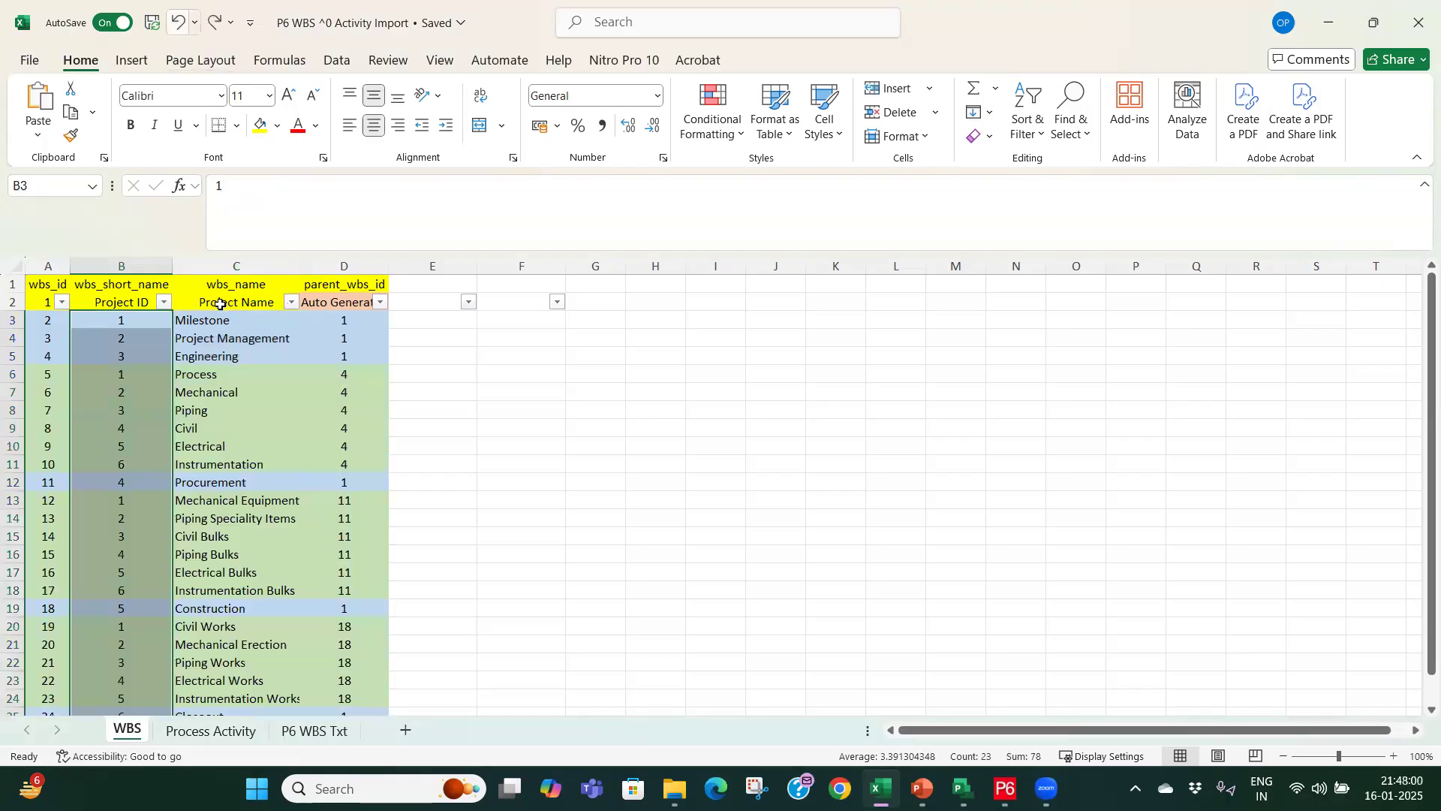
# Step: Examine how the parent_wbs_id values tie the sub-level rows to Engineering, Procurement and Construction
pyautogui.click(231, 391)
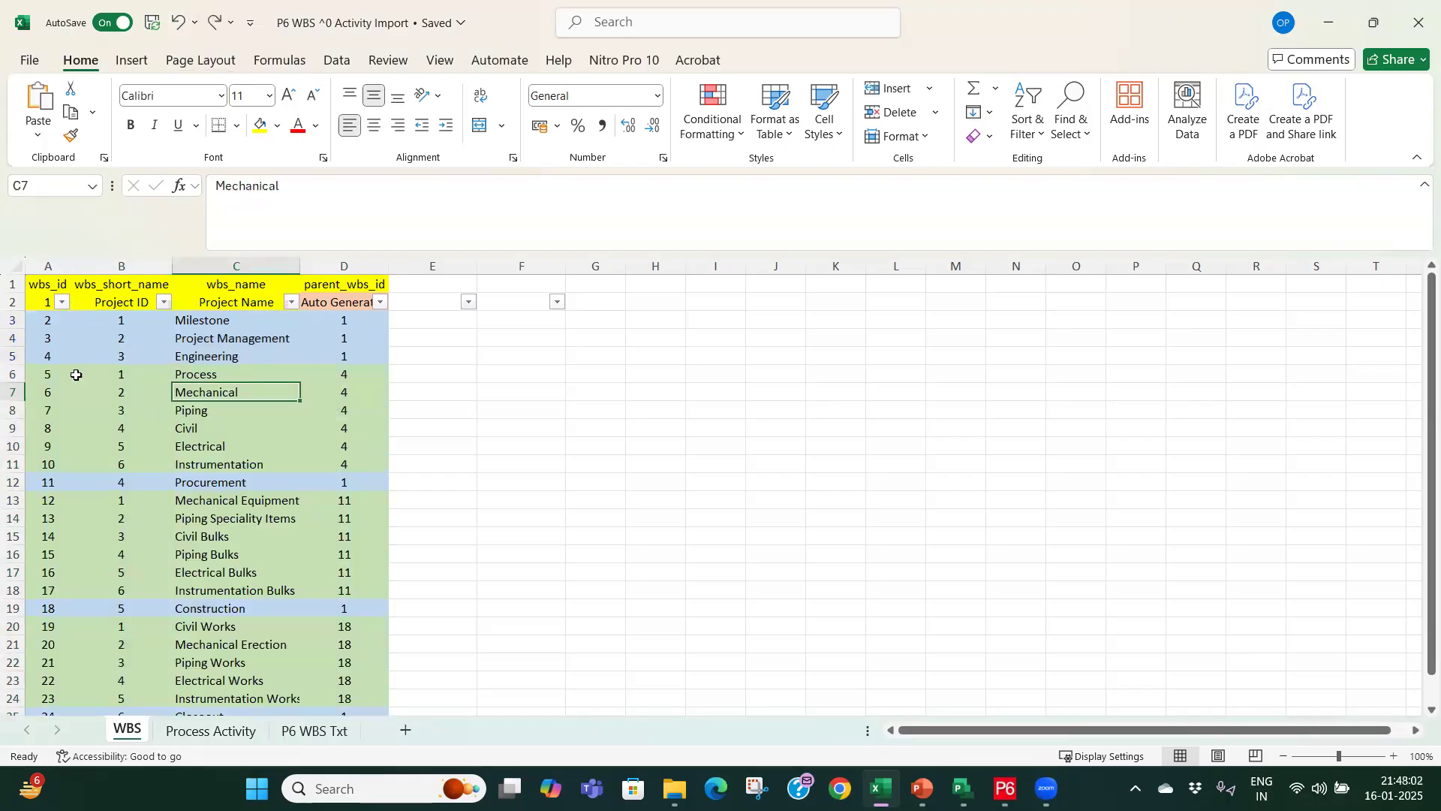
pyautogui.moveTo(15, 357); pyautogui.dragTo(15, 462)
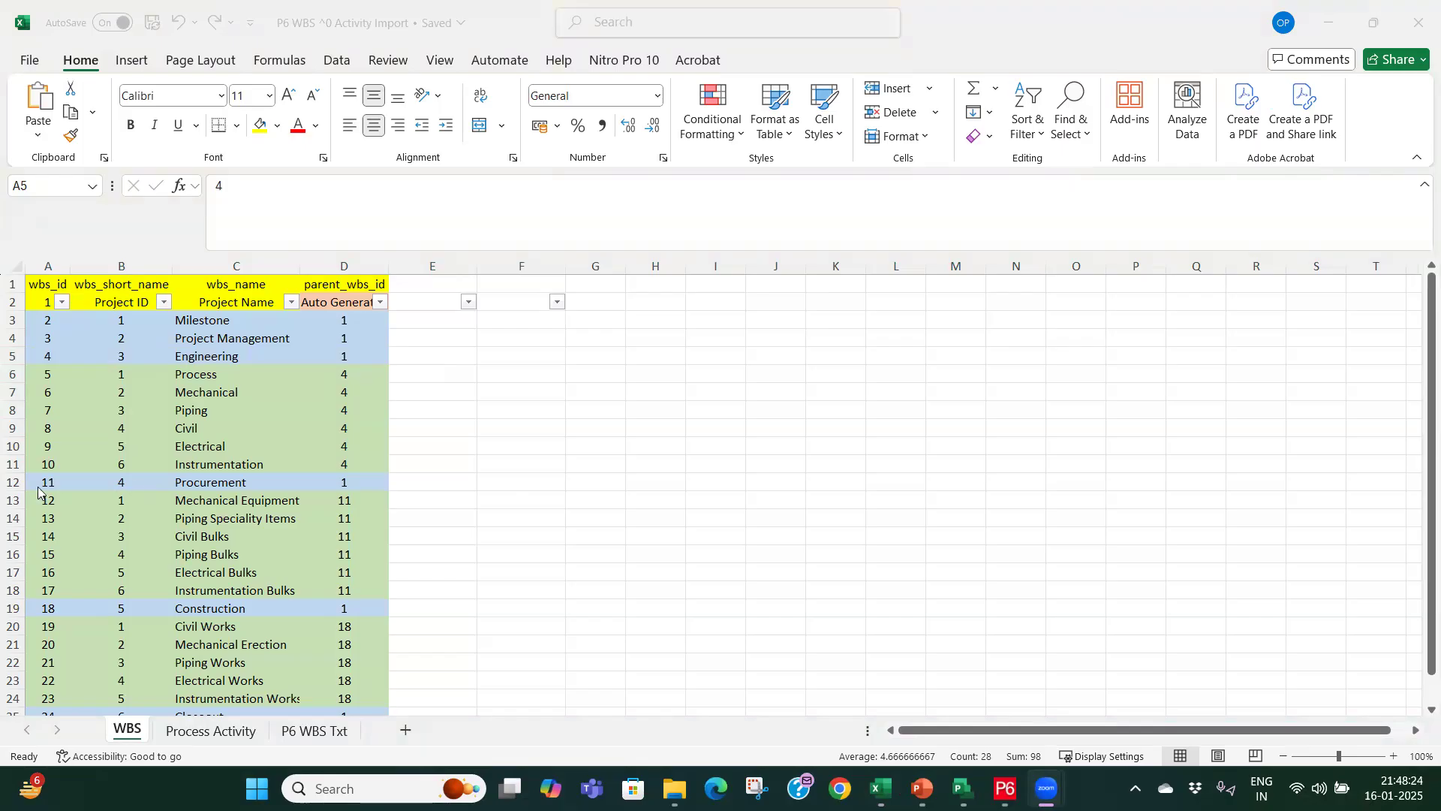
pyautogui.click(12, 482)
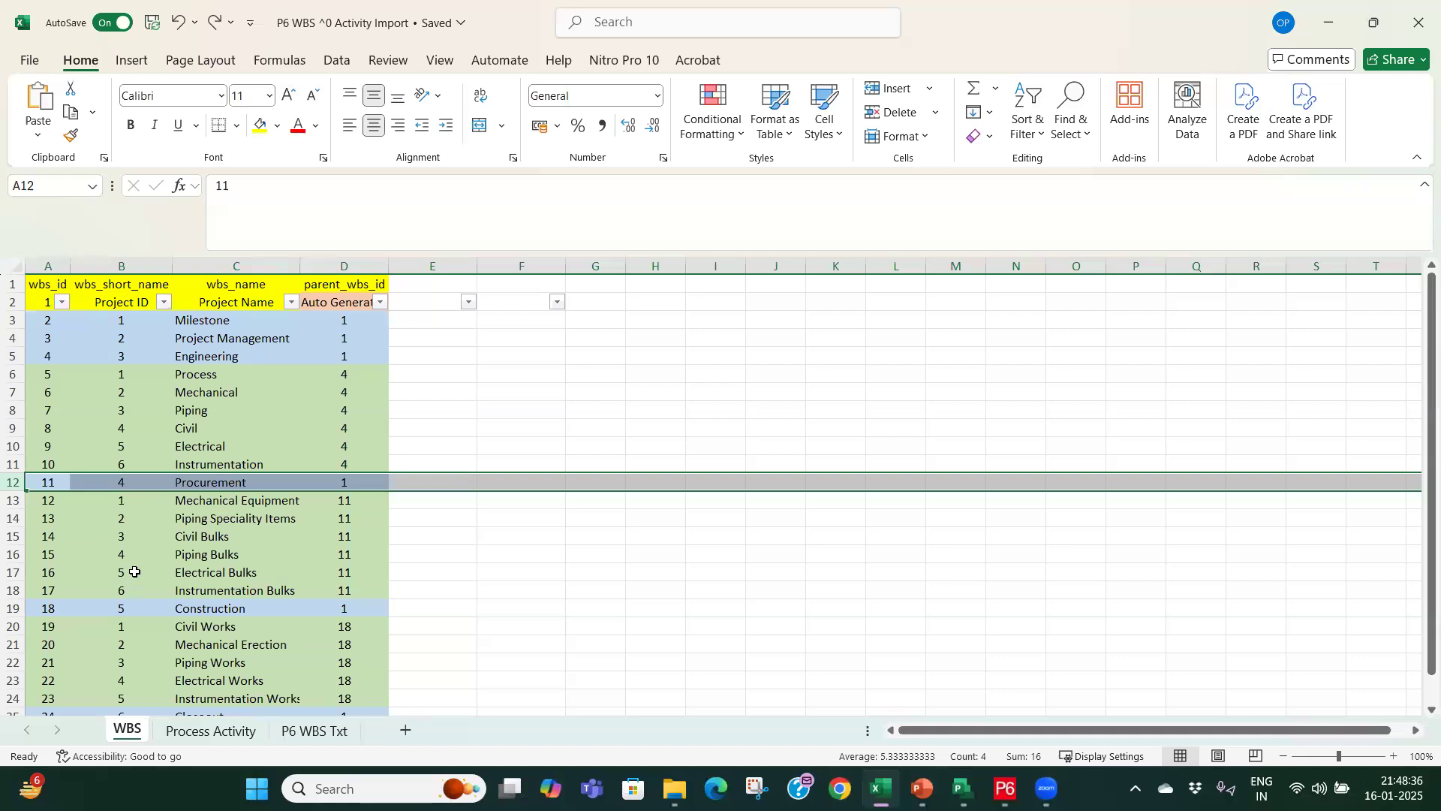
pyautogui.scroll(-2, 135, 572)
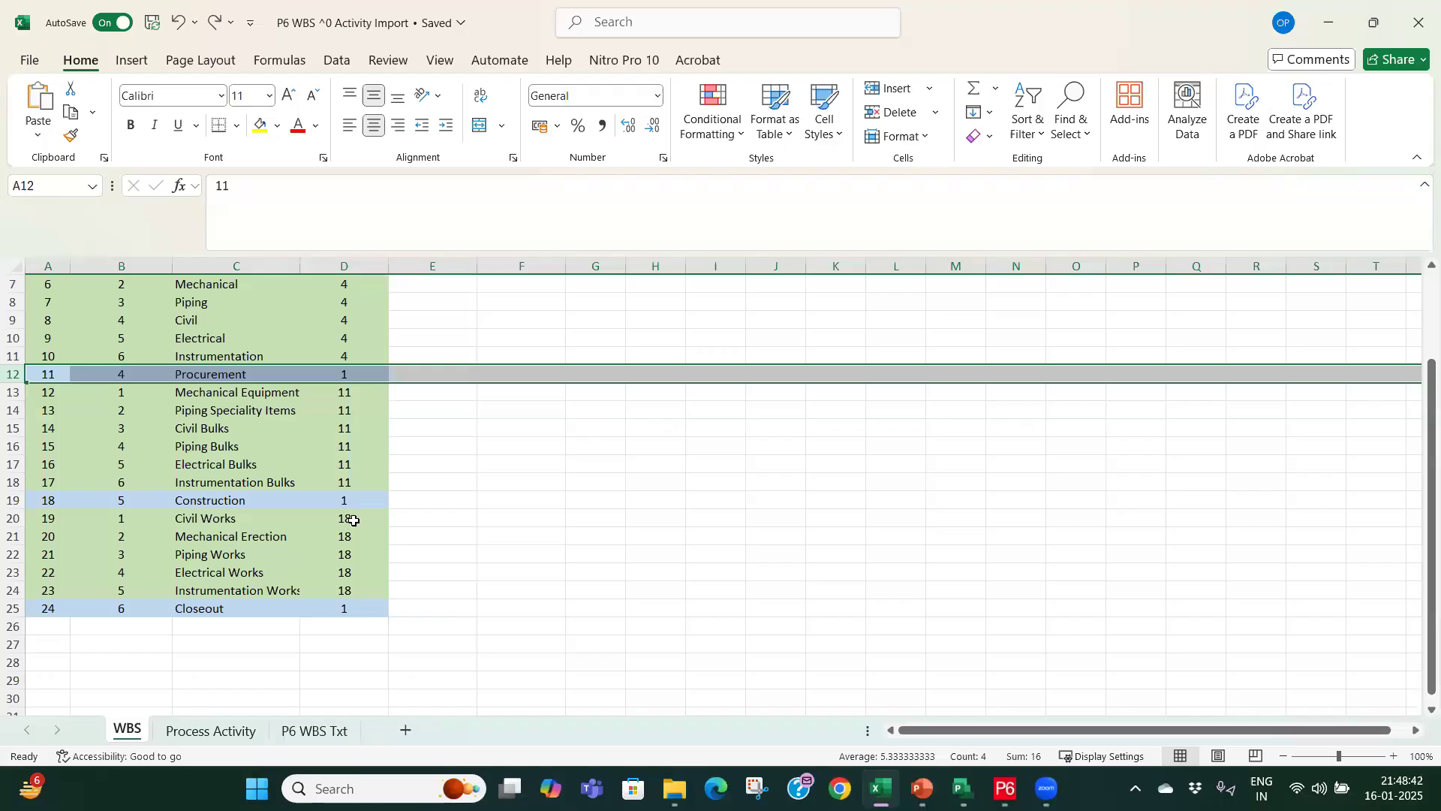
pyautogui.scroll(2, 349, 547)
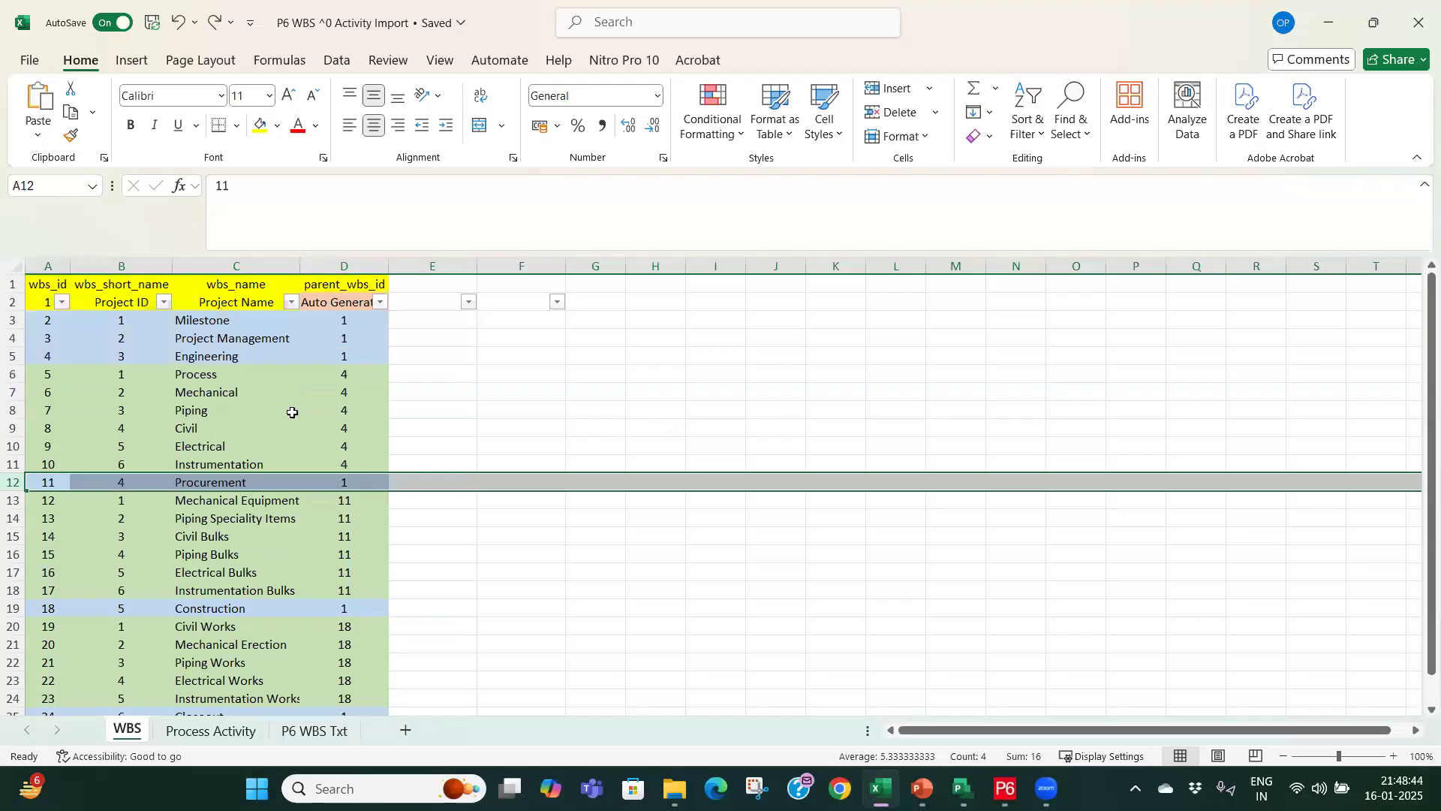
pyautogui.click(293, 410)
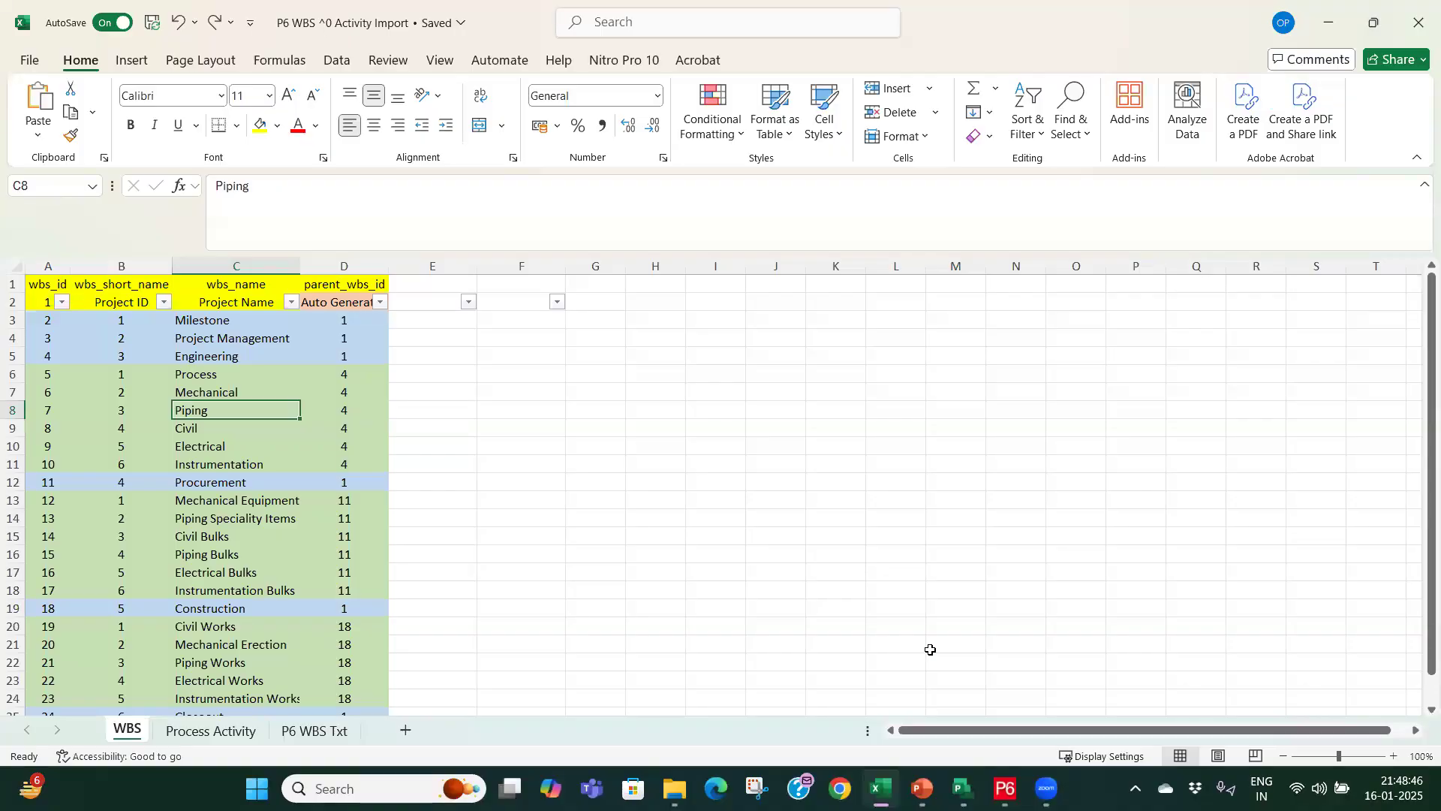
# Step: Switch to Primavera P6 and set up a project export of WBS-IM in Primavera PM (XER) format, version 24.12 or later
pyautogui.click(1005, 788)
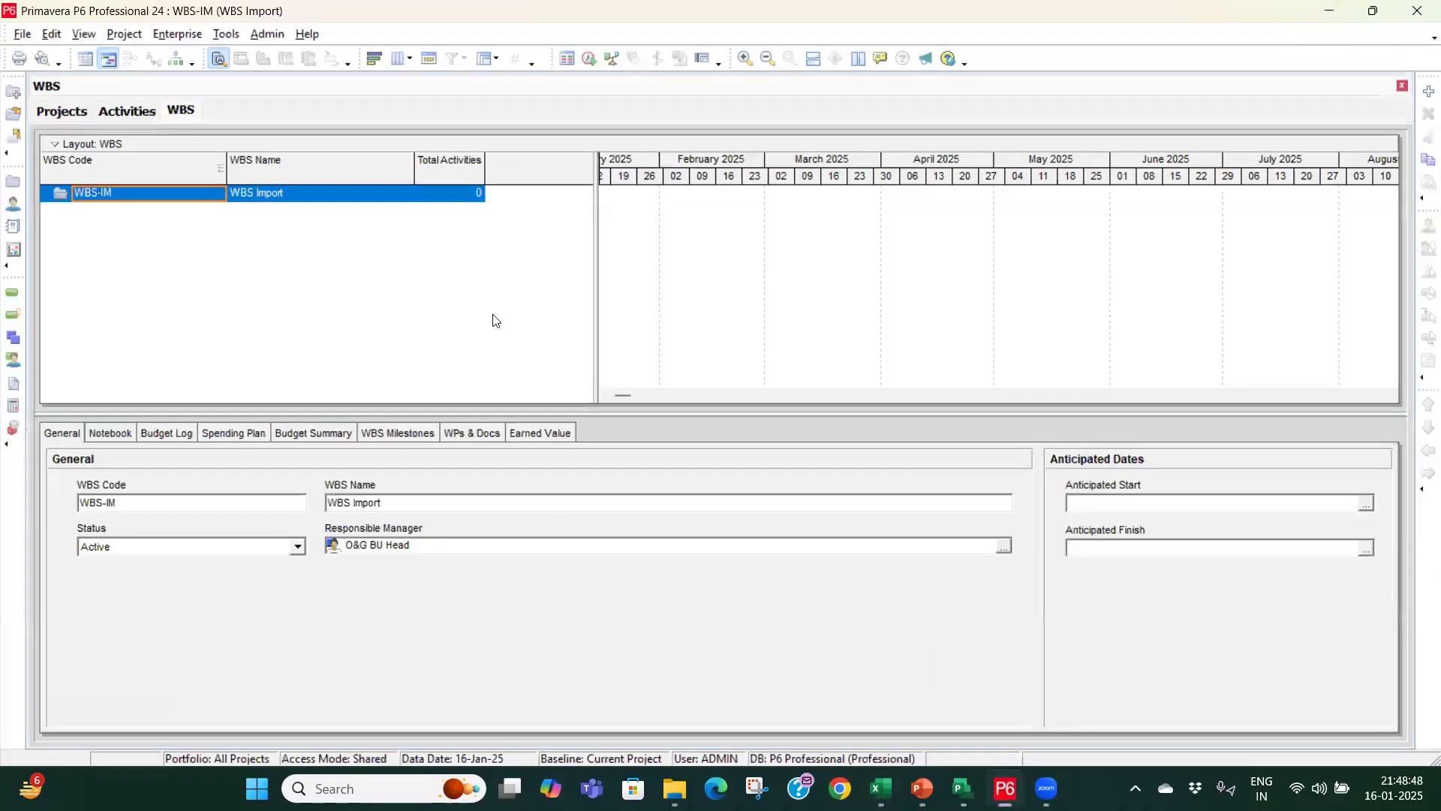
pyautogui.click(21, 34)
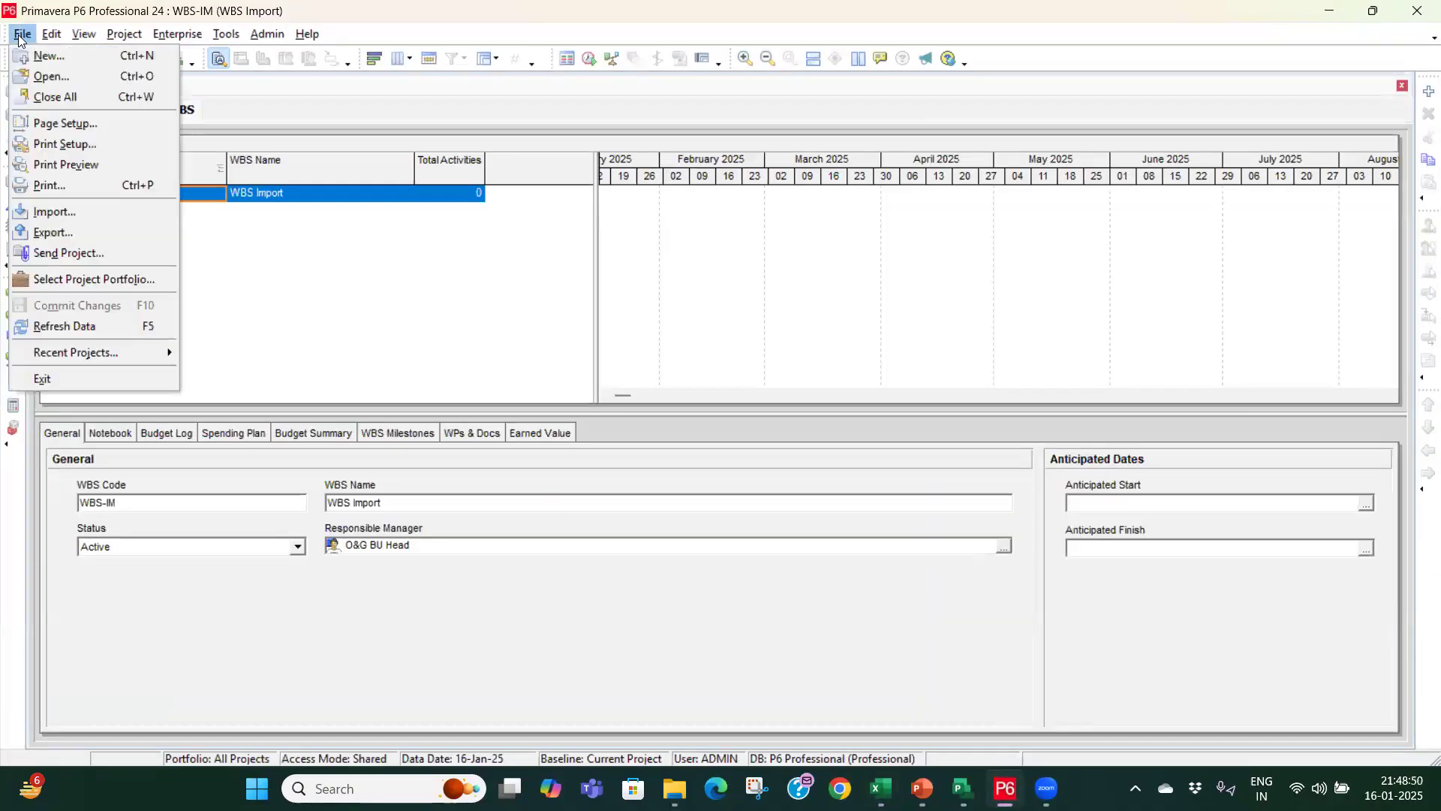
pyautogui.click(52, 232)
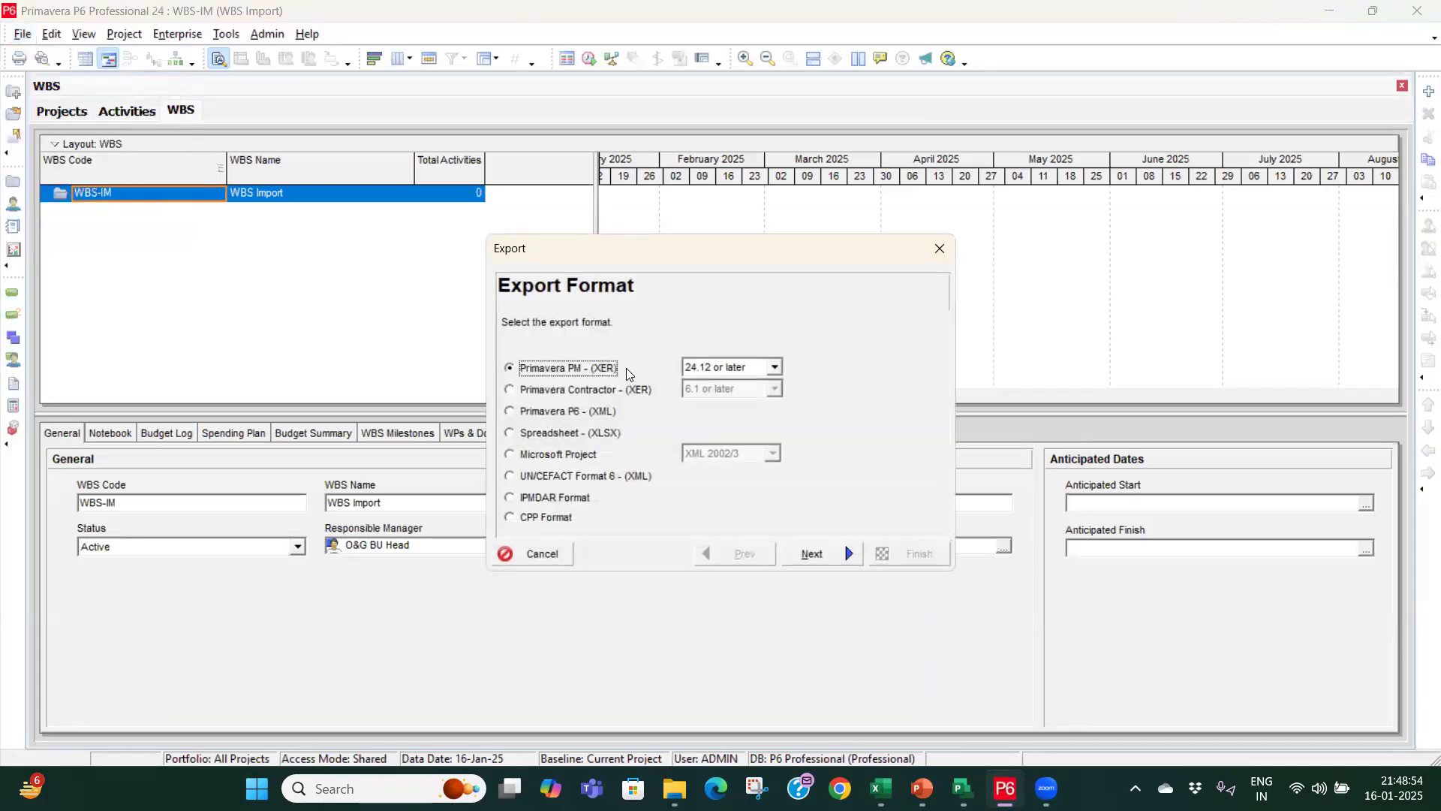
pyautogui.click(775, 368)
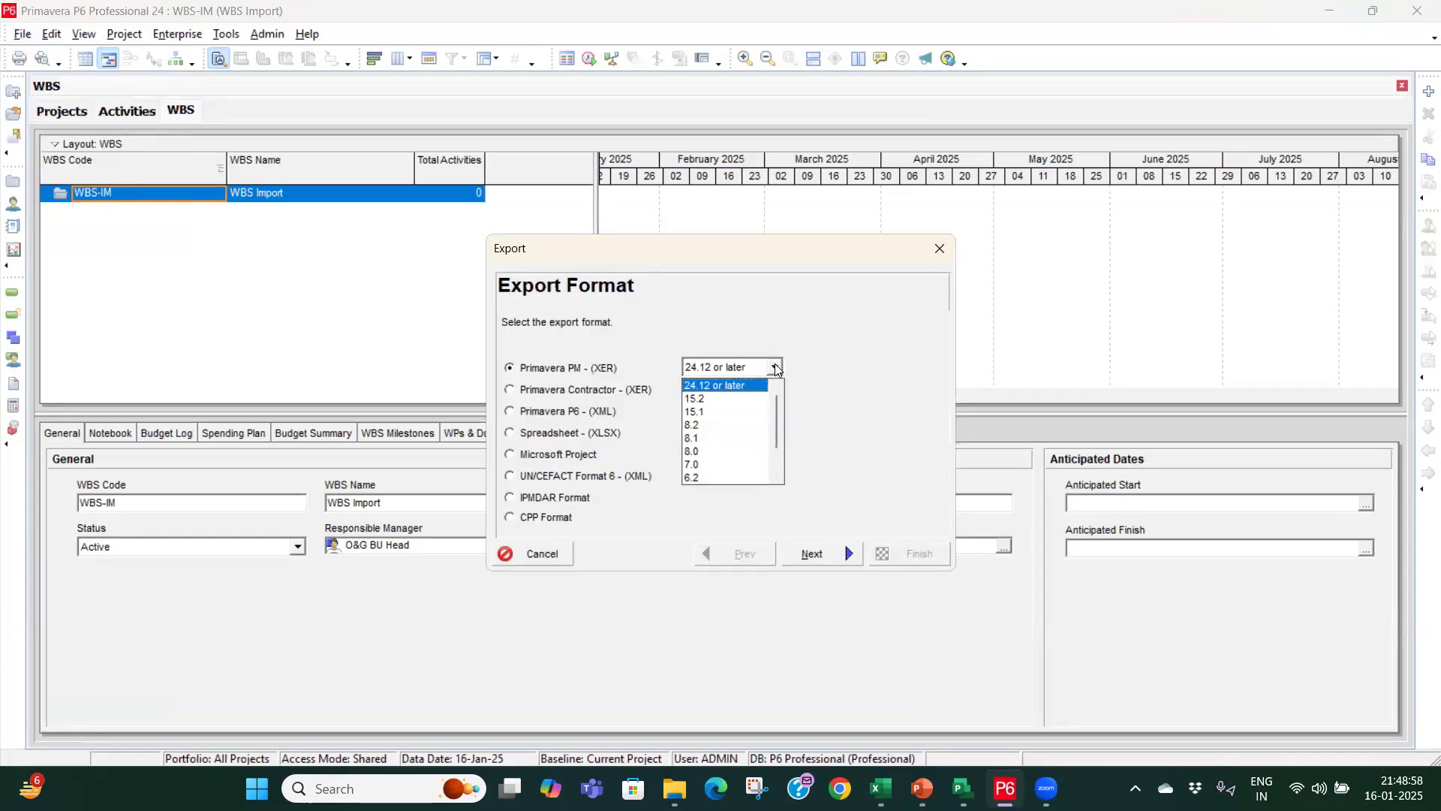
pyautogui.click(775, 367)
pyautogui.click(821, 560)
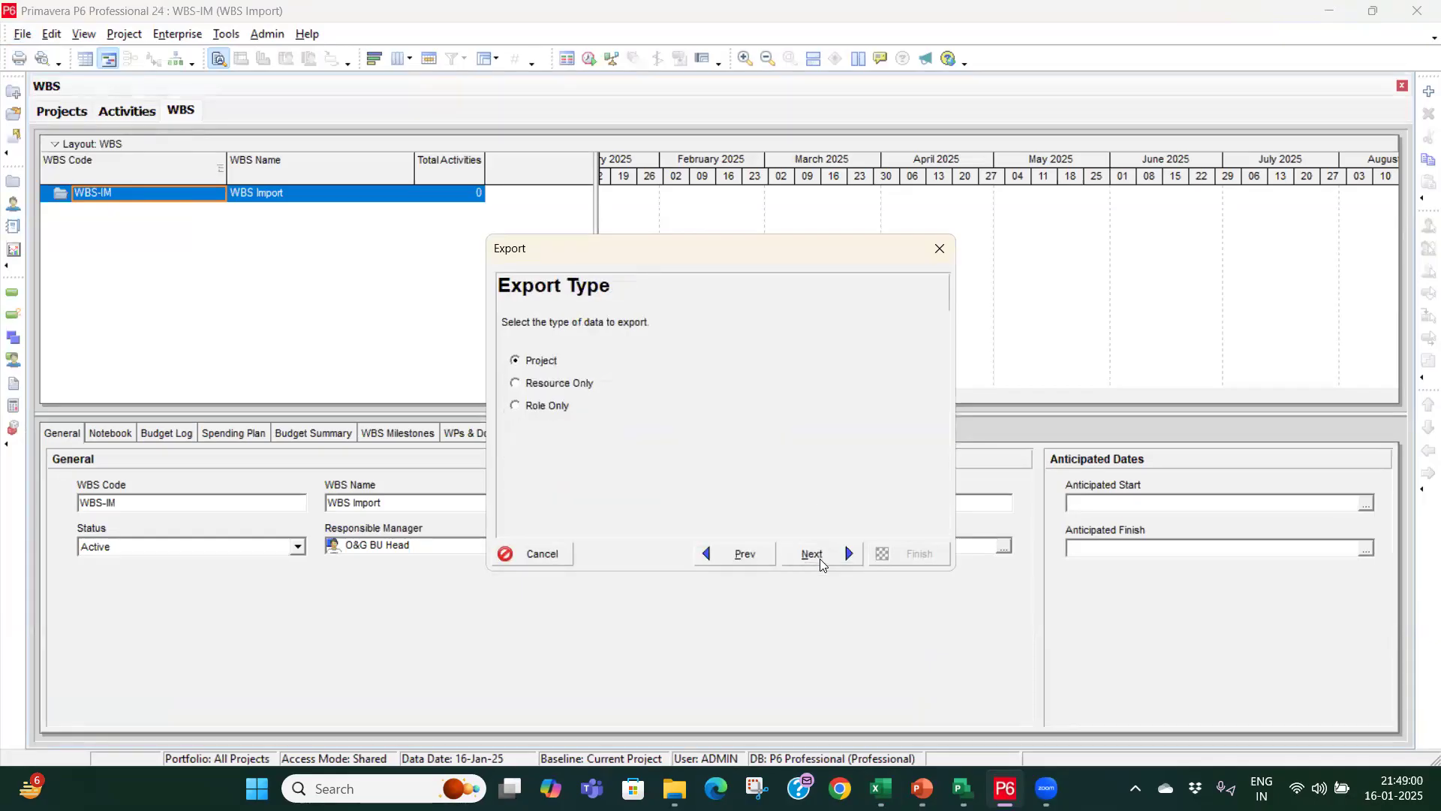
pyautogui.click(812, 556)
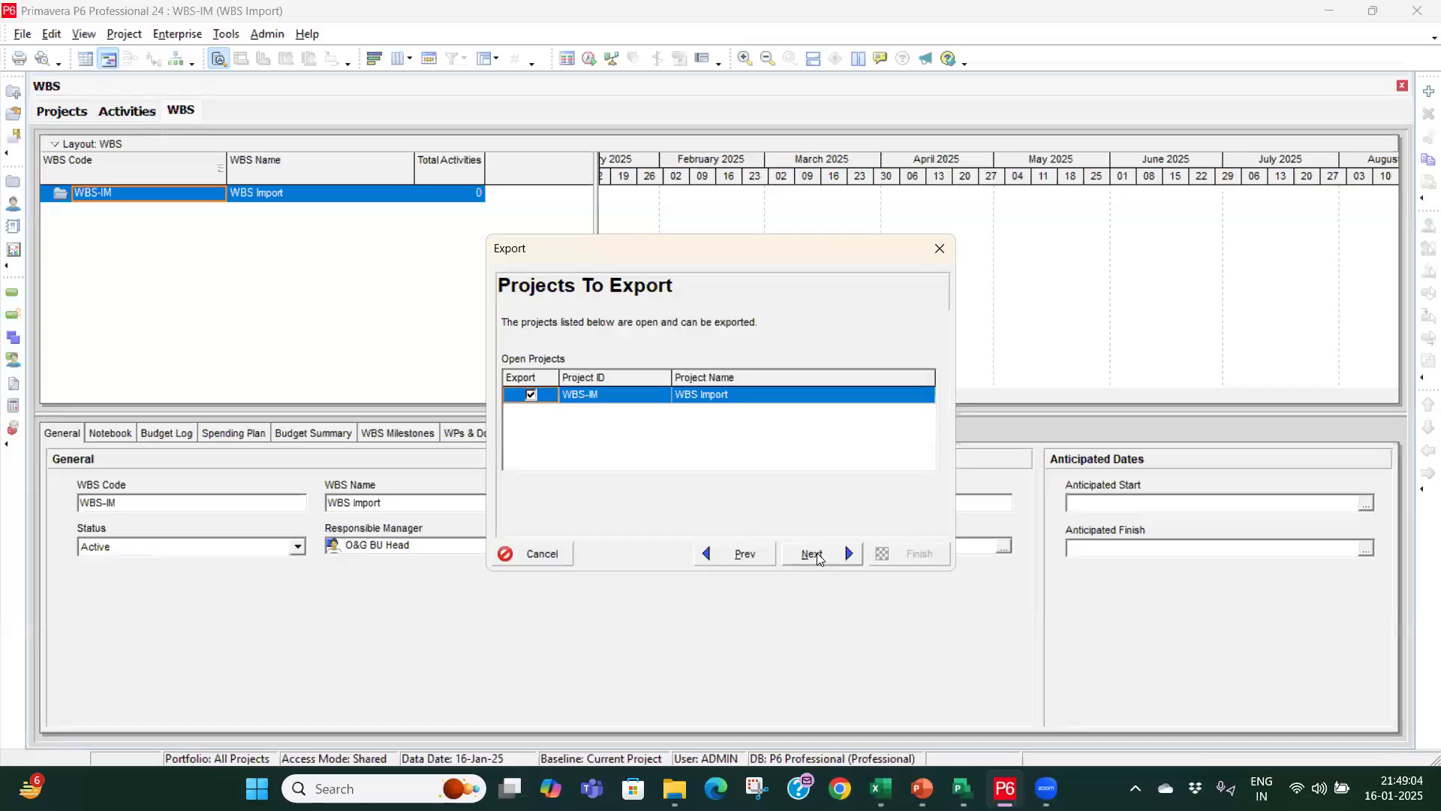
pyautogui.click(816, 554)
# Step: Save the export as the XER file WBS-IM in the Day-4 folder of Primavera Oil & Gas, and finish the export
pyautogui.click(781, 383)
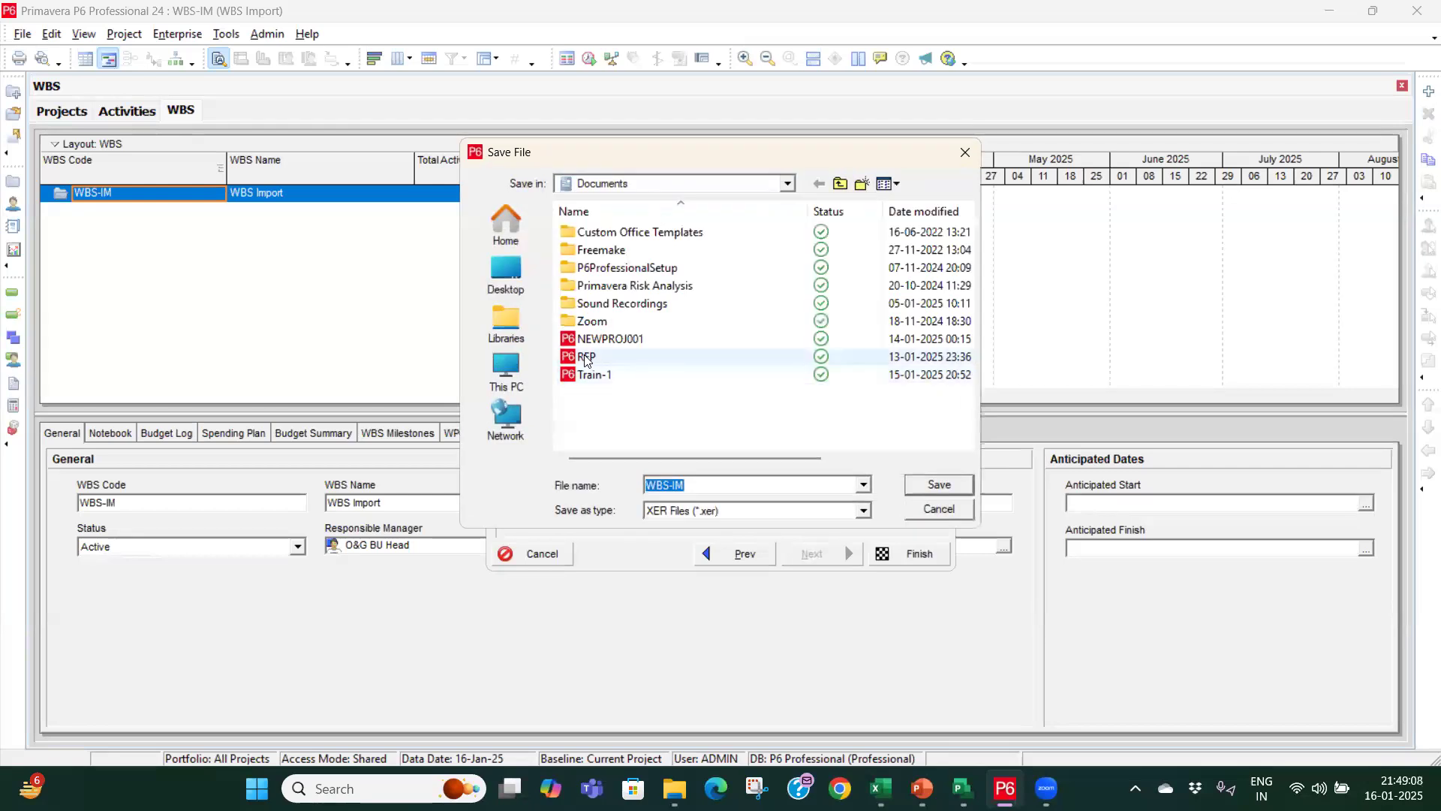
pyautogui.click(514, 371)
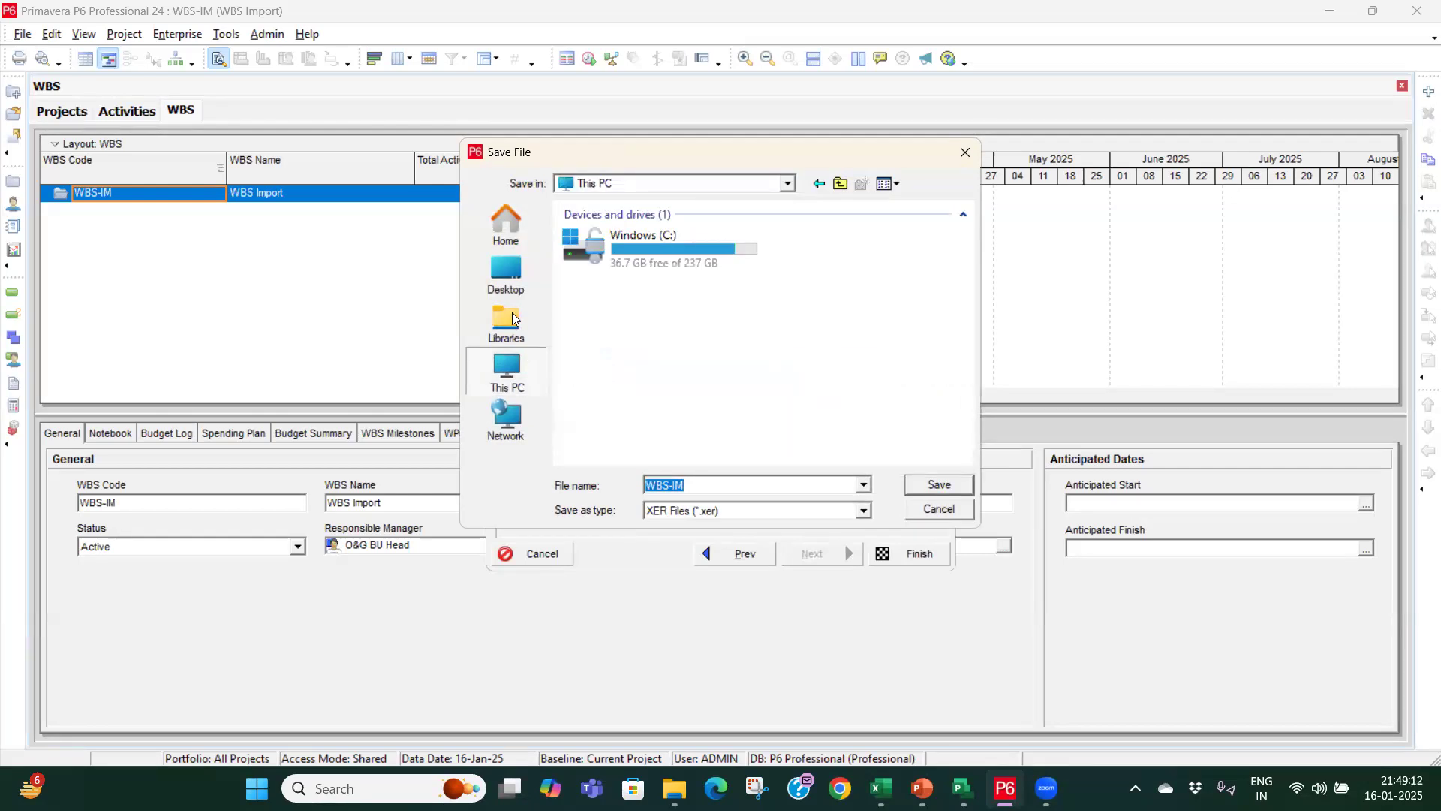
pyautogui.click(509, 284)
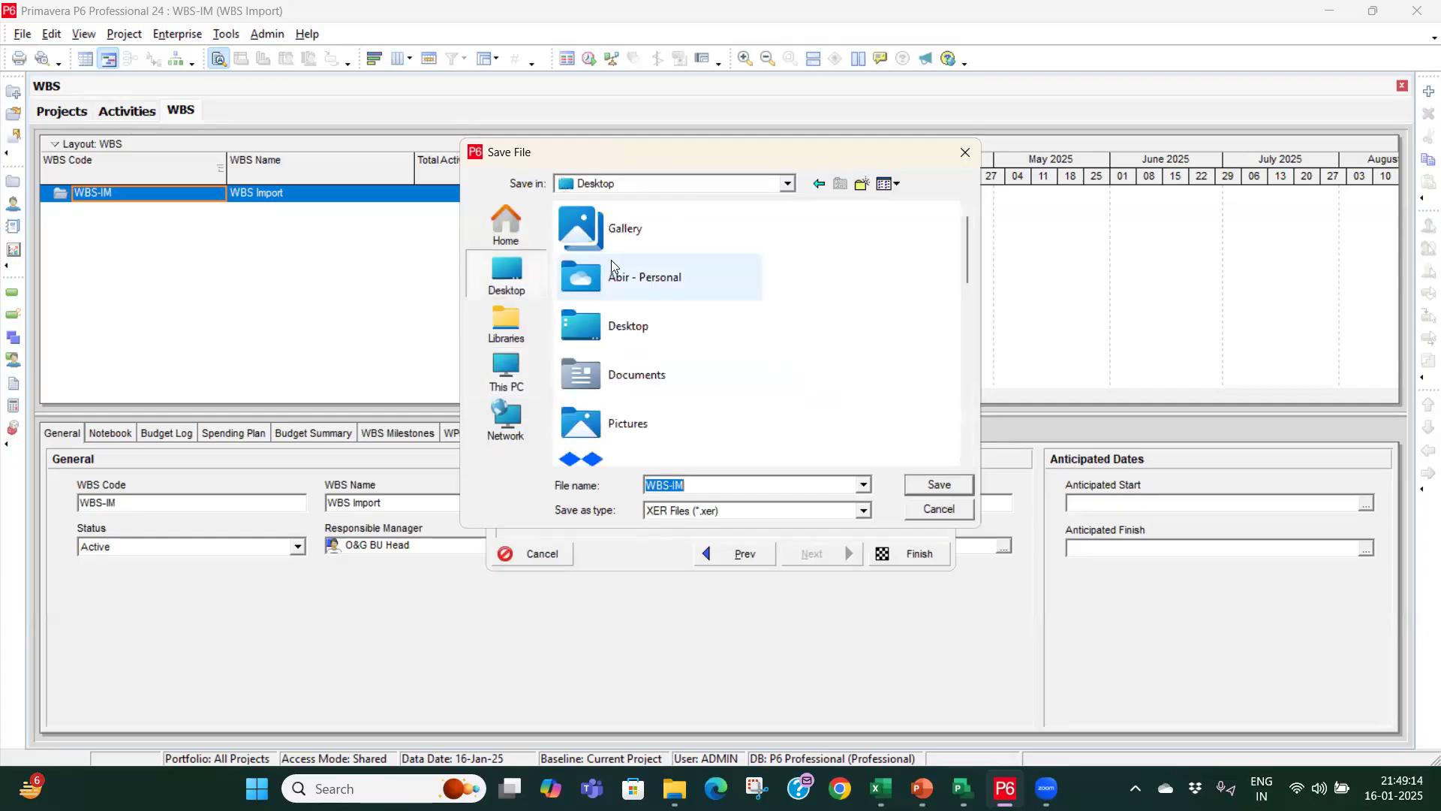
pyautogui.scroll(-3, 638, 342)
pyautogui.scroll(3, 645, 367)
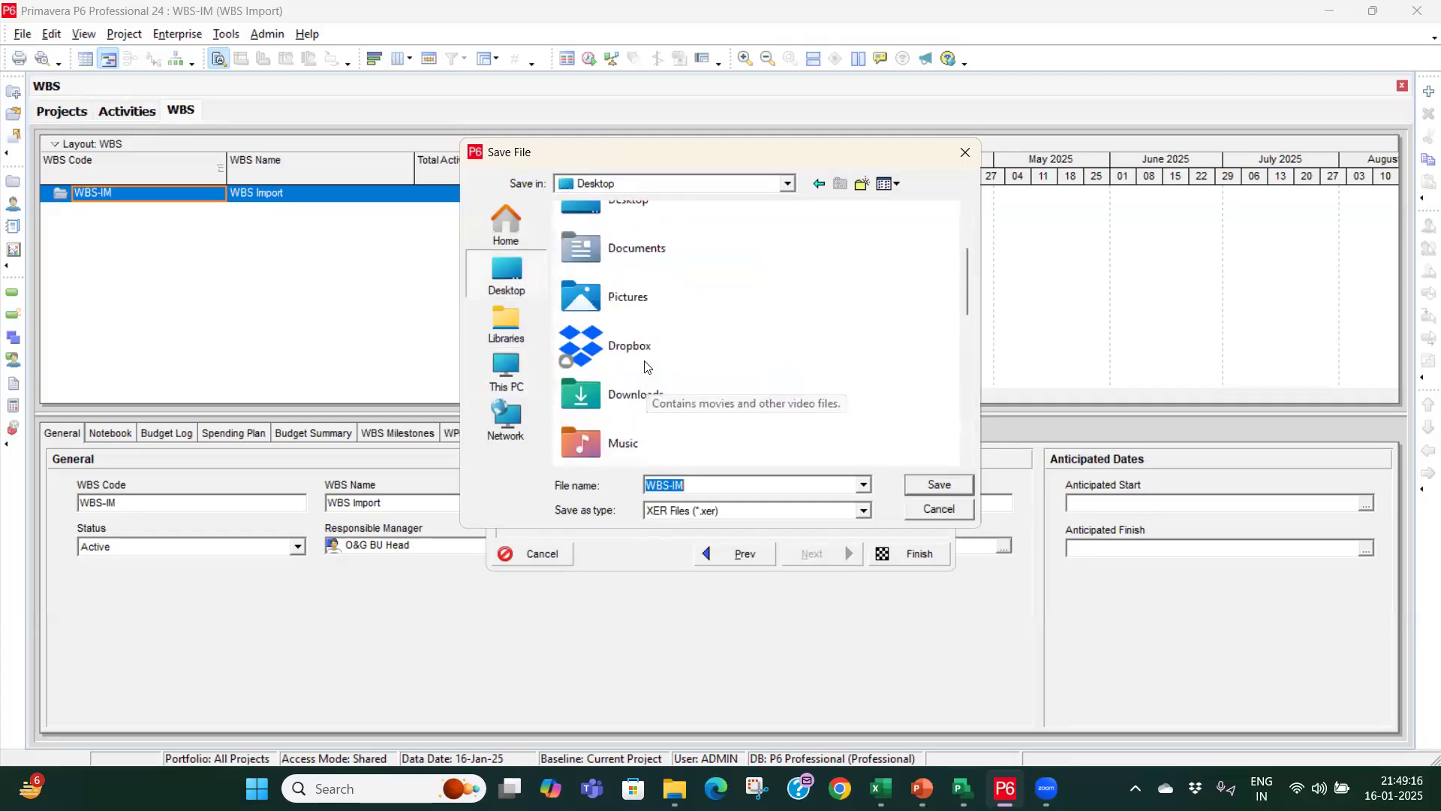
pyautogui.doubleClick(636, 218)
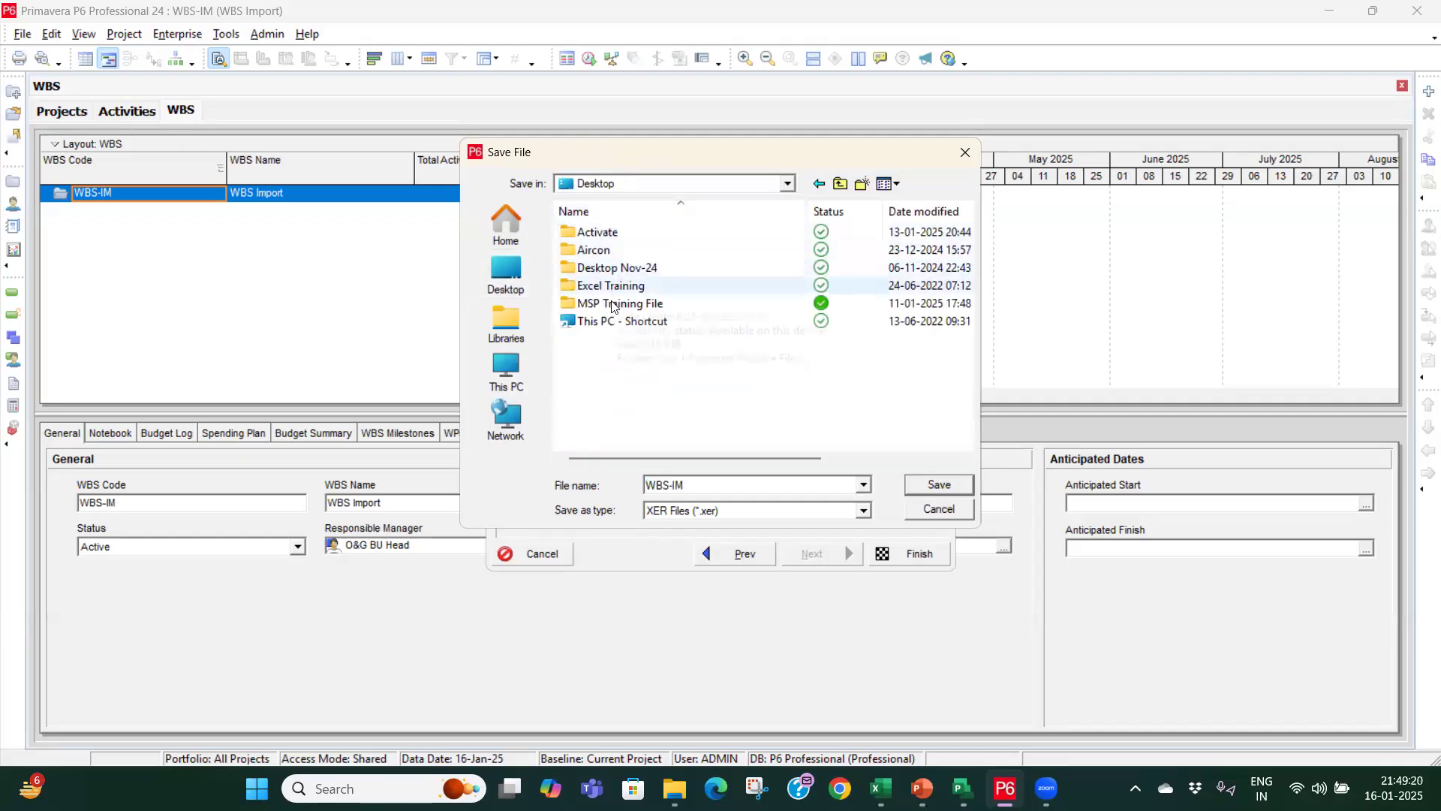
pyautogui.doubleClick(611, 303)
pyautogui.doubleClick(613, 268)
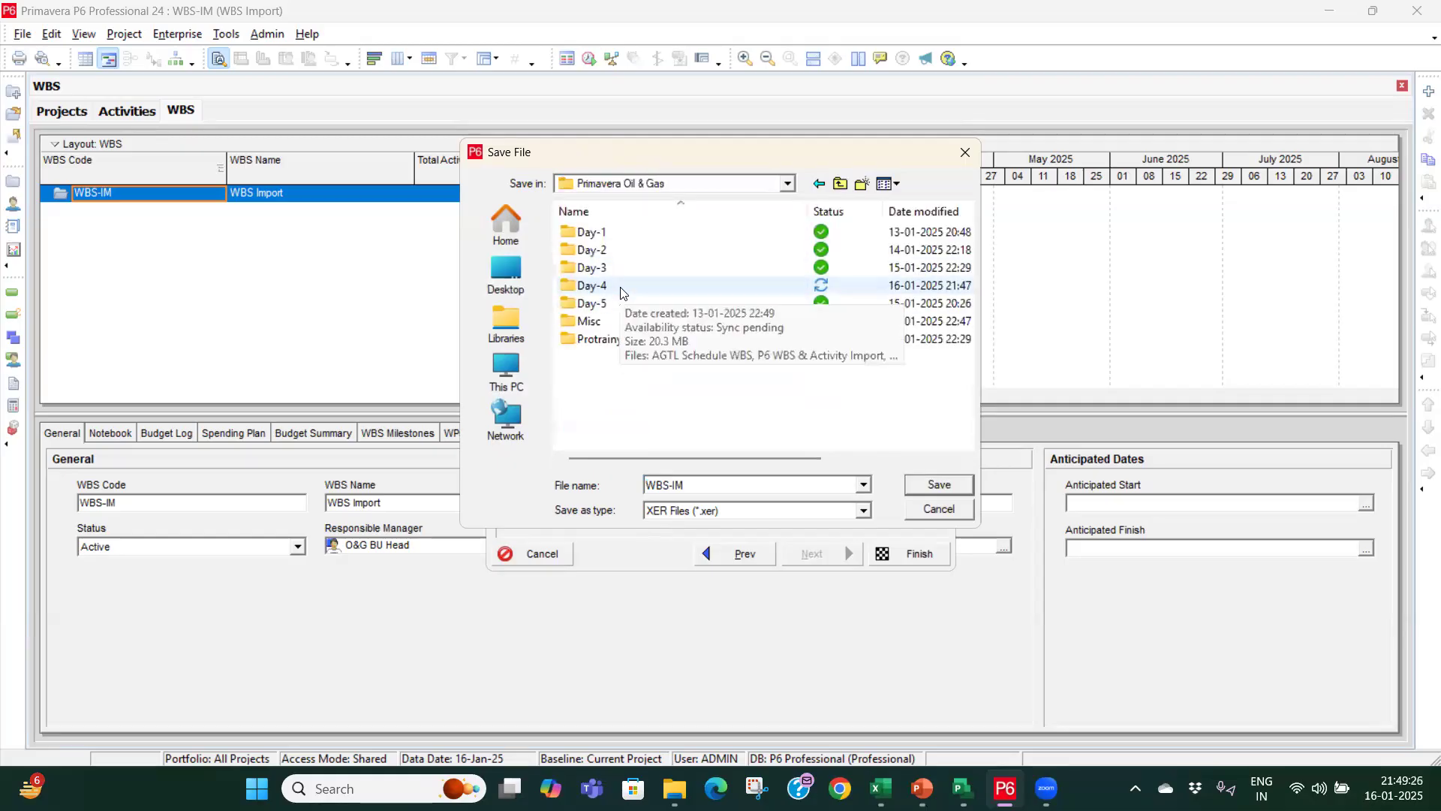
pyautogui.doubleClick(592, 286)
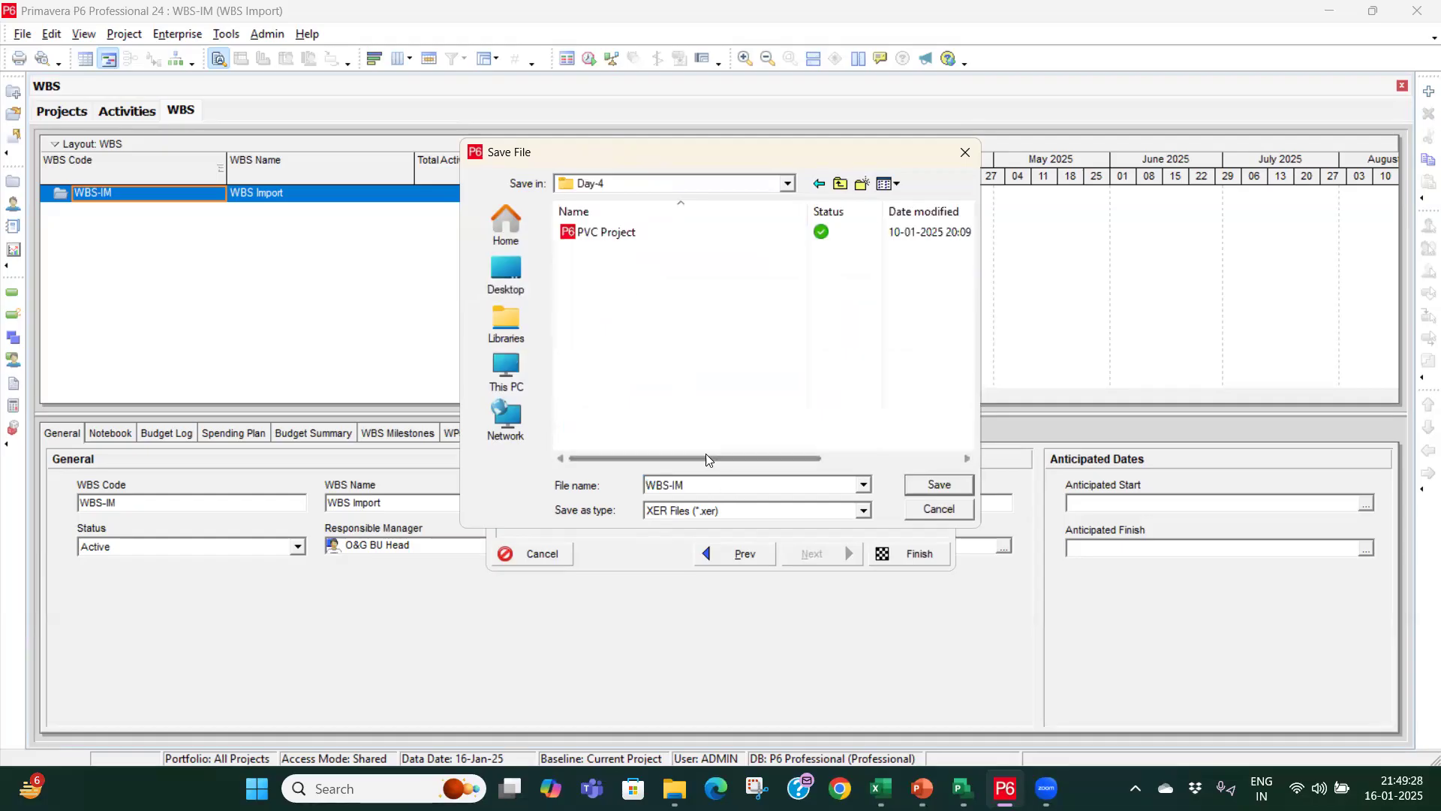
pyautogui.click(940, 485)
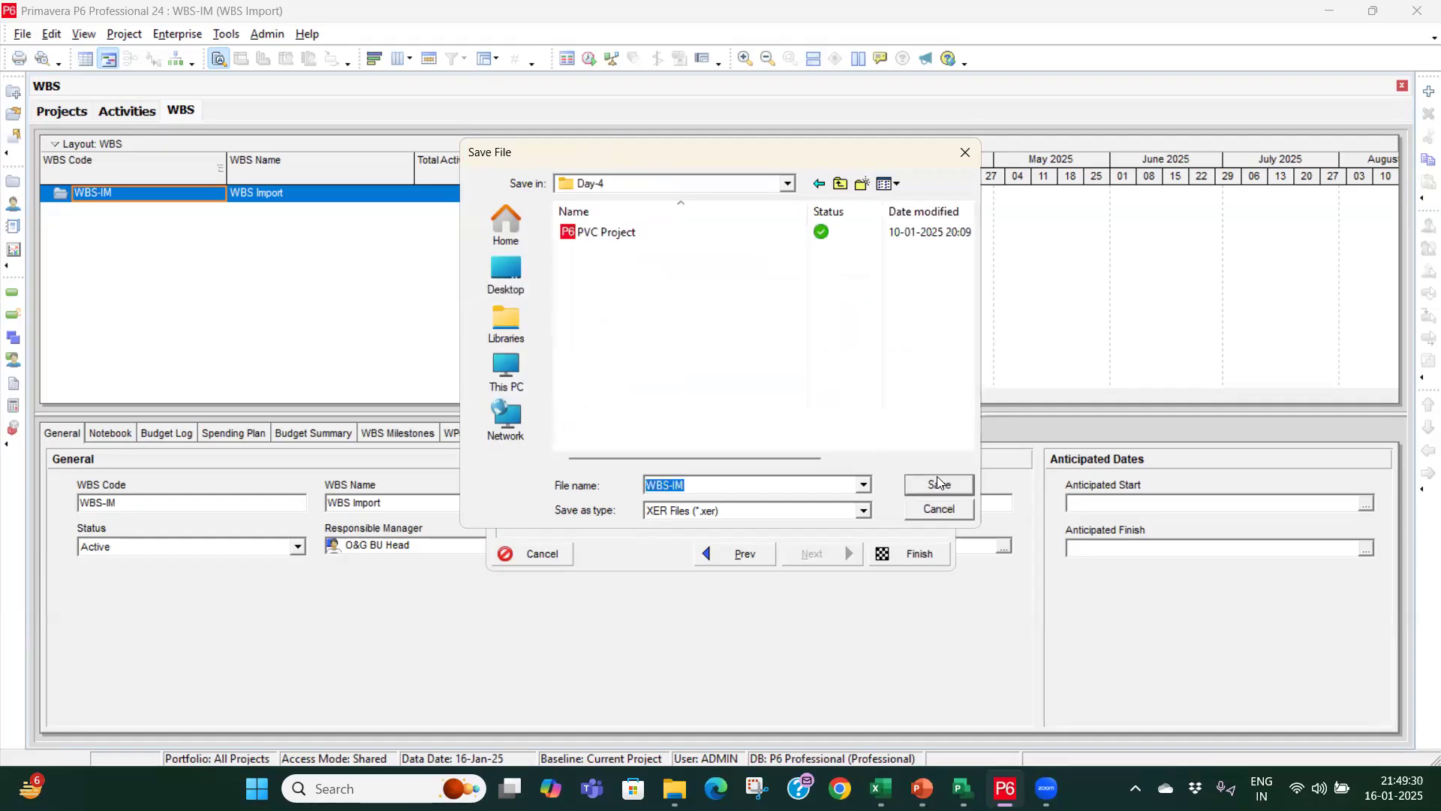
pyautogui.click(908, 553)
pyautogui.click(893, 553)
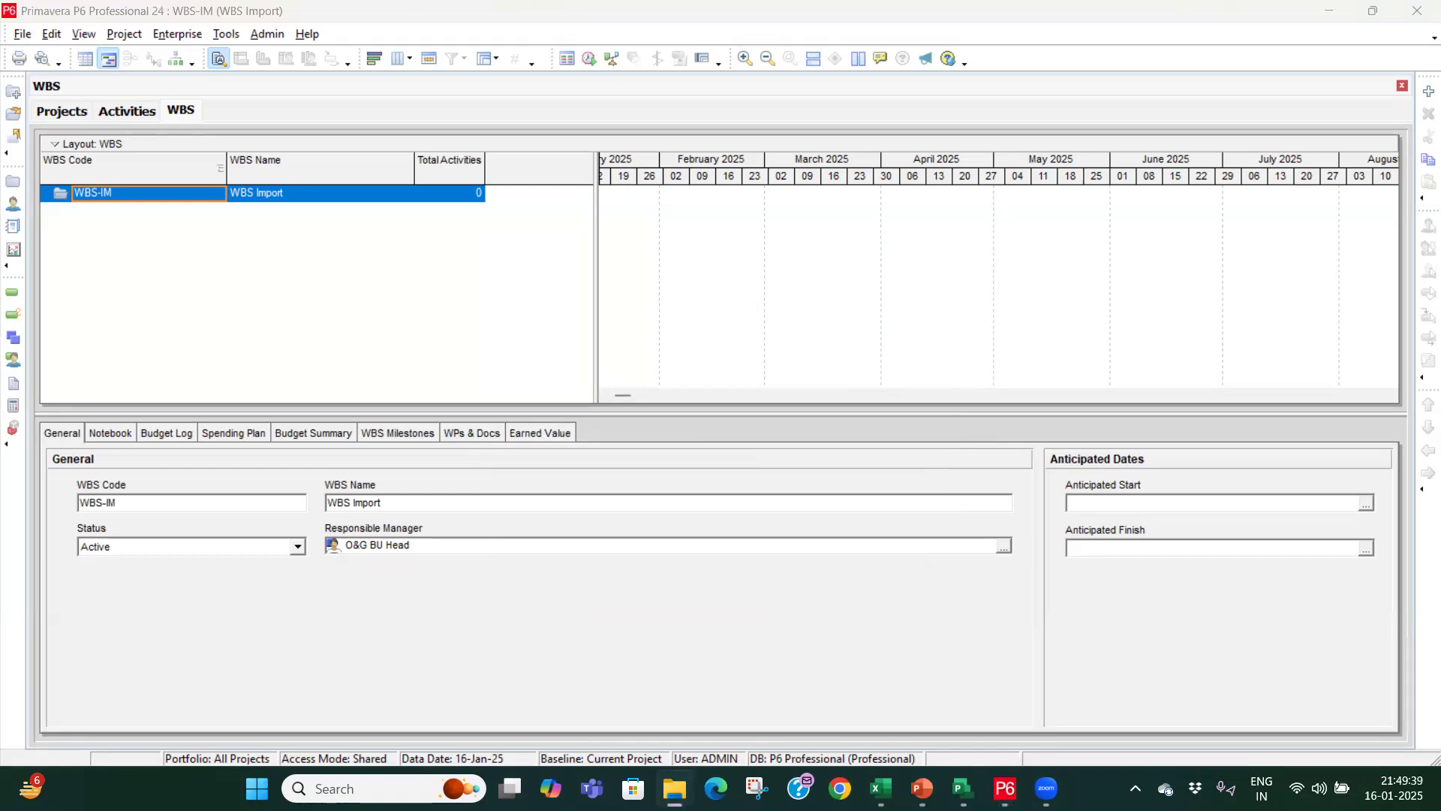
# Step: Open the exported WBS-IM file from the Day-4 folder in Notepad, maximized, at the PROJWBS table near its end
pyautogui.hotkey('alt', 'Tab')
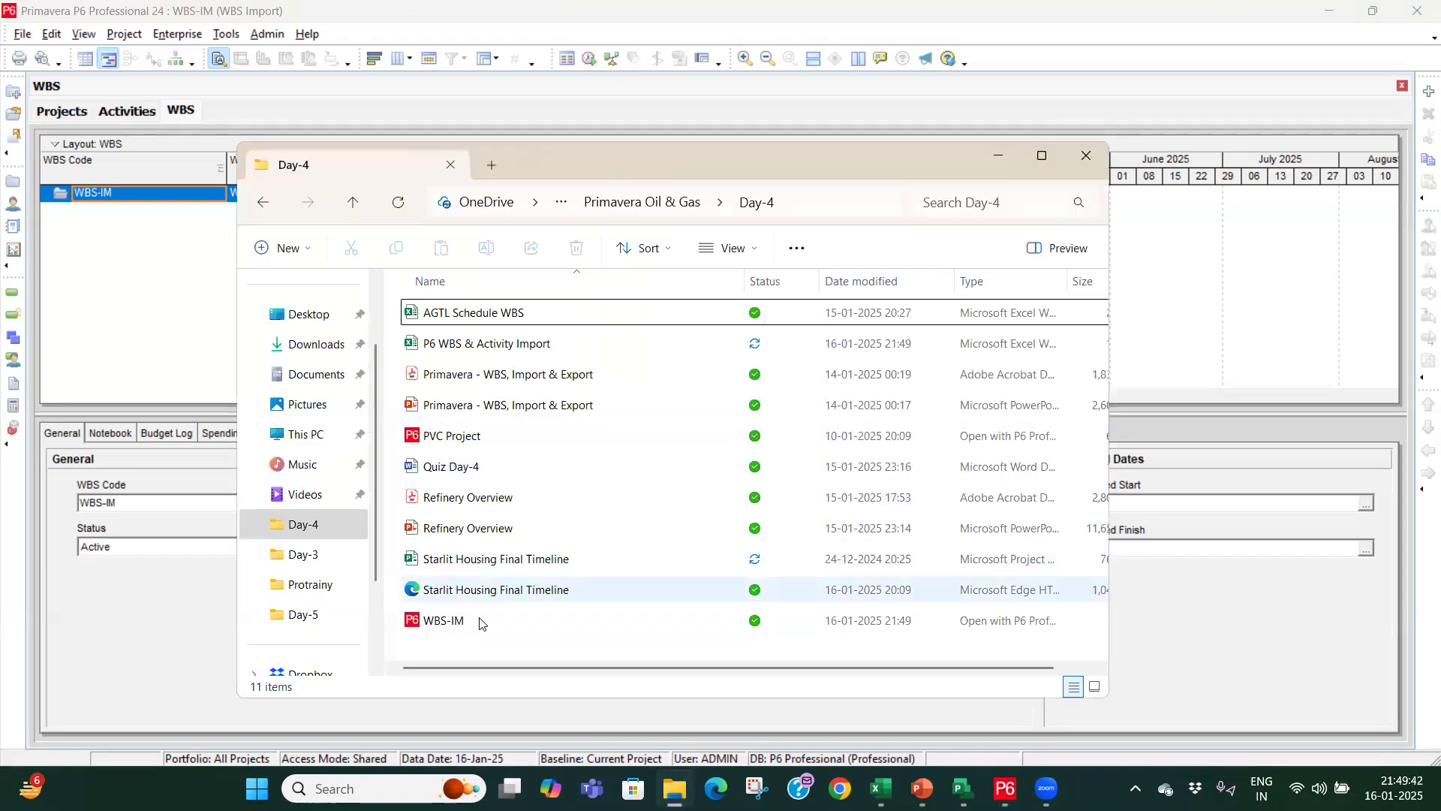
pyautogui.click(443, 621)
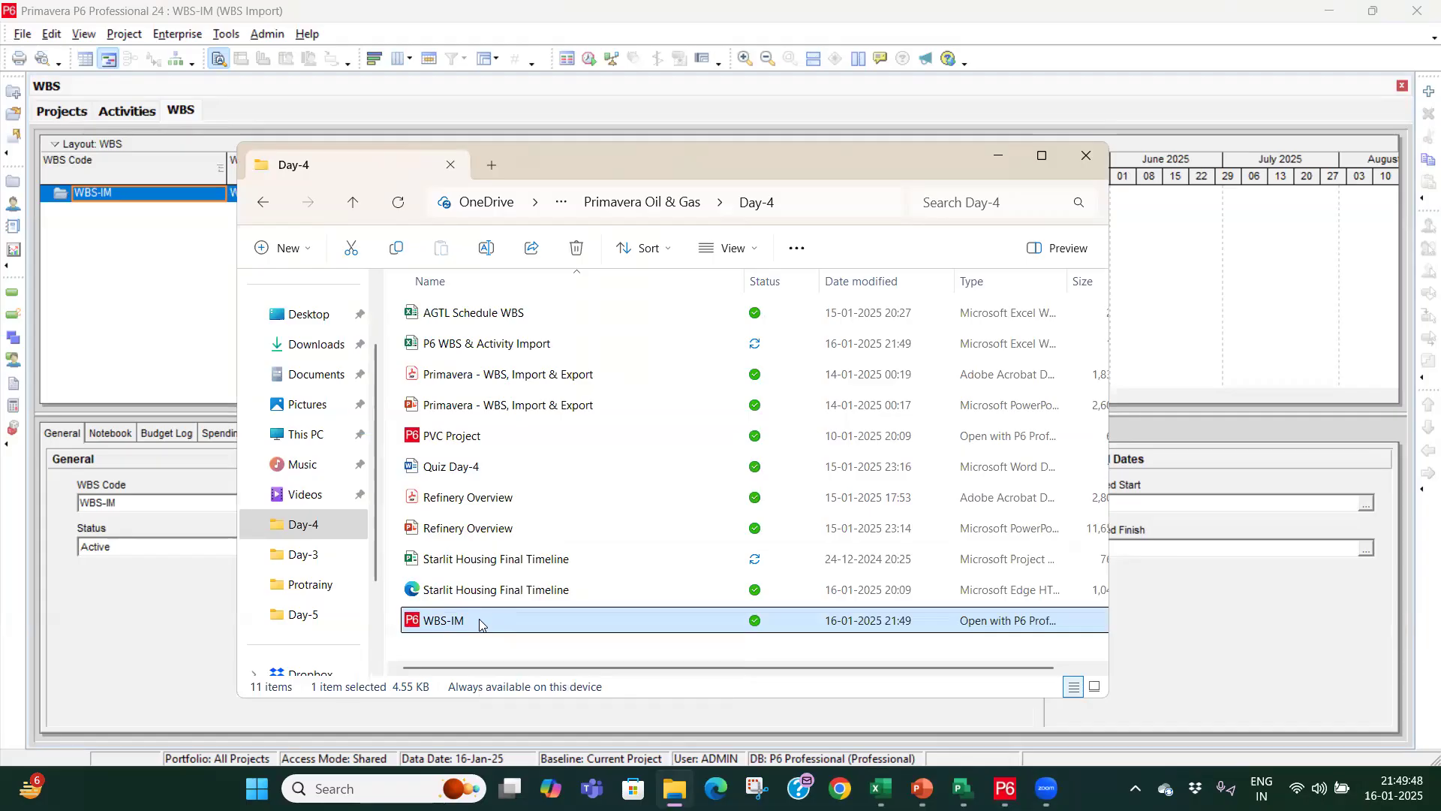
pyautogui.rightClick(481, 625)
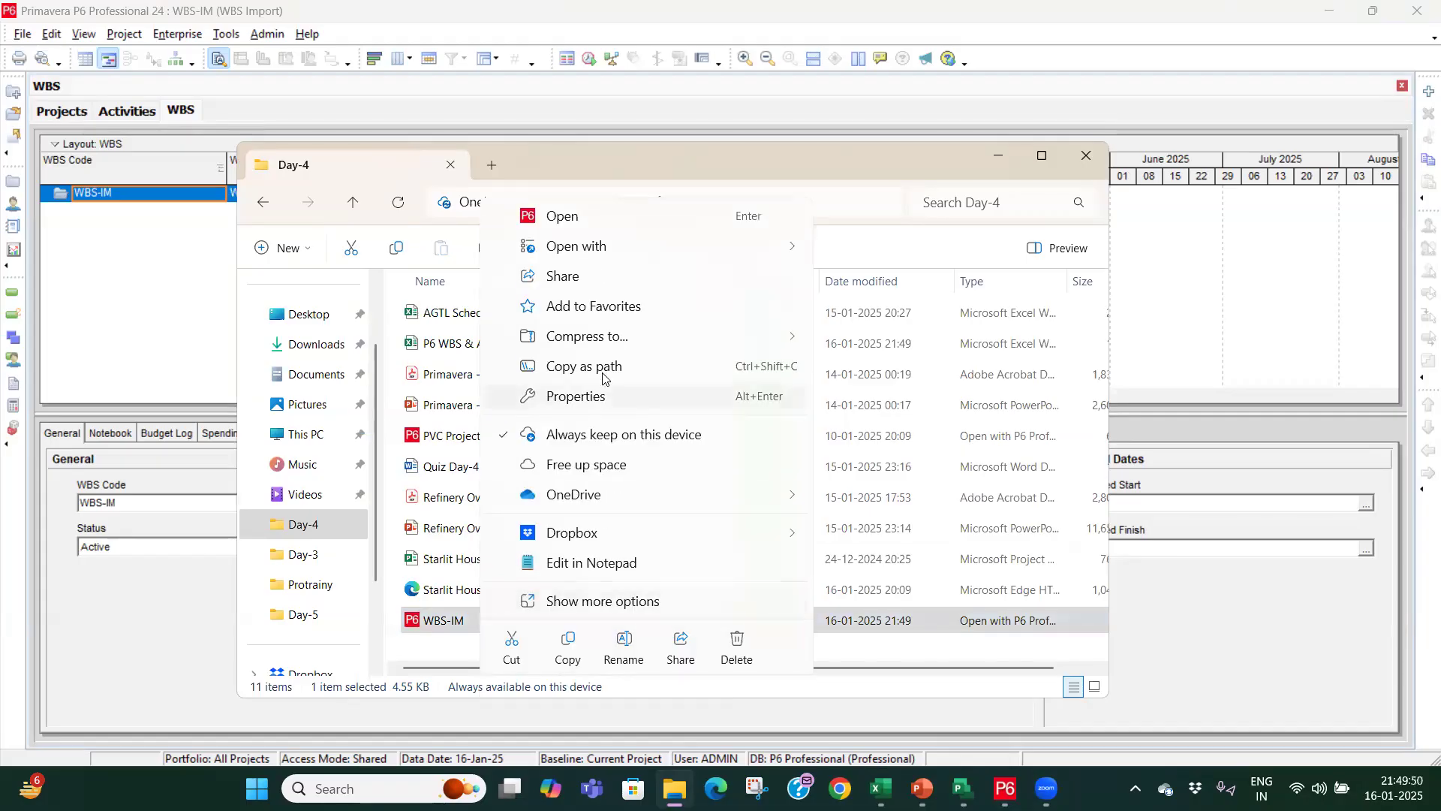
pyautogui.moveTo(663, 251)
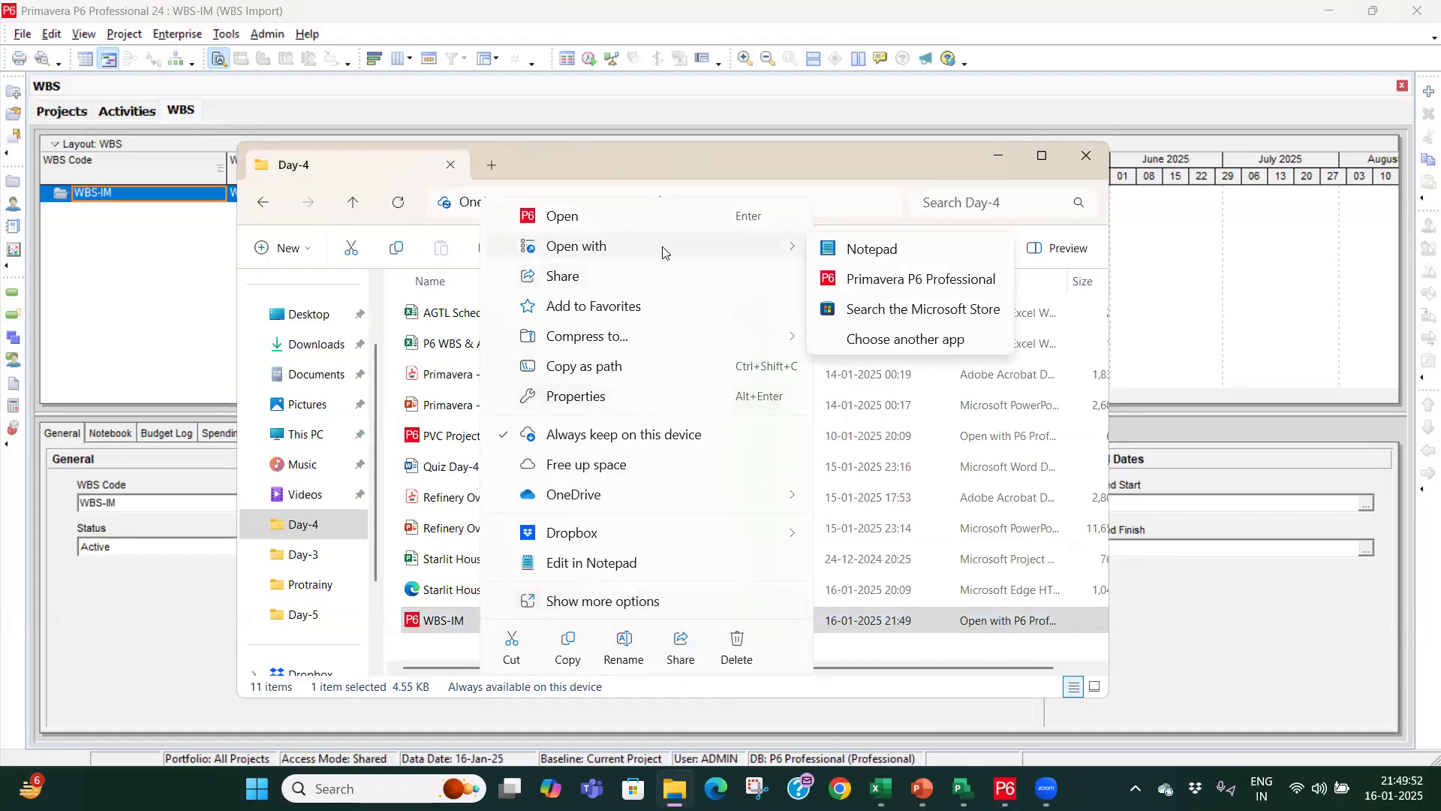
pyautogui.click(853, 251)
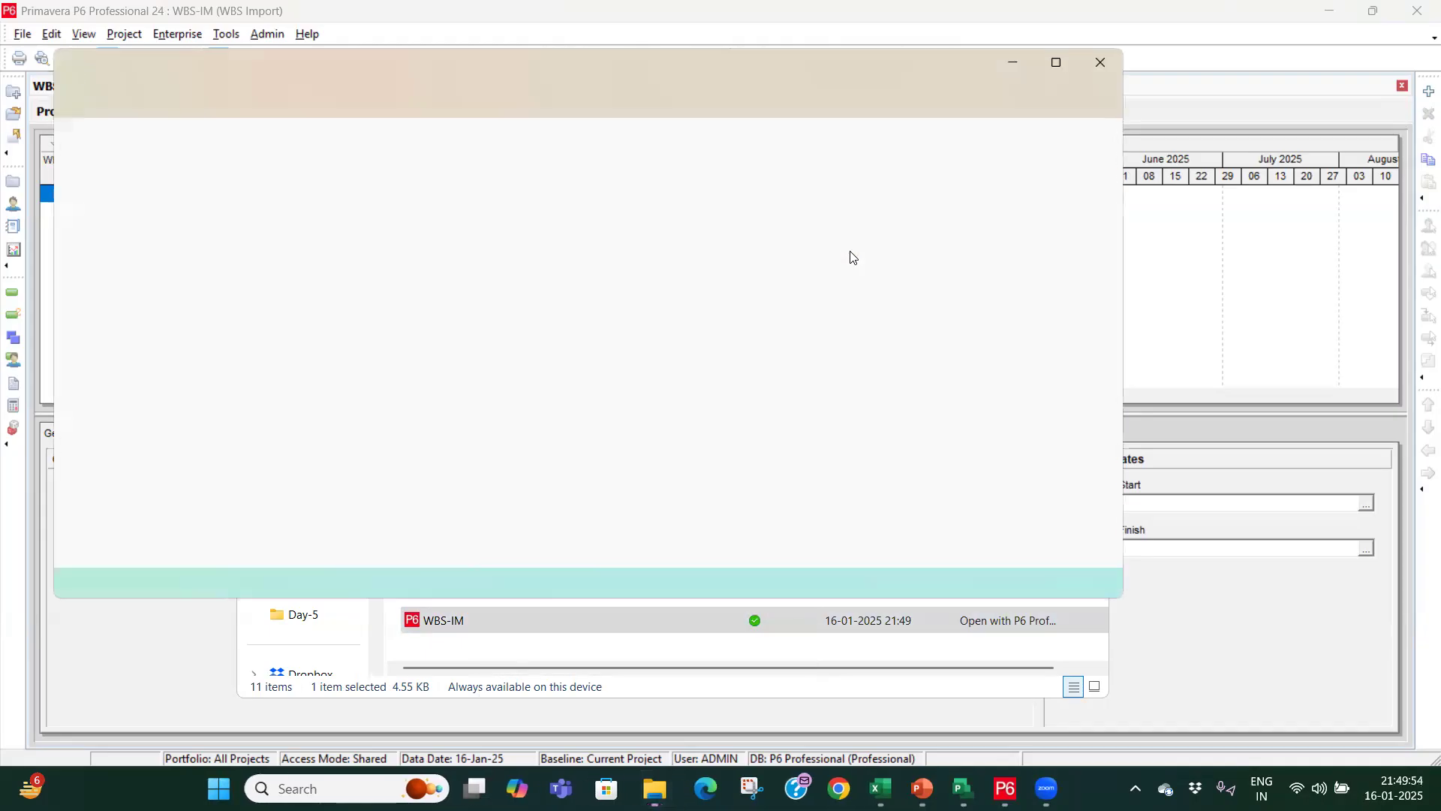
pyautogui.click(1056, 63)
pyautogui.scroll(-10, 659, 376)
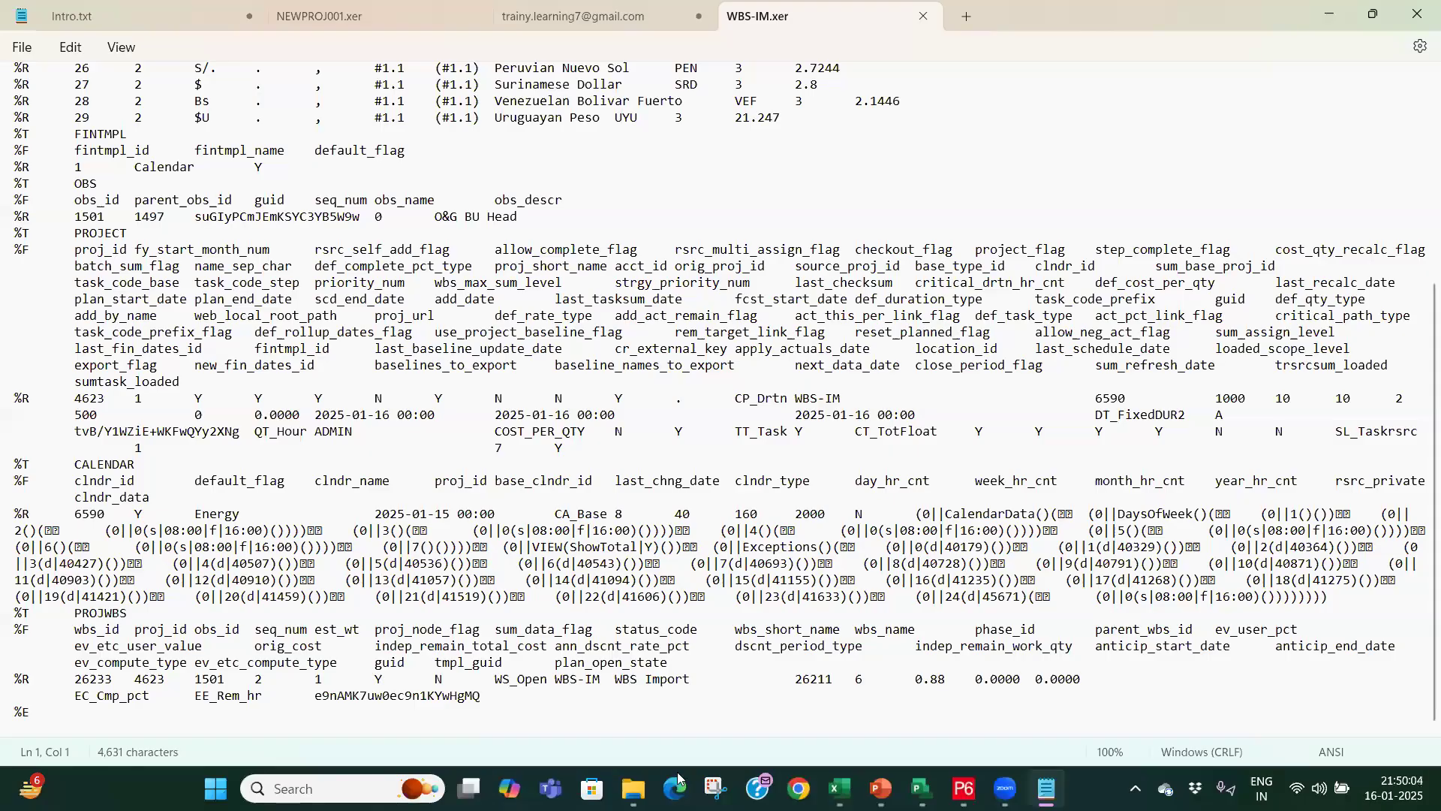
# Step: Create a new Excel worksheet file named WBS Import in the Day-4 folder
pyautogui.click(633, 788)
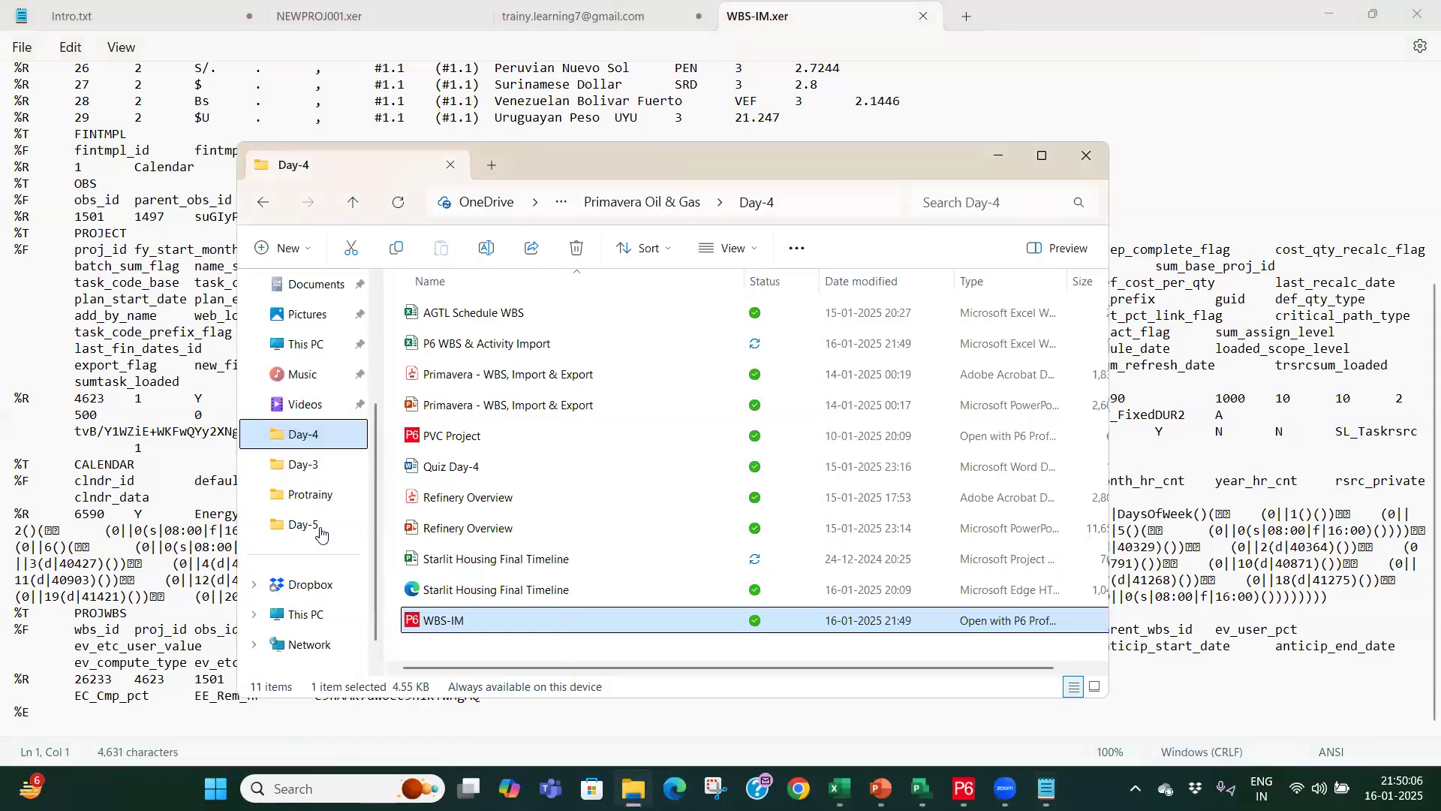
pyautogui.scroll(-1, 321, 533)
pyautogui.rightClick(559, 651)
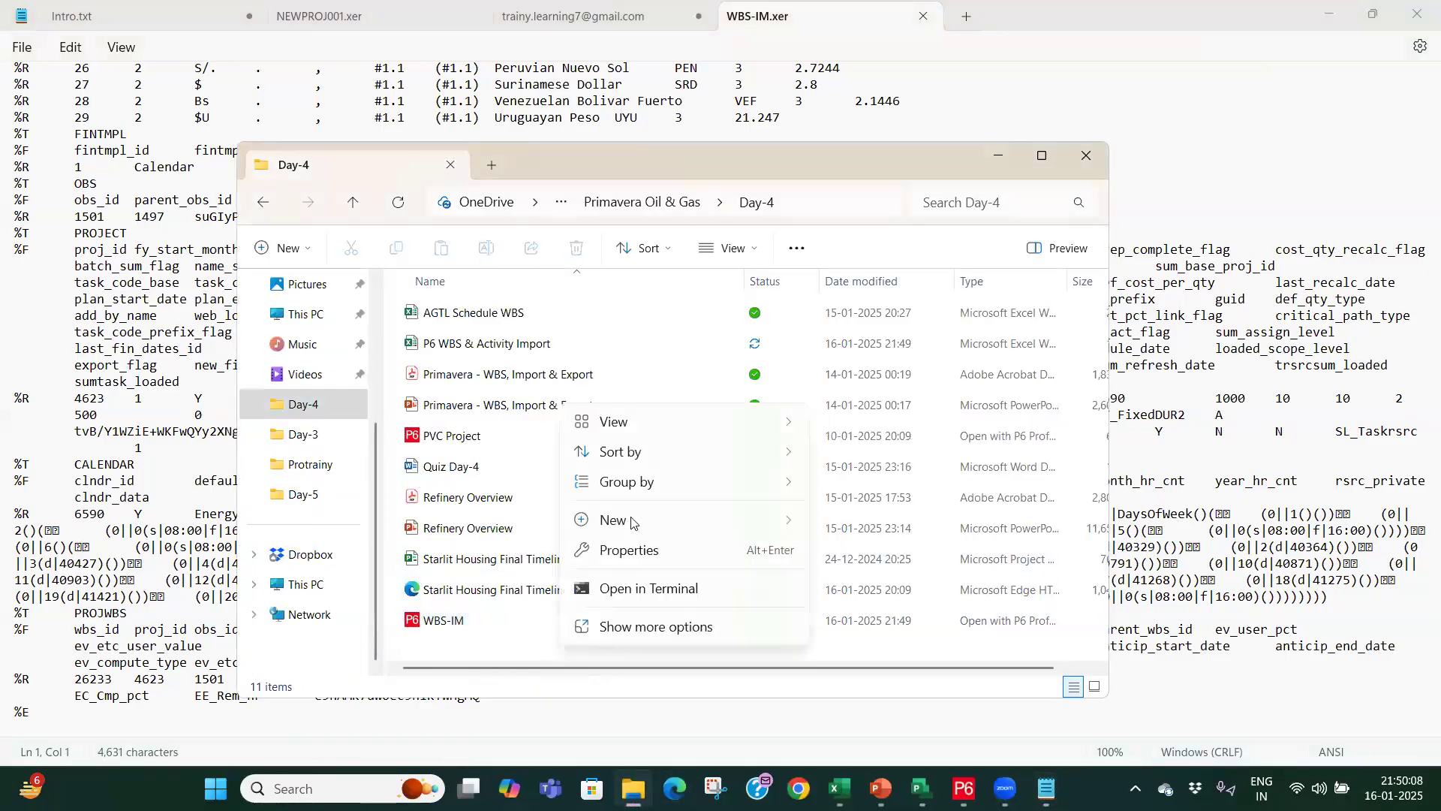
pyautogui.moveTo(657, 527)
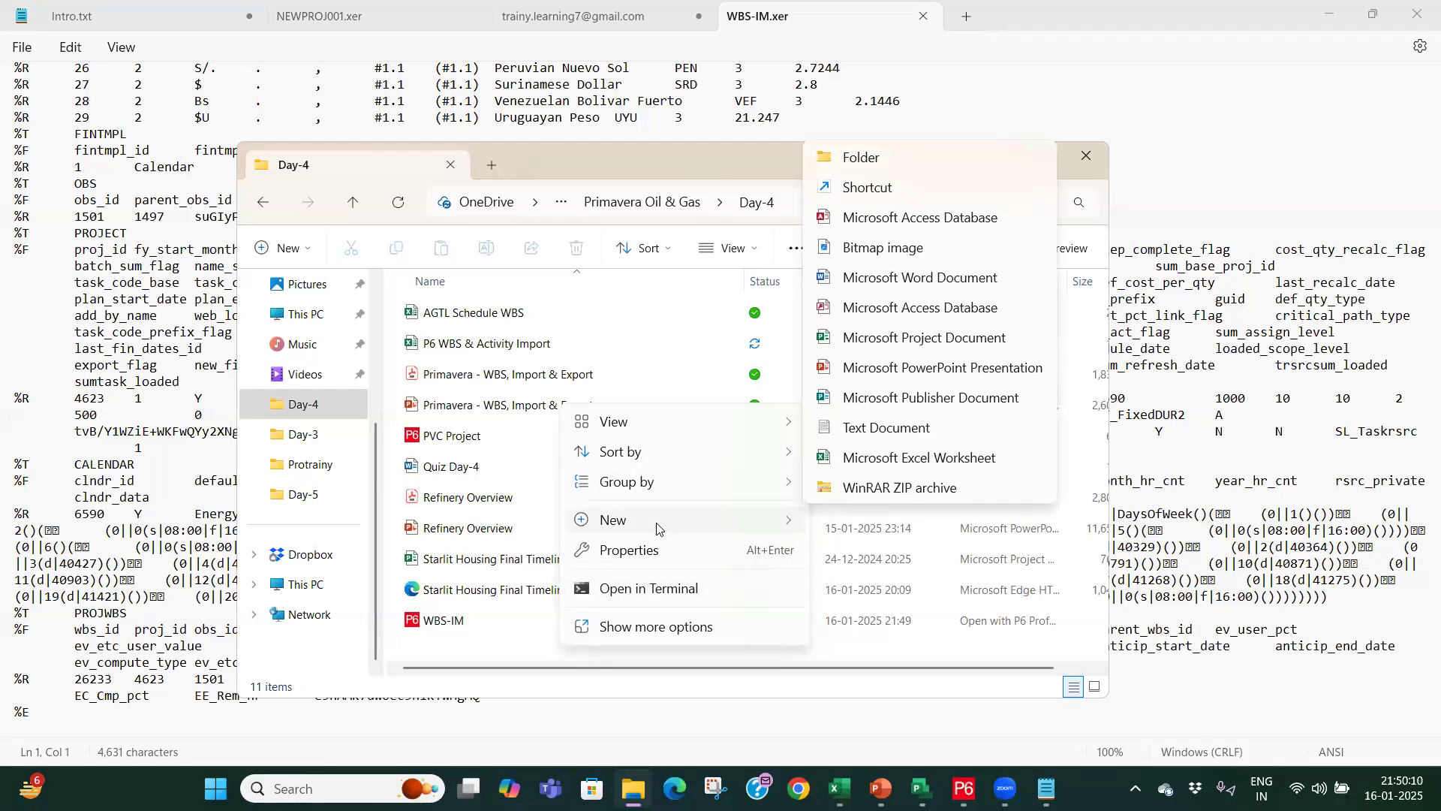
pyautogui.click(838, 460)
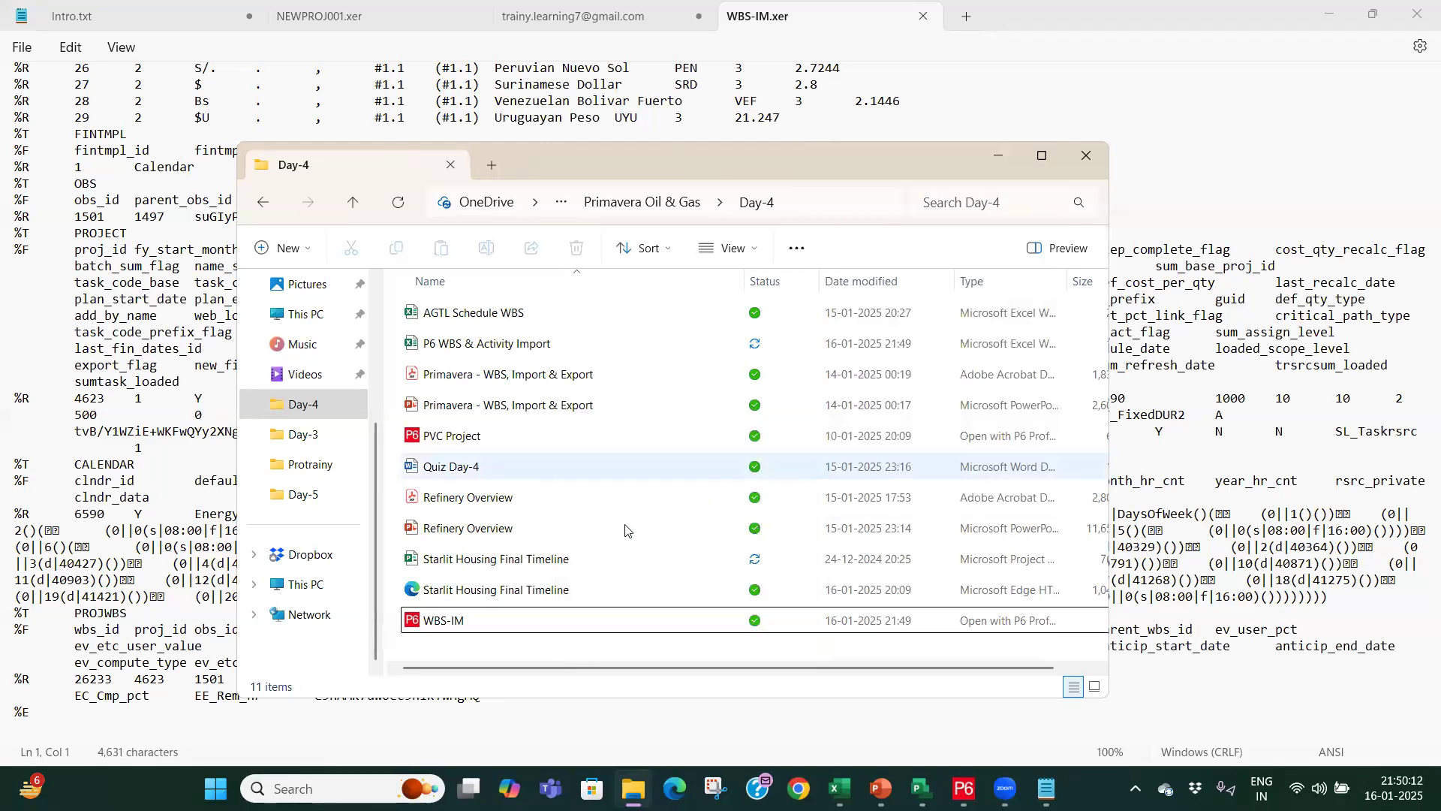
pyautogui.write('WBS Import')
pyautogui.click(581, 564)
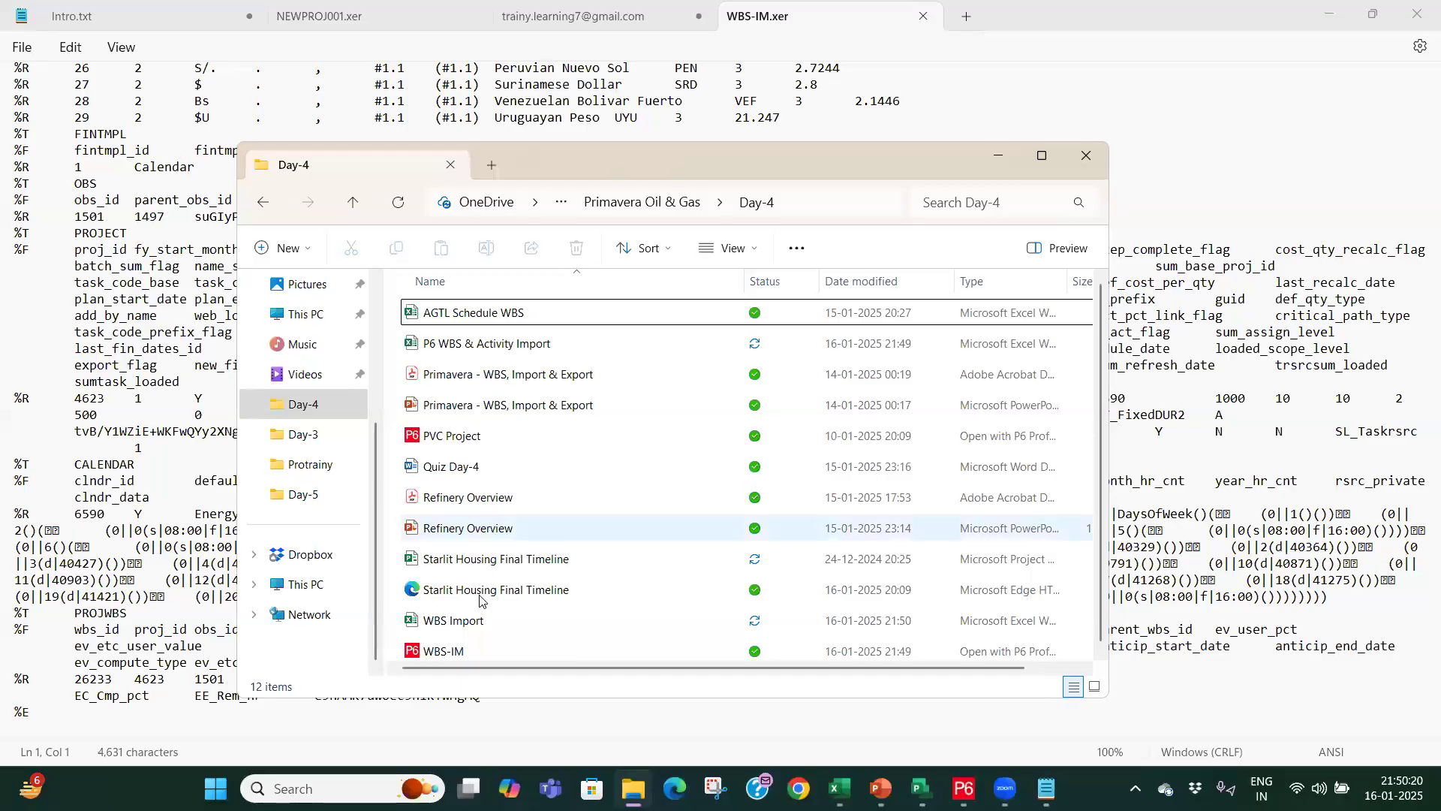
# Step: Open the WBS Import workbook in Excel, and return to the WBS-IM.xer text in Notepad
pyautogui.click(494, 620)
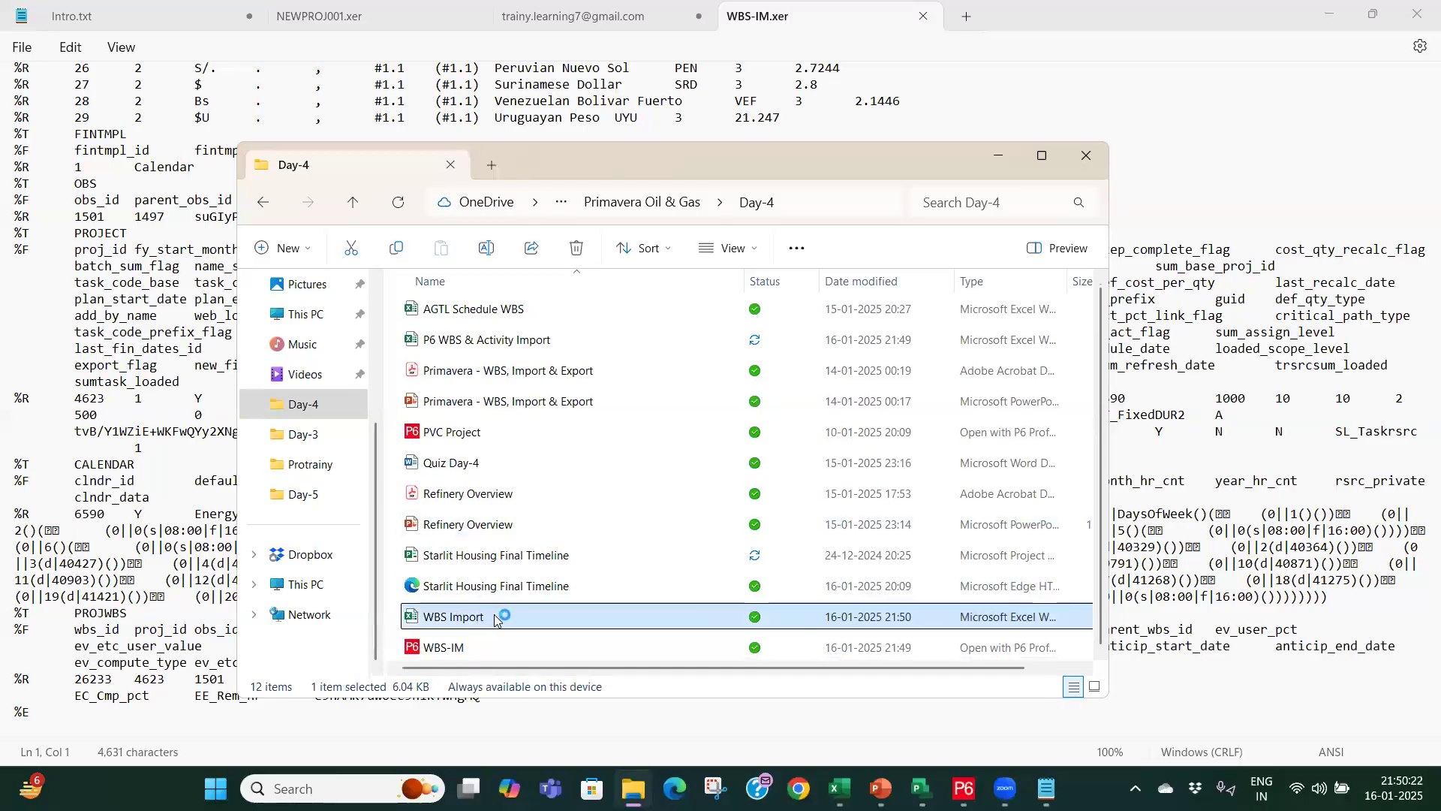
pyautogui.hotkey('alt', 'Tab')
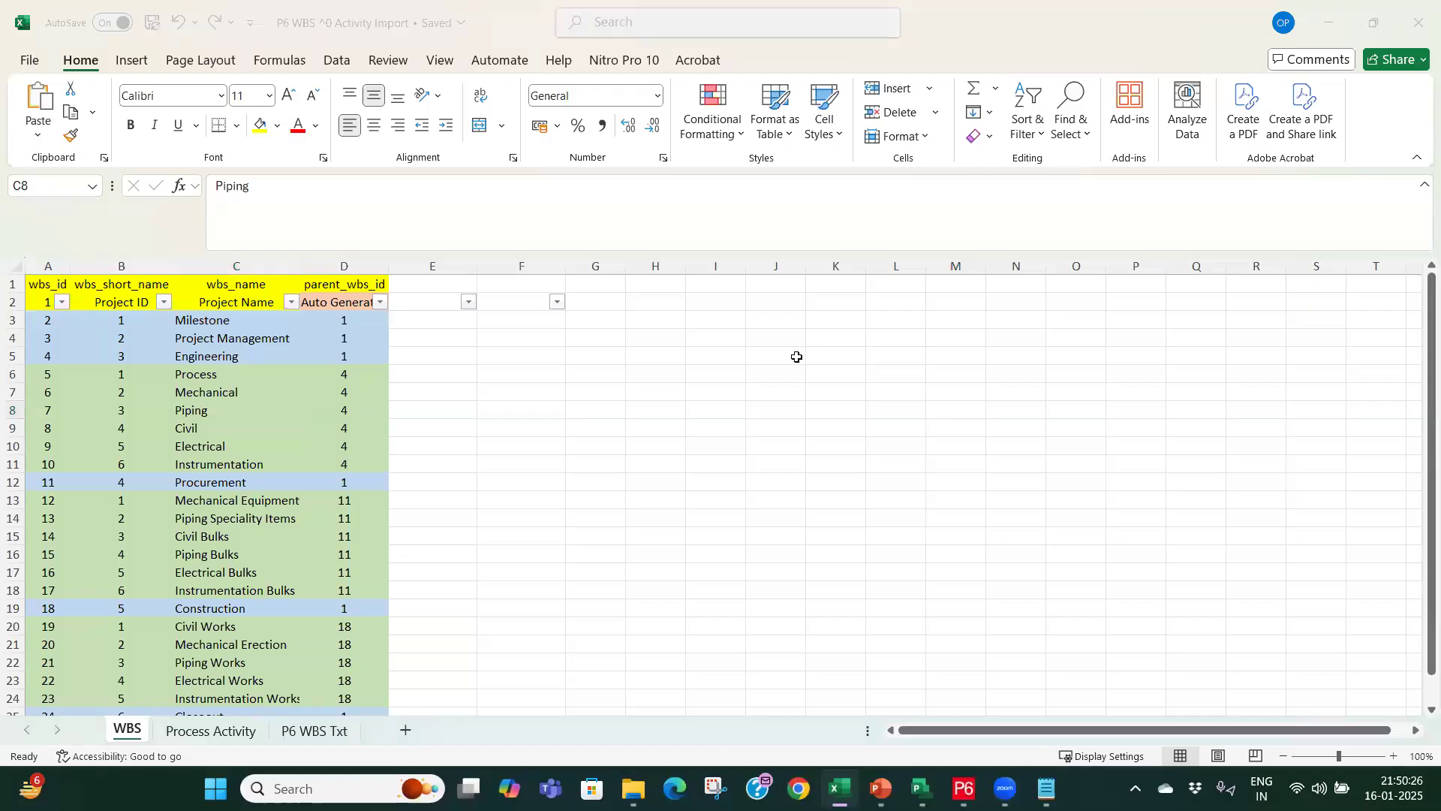
pyautogui.click(1315, 30)
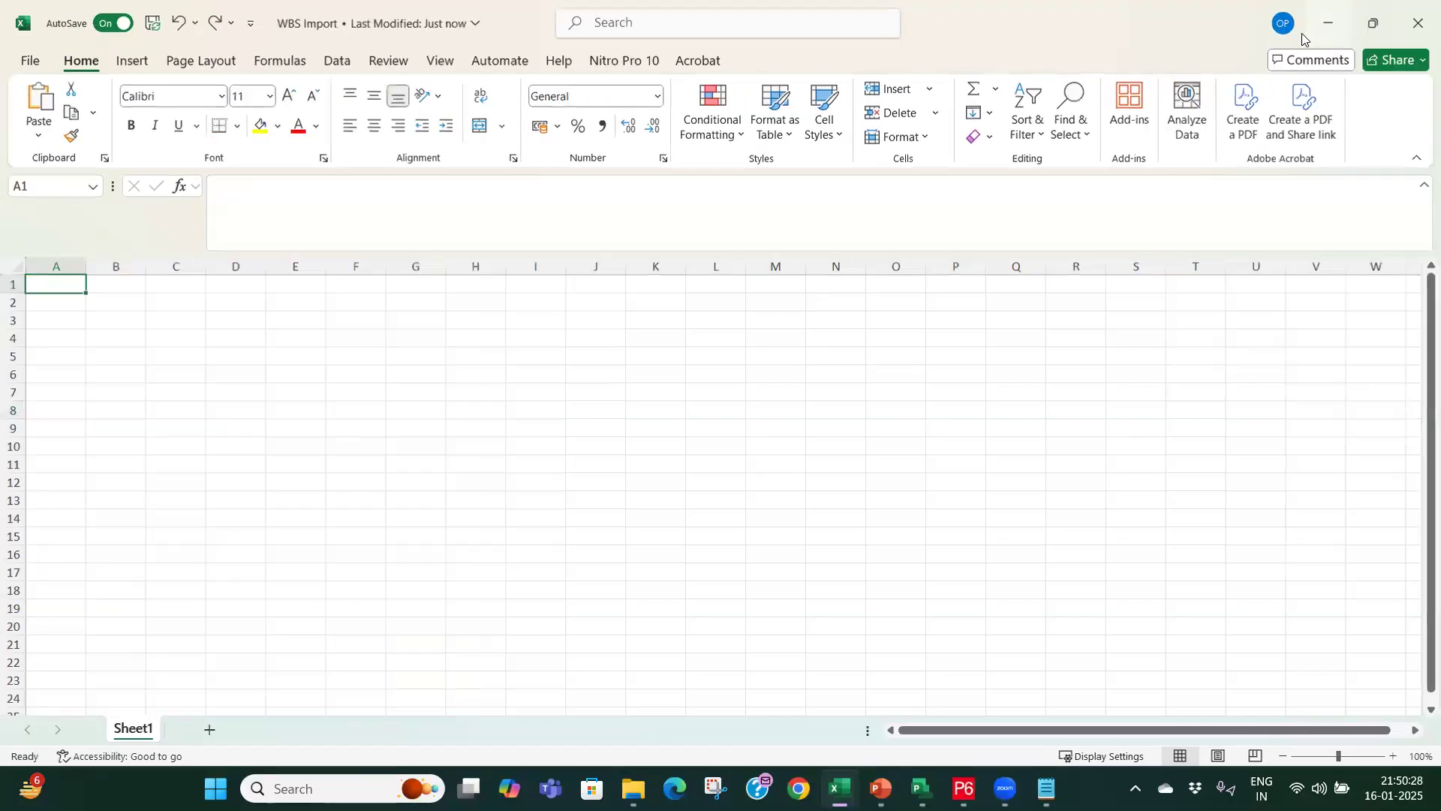
pyautogui.click(1316, 30)
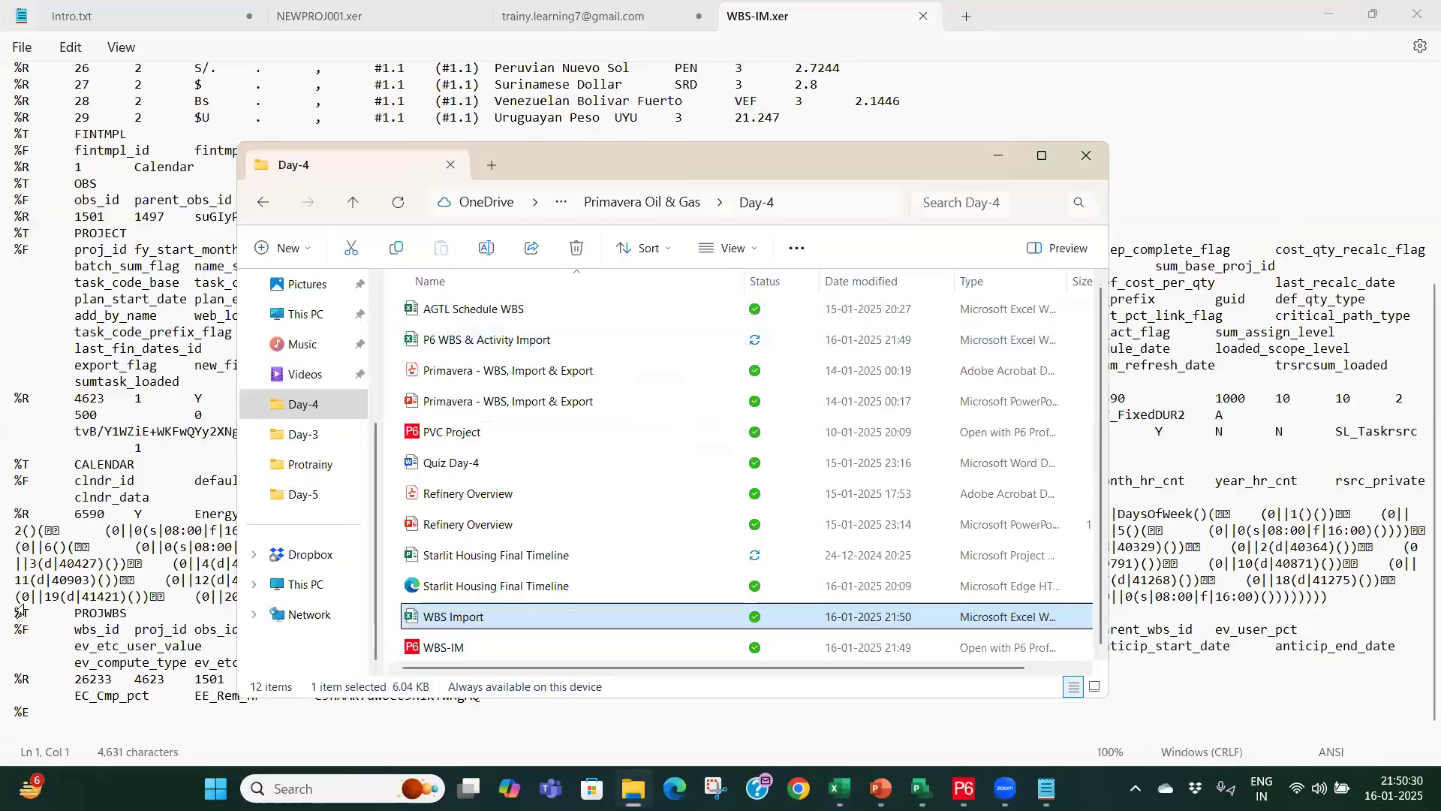
pyautogui.click(998, 155)
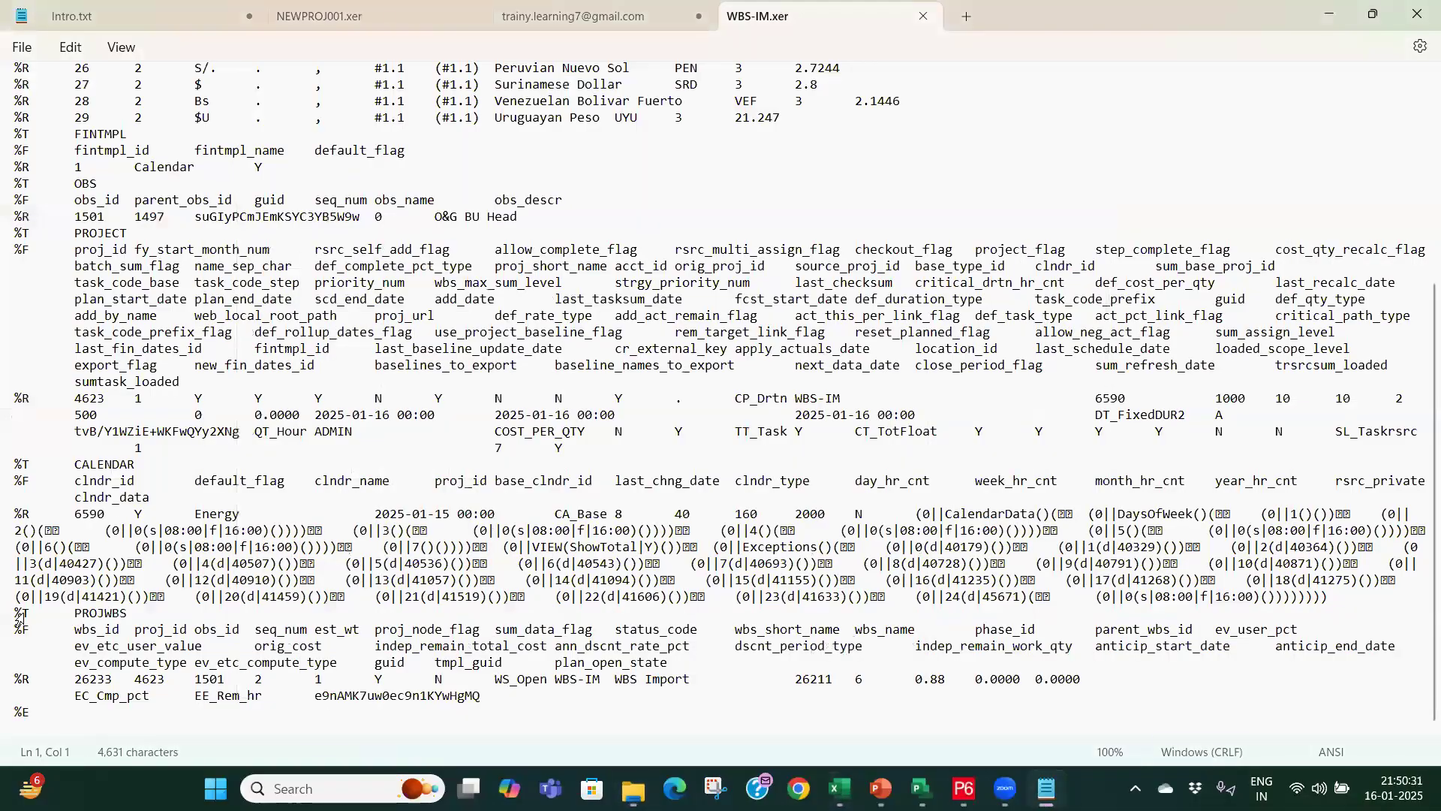
# Step: Copy the XER text from the PROJWBS %T line through %E into the WBS Import workbook, starting at cell A1
pyautogui.click(18, 614)
pyautogui.moveTo(17, 612); pyautogui.dragTo(60, 713)
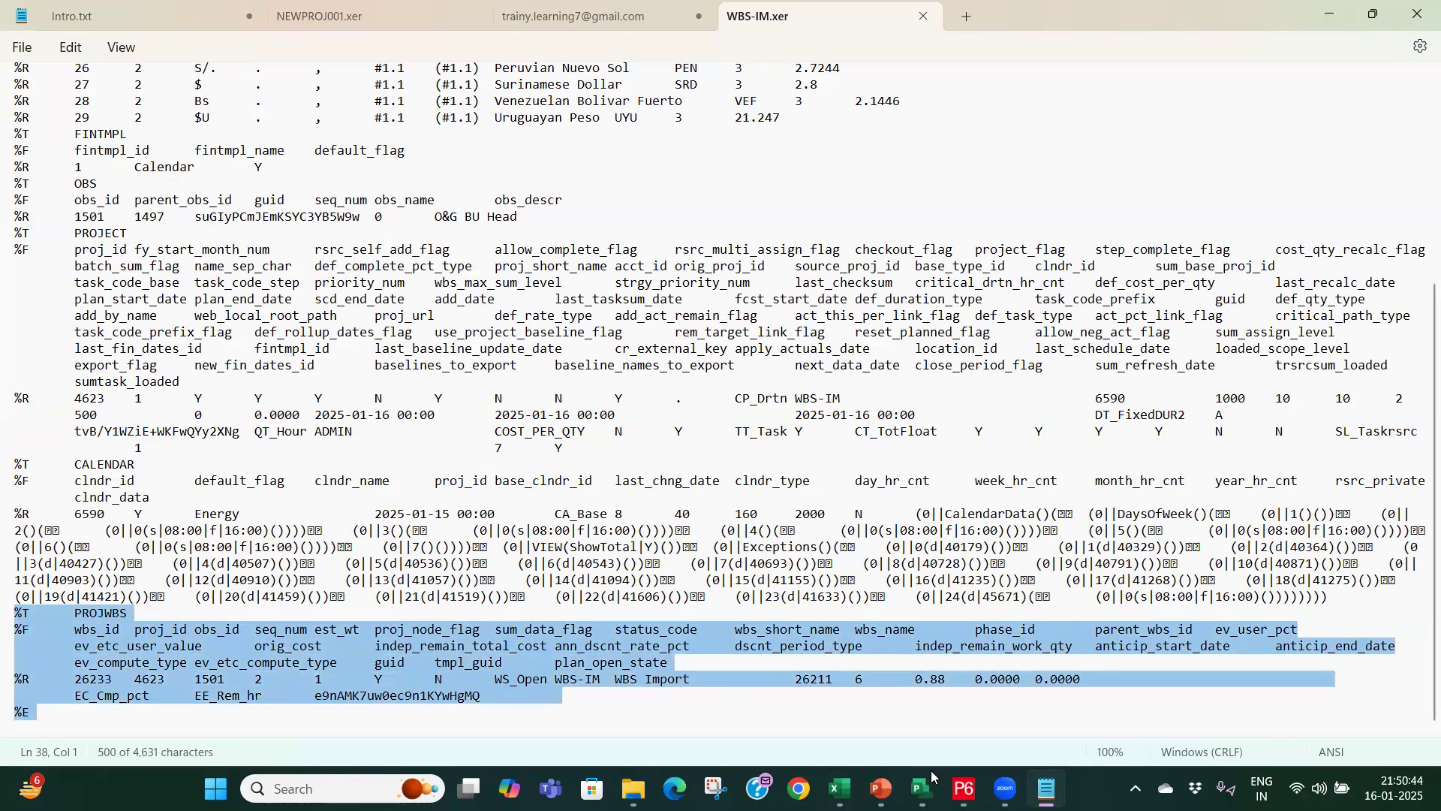
pyautogui.click(839, 788)
pyautogui.click(908, 710)
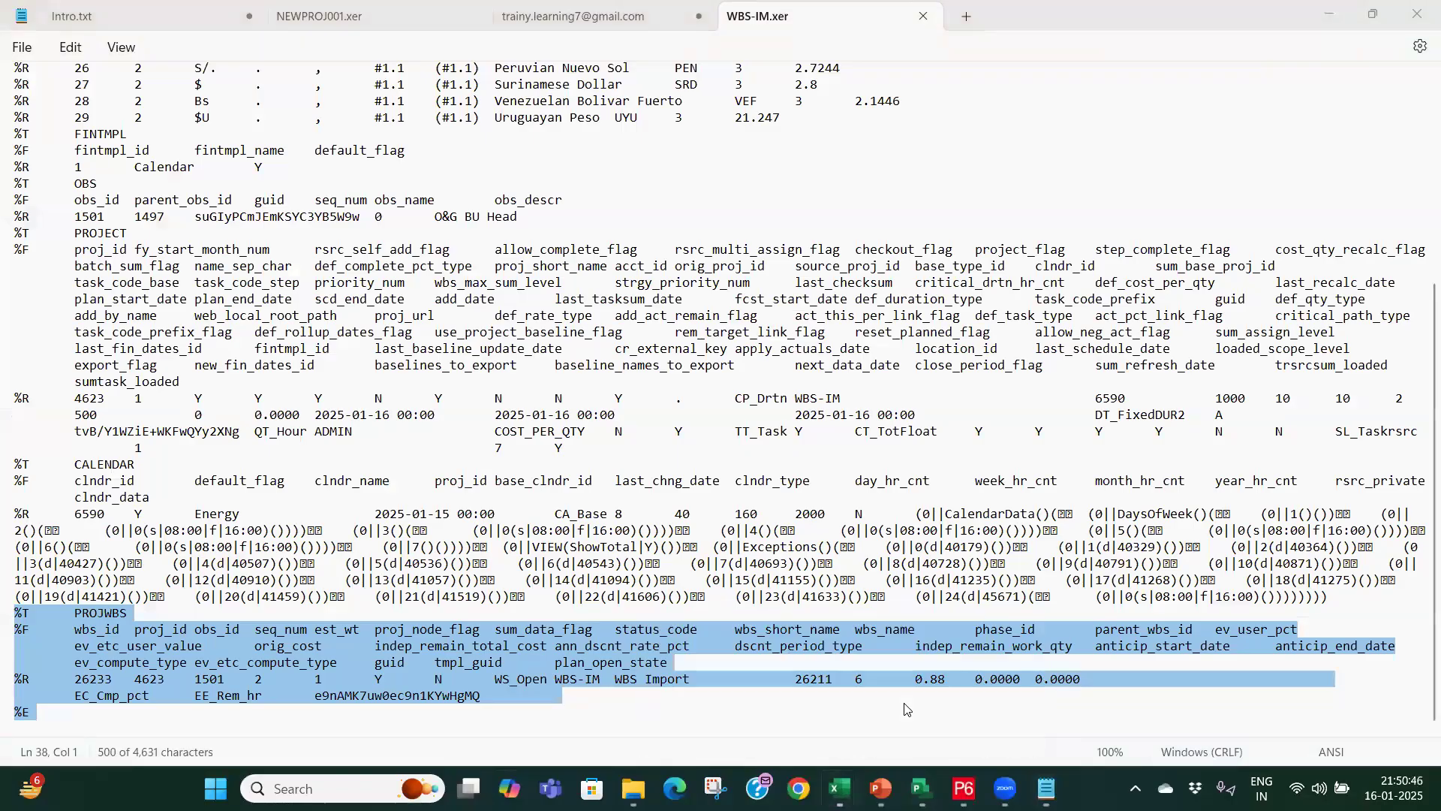
pyautogui.hotkey('ctrl', 'v')
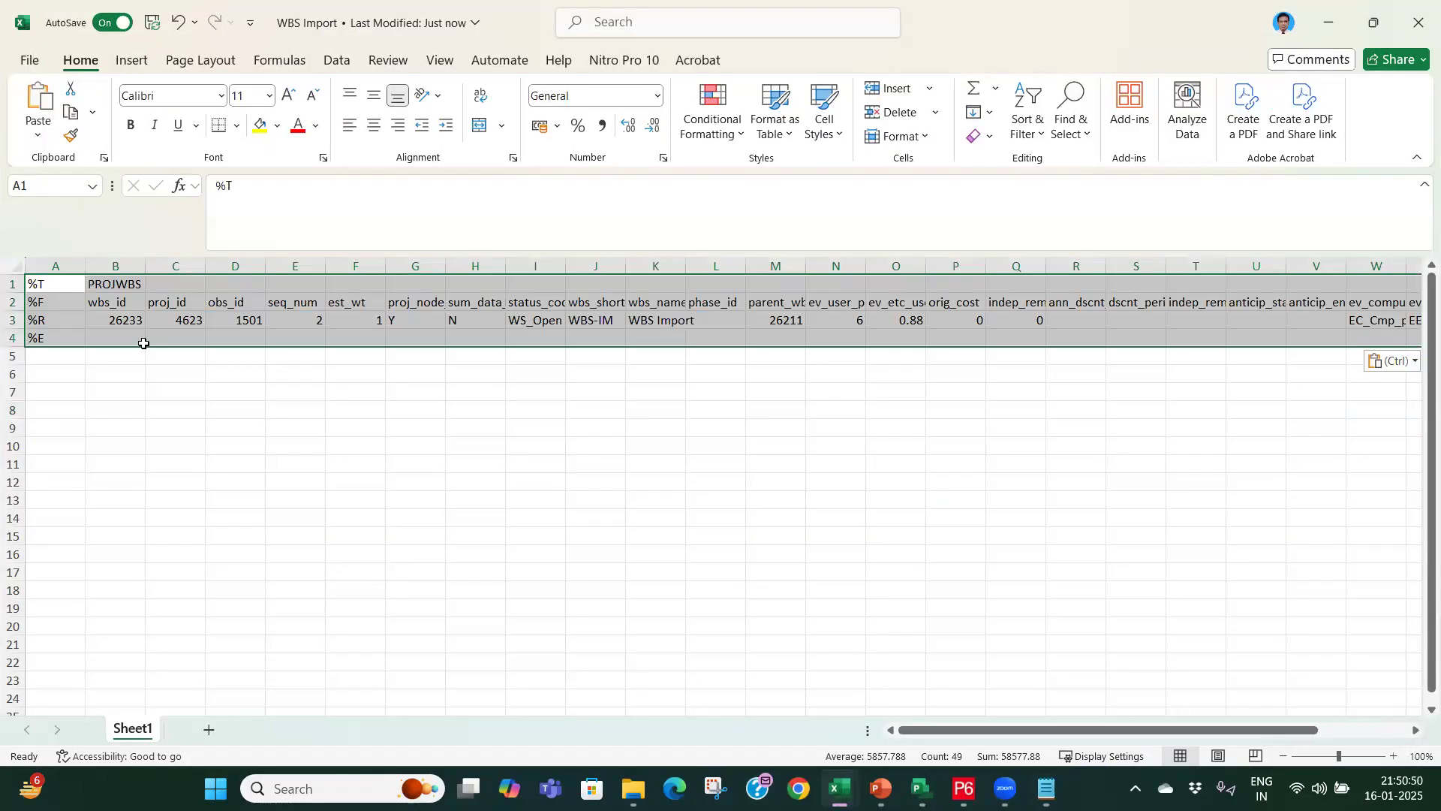
pyautogui.click(182, 378)
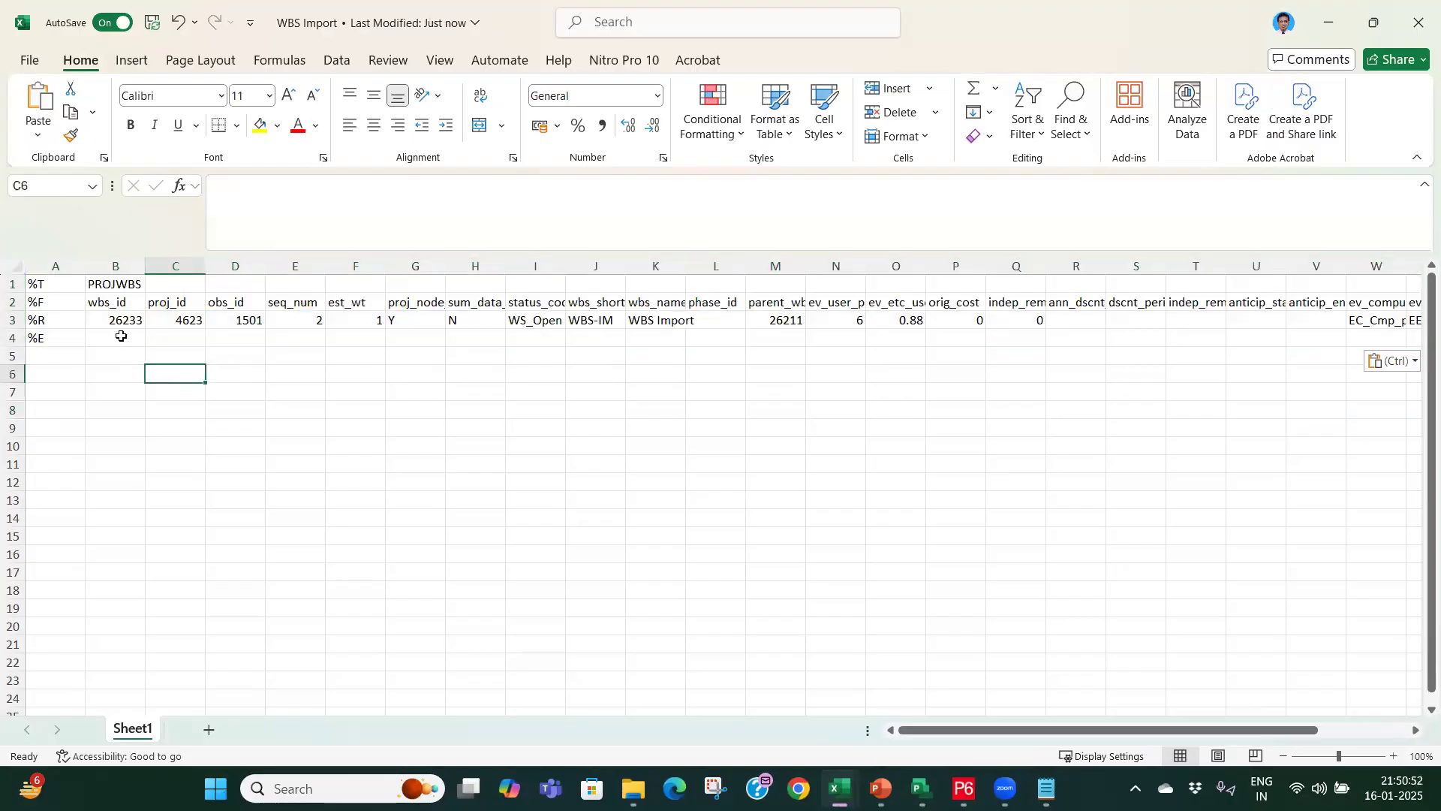
# Step: Insert 16 blank rows between the %R record and the %E row, moving %E down to row 20
pyautogui.click(12, 338)
pyautogui.rightClick(12, 339)
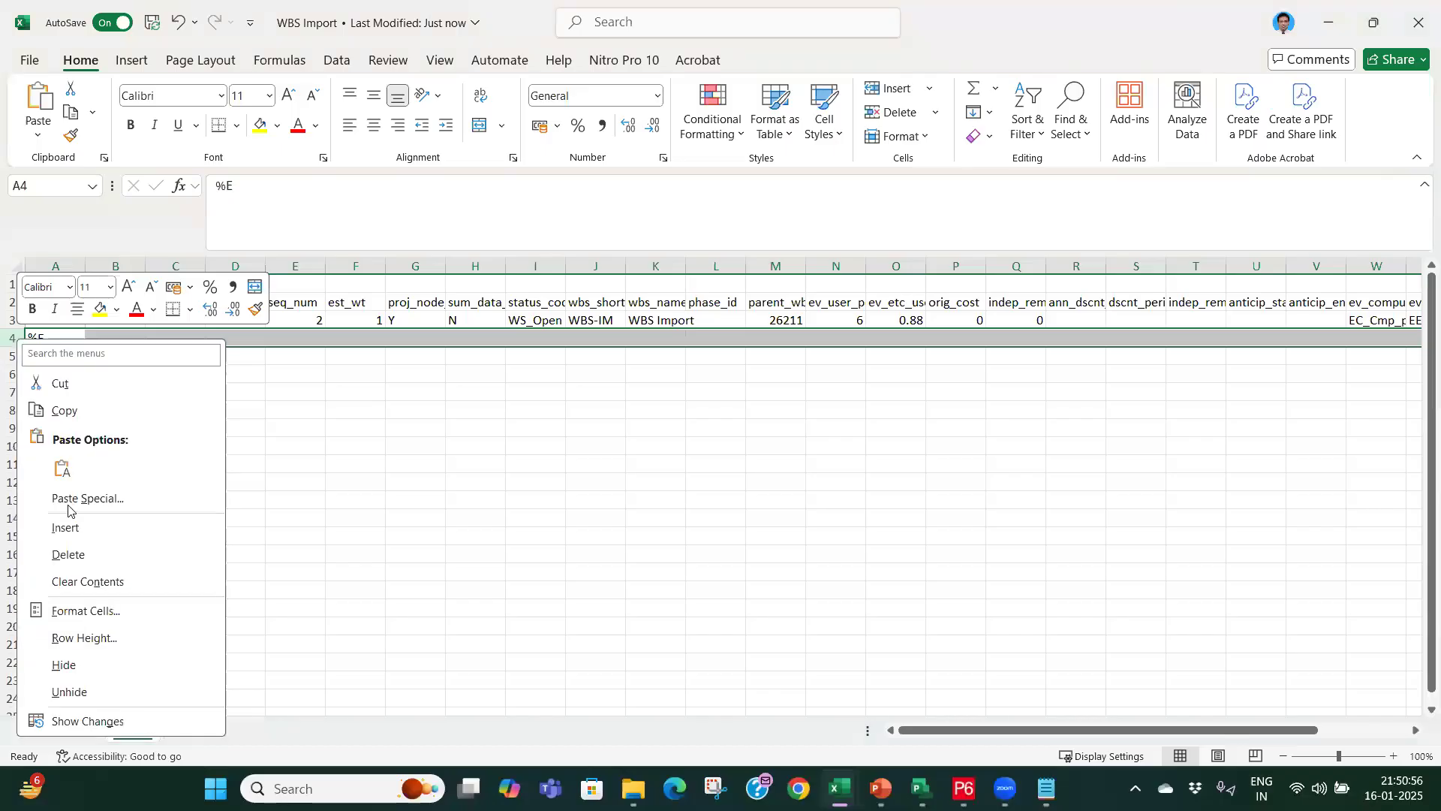
pyautogui.click(66, 528)
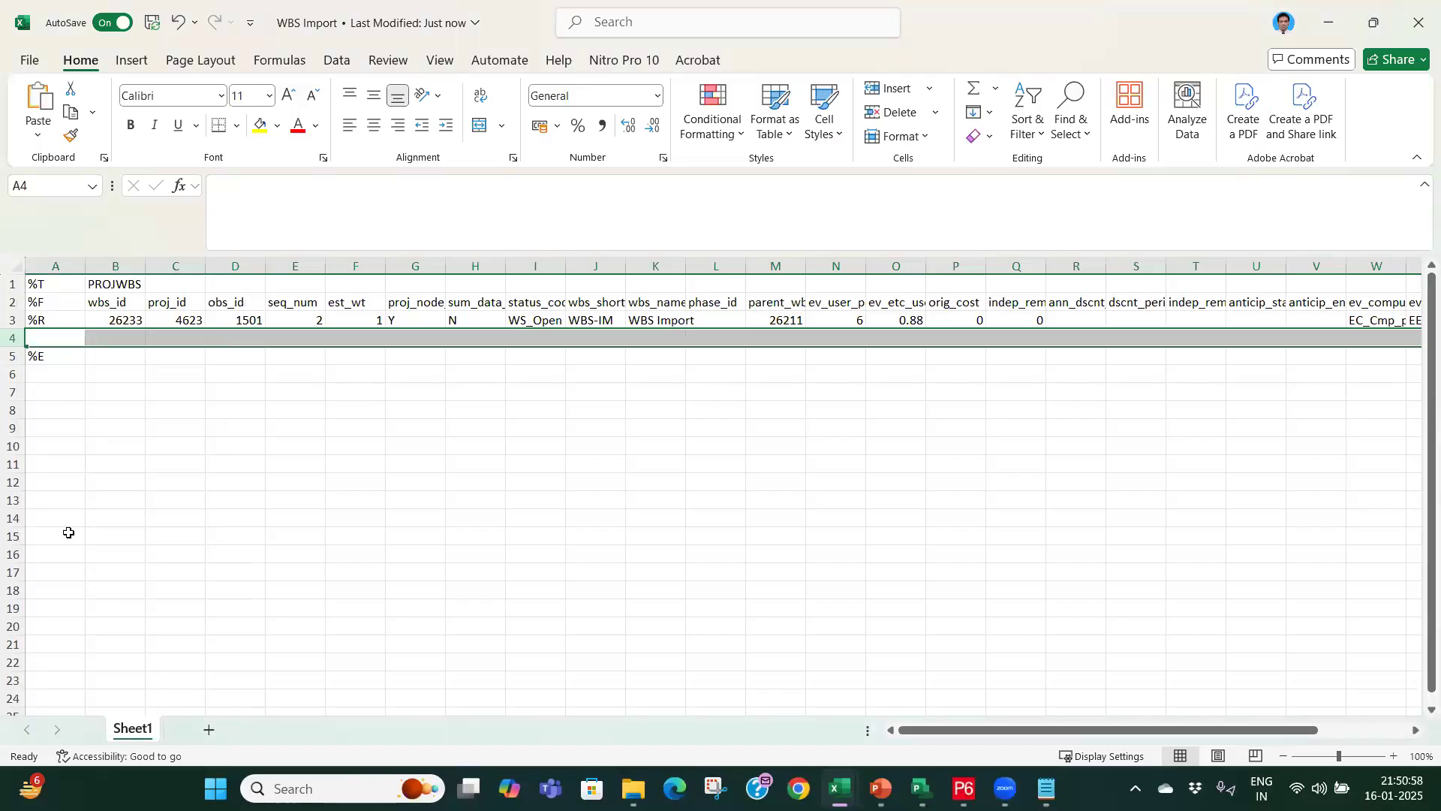
pyautogui.press('F4')
pyautogui.press('F4')
pyautogui.press('F4')
pyautogui.press('F4')
pyautogui.press('F4')
pyautogui.press('F4')
pyautogui.press('F4')
pyautogui.press('F4')
pyautogui.press('F4')
pyautogui.press('F4')
pyautogui.press('F4')
pyautogui.press('F4')
pyautogui.press('F4')
pyautogui.press('F4')
pyautogui.press('F4')
pyautogui.click(69, 532)
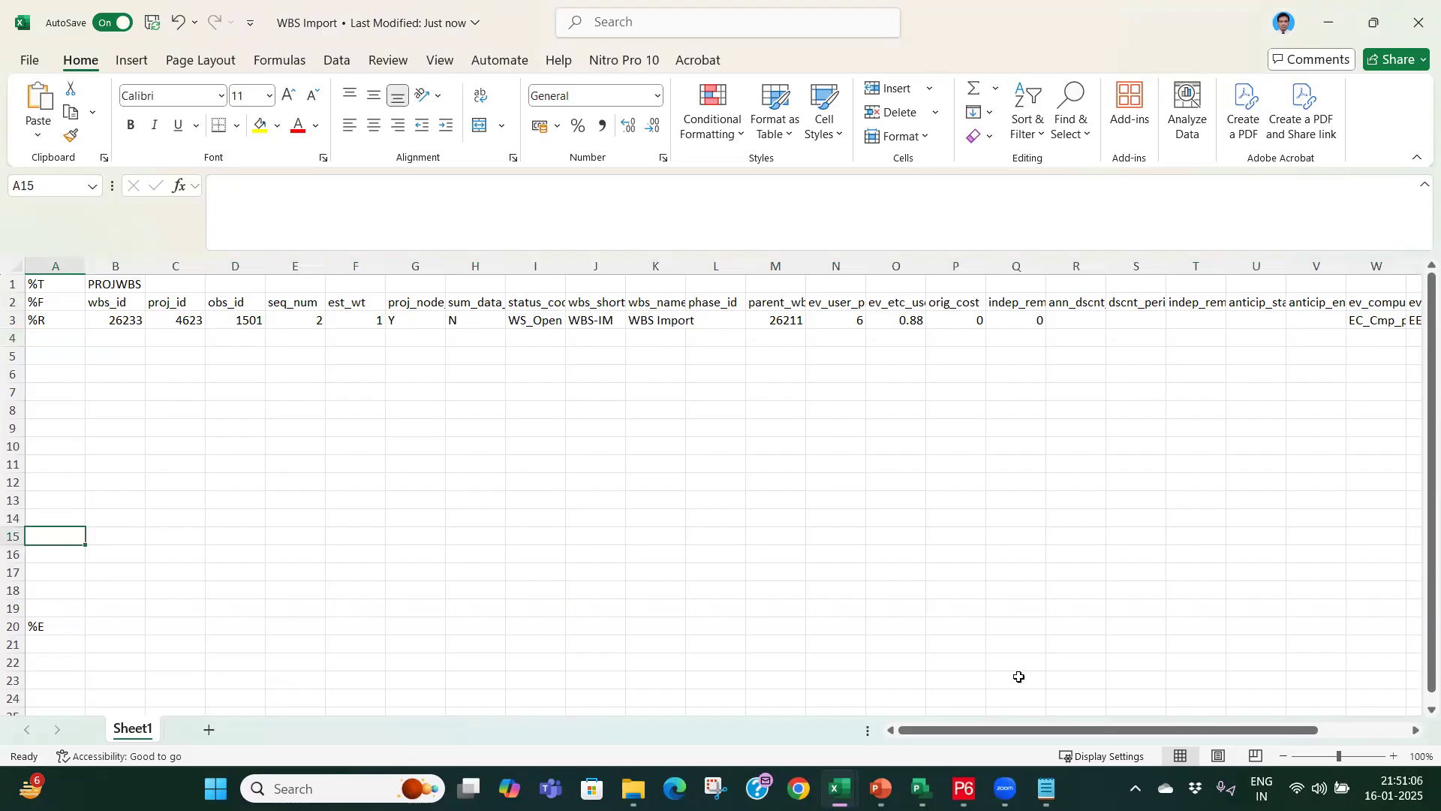
# Step: Switch to the P6 WBS ^0 Activity Import workbook and copy the wbs_id values 2 to 24 from the WBS sheet
pyautogui.moveTo(1051, 788)
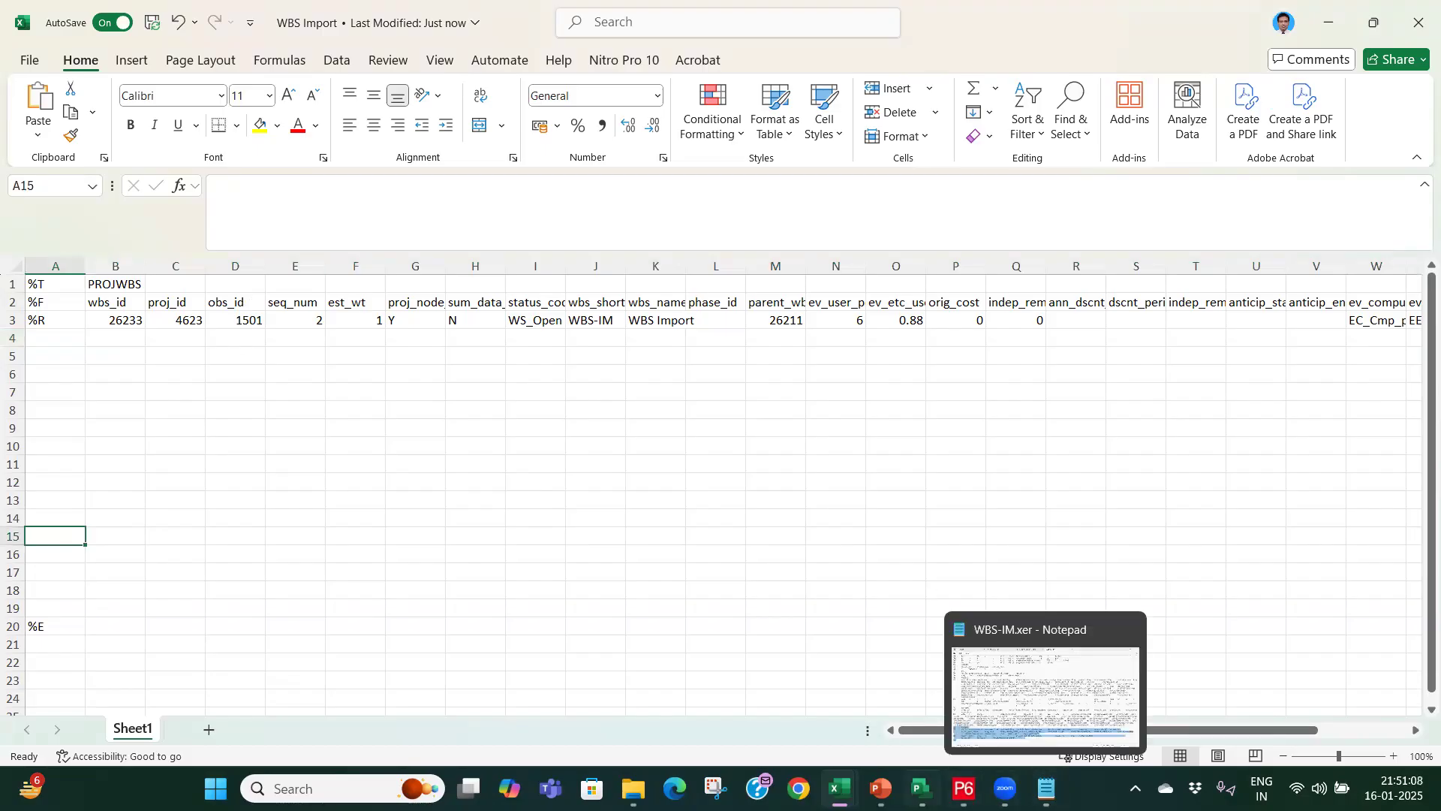
pyautogui.moveTo(839, 788)
pyautogui.click(730, 694)
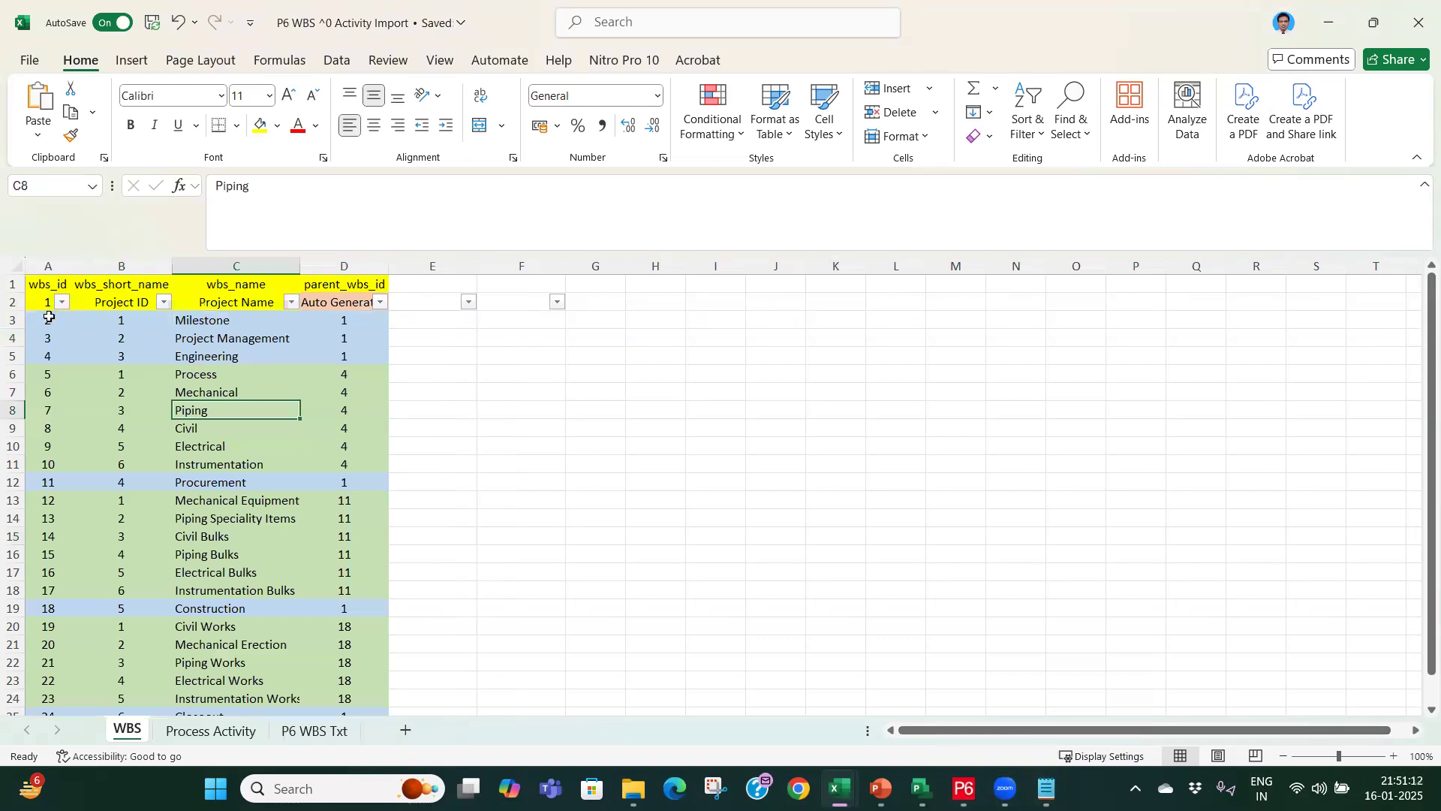
pyautogui.hotkey('alt', 'Tab')
pyautogui.click(122, 338)
pyautogui.hotkey('alt', 'Tab')
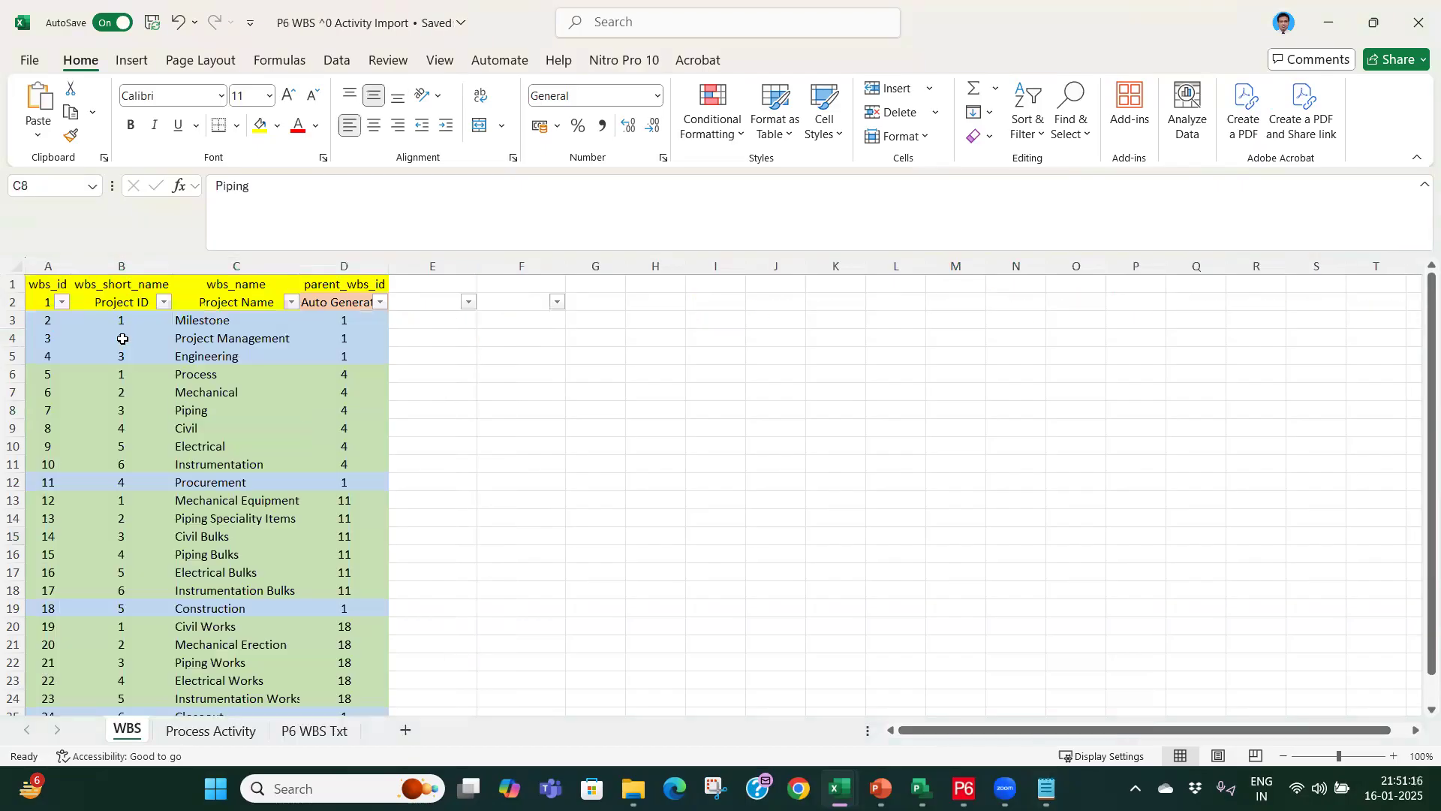
pyautogui.moveTo(48, 315); pyautogui.dragTo(52, 679)
pyautogui.hotkey('ctrl', 'c')
# Step: Try to paste the copied wbs_id values into the WBS Import workbook from cell B4, and undo the paste
pyautogui.hotkey('alt', 'Tab')
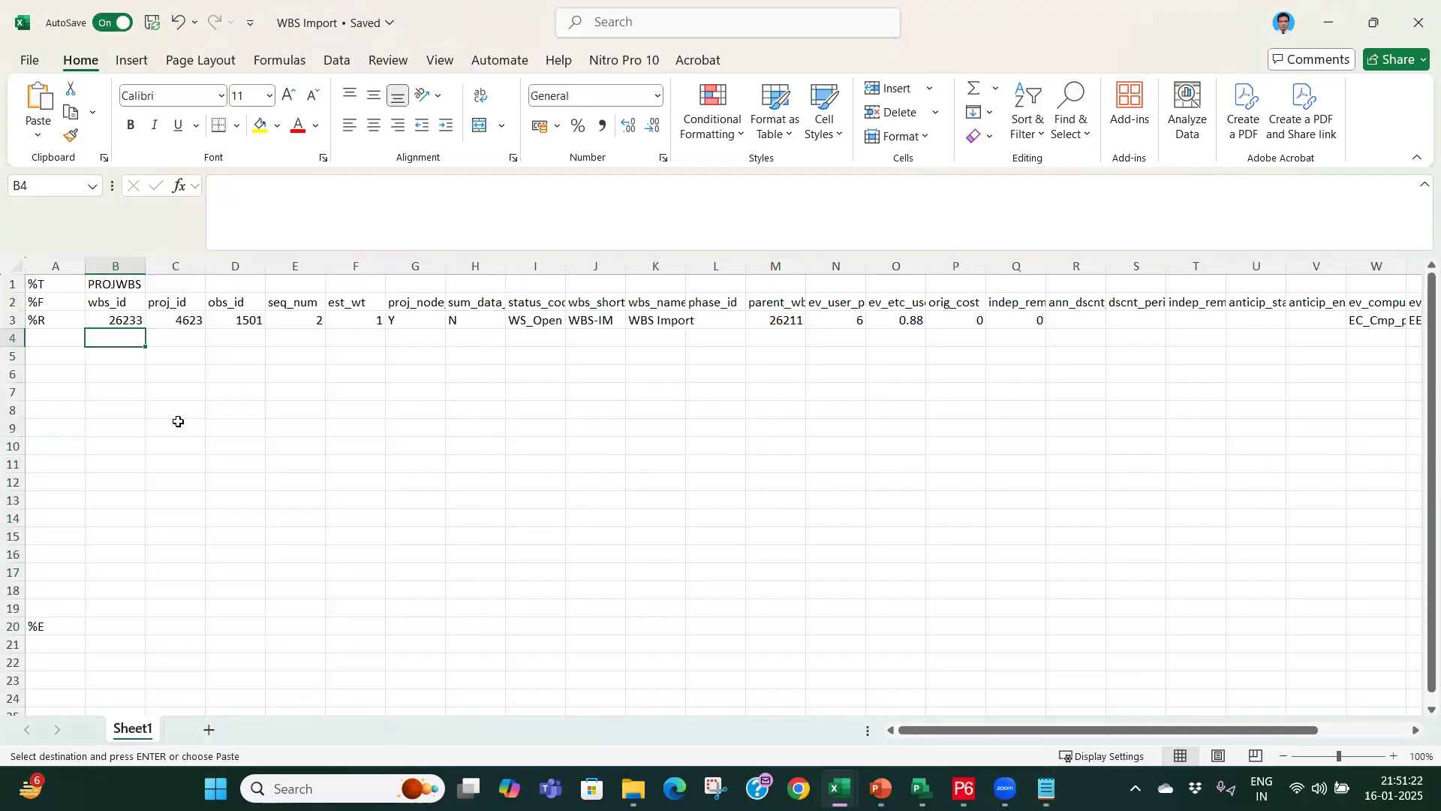
pyautogui.rightClick(125, 337)
pyautogui.click(199, 249)
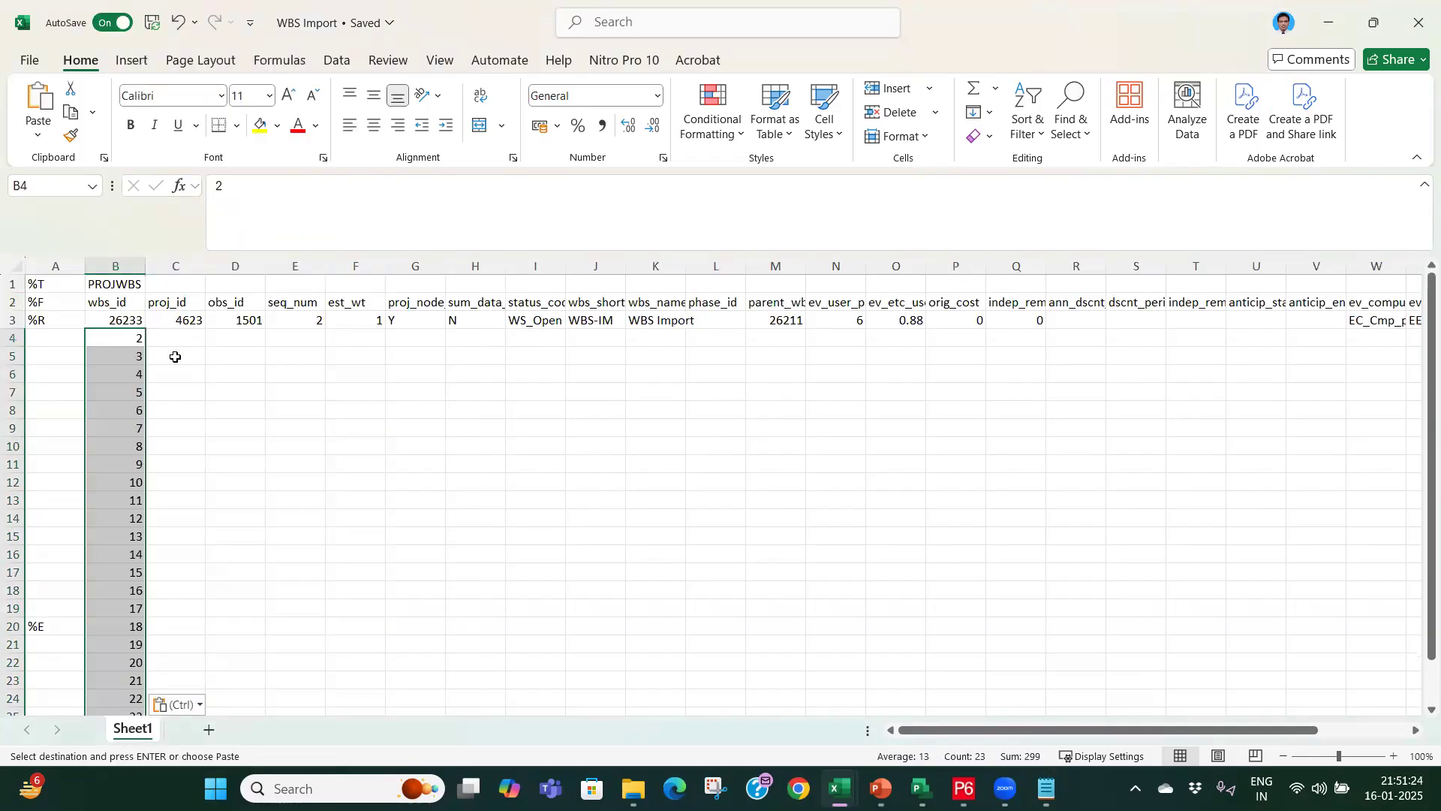
pyautogui.click(172, 372)
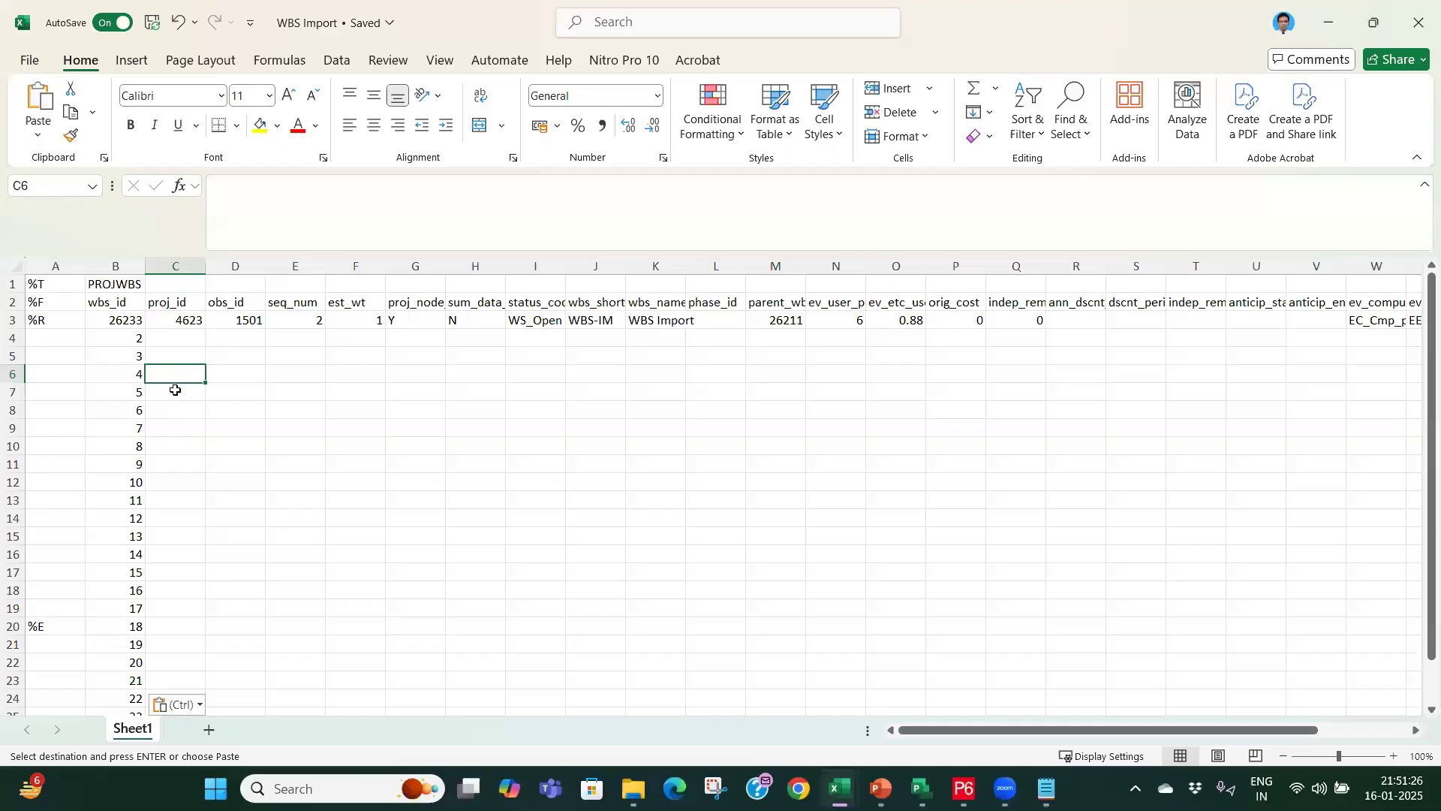
pyautogui.scroll(-2, 175, 390)
pyautogui.hotkey('ctrl', 'z')
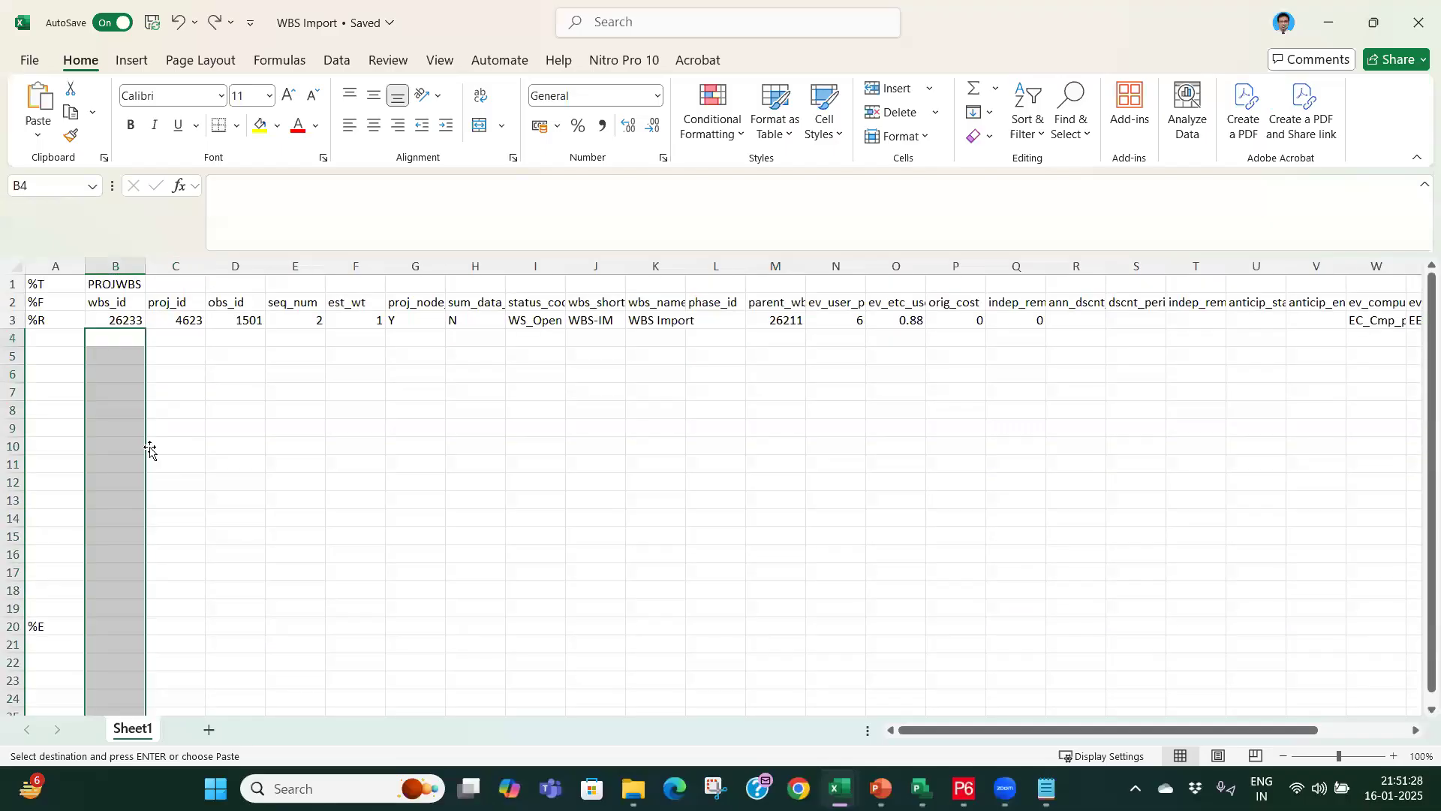
# Step: Insert about a dozen more blank rows above the %E row at row 20
pyautogui.scroll(-3, 139, 466)
pyautogui.click(13, 464)
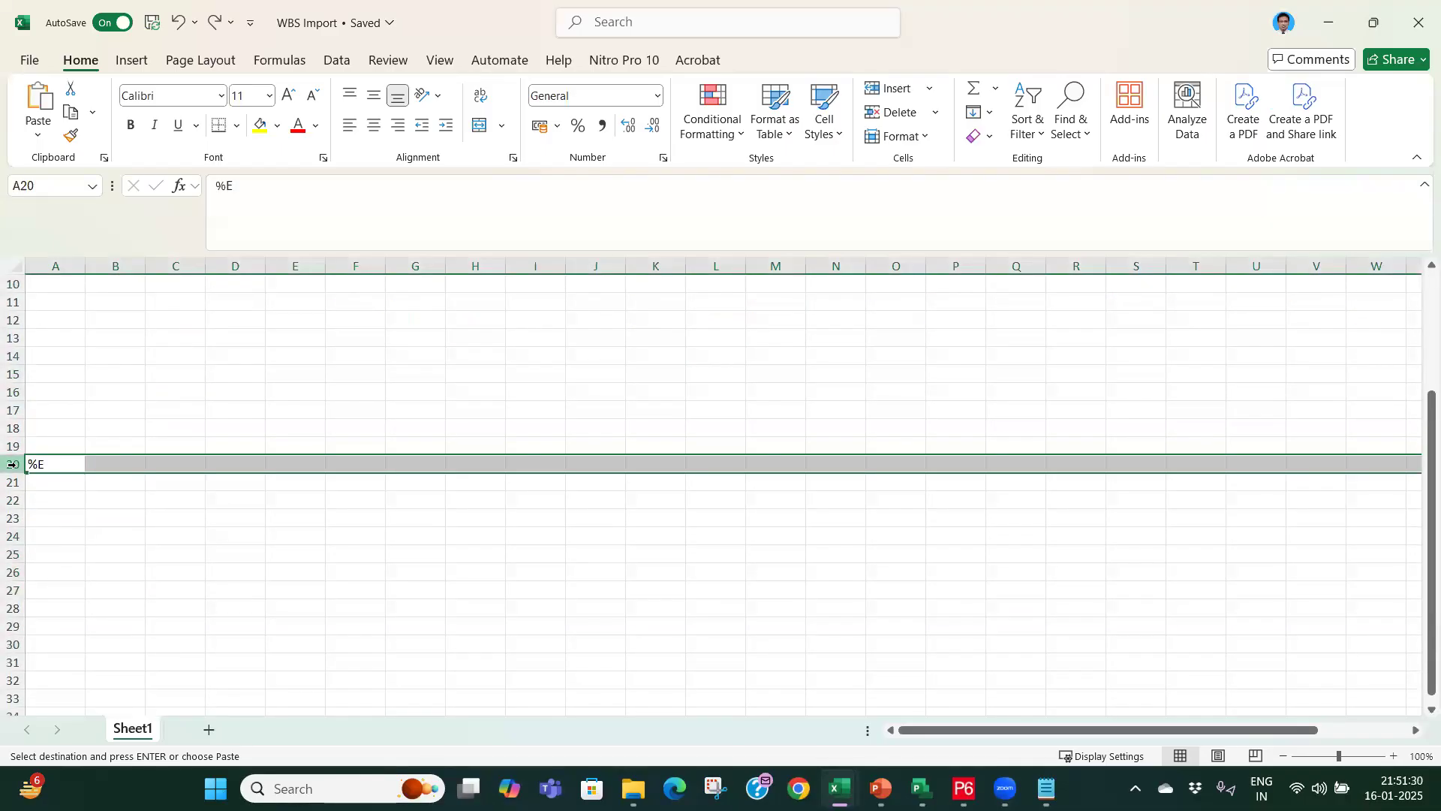
pyautogui.rightClick(13, 464)
pyautogui.click(84, 259)
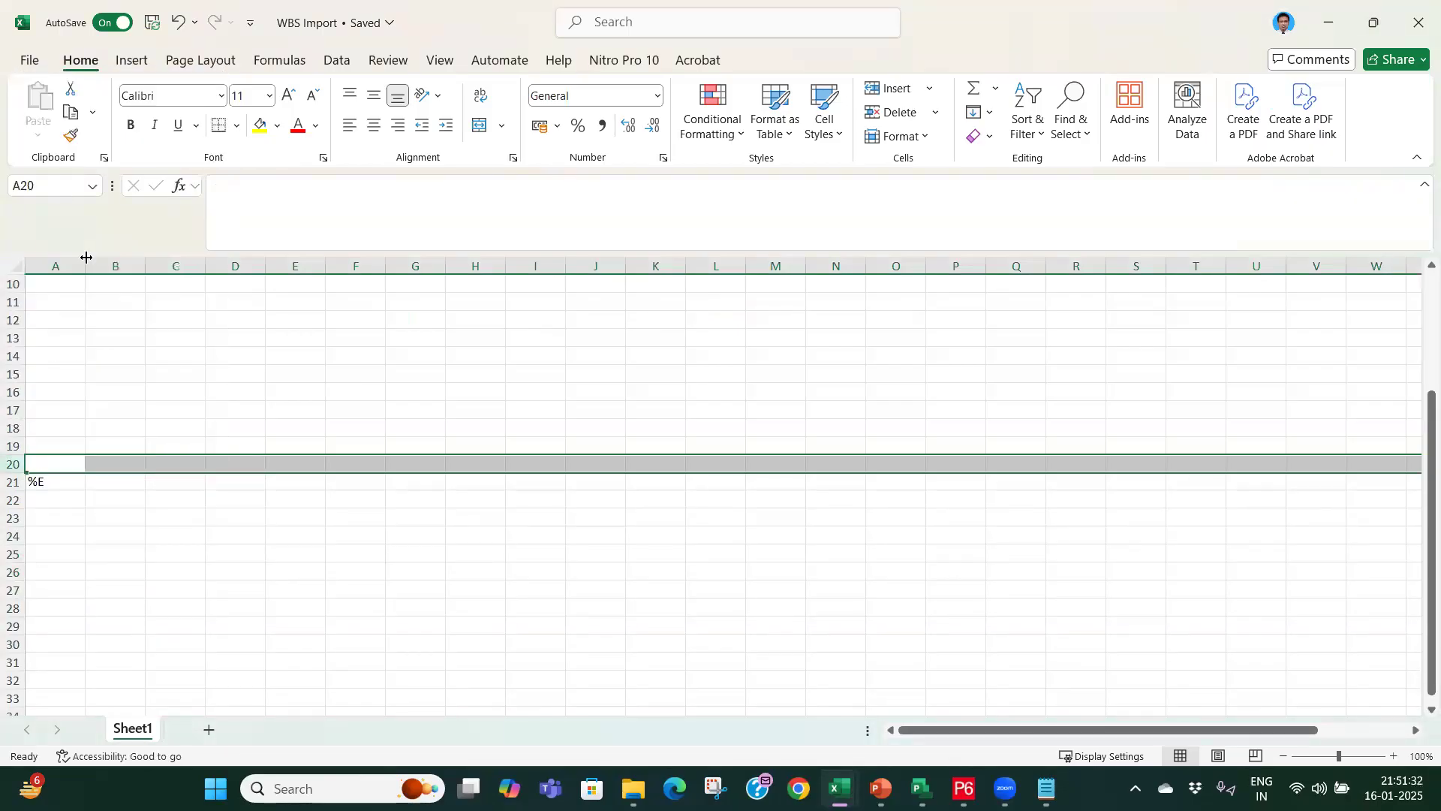
pyautogui.press('F4')
pyautogui.press('F4')
pyautogui.press('F4')
pyautogui.press('F4')
pyautogui.press('F4')
pyautogui.press('F4')
pyautogui.press('F4')
pyautogui.press('F4')
pyautogui.press('F4')
pyautogui.press('F4')
pyautogui.press('F4')
pyautogui.scroll(3, 123, 395)
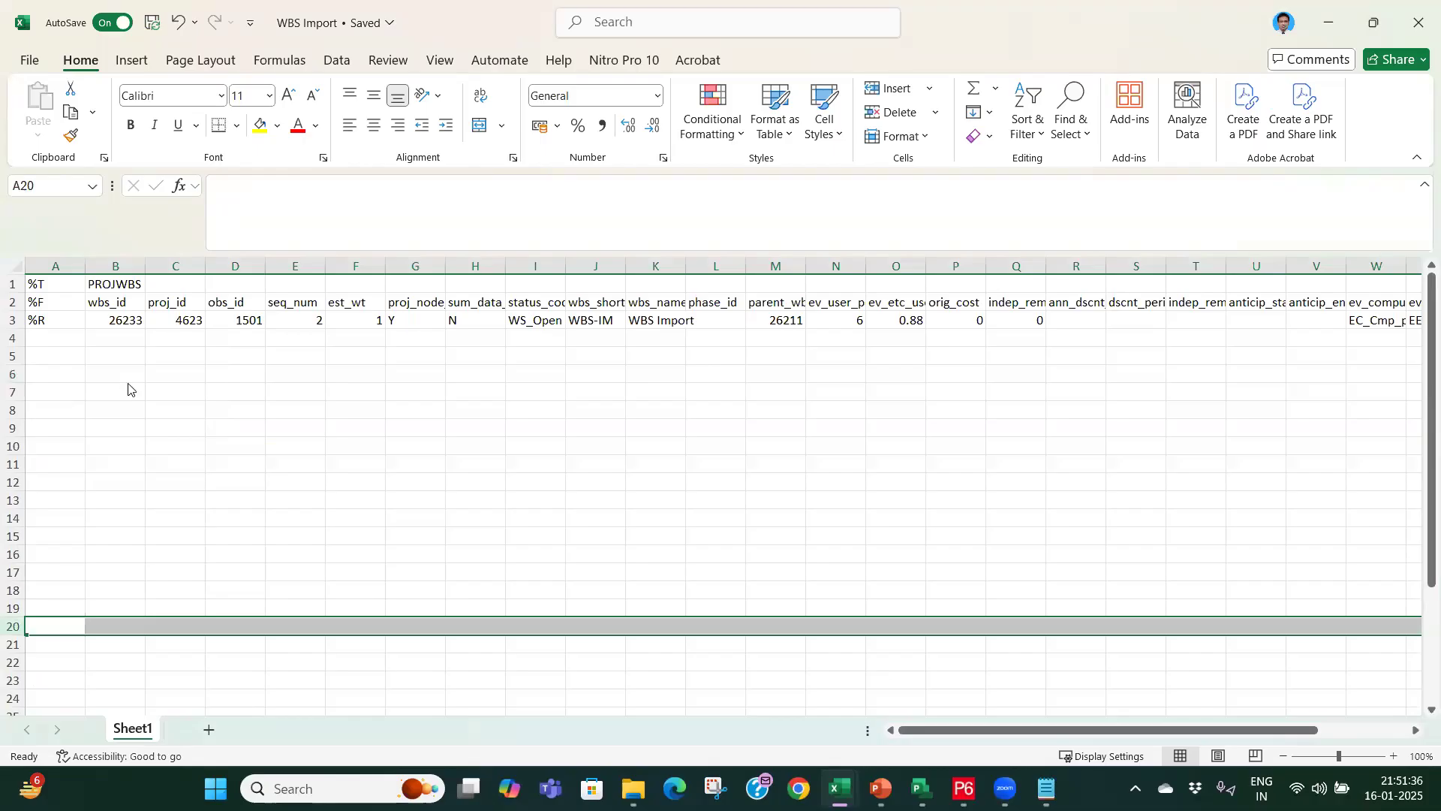
# Step: Copy the wbs_id values 2 to 24 again from the source WBS sheet and paste them as values from cell B4
pyautogui.hotkey('alt', 'Tab')
pyautogui.hotkey('ctrl', 'c')
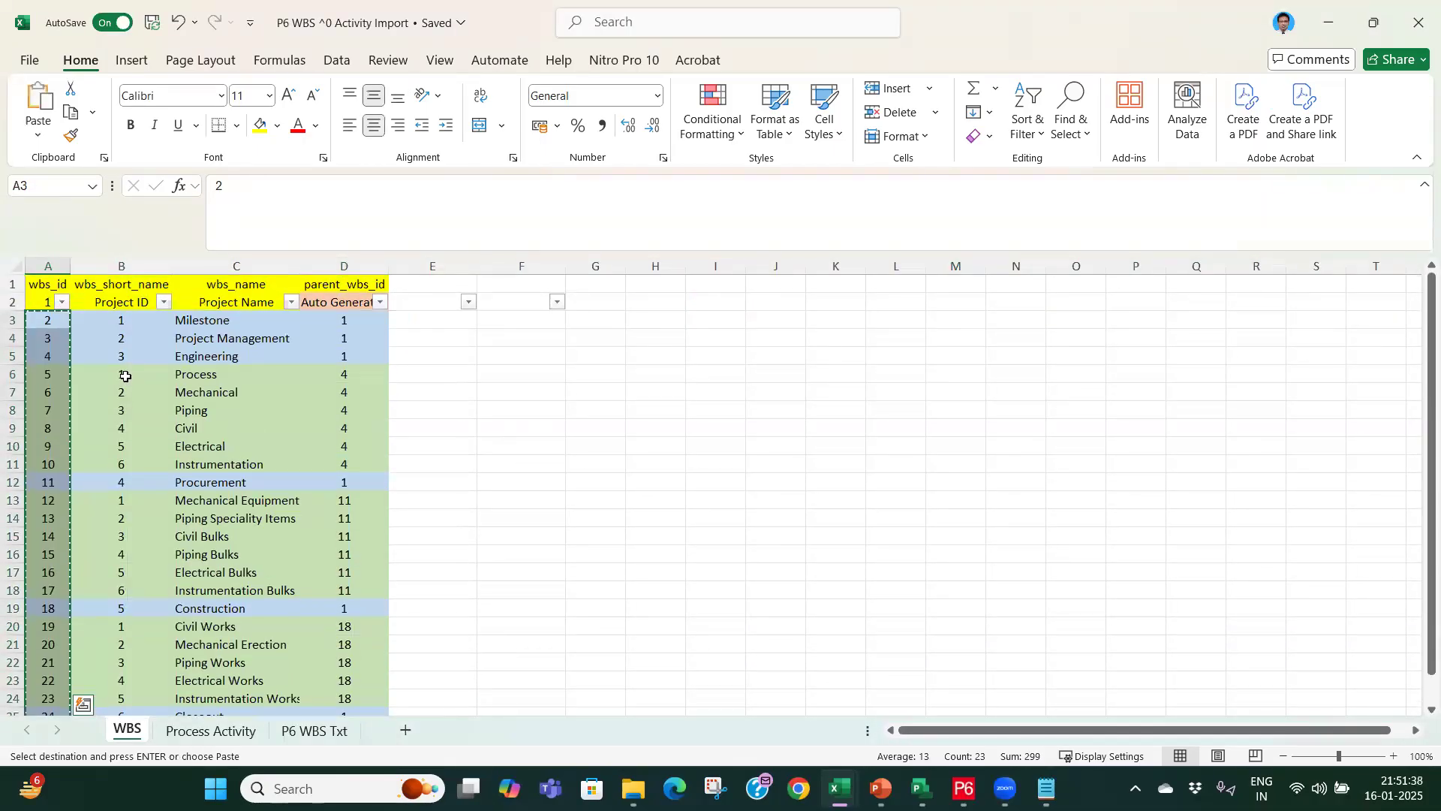
pyautogui.hotkey('alt', 'Tab')
pyautogui.click(135, 339)
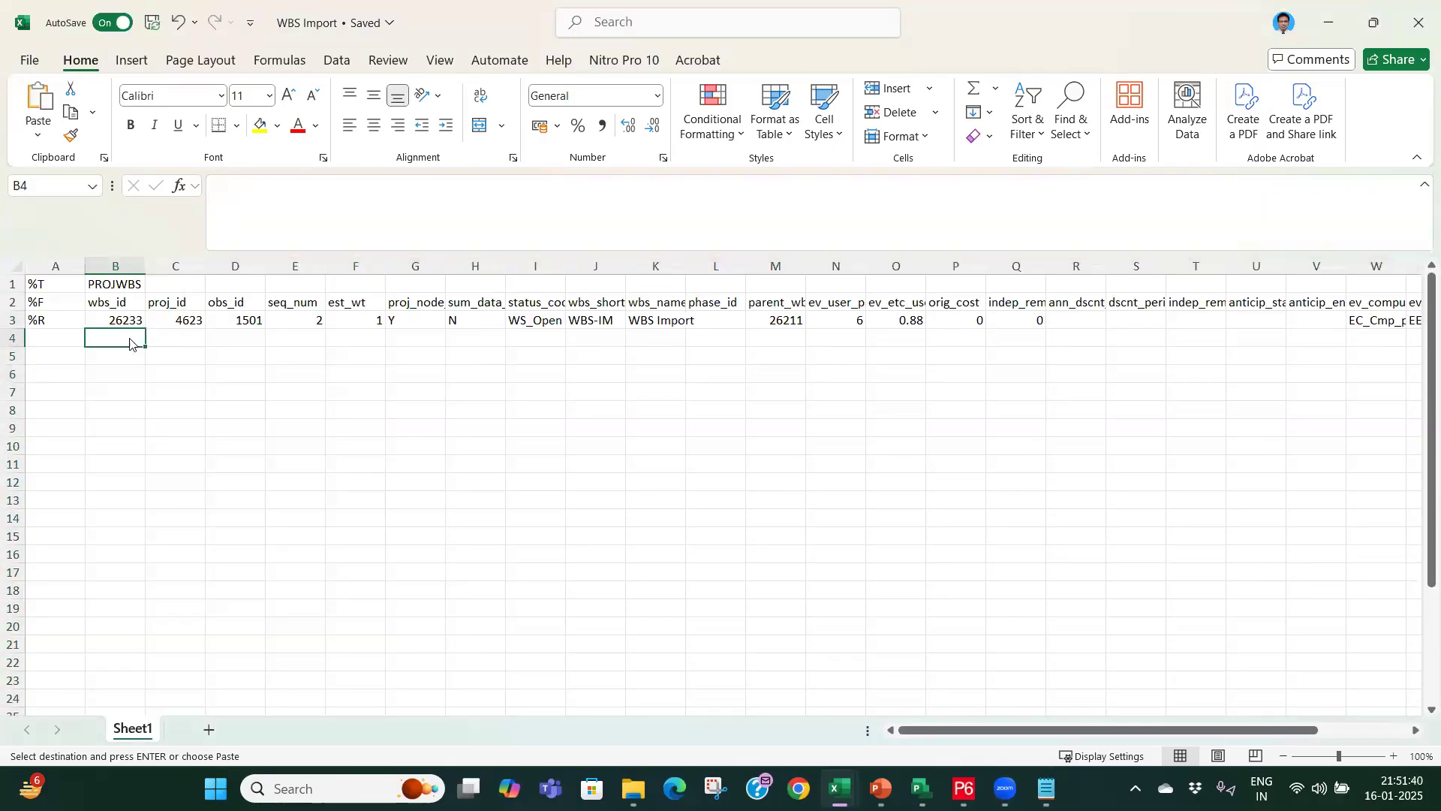
pyautogui.rightClick(135, 340)
pyautogui.click(204, 240)
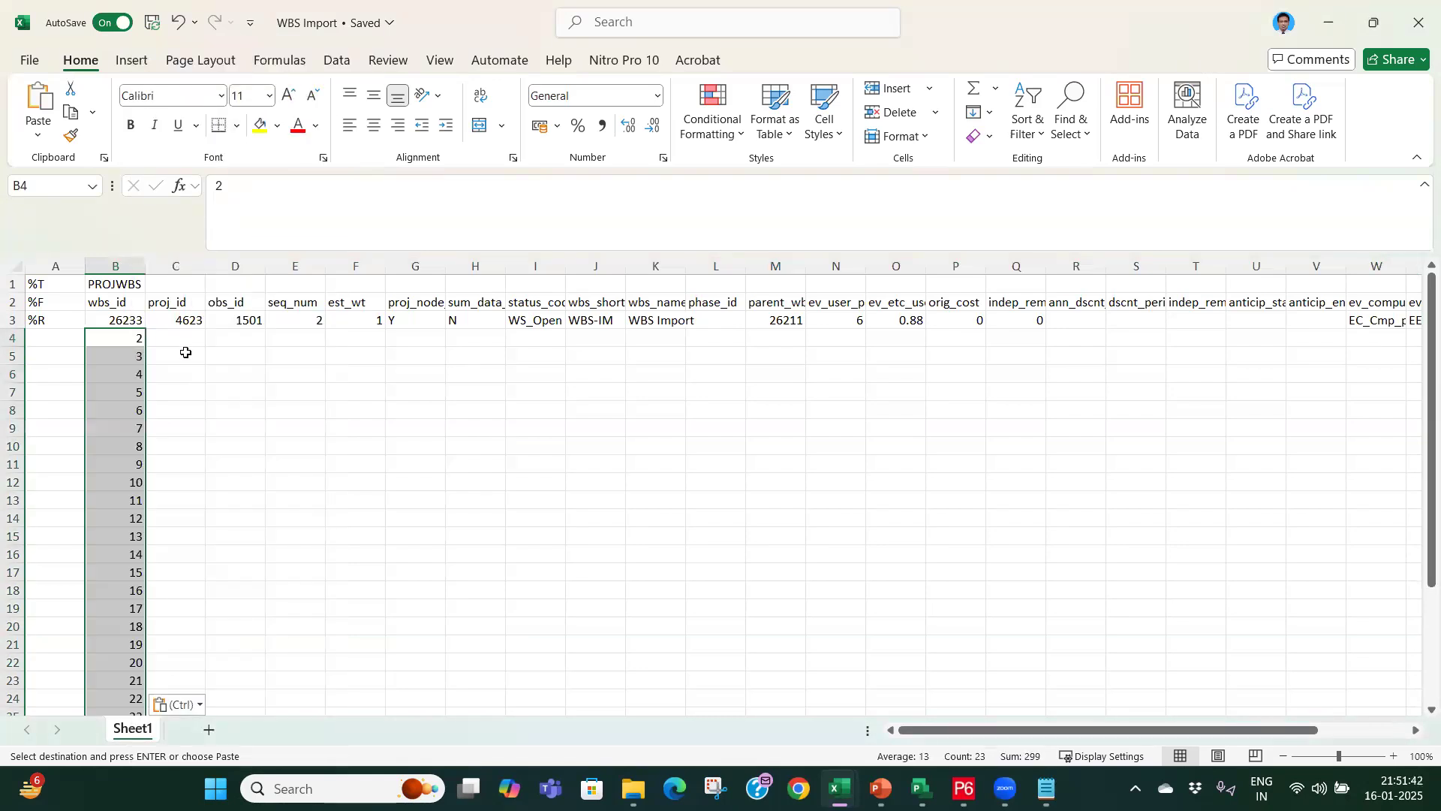
# Step: Compare with the source WBS sheet and widen the wbs_short_name and wbs_name columns in the WBS Import workbook
pyautogui.hotkey('alt', 'Tab')
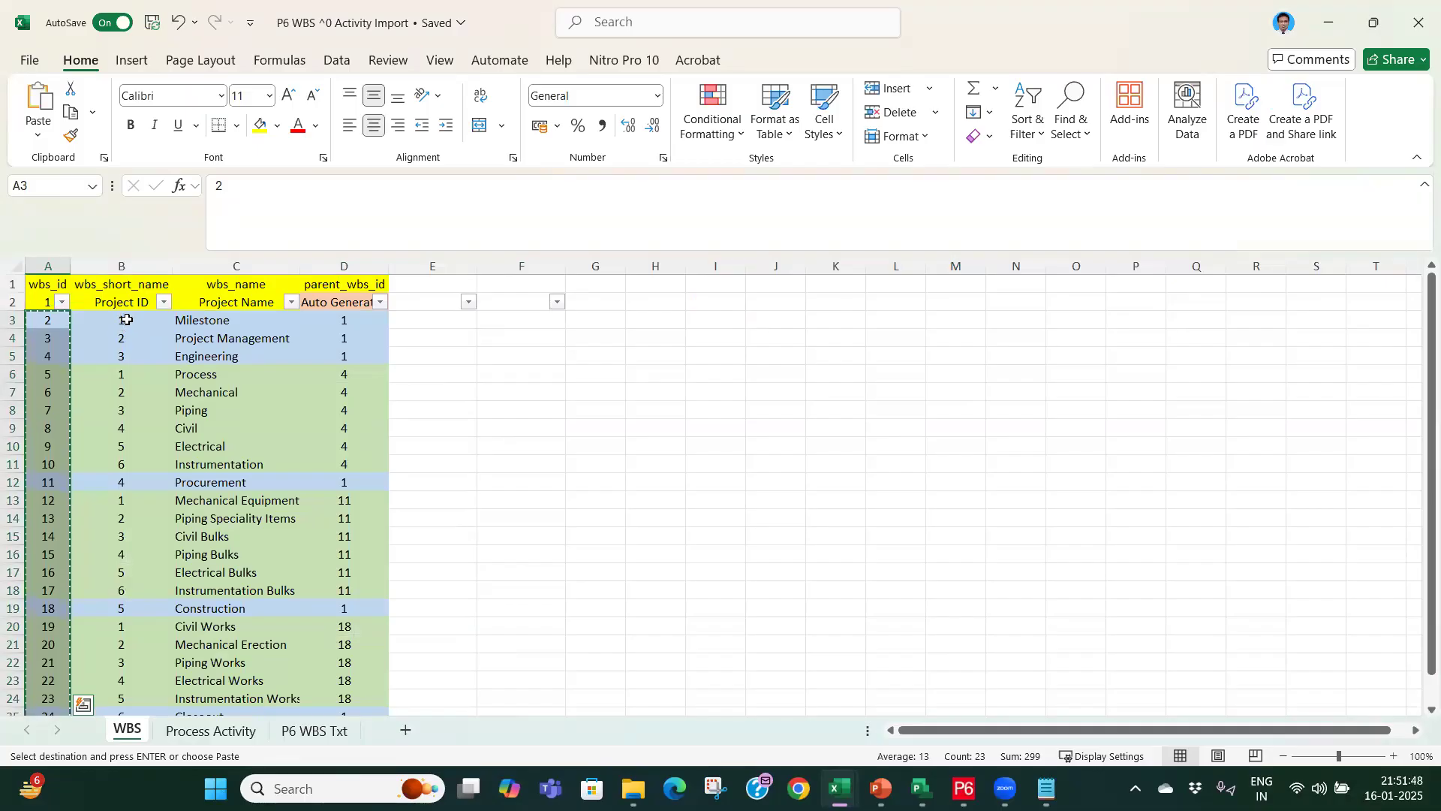
pyautogui.hotkey('alt', 'Tab')
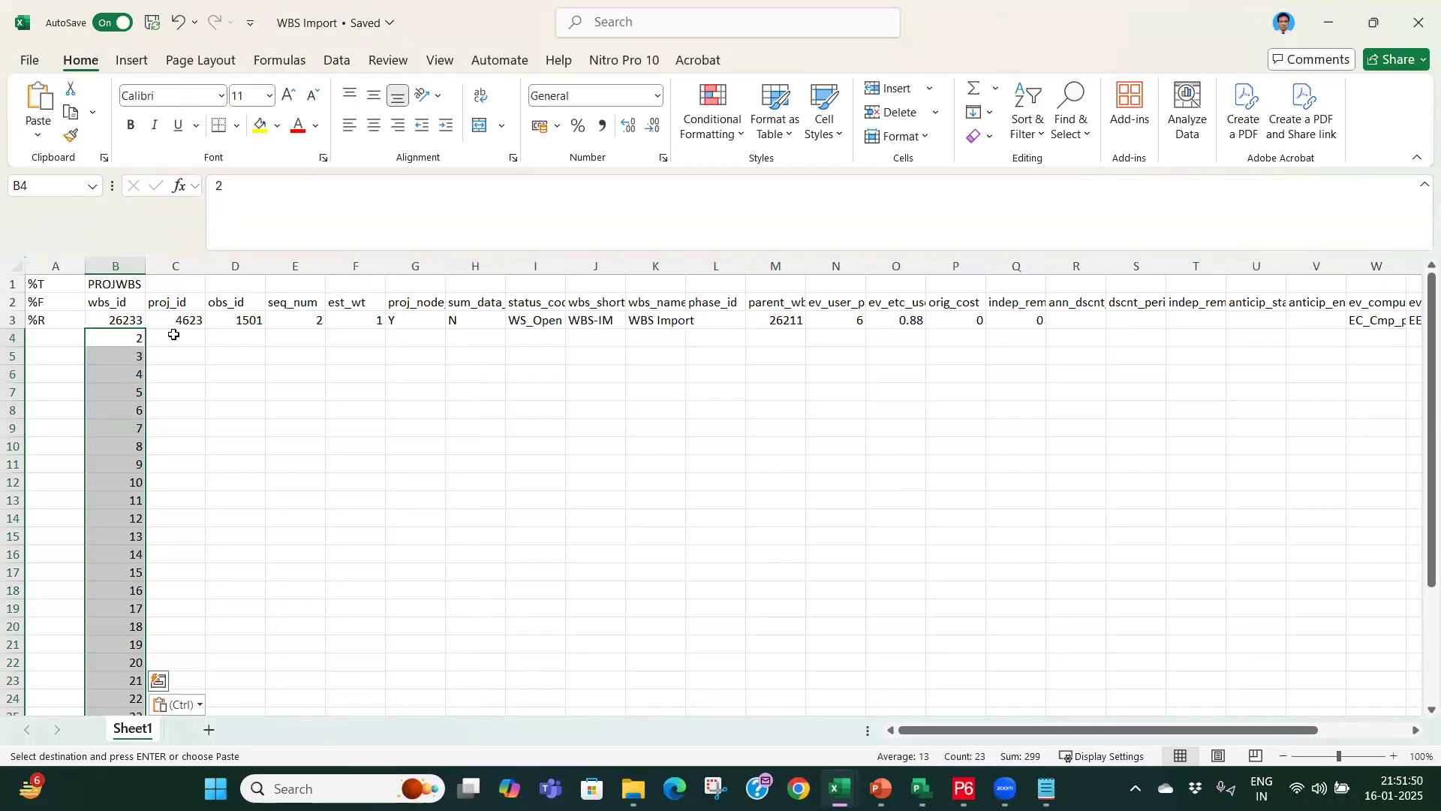
pyautogui.click(605, 304)
pyautogui.moveTo(624, 268); pyautogui.dragTo(652, 268)
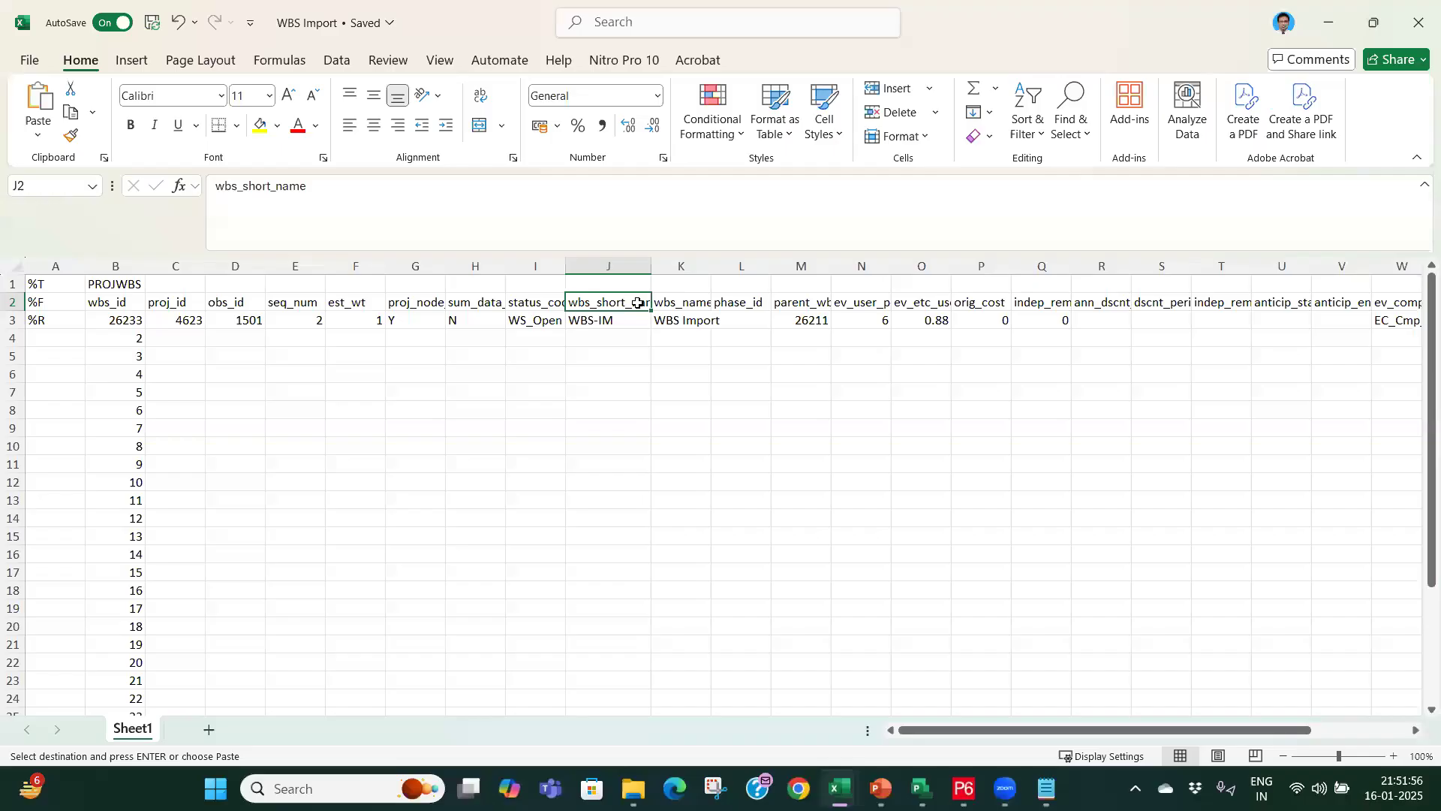
pyautogui.moveTo(711, 263); pyautogui.dragTo(774, 264)
# Step: Copy the names Milestone to Closeout from the source wbs_name column and paste them as values from cell J4 under wbs_short_name
pyautogui.hotkey('alt', 'Tab')
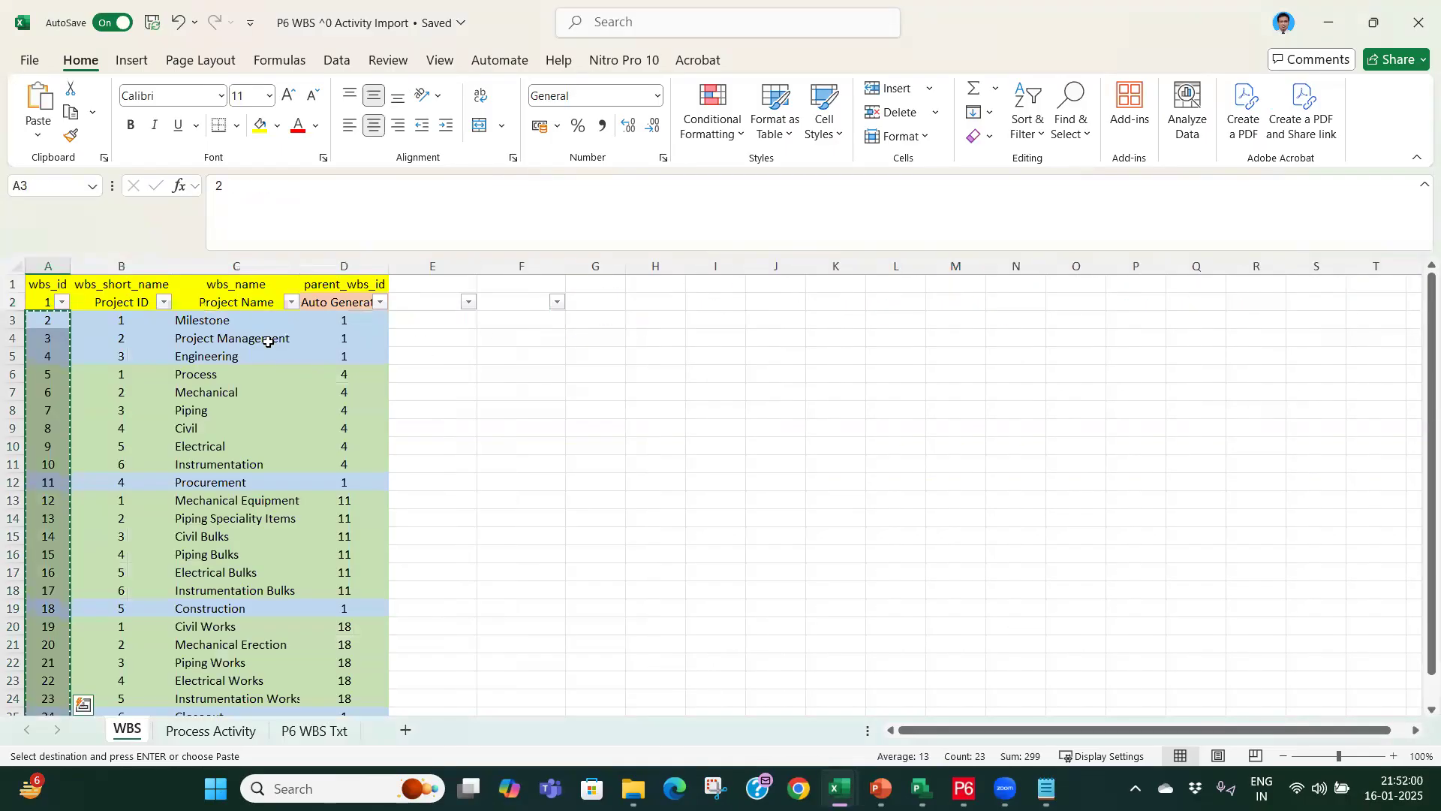
pyautogui.moveTo(232, 317); pyautogui.dragTo(241, 684)
pyautogui.hotkey('ctrl', 'c')
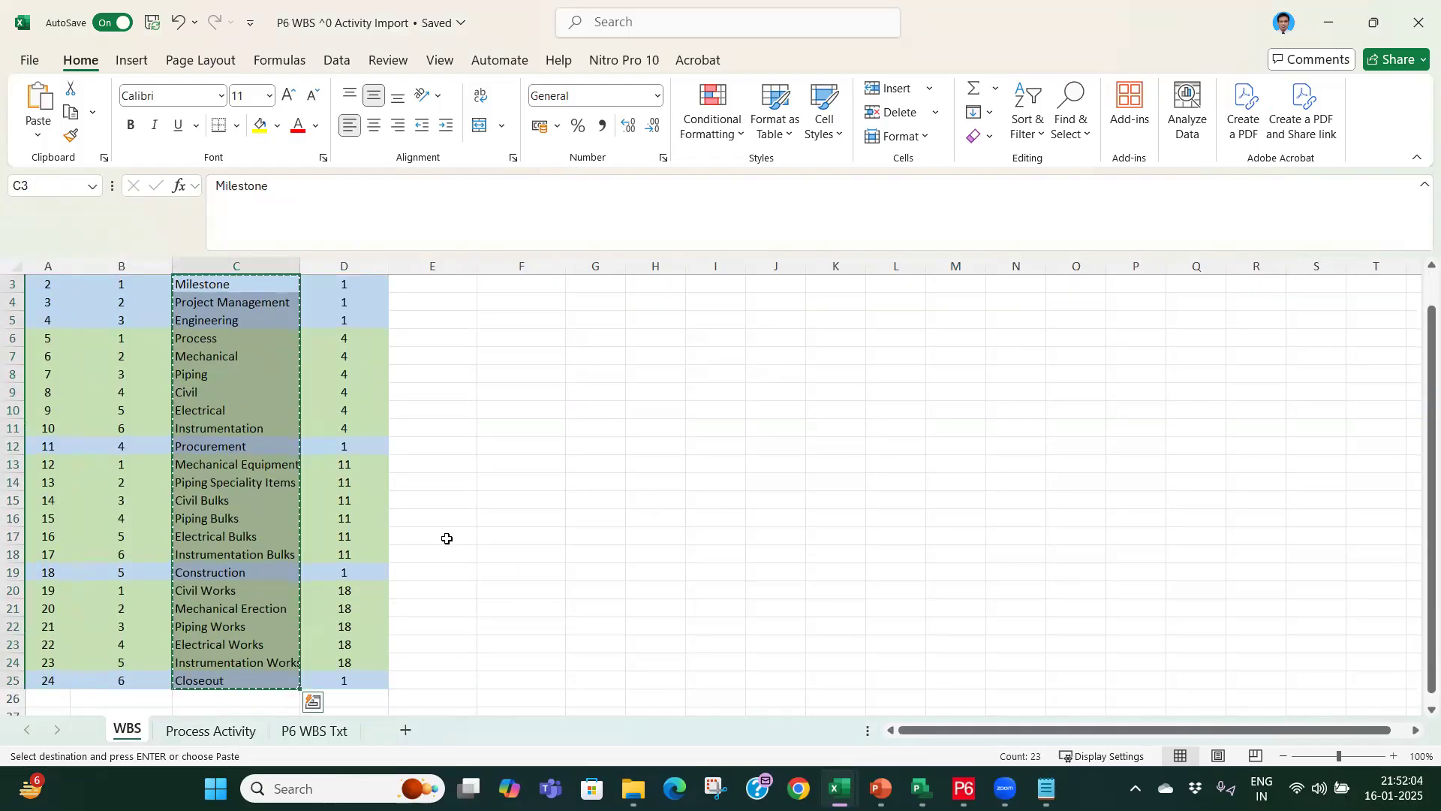
pyautogui.hotkey('alt', 'Tab')
pyautogui.click(608, 338)
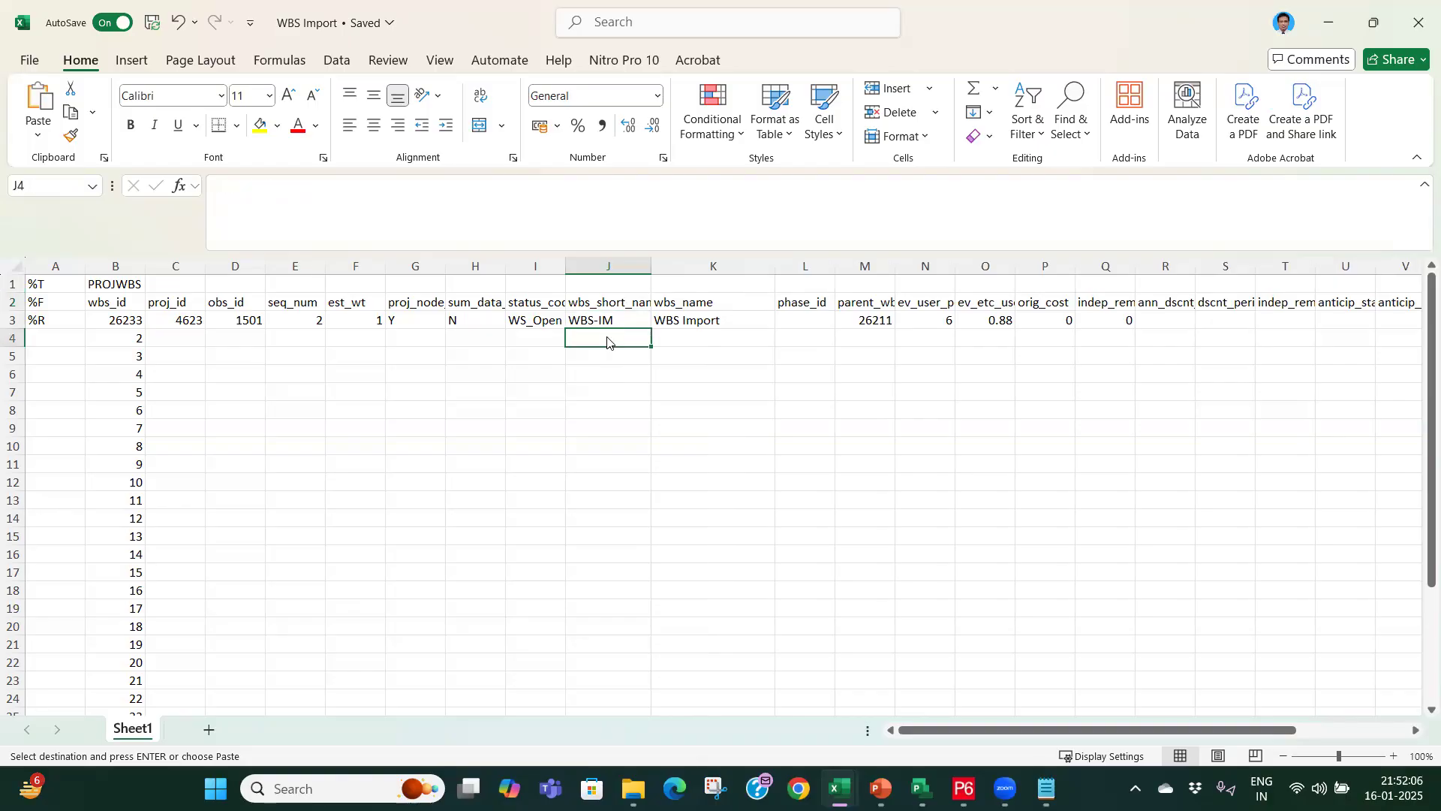
pyautogui.rightClick(608, 338)
pyautogui.click(683, 240)
# Step: Copy the wbs_short_name codes from the source WBS sheet and paste them as values over column J from cell J4
pyautogui.hotkey('alt', 'Tab')
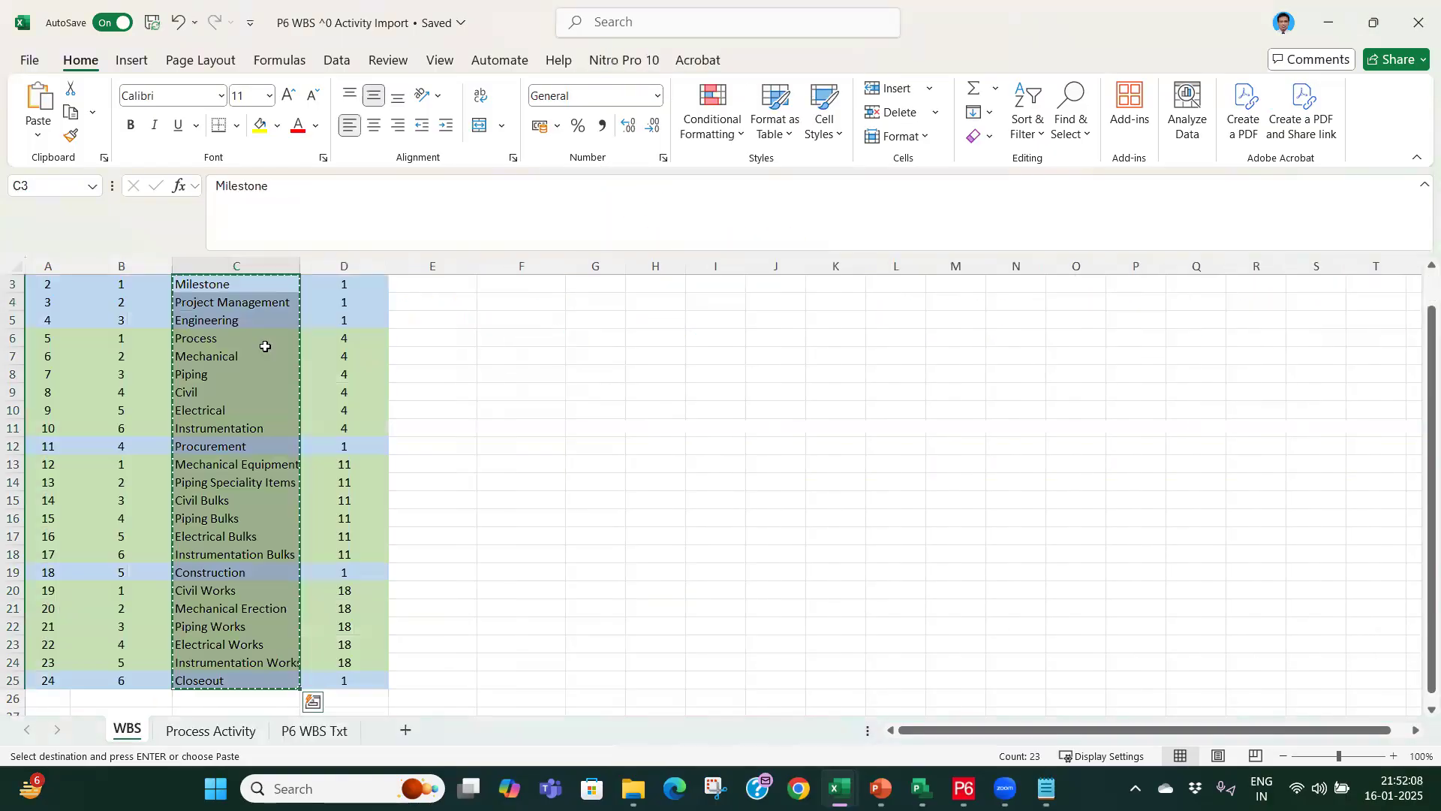
pyautogui.scroll(1, 193, 364)
pyautogui.moveTo(139, 320); pyautogui.dragTo(143, 682)
pyautogui.hotkey('ctrl', 'c')
pyautogui.hotkey('alt', 'Tab')
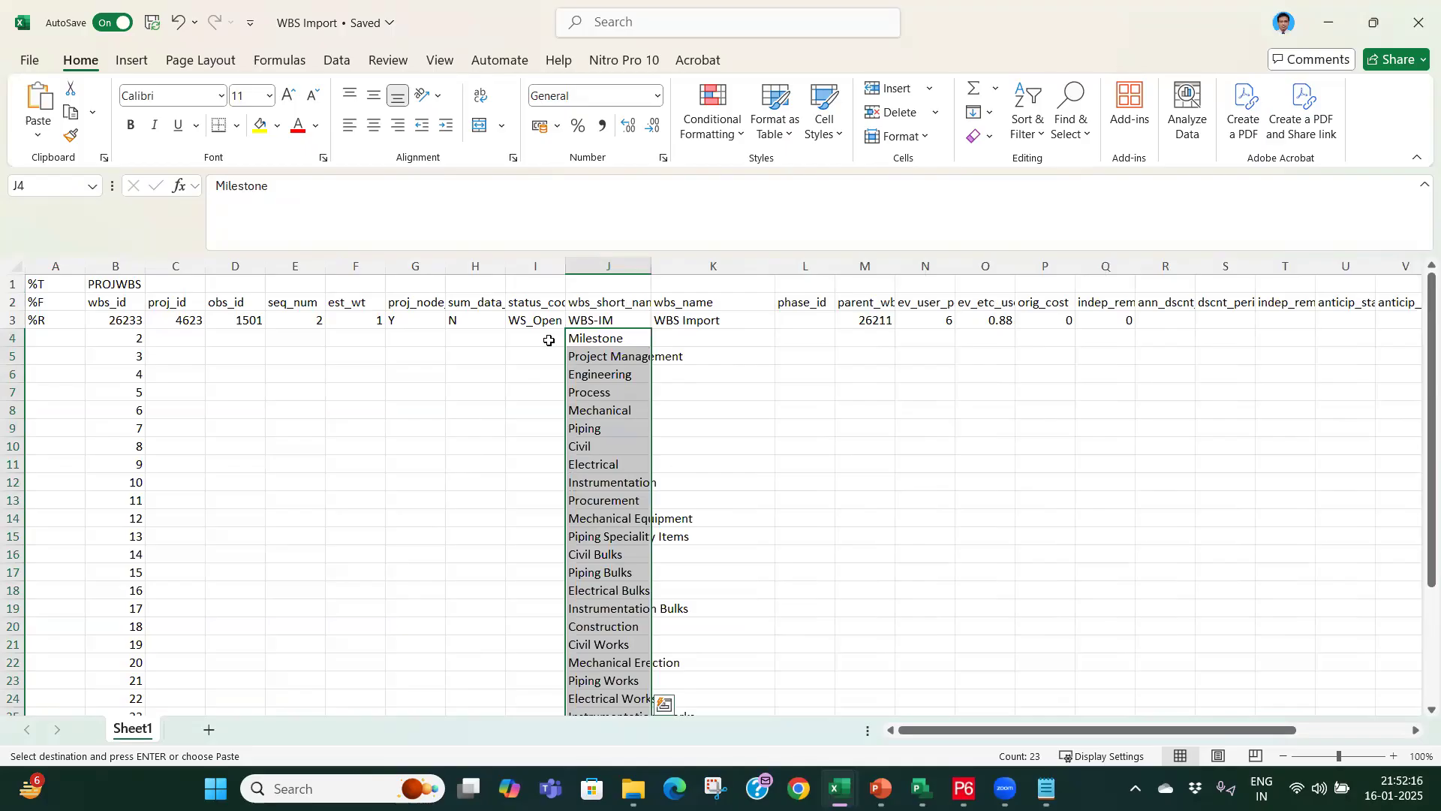
pyautogui.click(614, 337)
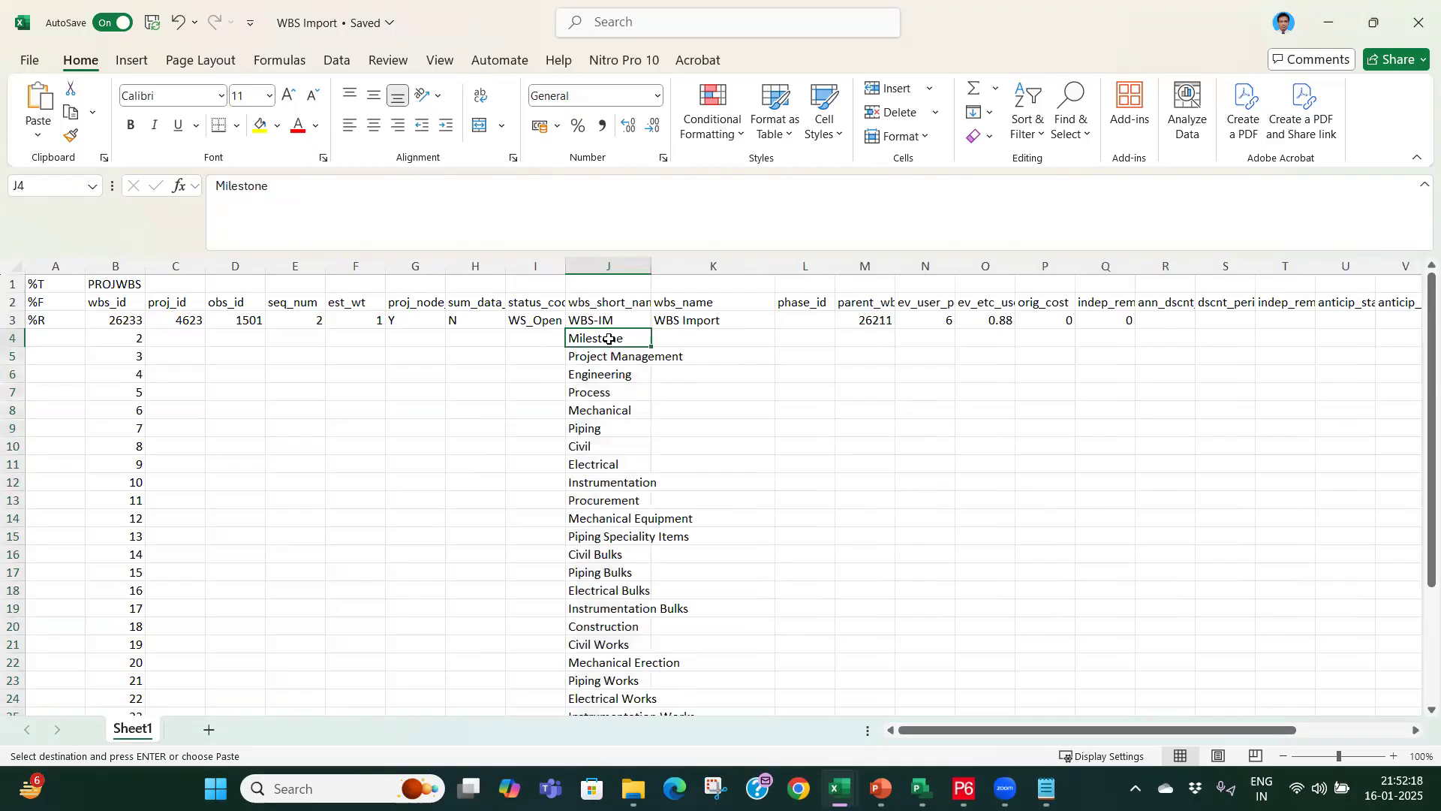
pyautogui.rightClick(612, 338)
pyautogui.click(684, 211)
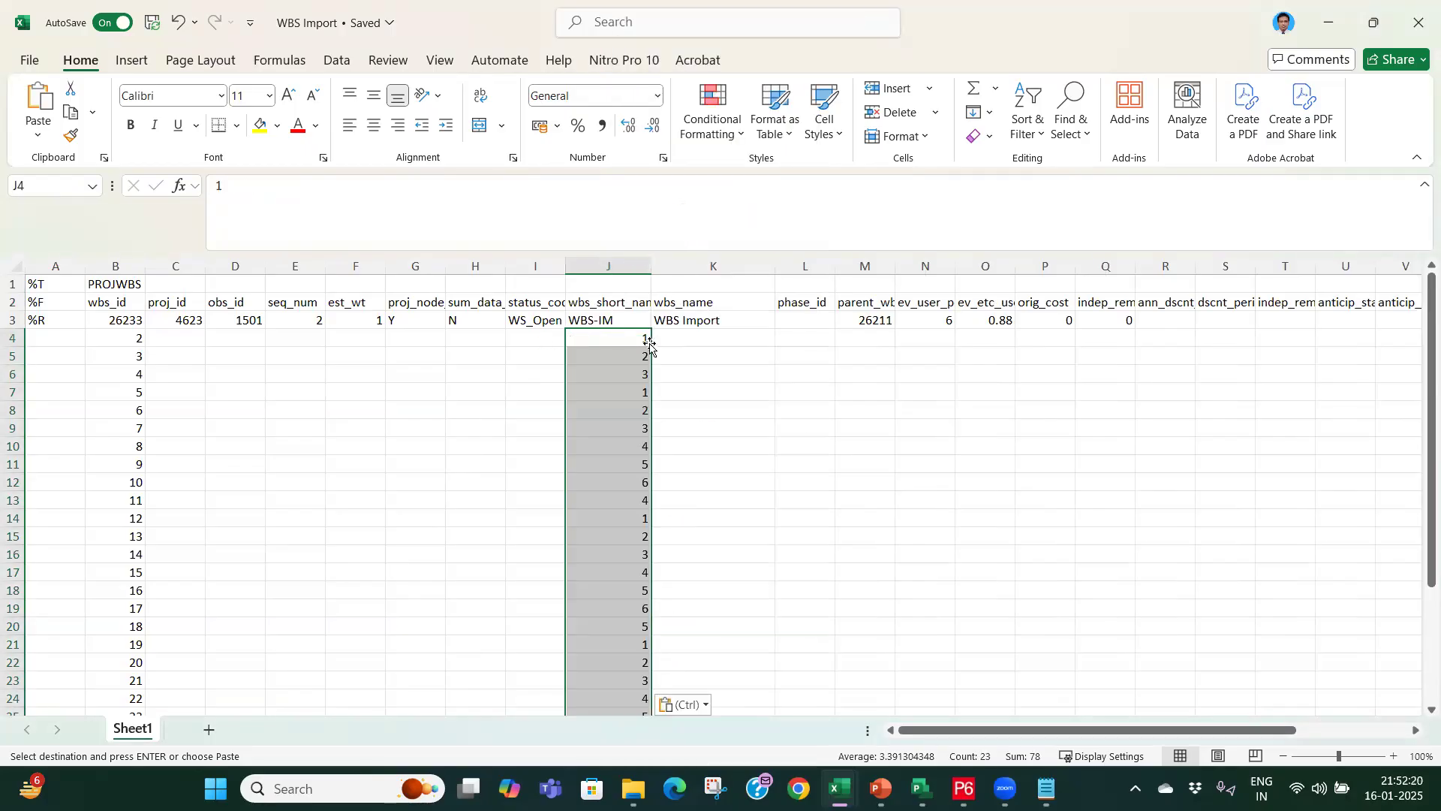
# Step: Copy the wbs_name entries Milestone to Closeout from the source WBS sheet and paste them as values from cell K4
pyautogui.hotkey('alt', 'Tab')
pyautogui.scroll(1, 247, 325)
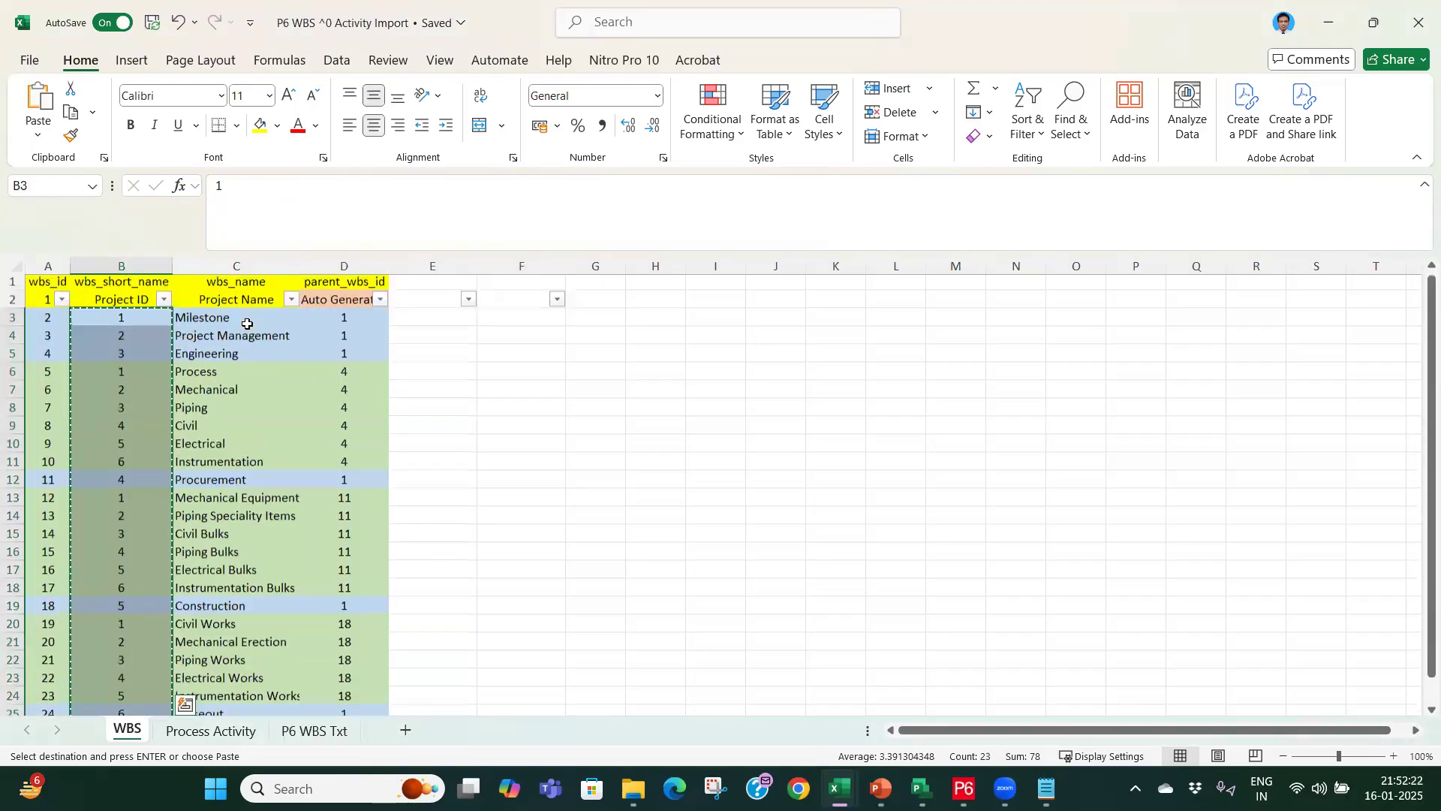
pyautogui.click(247, 323)
pyautogui.hotkey('ctrl', 'shift', 'Down')
pyautogui.hotkey('ctrl', 'c')
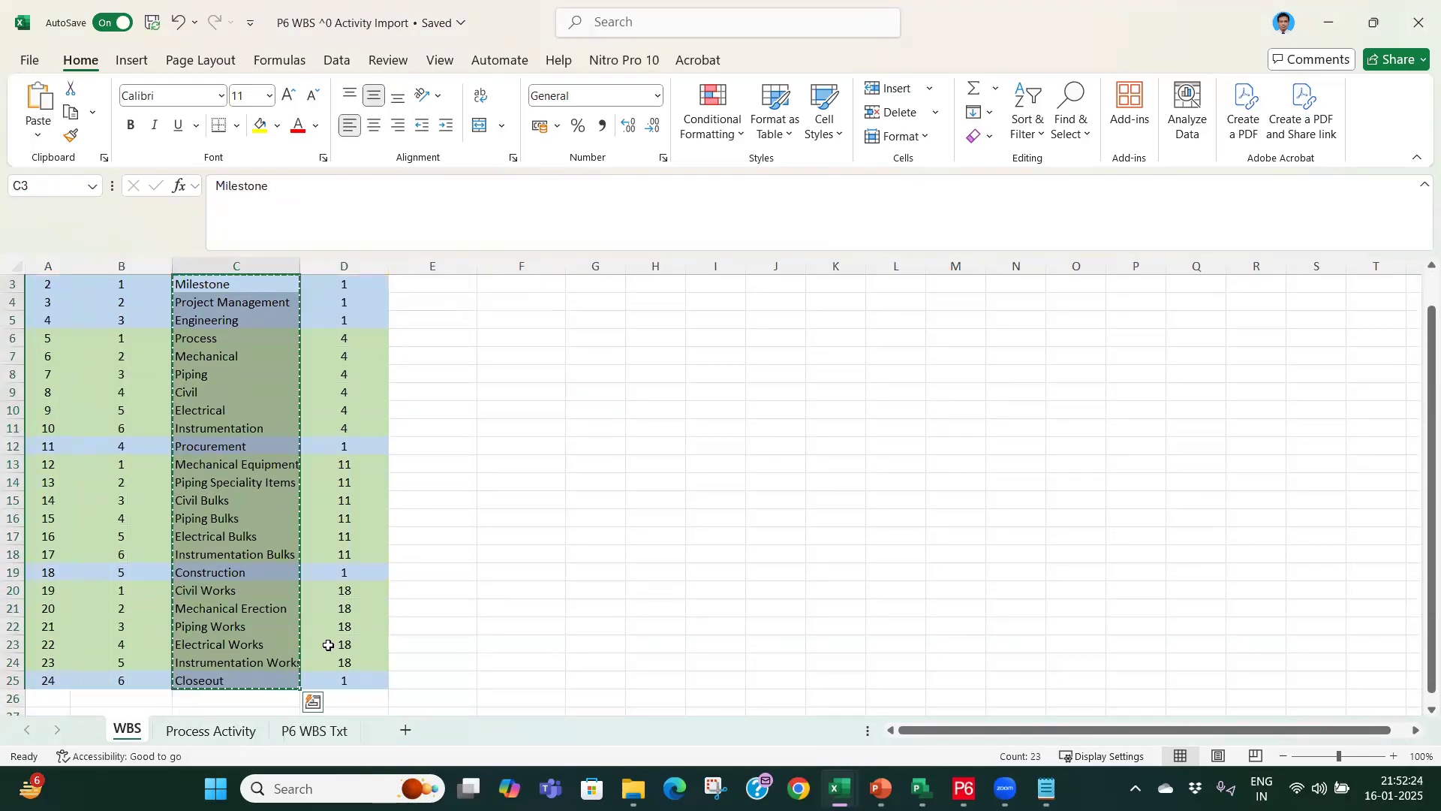
pyautogui.hotkey('alt', 'Tab')
pyautogui.click(687, 340)
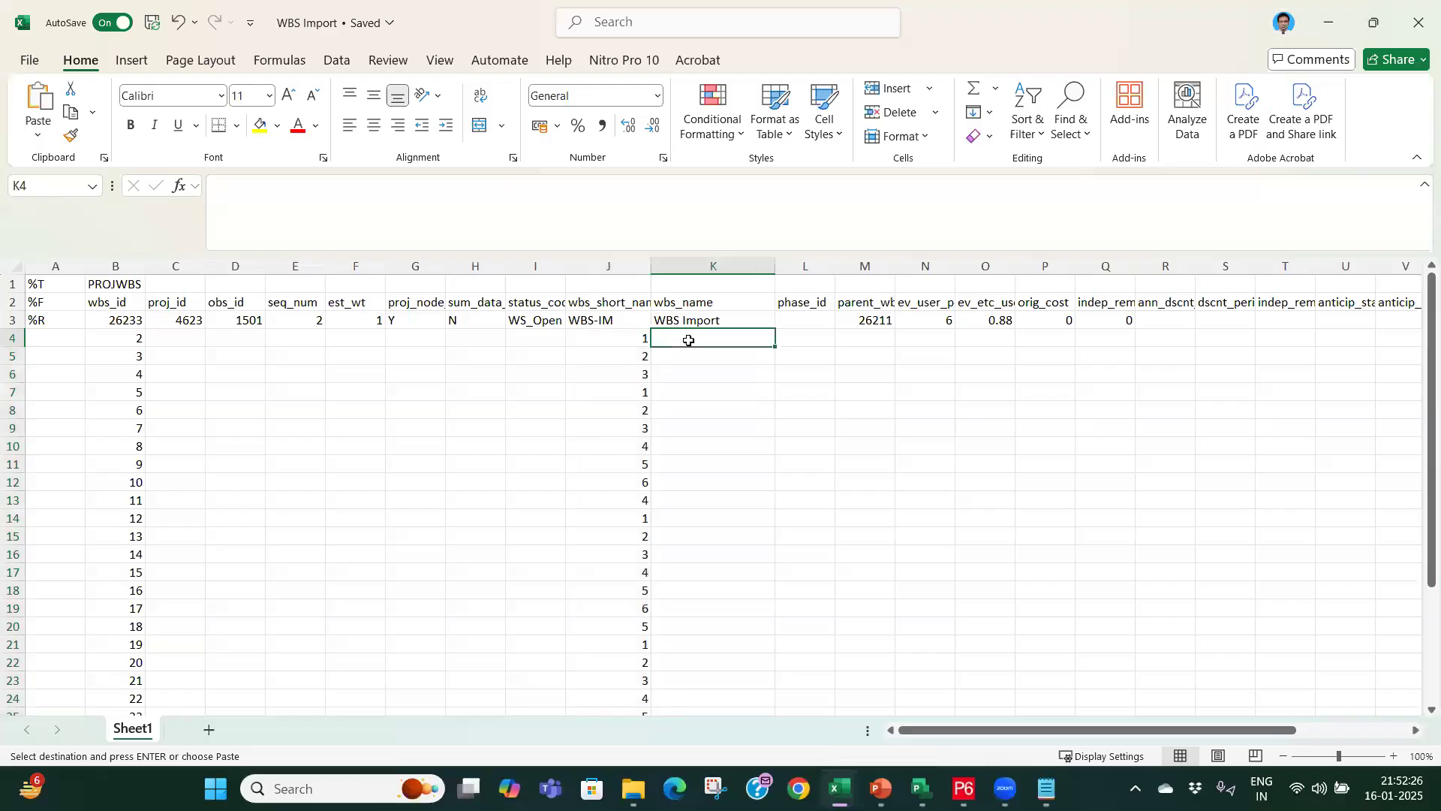
pyautogui.rightClick(685, 338)
pyautogui.click(743, 241)
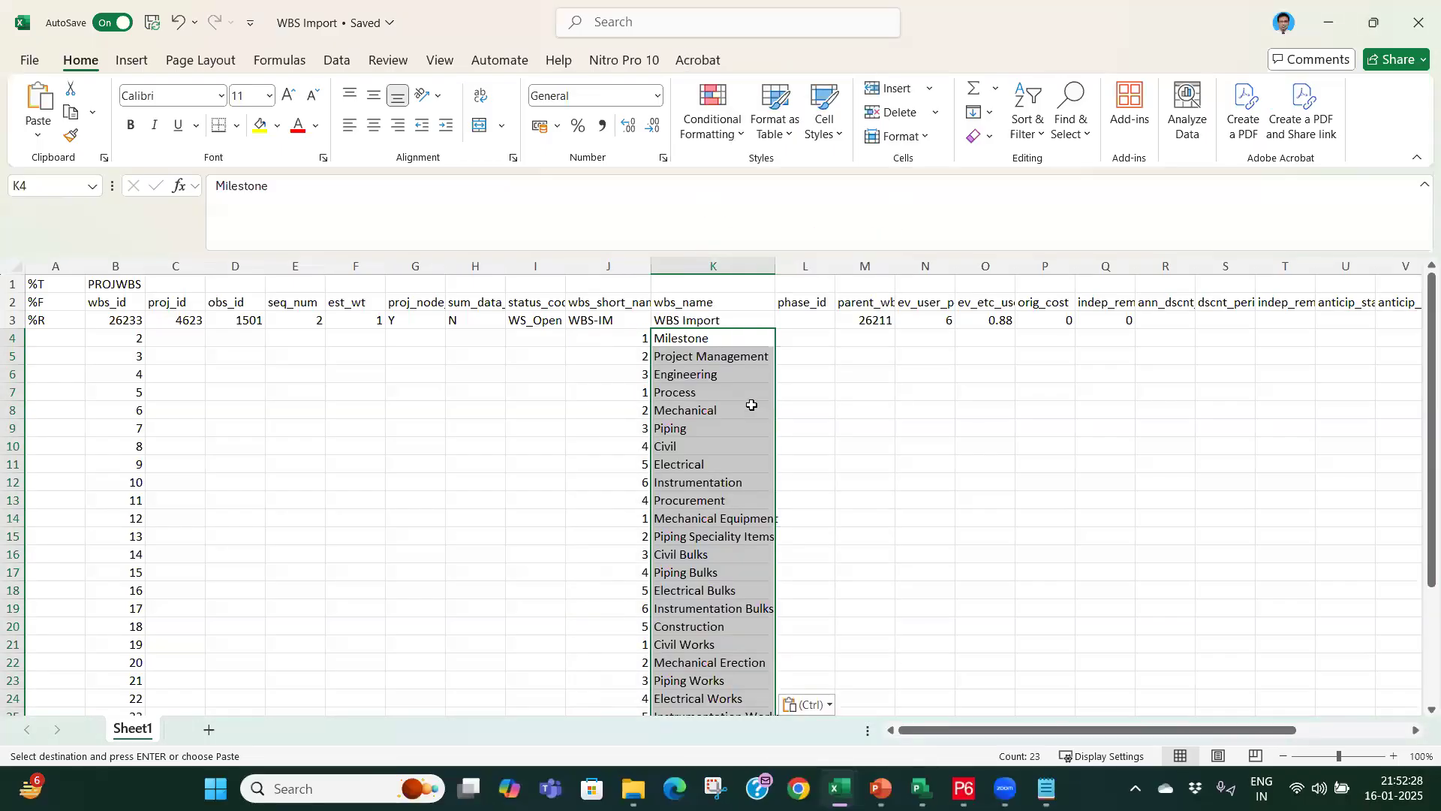
# Step: Copy the source parent_wbs_id values, widen that column in the WBS Import workbook, and paste them as values from cell M4
pyautogui.hotkey('alt', 'Tab')
pyautogui.moveTo(347, 315); pyautogui.dragTo(348, 669)
pyautogui.hotkey('ctrl', 'c')
pyautogui.scroll(1, 409, 618)
pyautogui.hotkey('alt', 'Tab')
pyautogui.hotkey('ctrl', 'v')
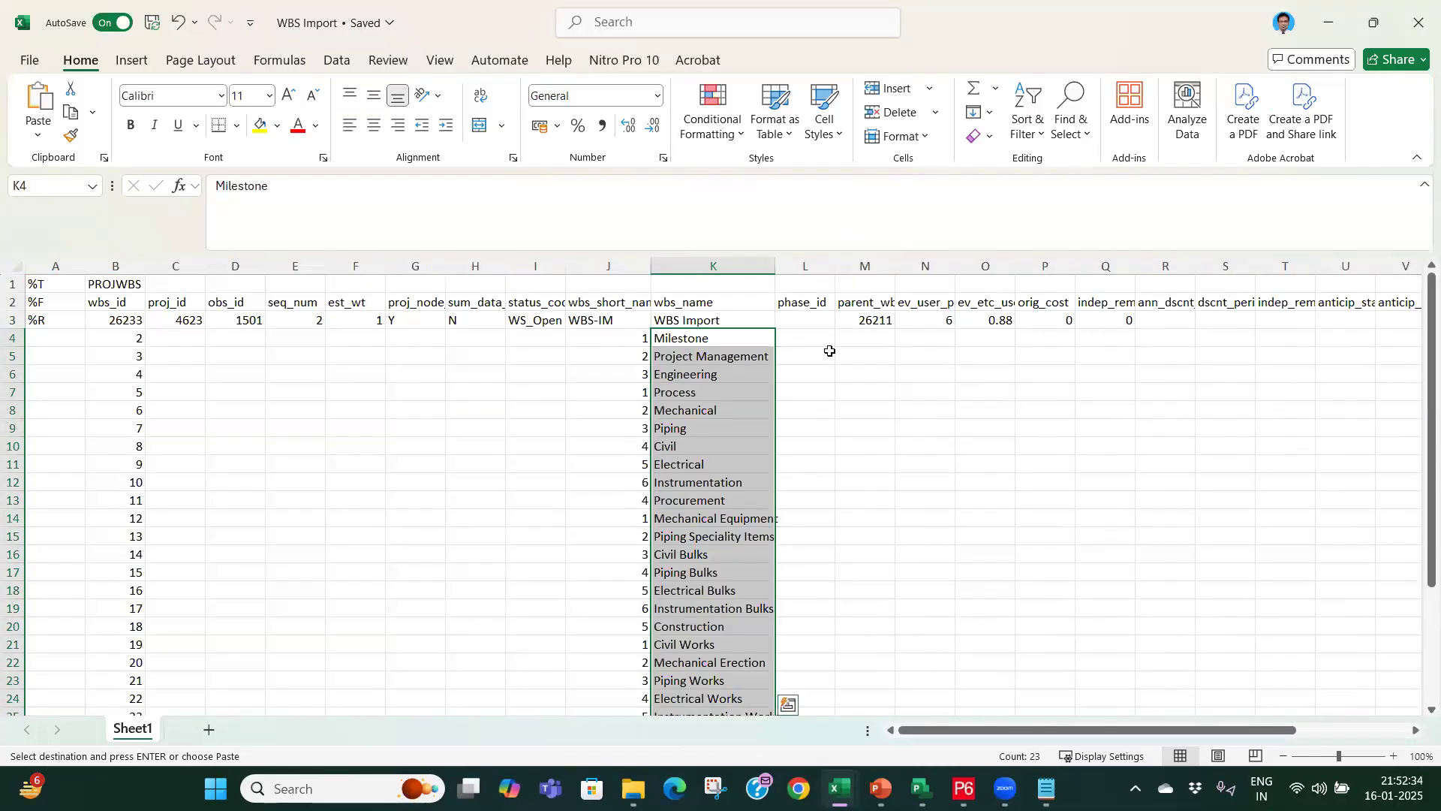
pyautogui.click(878, 301)
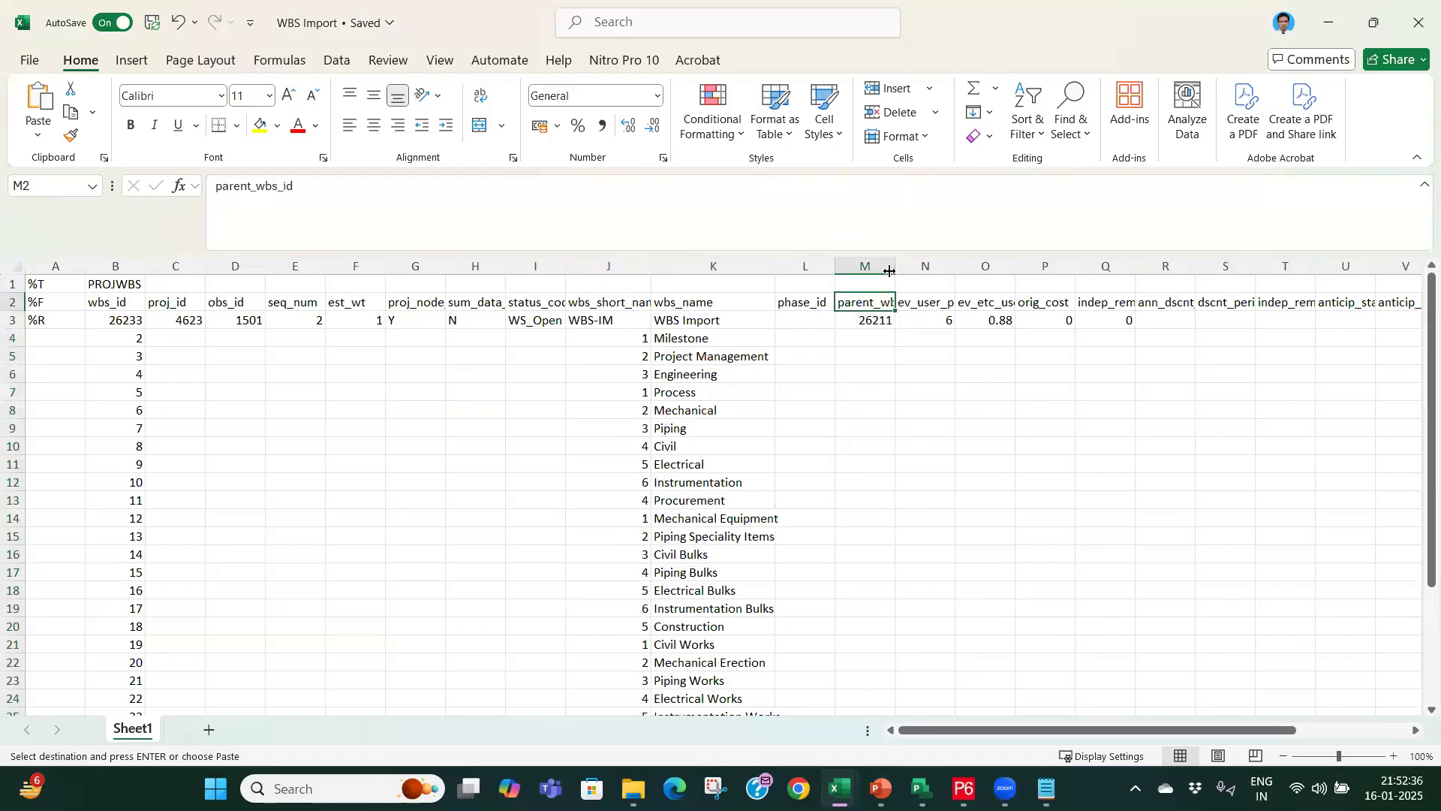
pyautogui.moveTo(889, 271); pyautogui.dragTo(904, 271)
pyautogui.click(873, 338)
pyautogui.rightClick(875, 338)
pyautogui.click(947, 240)
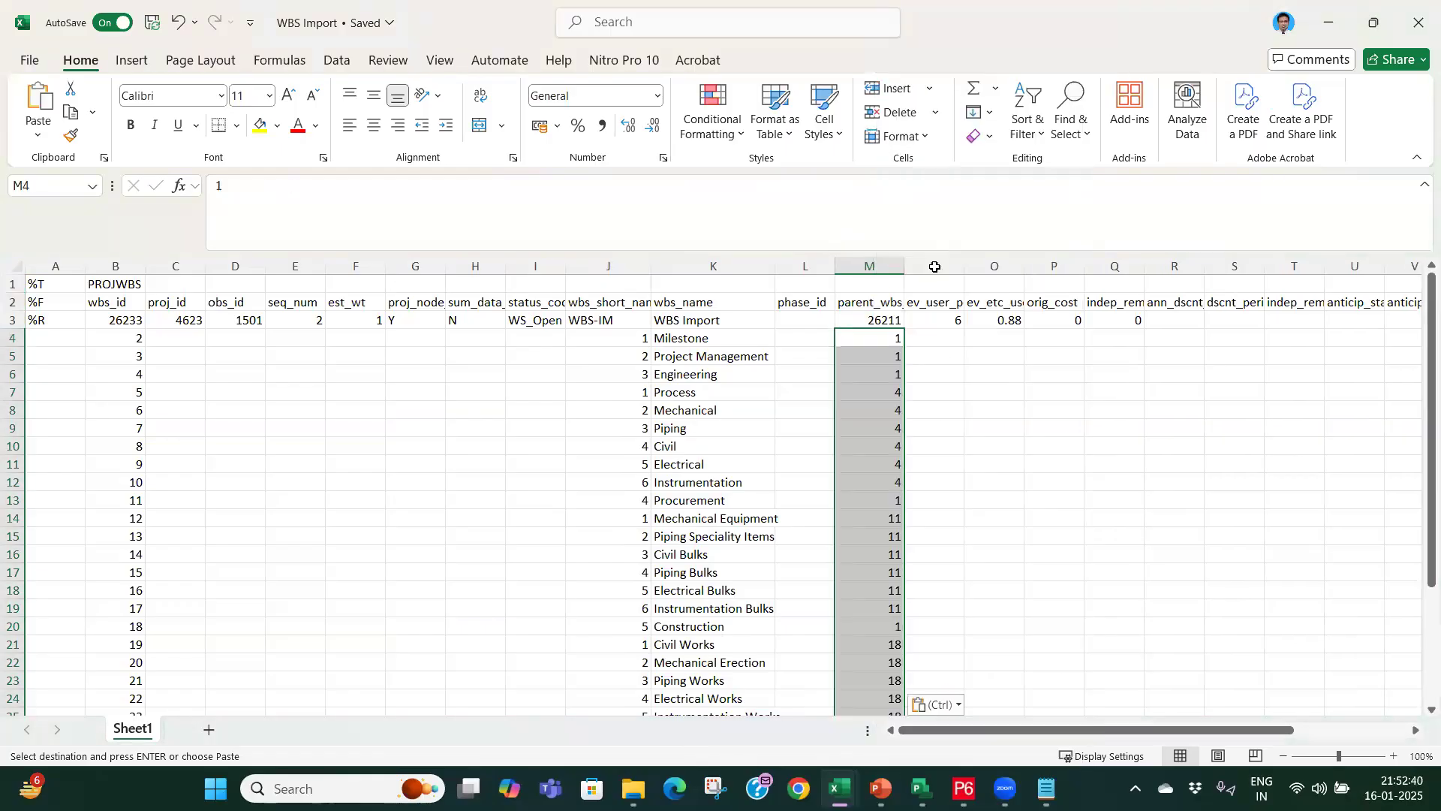
pyautogui.scroll(-2, 850, 405)
pyautogui.scroll(2, 850, 405)
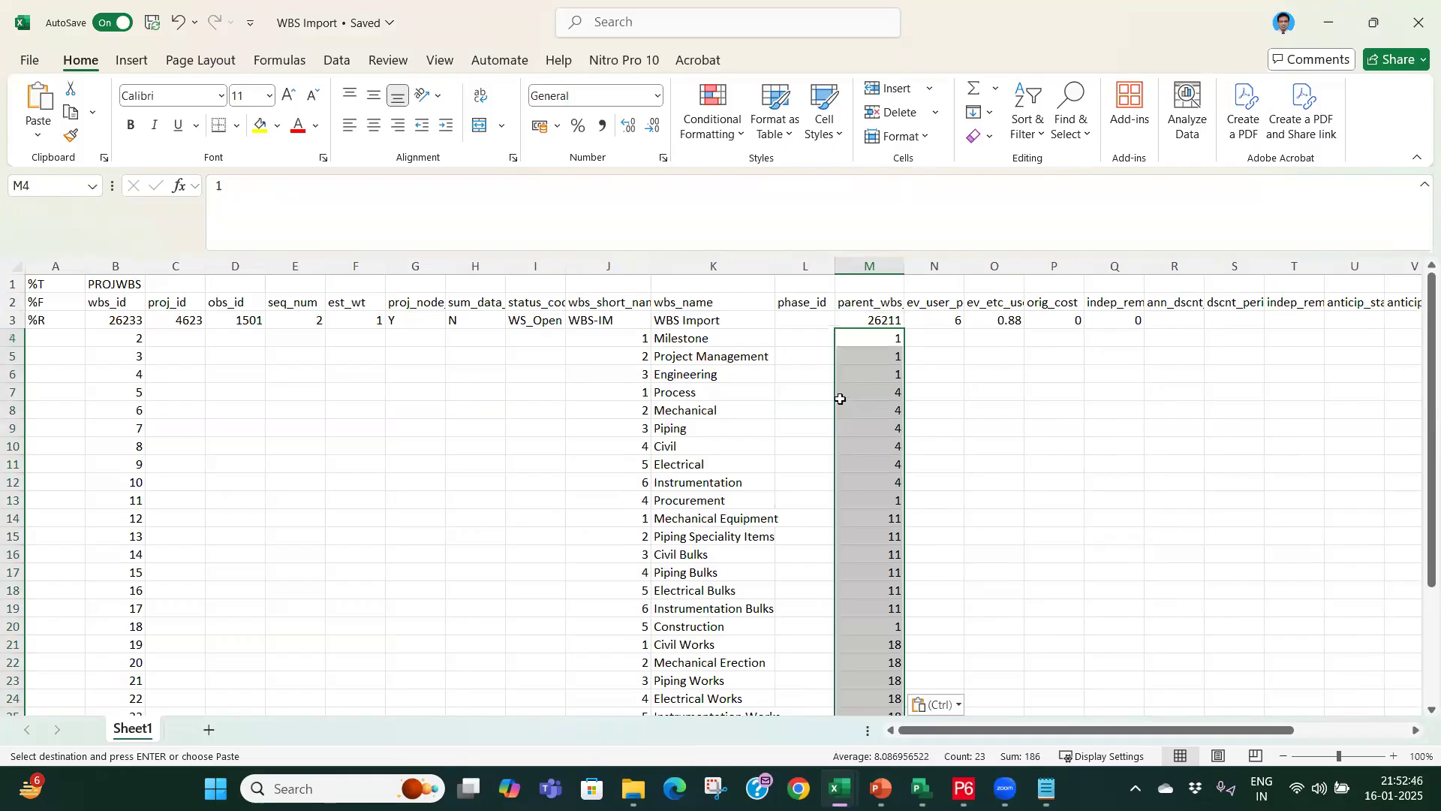
pyautogui.click(136, 322)
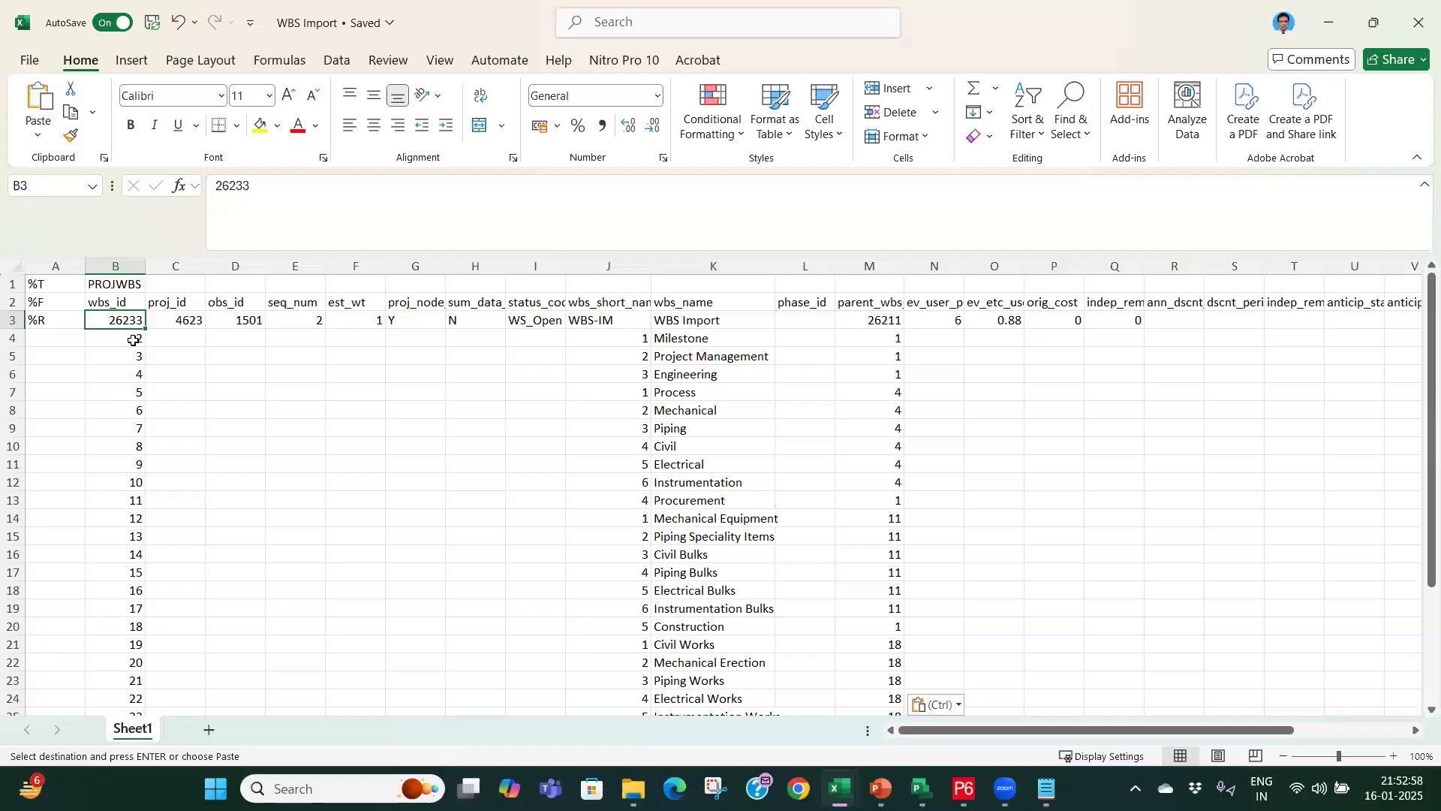
# Step: Replace the parent_wbs_id value 1 with the WBS Import wbs_id 26233 for Milestone, Project Management, Engineering, Procurement, Construction and Closeout
pyautogui.hotkey('ctrl', 'c')
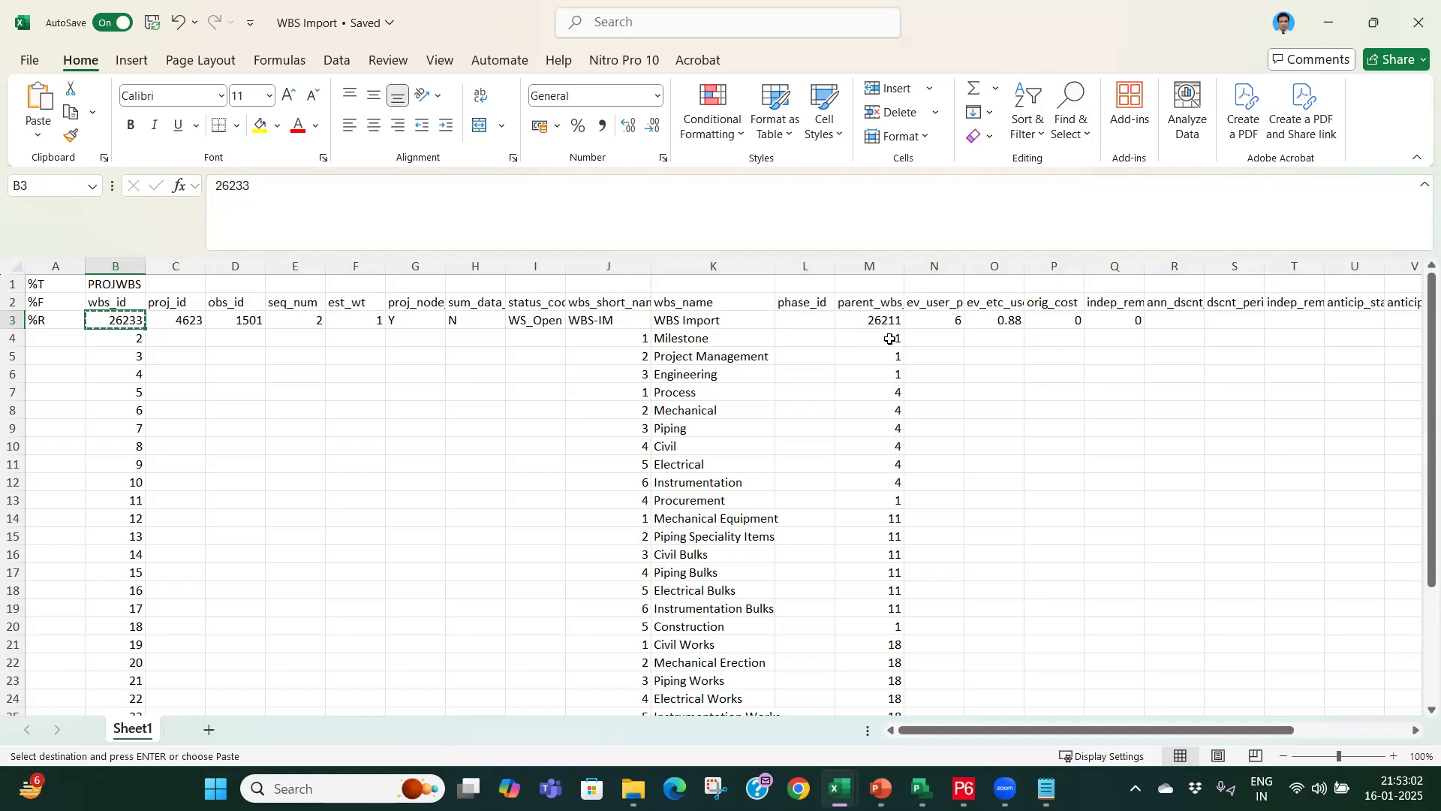
pyautogui.moveTo(890, 339); pyautogui.dragTo(891, 368)
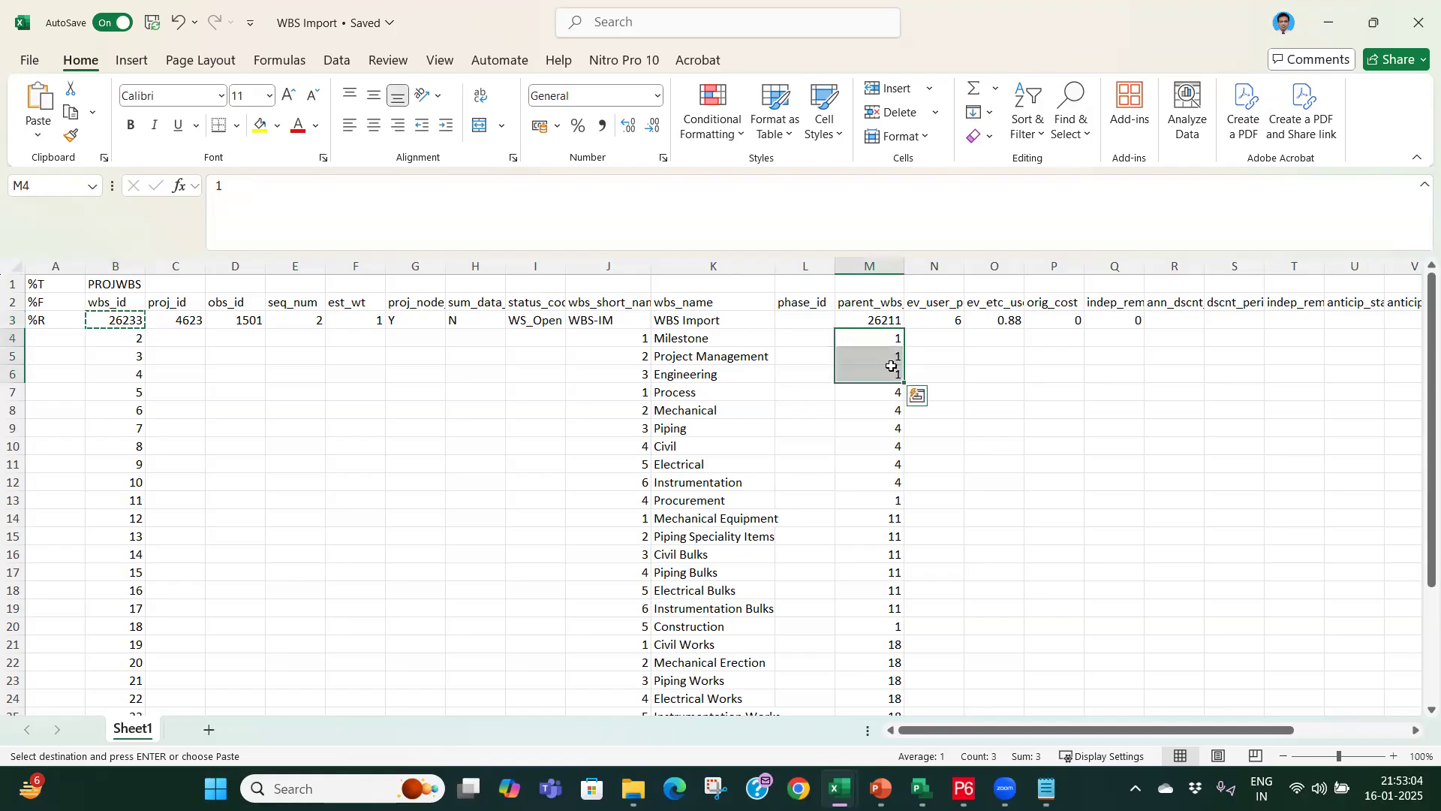
pyautogui.hotkey('ctrl', 'v')
pyautogui.click(891, 502)
pyautogui.hotkey('ctrl', 'v')
pyautogui.click(892, 626)
pyautogui.hotkey('ctrl', 'v')
pyautogui.scroll(-3, 887, 582)
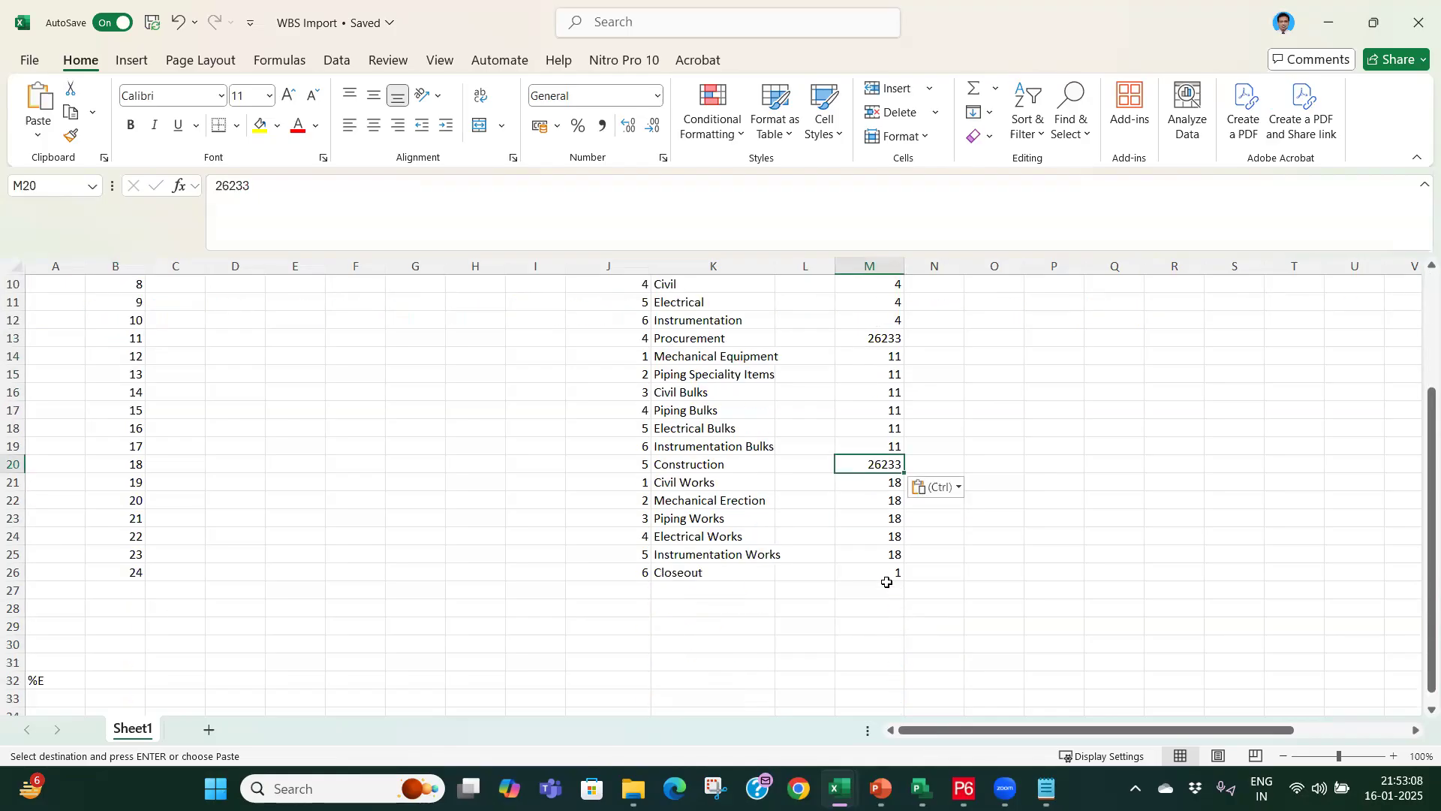
pyautogui.click(885, 575)
pyautogui.hotkey('ctrl', 'v')
pyautogui.scroll(3, 815, 592)
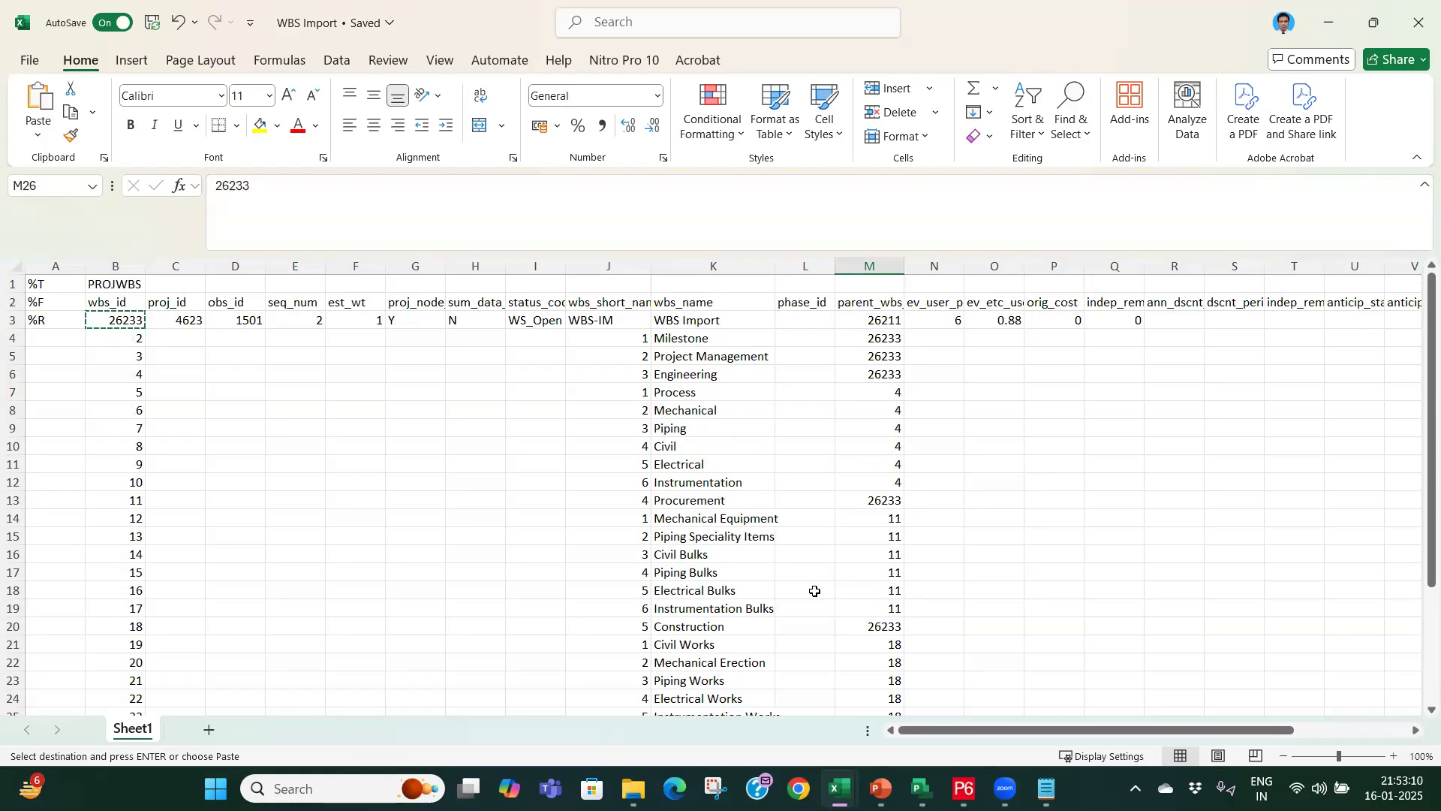
pyautogui.click(356, 393)
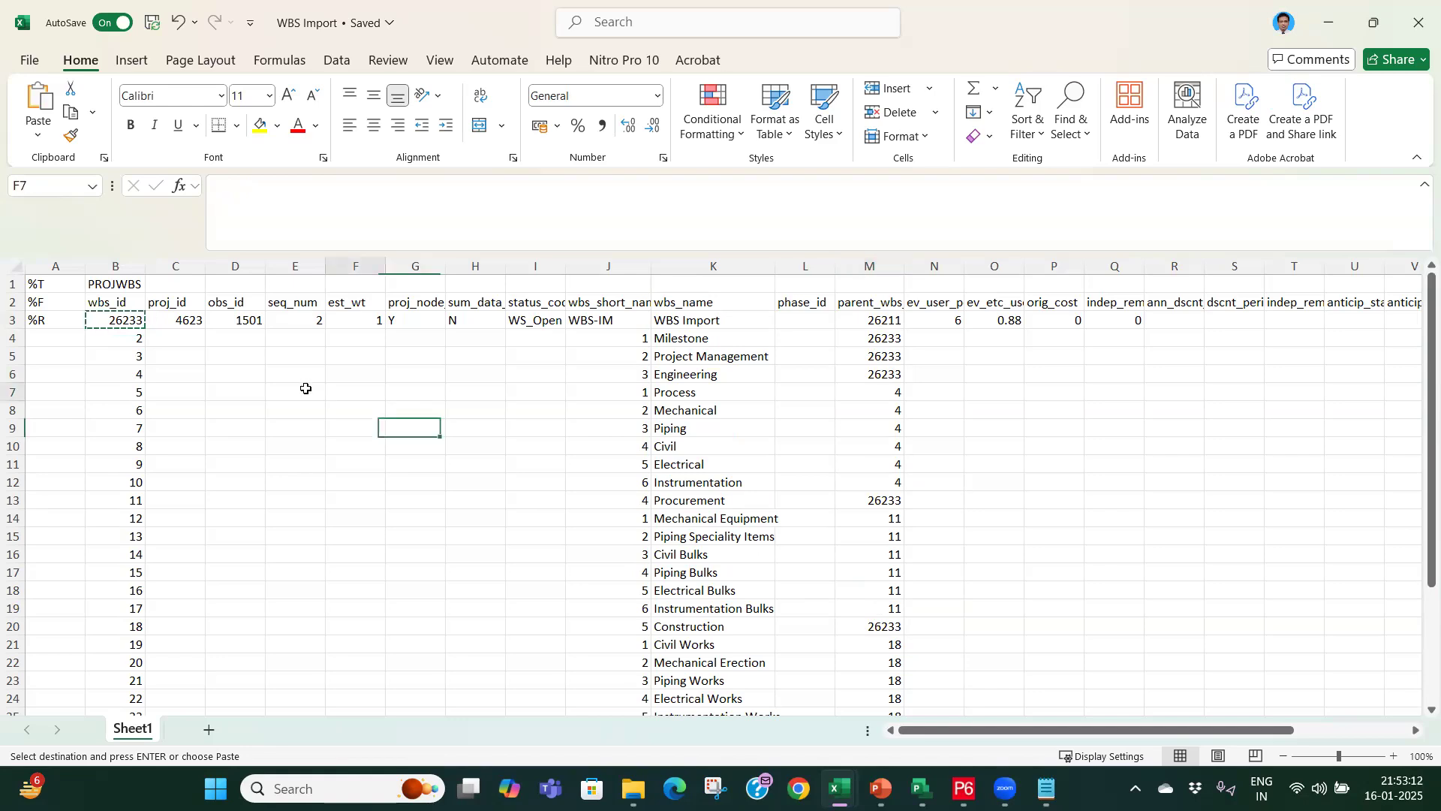
pyautogui.press('Escape')
# Step: Fill the %R marker from A3 down column A through the Closeout row
pyautogui.click(31, 328)
pyautogui.moveTo(85, 329); pyautogui.dragTo(77, 682)
pyautogui.scroll(1, 188, 529)
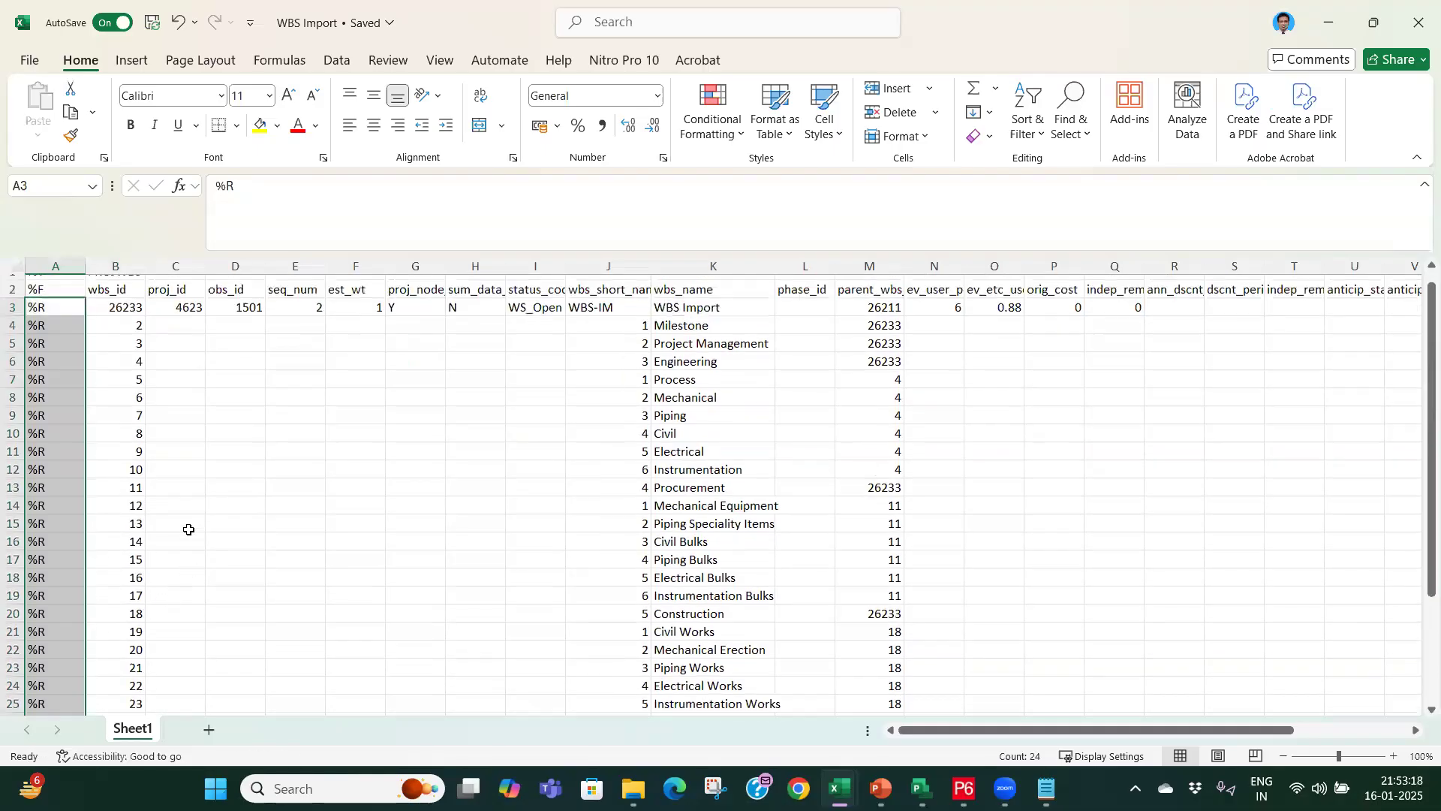
# Step: Fill the row 3 values in columns C to I and N to Q down through row 26
pyautogui.moveTo(191, 322); pyautogui.dragTo(528, 322)
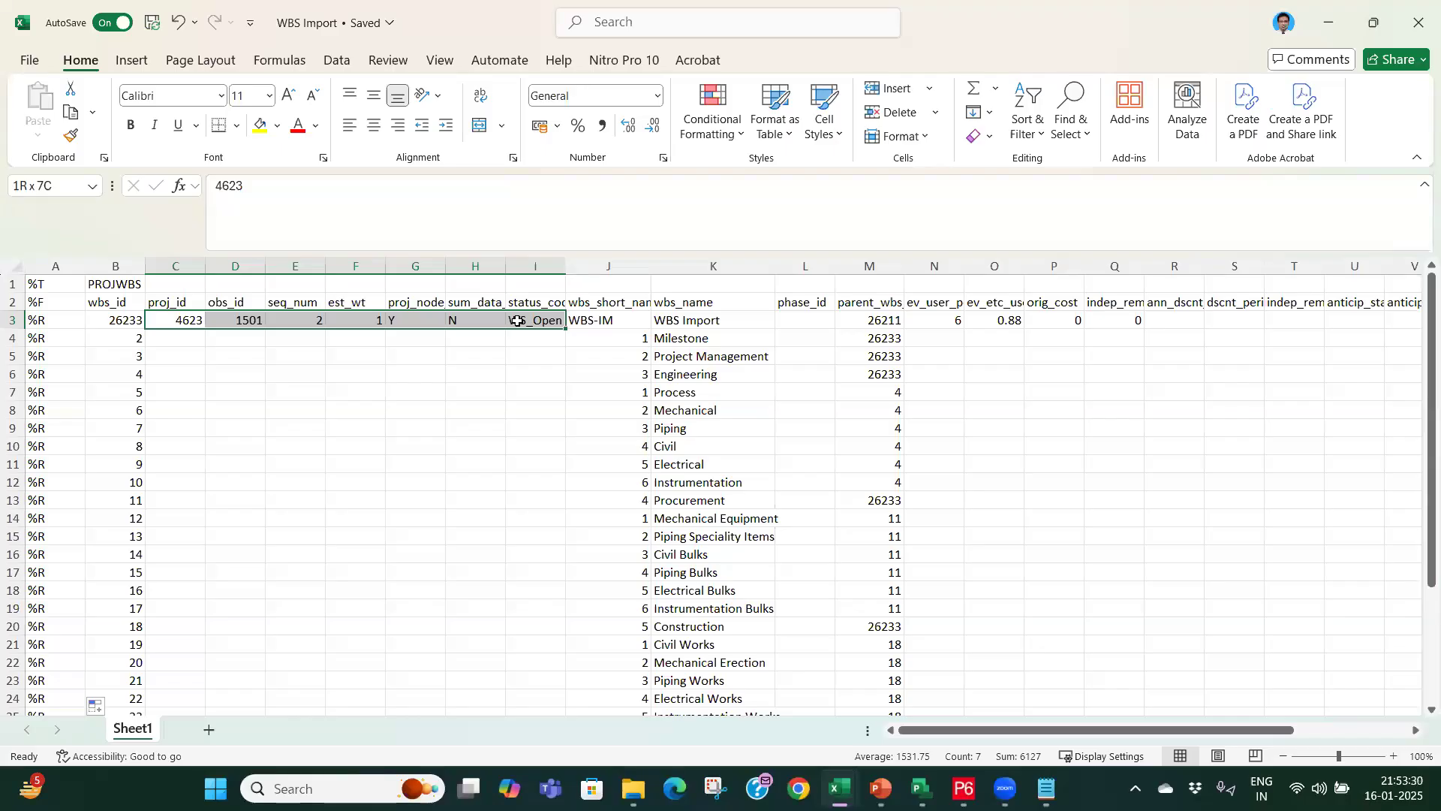
pyautogui.moveTo(529, 320); pyautogui.dragTo(561, 685)
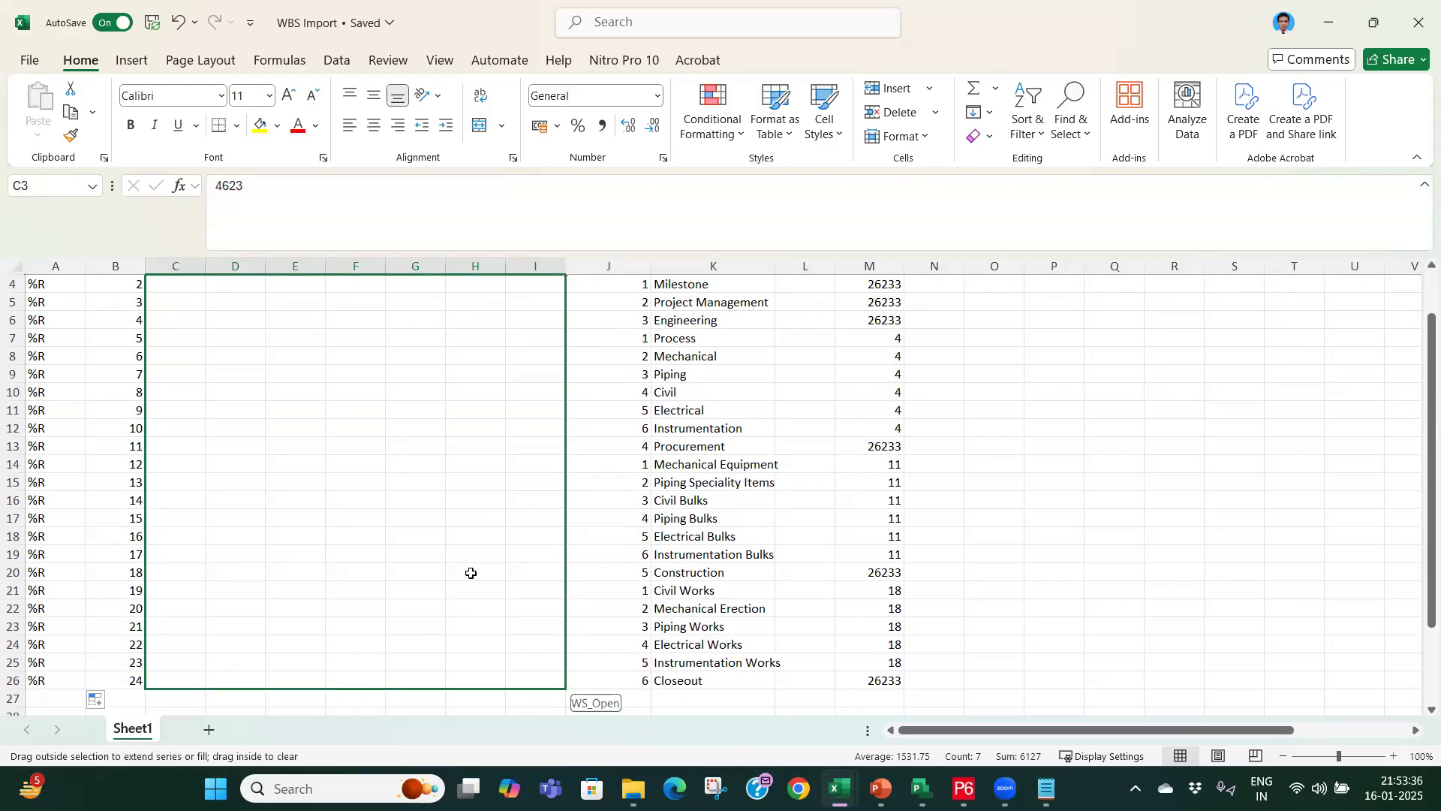
pyautogui.moveTo(470, 573); pyautogui.dragTo(471, 573)
pyautogui.scroll(1, 435, 450)
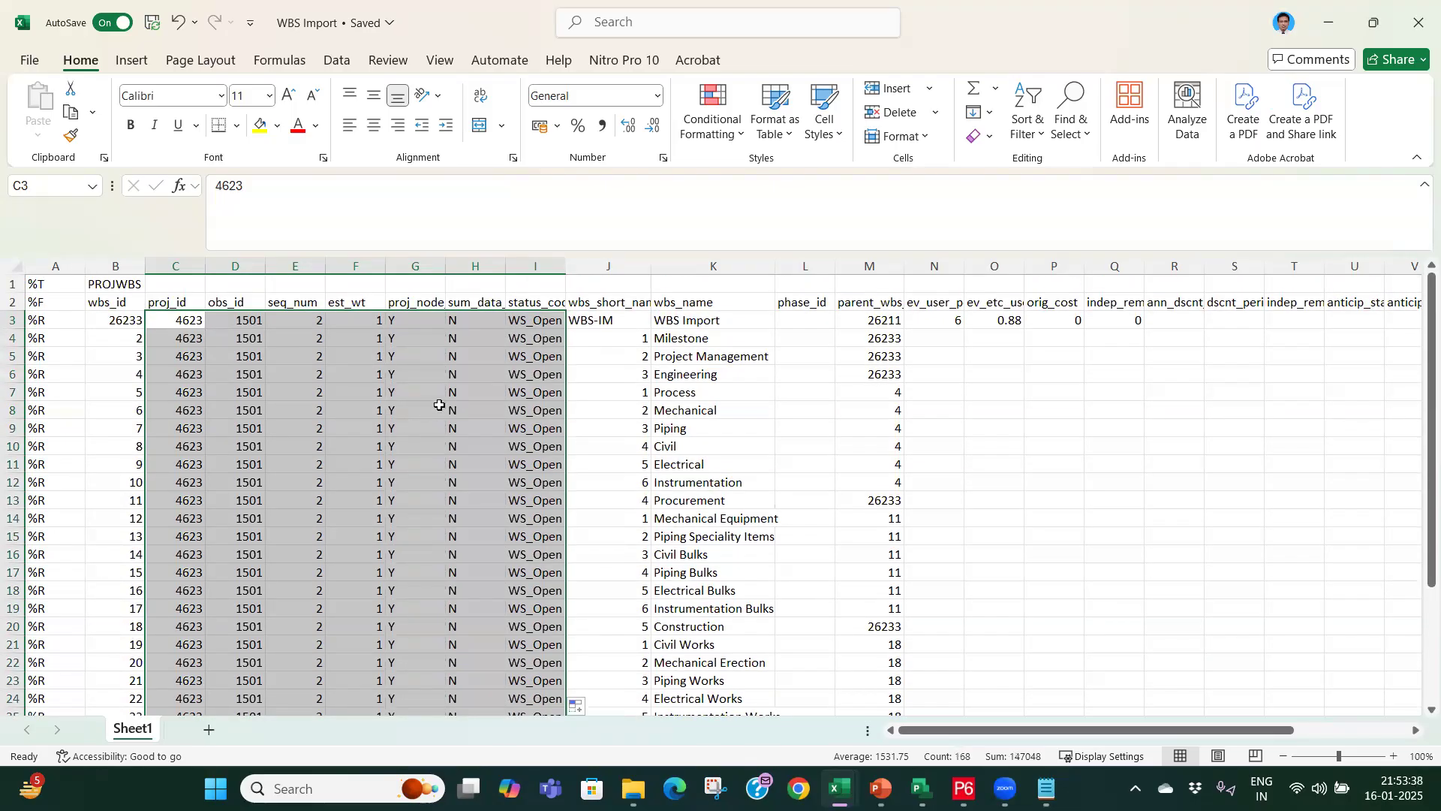
pyautogui.hotkey('alt', 'Tab')
pyautogui.click(331, 406)
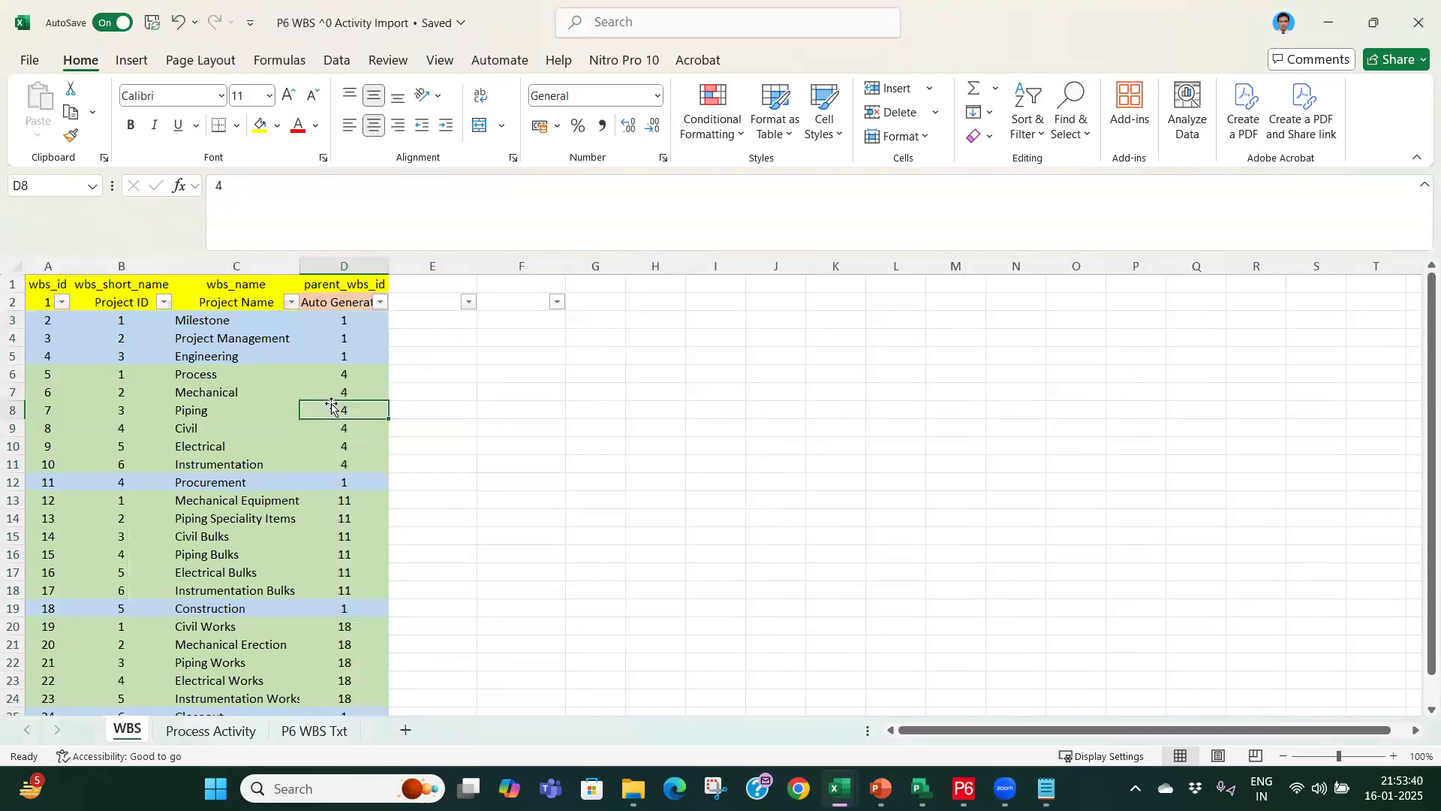
pyautogui.hotkey('alt', 'Tab')
pyautogui.click(429, 370)
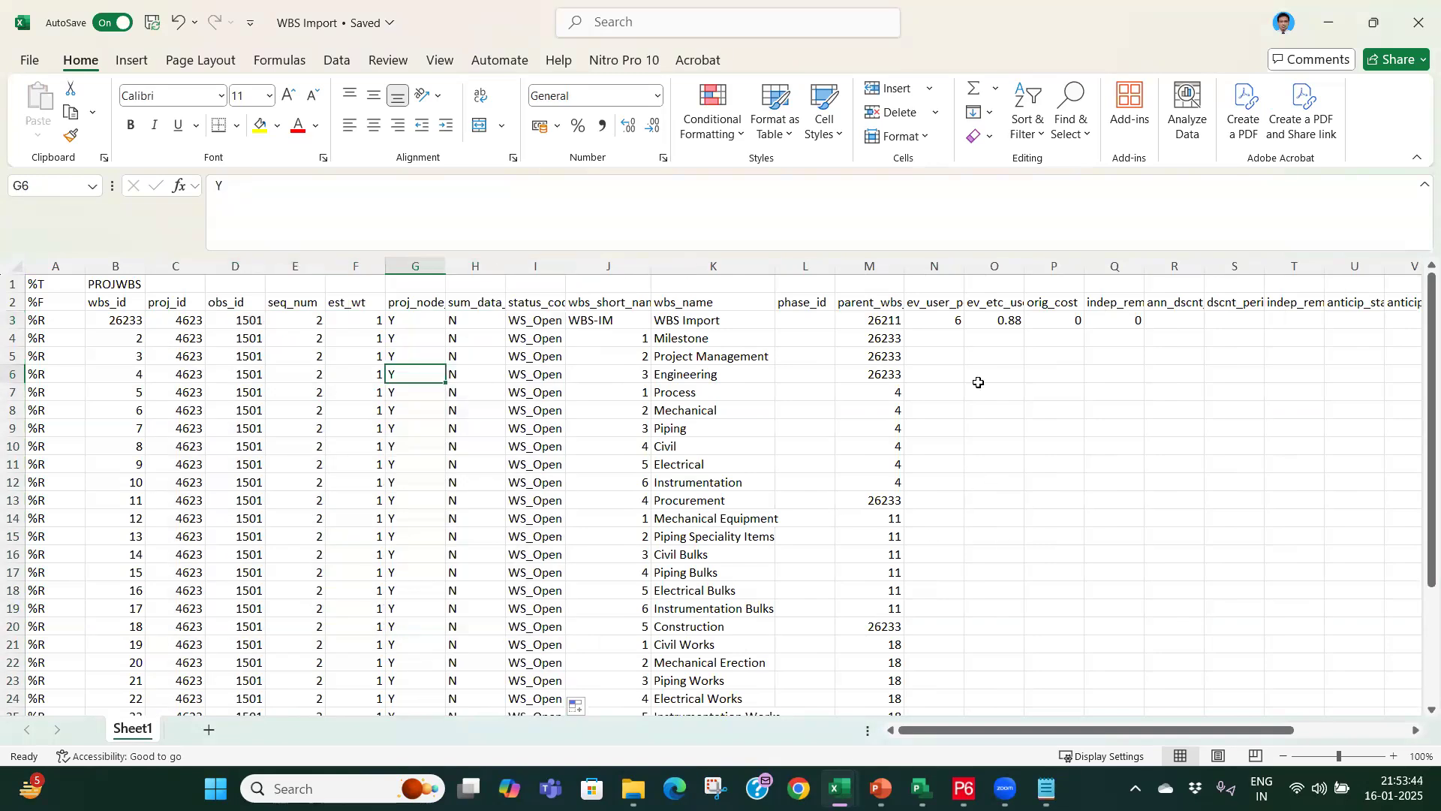
pyautogui.moveTo(949, 321); pyautogui.dragTo(1119, 669)
pyautogui.moveTo(1137, 738); pyautogui.dragTo(1252, 737)
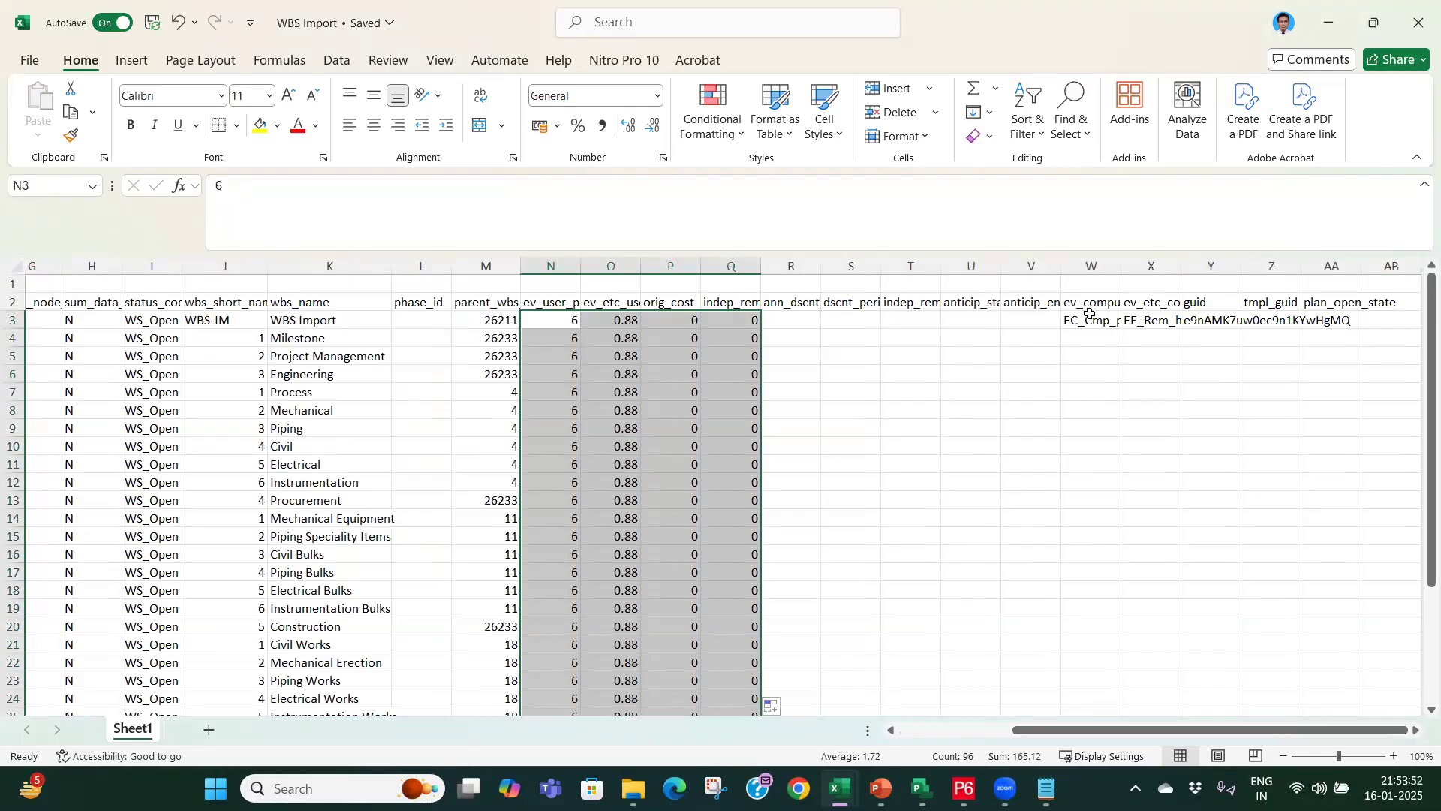
# Step: Autofit columns W to AA and fill the ev_compute_type, ev_etc_compute_type and guid values from row 3 down through row 26
pyautogui.moveTo(1104, 320); pyautogui.dragTo(1157, 319)
pyautogui.click(1103, 316)
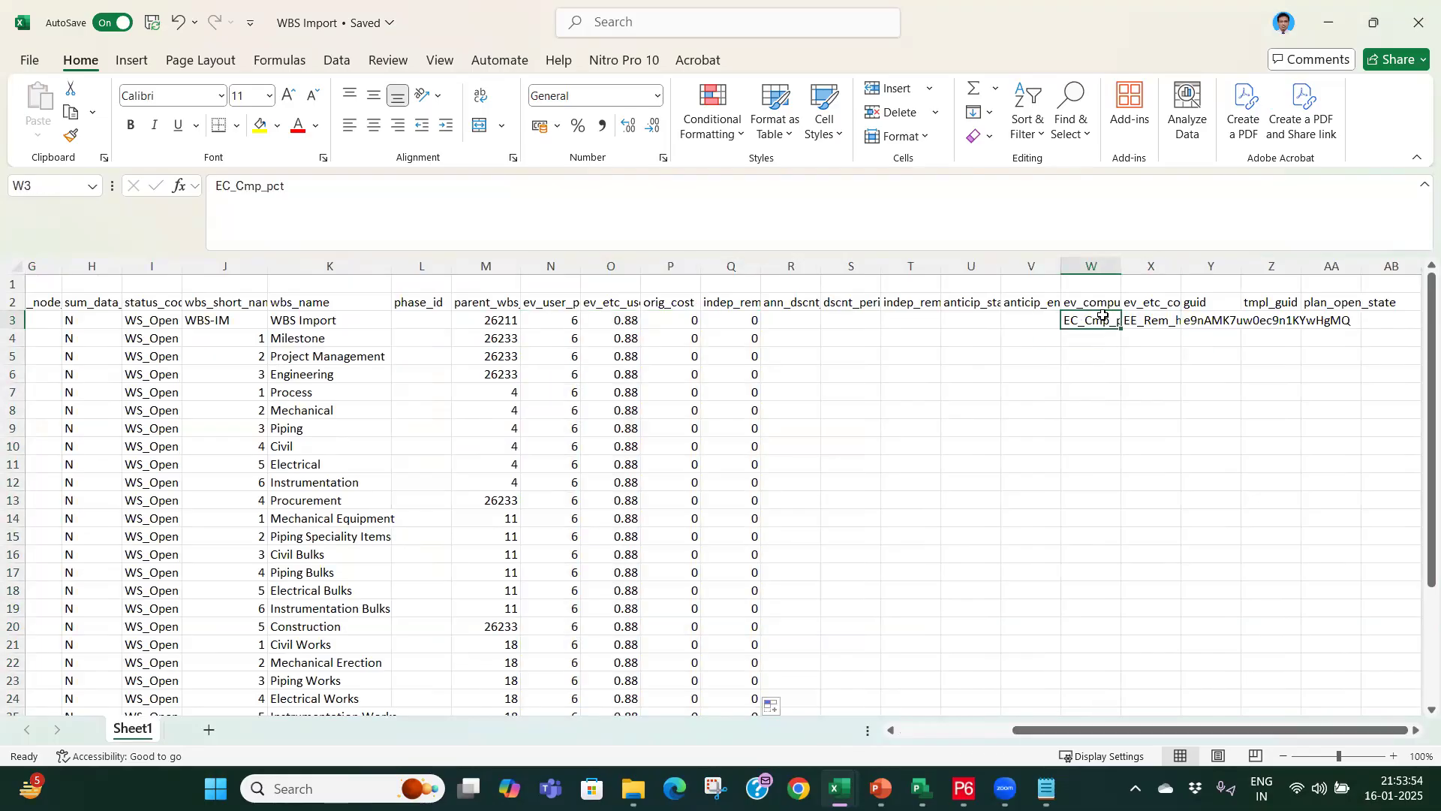
pyautogui.press('Right')
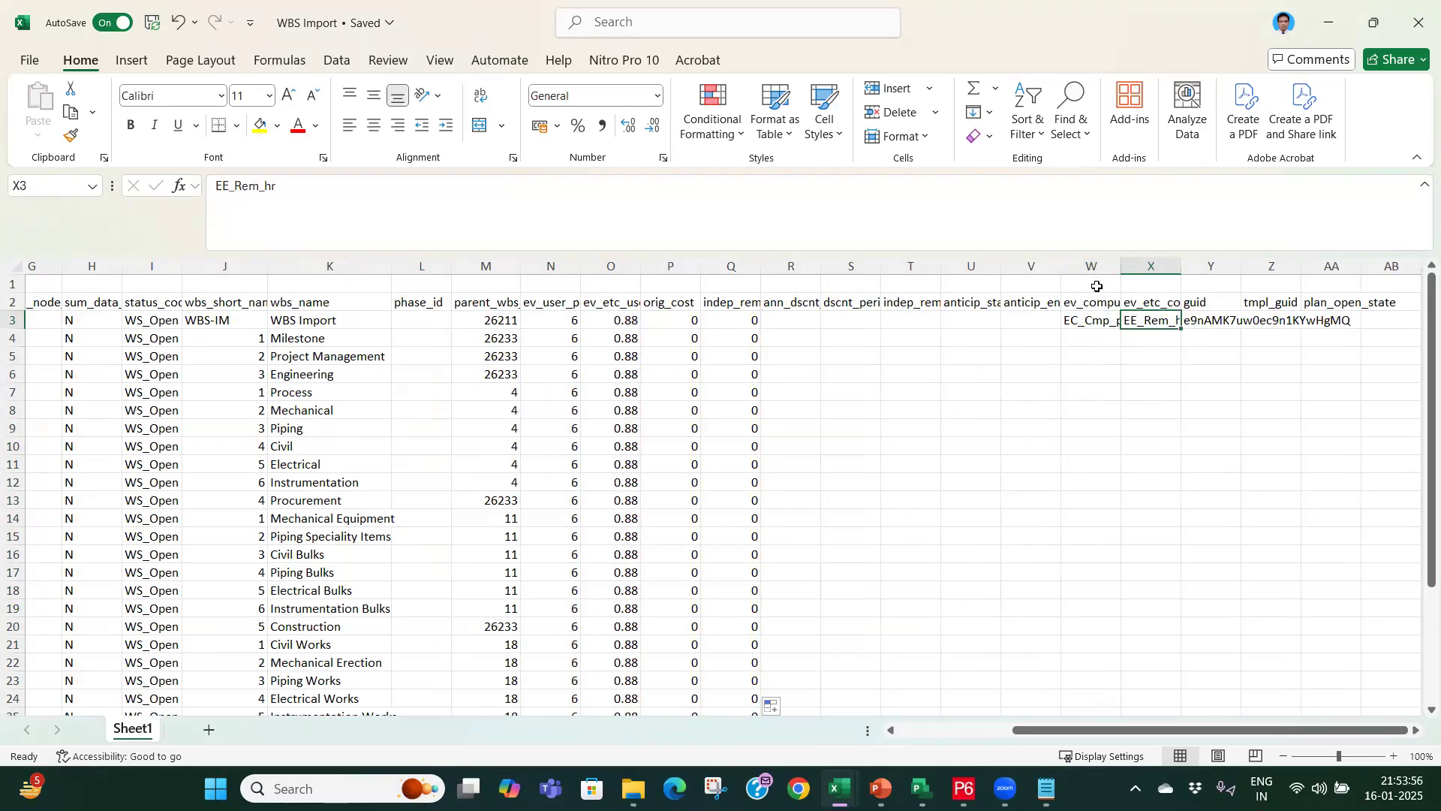
pyautogui.moveTo(1092, 268); pyautogui.dragTo(1363, 269)
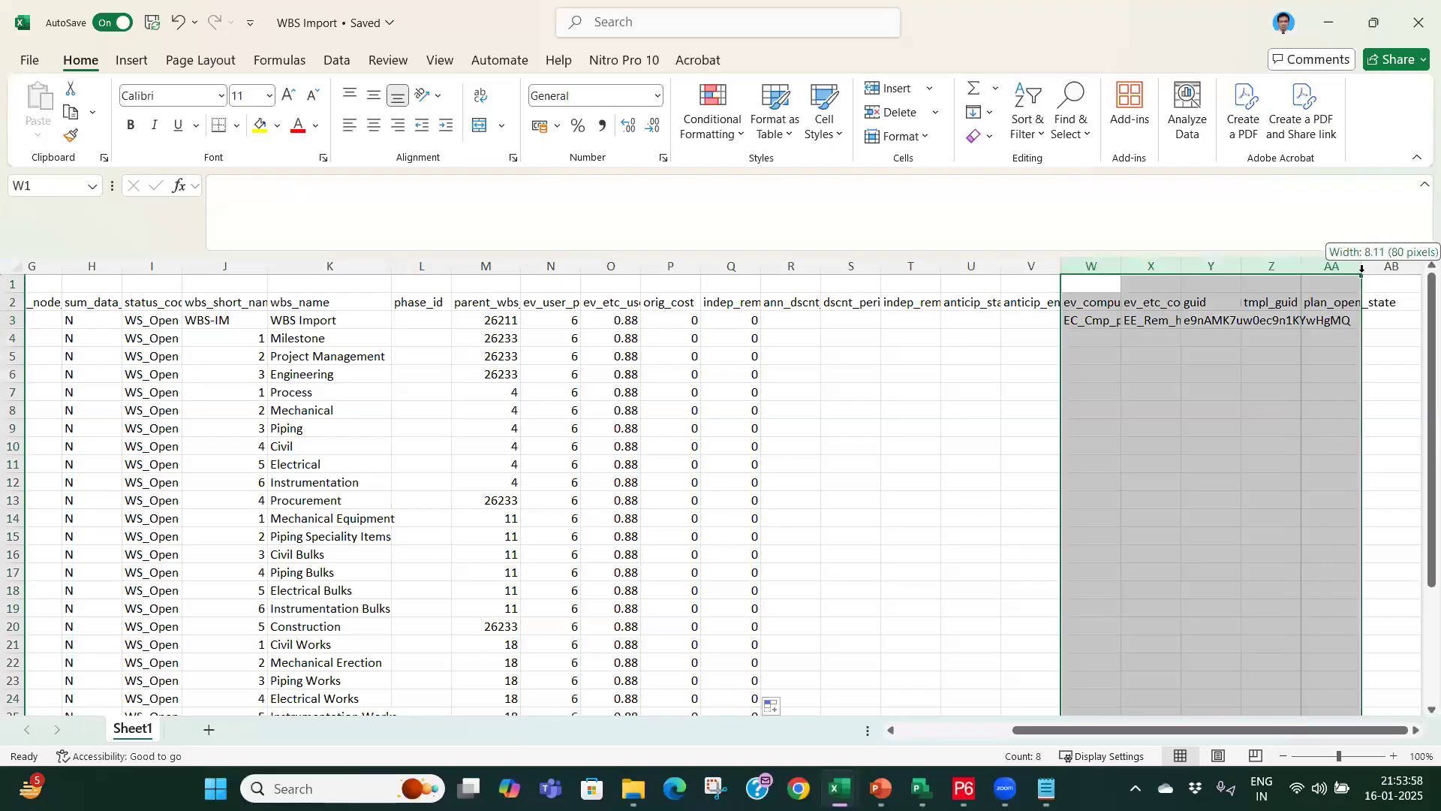
pyautogui.doubleClick(1362, 268)
pyautogui.moveTo(1230, 732); pyautogui.dragTo(1318, 732)
pyautogui.click(1055, 484)
pyautogui.moveTo(829, 322); pyautogui.dragTo(1171, 680)
pyautogui.scroll(1, 944, 546)
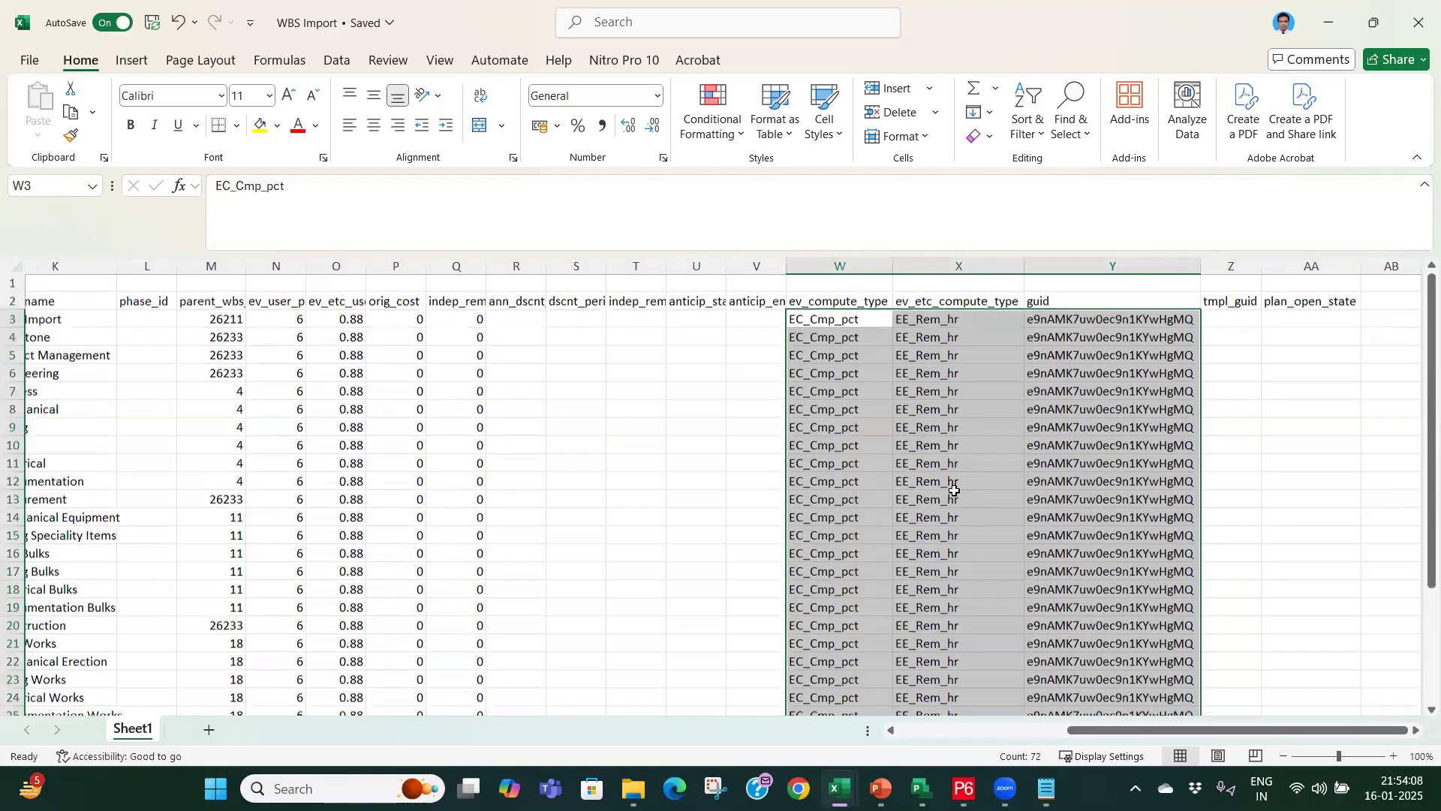
# Step: Copy the %E end marker from A32 to A27, directly below the Closeout row, and remove the old marker row
pyautogui.scroll(-3, 1178, 691)
pyautogui.moveTo(1104, 730); pyautogui.dragTo(935, 733)
pyautogui.scroll(3, 898, 599)
pyautogui.scroll(-4, 899, 598)
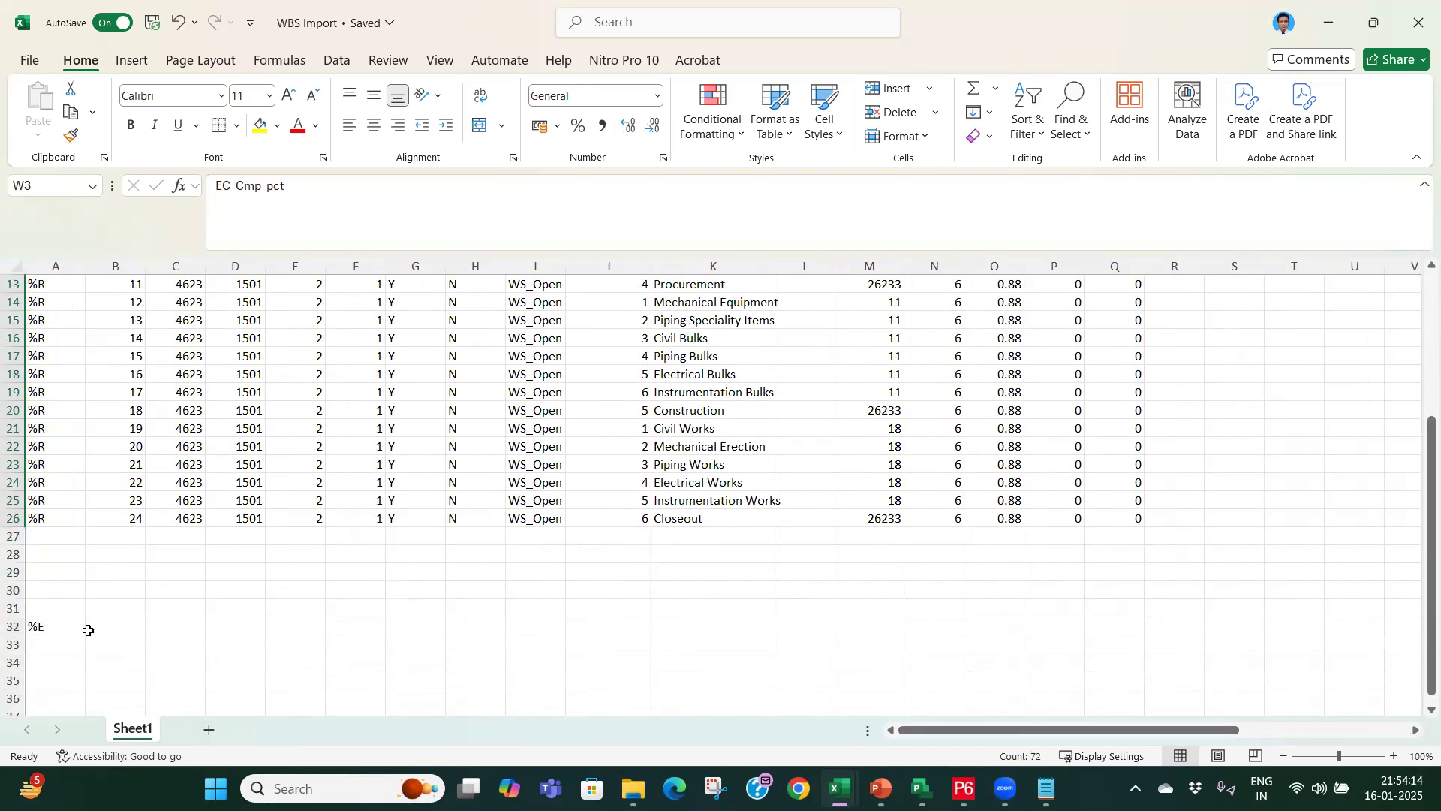
pyautogui.click(63, 629)
pyautogui.hotkey('ctrl', 'c')
pyautogui.click(55, 538)
pyautogui.hotkey('ctrl', 'v')
pyautogui.rightClick(13, 626)
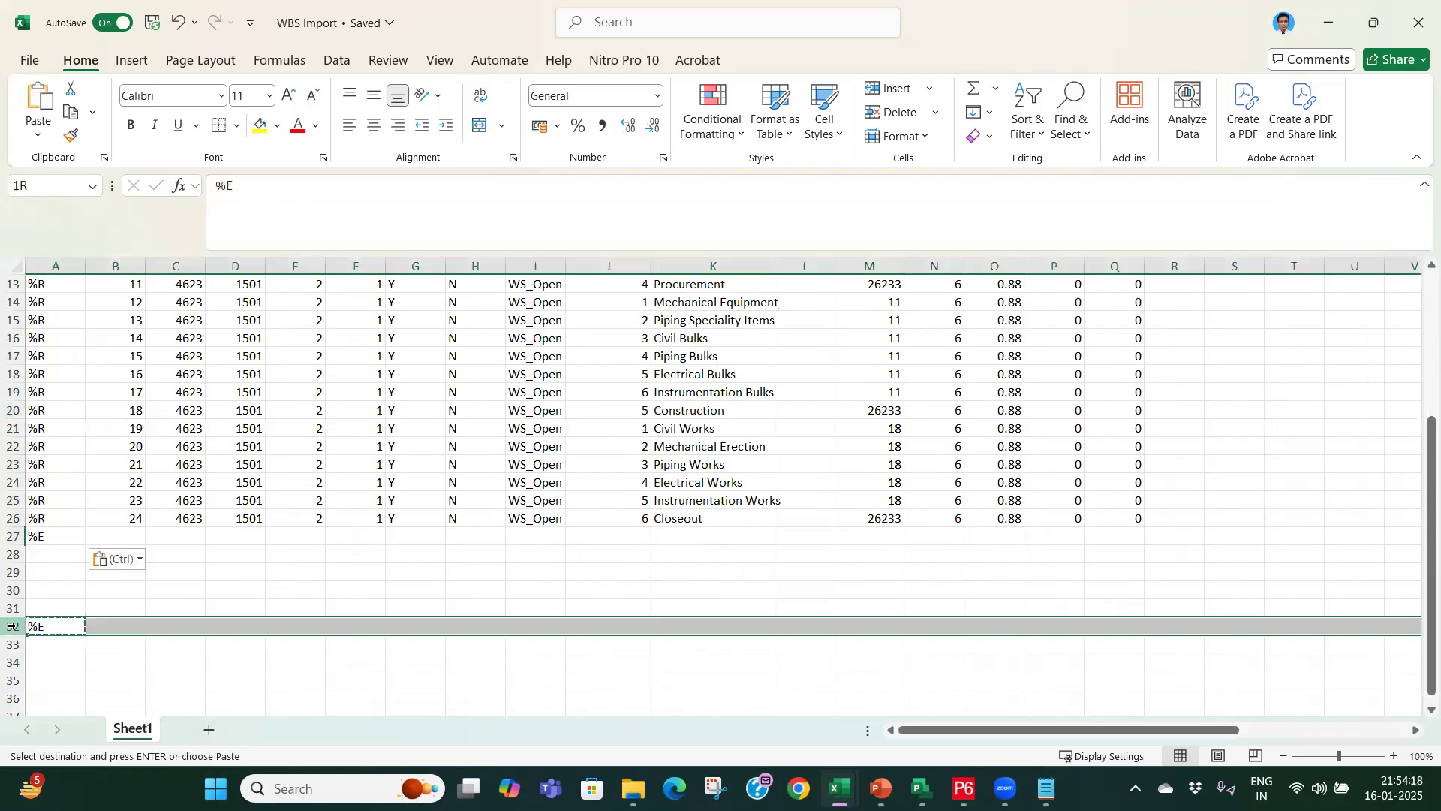
pyautogui.click(63, 445)
pyautogui.click(131, 530)
# Step: Copy the complete PROJWBS table, range A1:AA27, including the header rows and the %E marker
pyautogui.scroll(4, 136, 525)
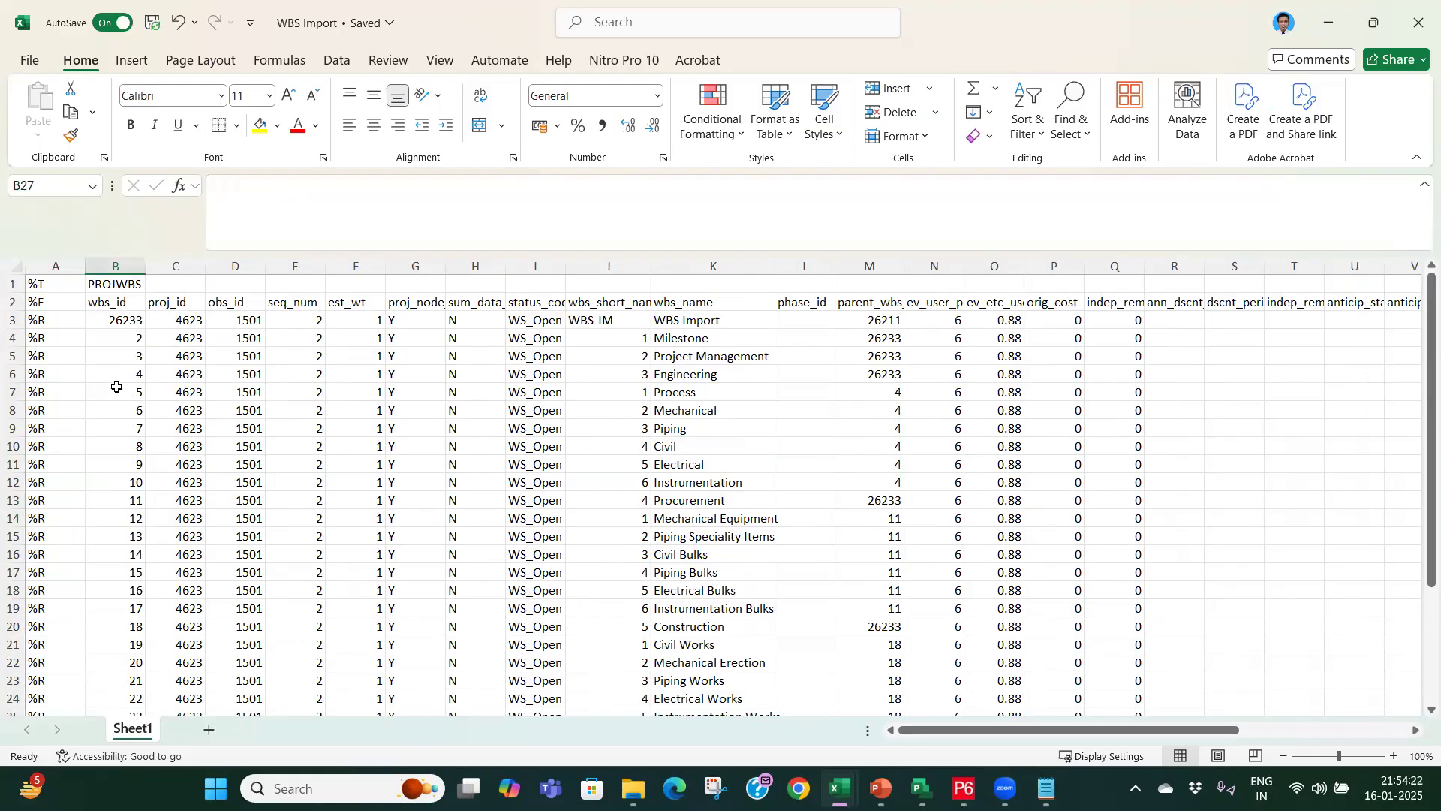
pyautogui.click(39, 281)
pyautogui.moveTo(1007, 730); pyautogui.dragTo(1175, 730)
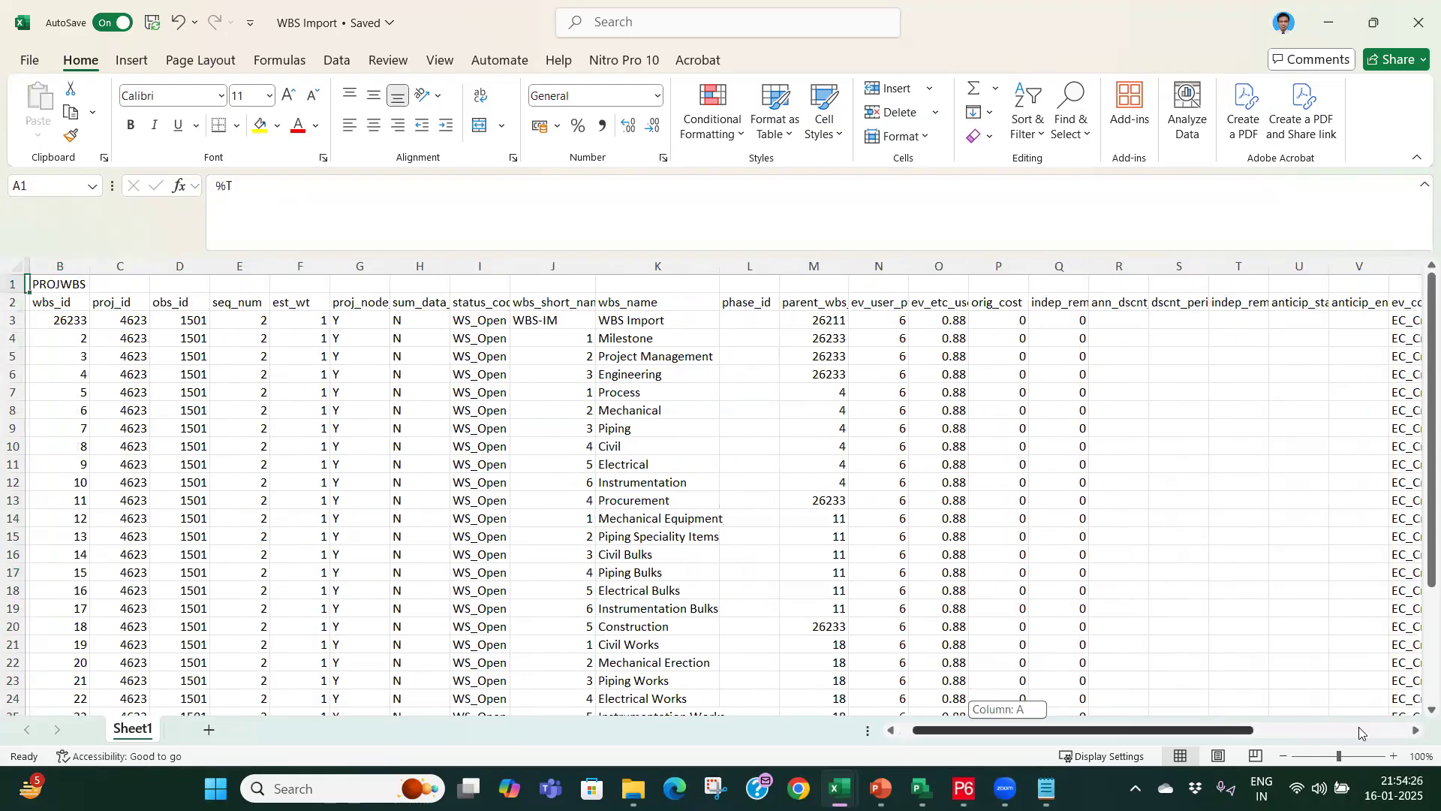
pyautogui.moveTo(1311, 289); pyautogui.dragTo(32, 664)
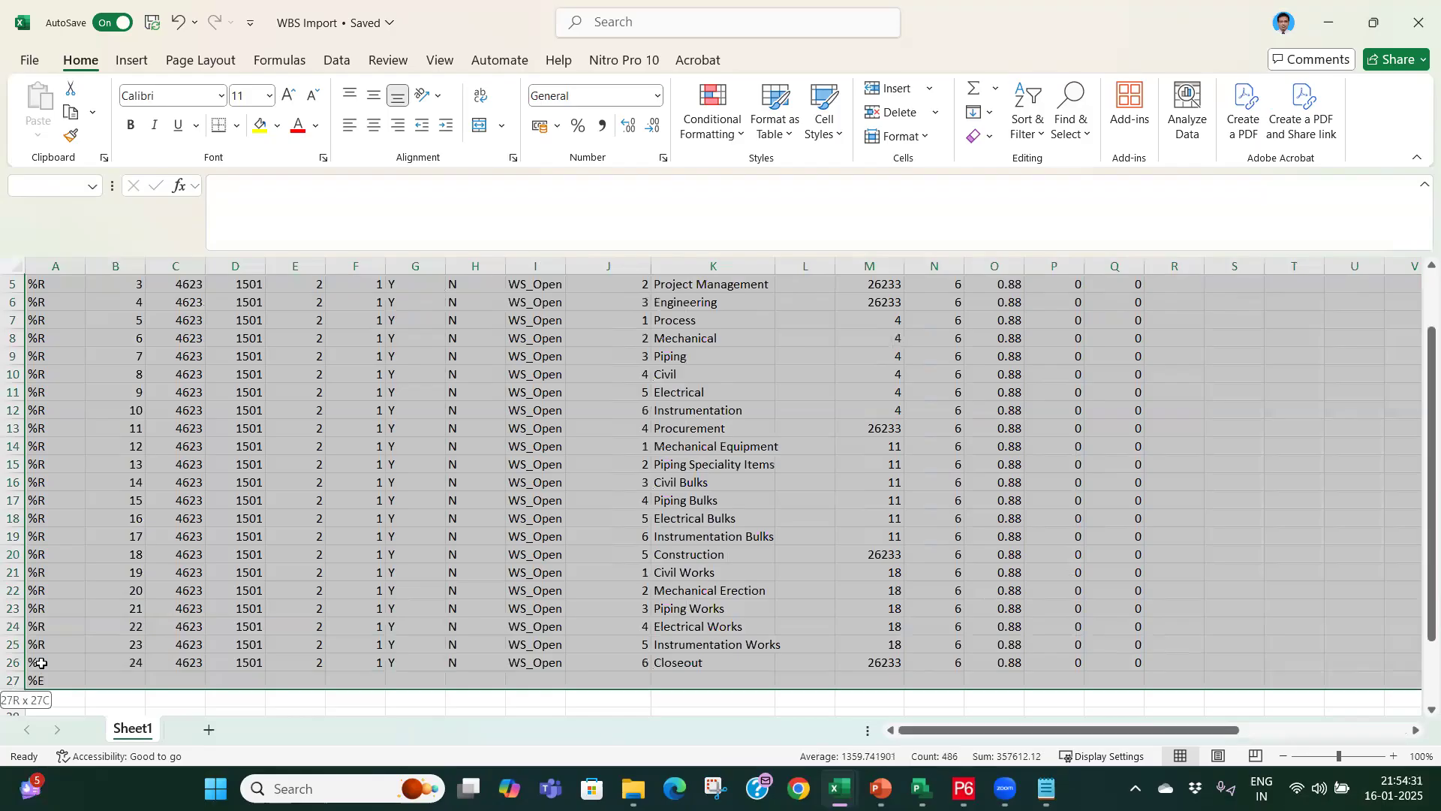
pyautogui.hotkey('ctrl', 'c')
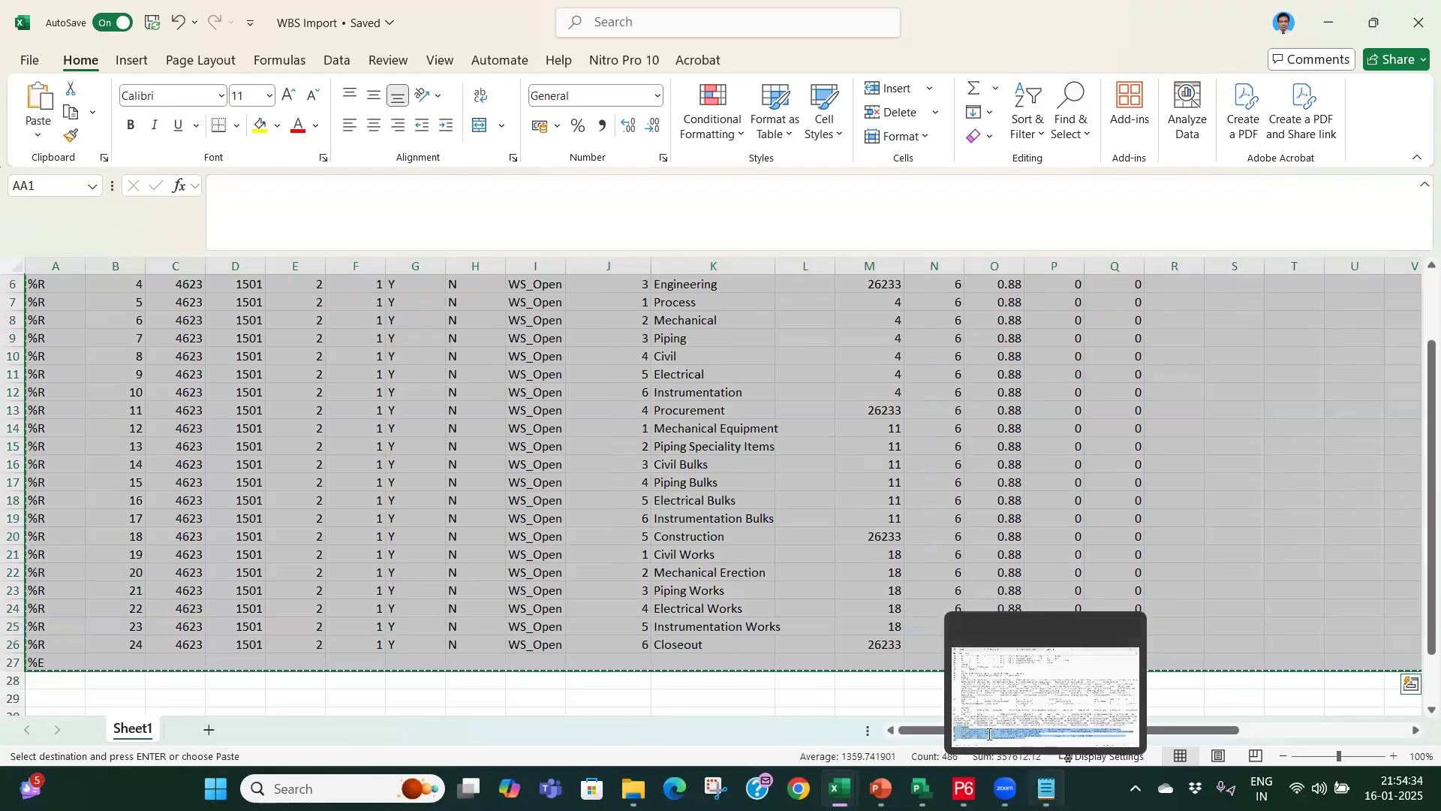
# Step: Switch to Notepad, paste the copied table over the selected PROJWBS block in WBS-IM.xer, and save the file
pyautogui.click(1048, 788)
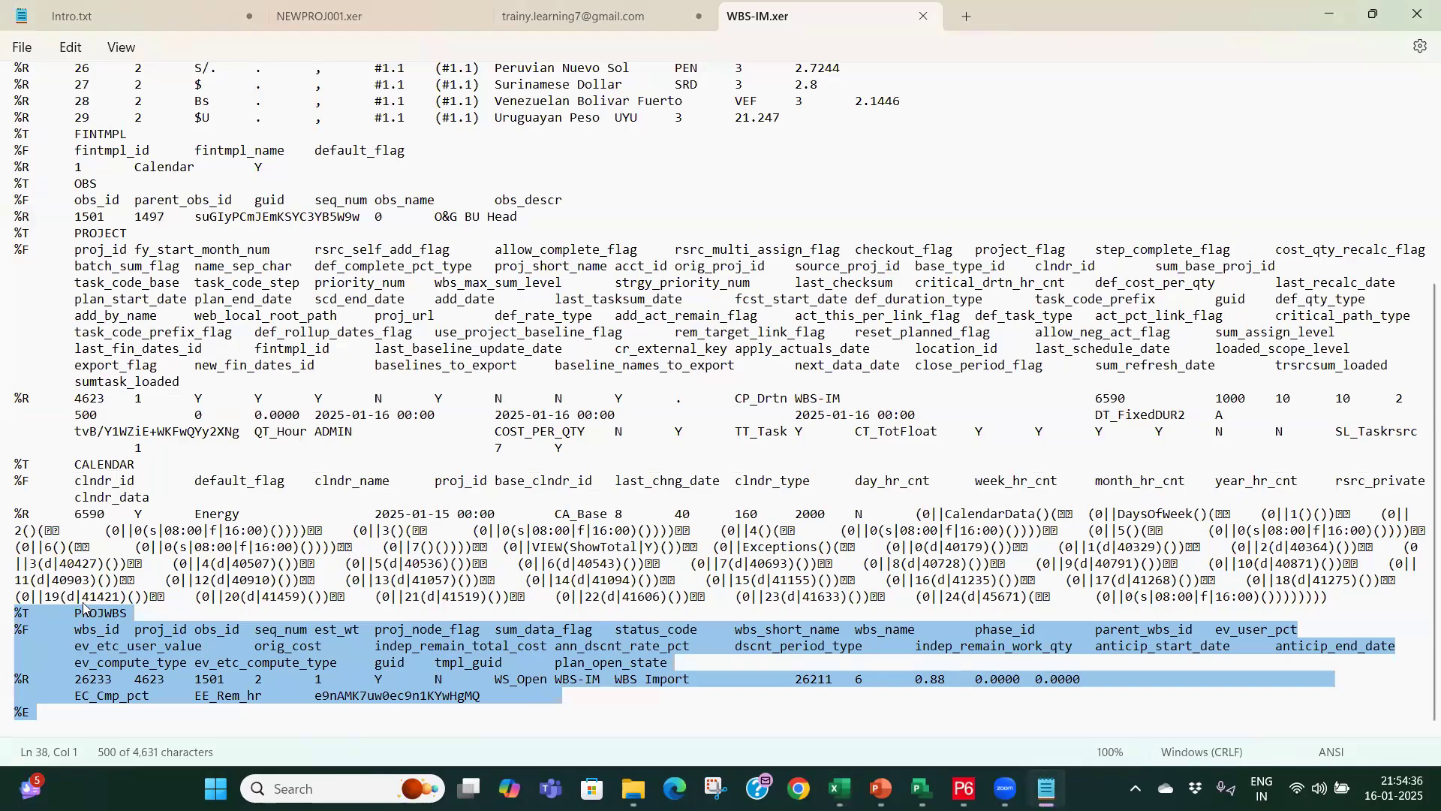
pyautogui.hotkey('ctrl', 'v')
pyautogui.scroll(10, 85, 602)
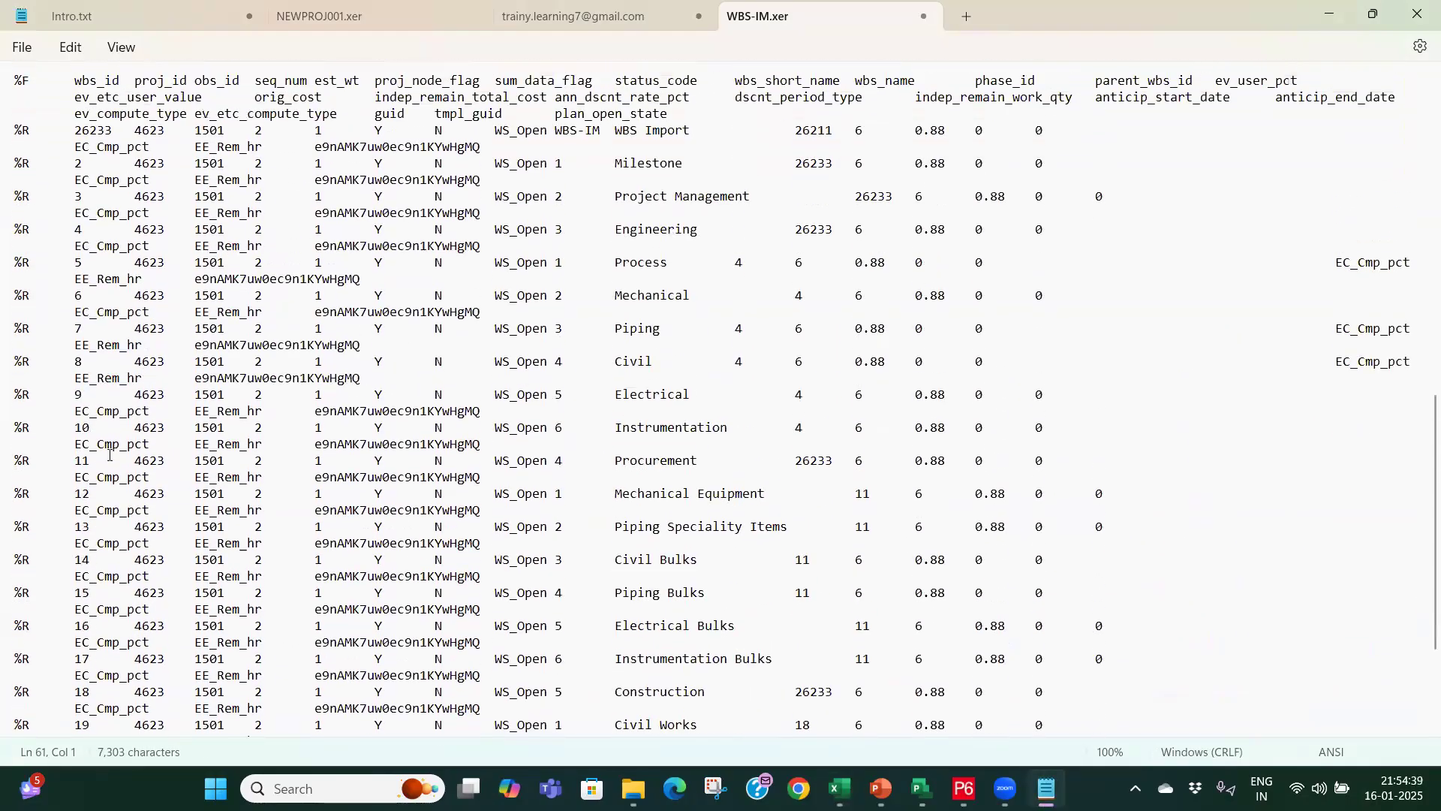
pyautogui.click(27, 56)
pyautogui.click(51, 168)
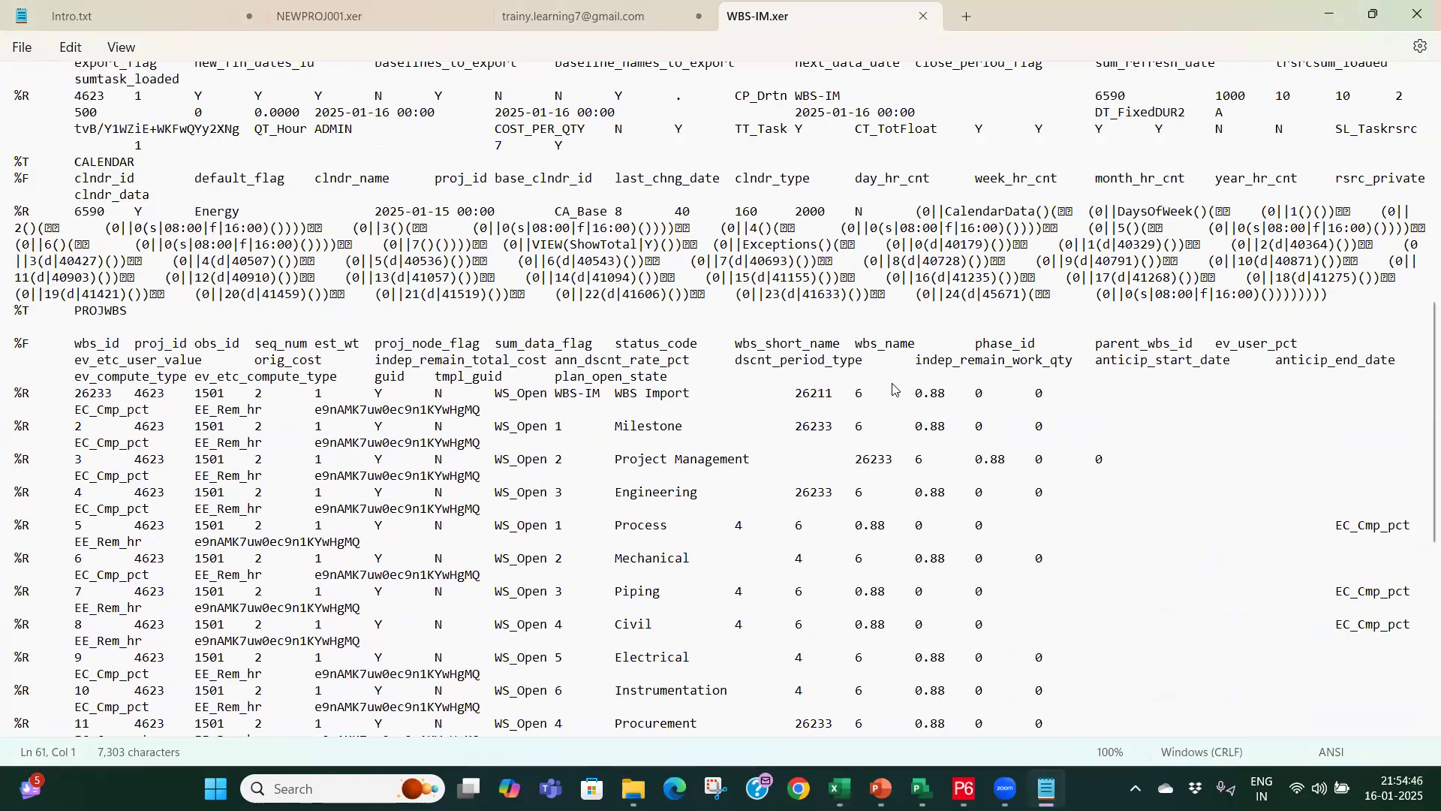
# Step: Switch to Primavera P6 and start an import using the Primavera PM - (XER) format
pyautogui.click(839, 788)
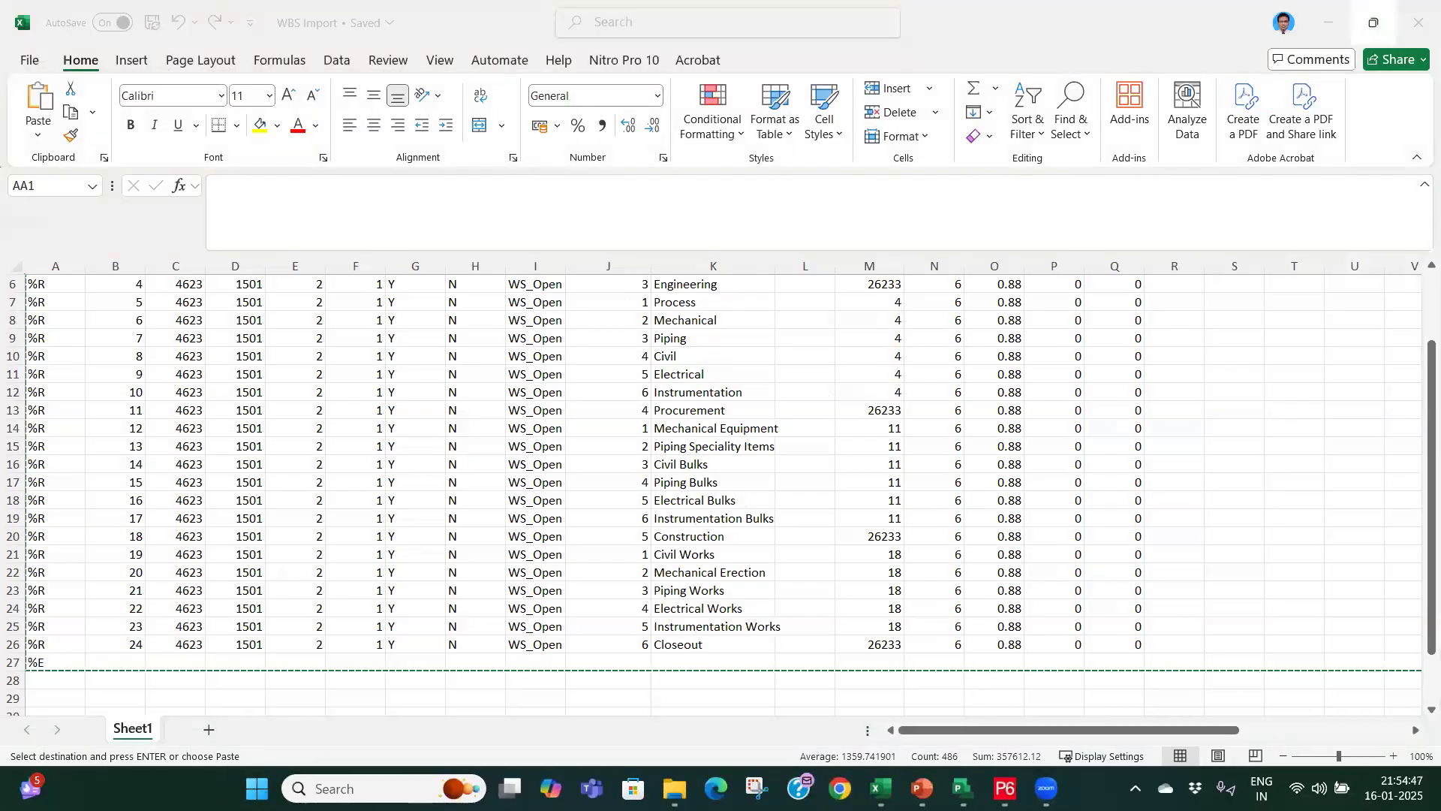
pyautogui.hotkey('ctrl', 'c')
pyautogui.click(1005, 788)
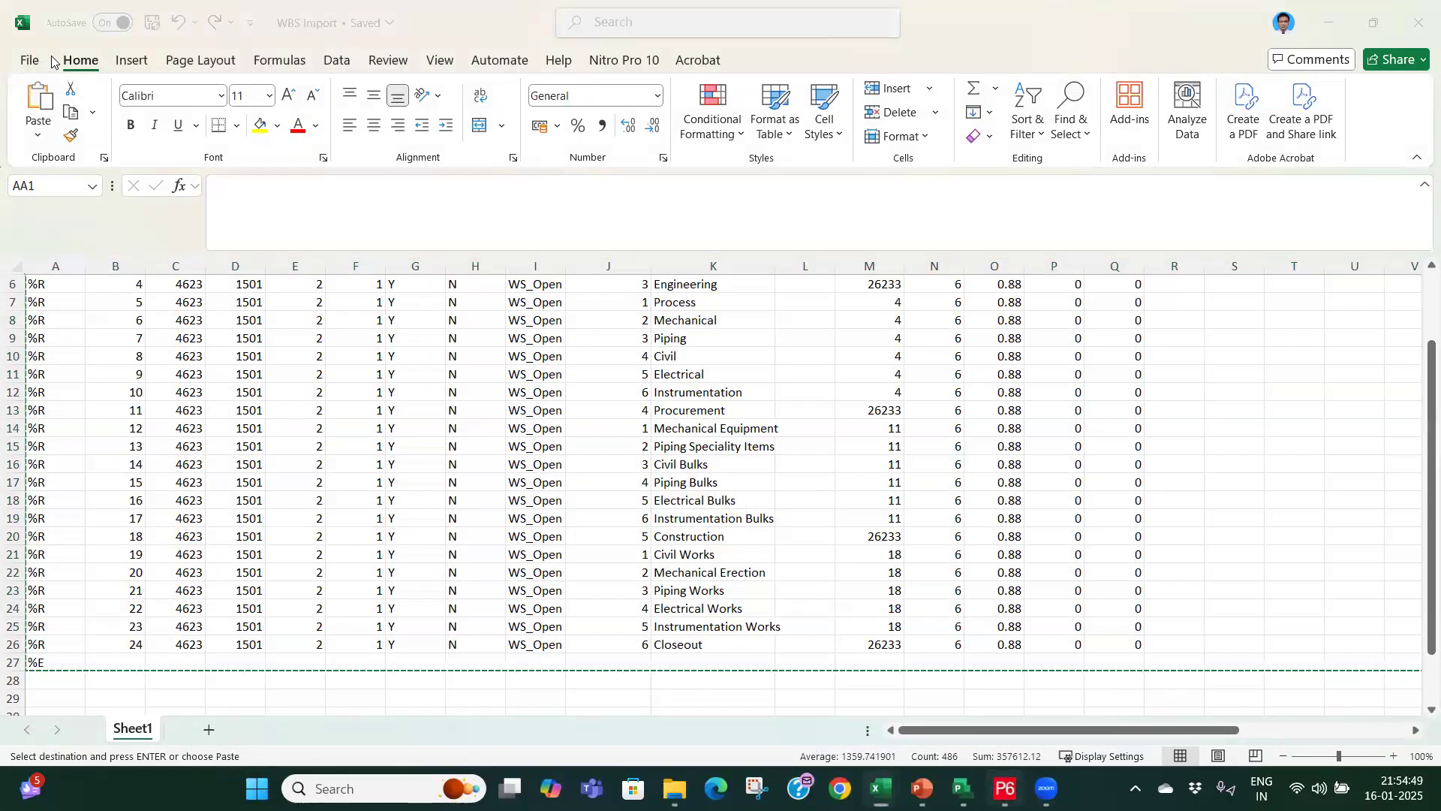
pyautogui.click(24, 34)
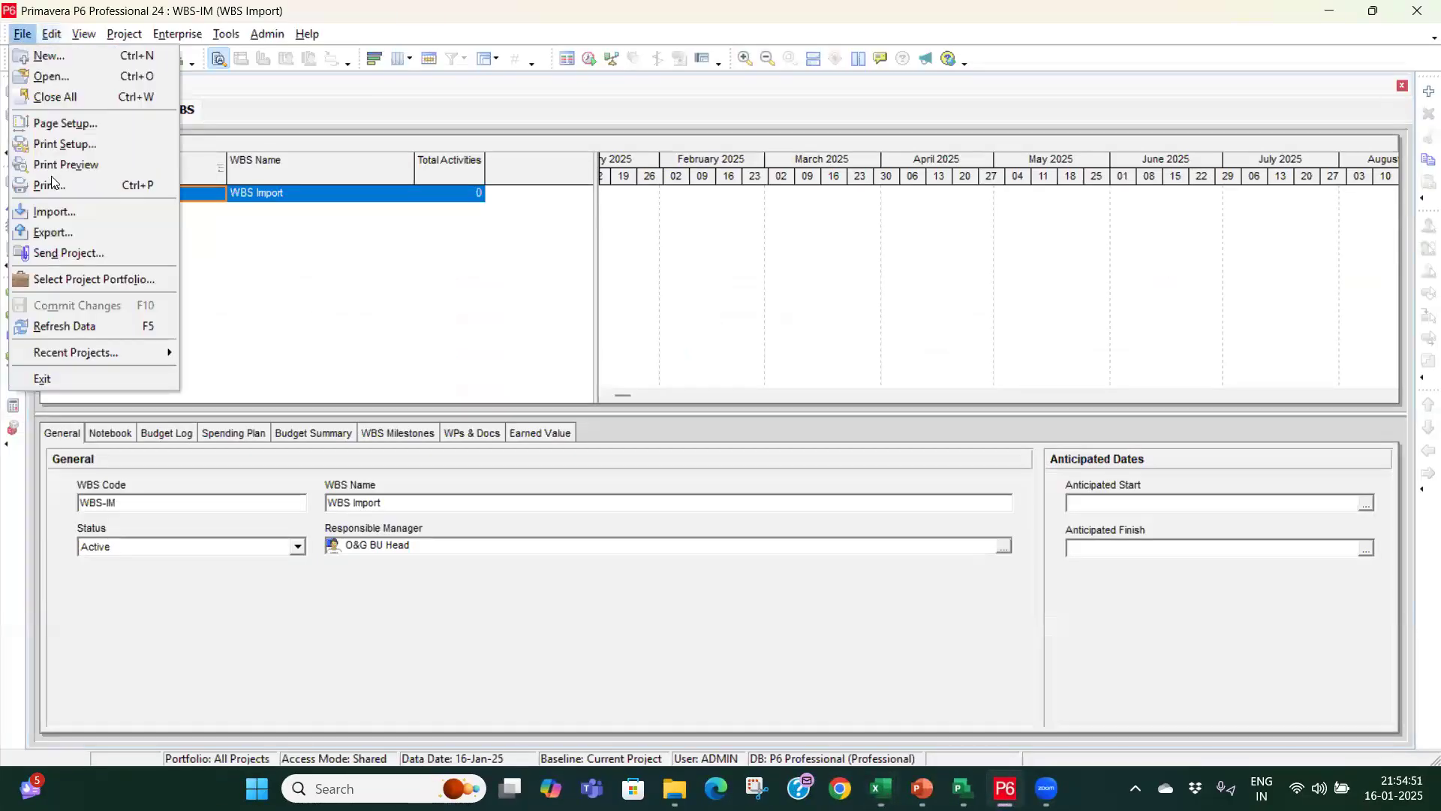
pyautogui.click(61, 214)
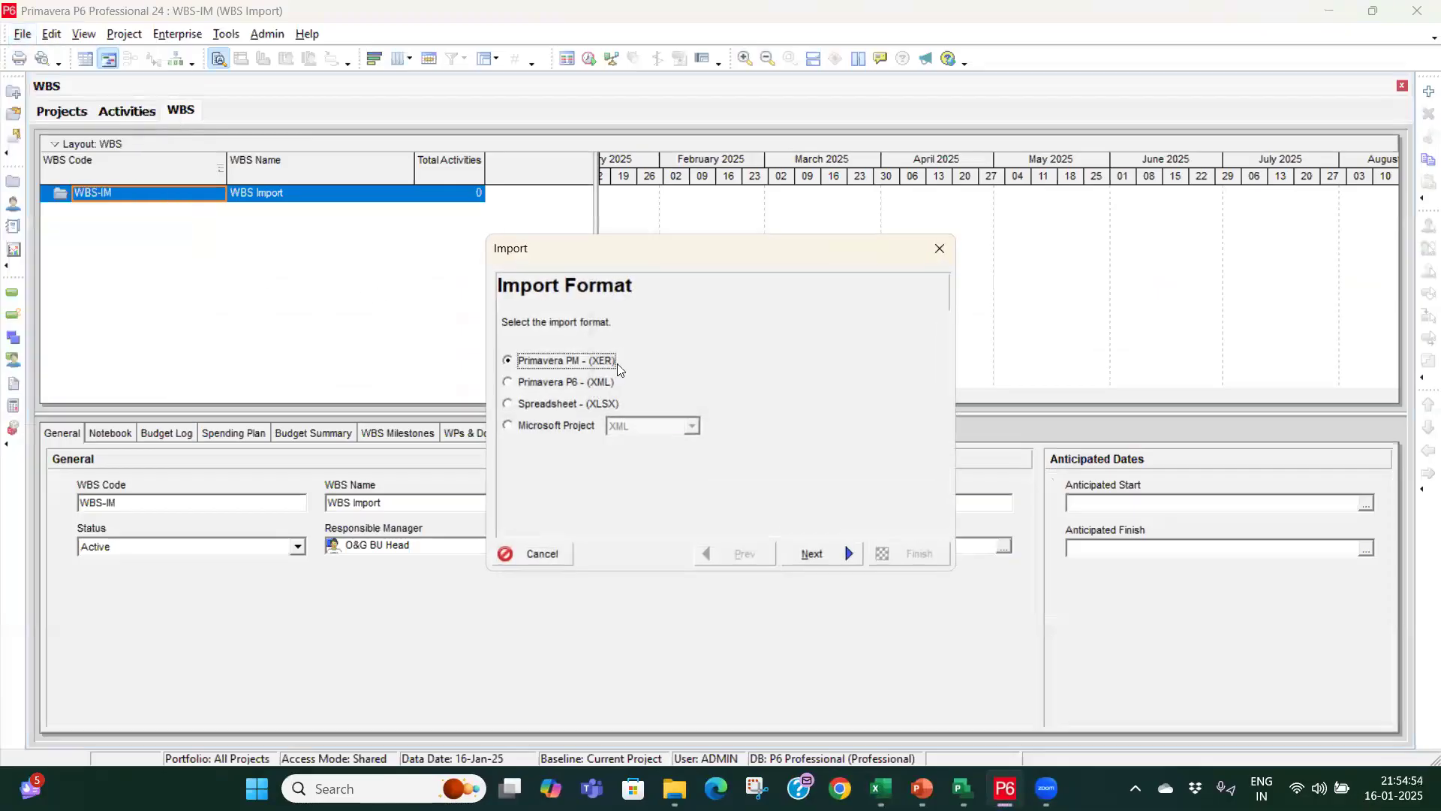
pyautogui.click(818, 561)
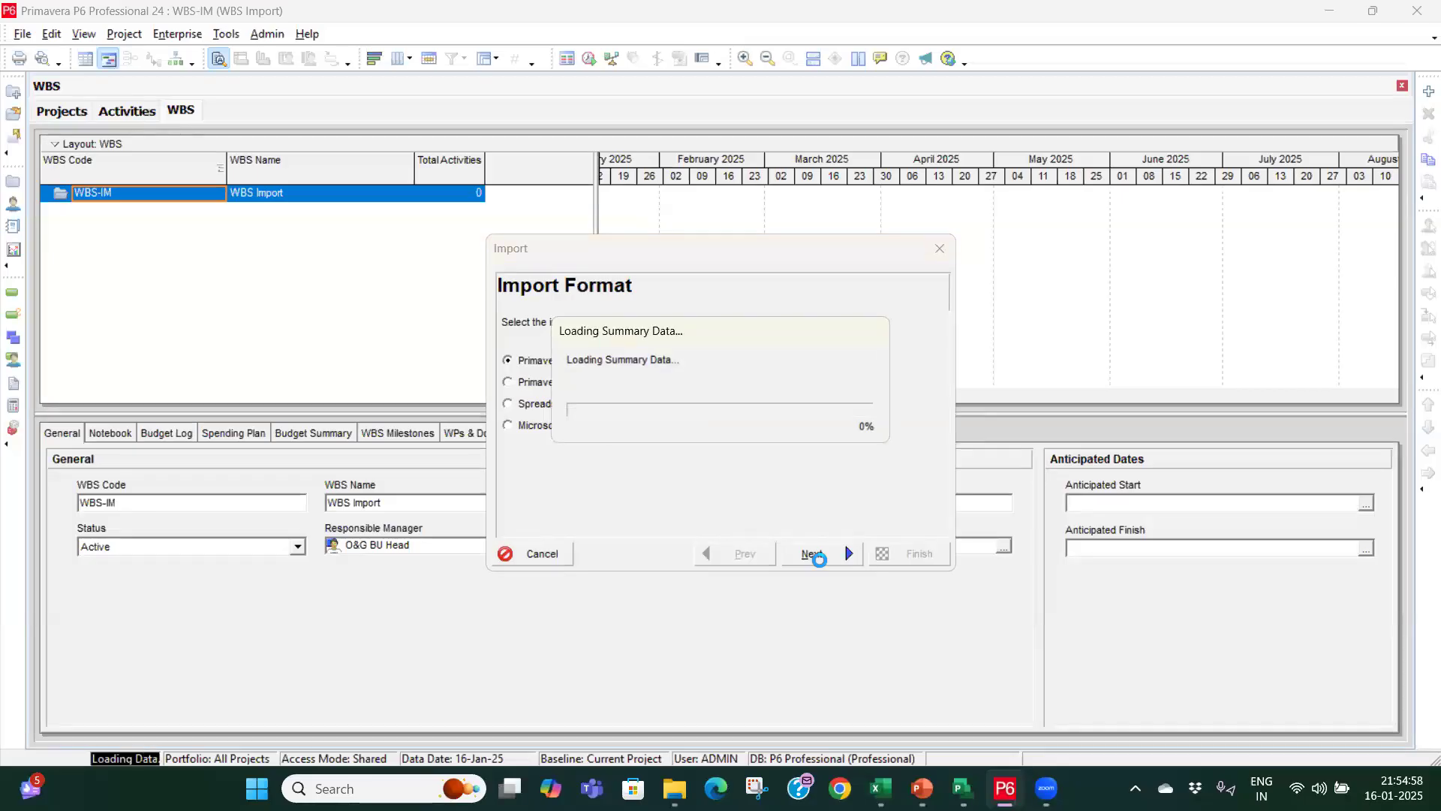
pyautogui.click(820, 560)
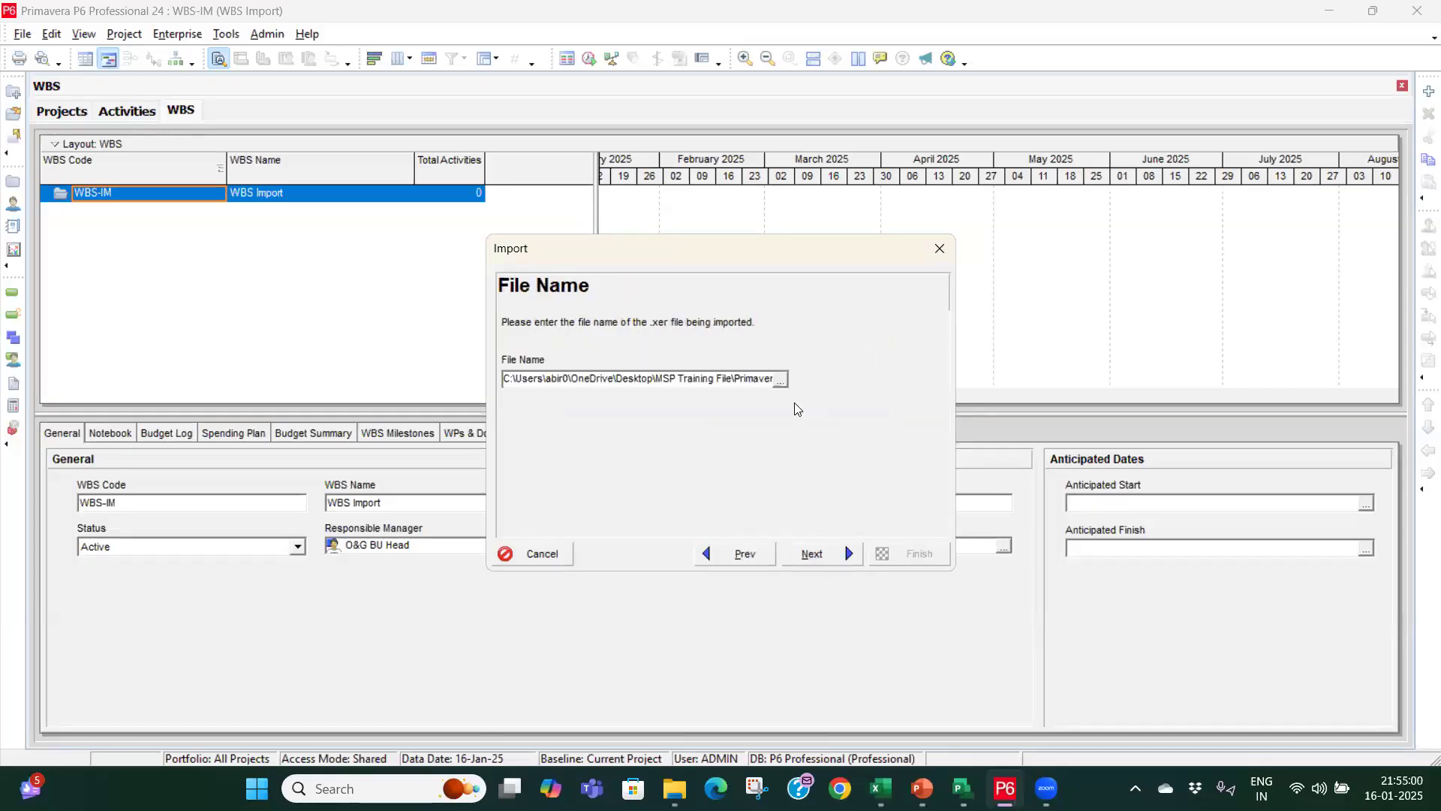
# Step: Choose the WBS-IM file in the Day-4 folder for import and keep Update Existing Project as its import action
pyautogui.click(783, 380)
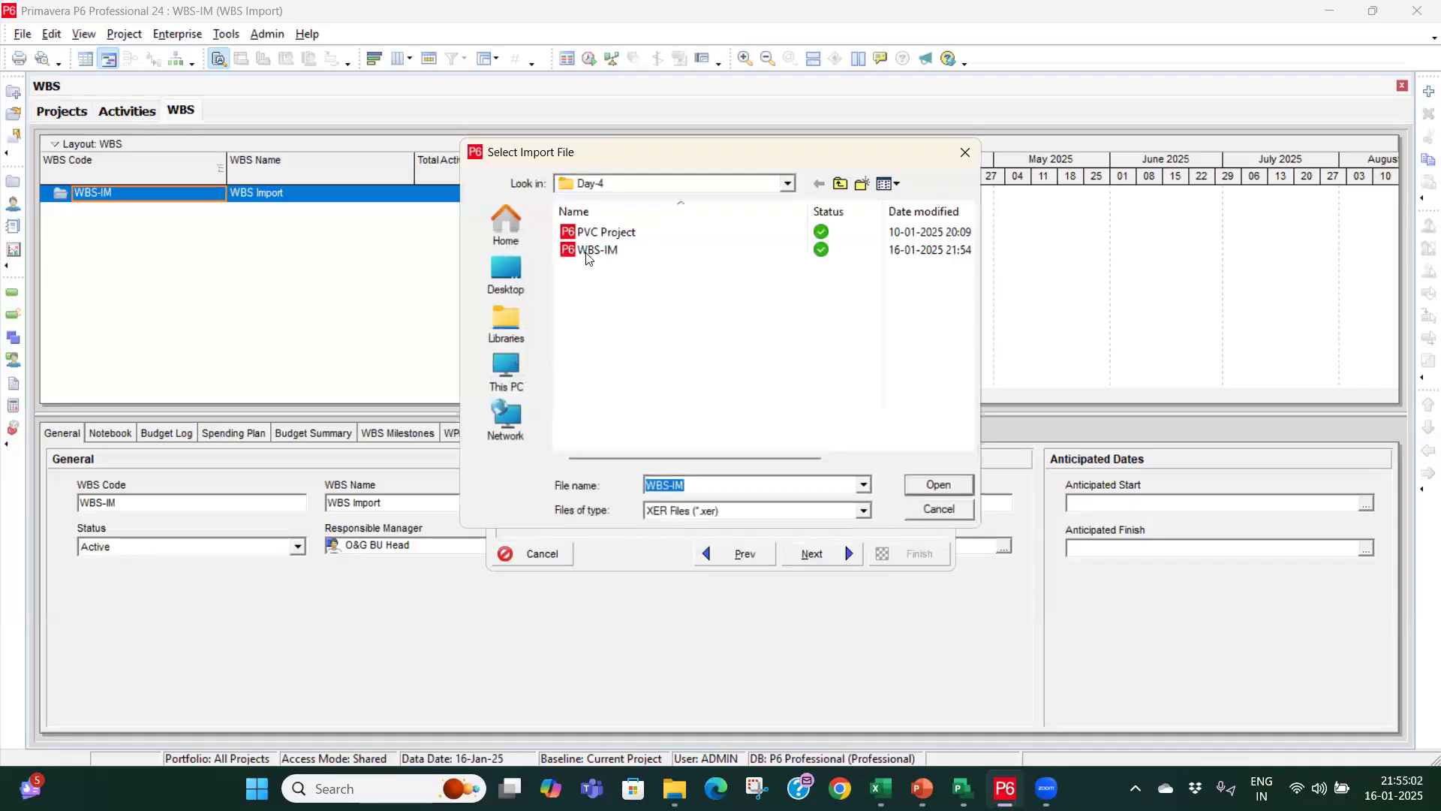
pyautogui.click(592, 251)
pyautogui.click(931, 485)
pyautogui.click(840, 553)
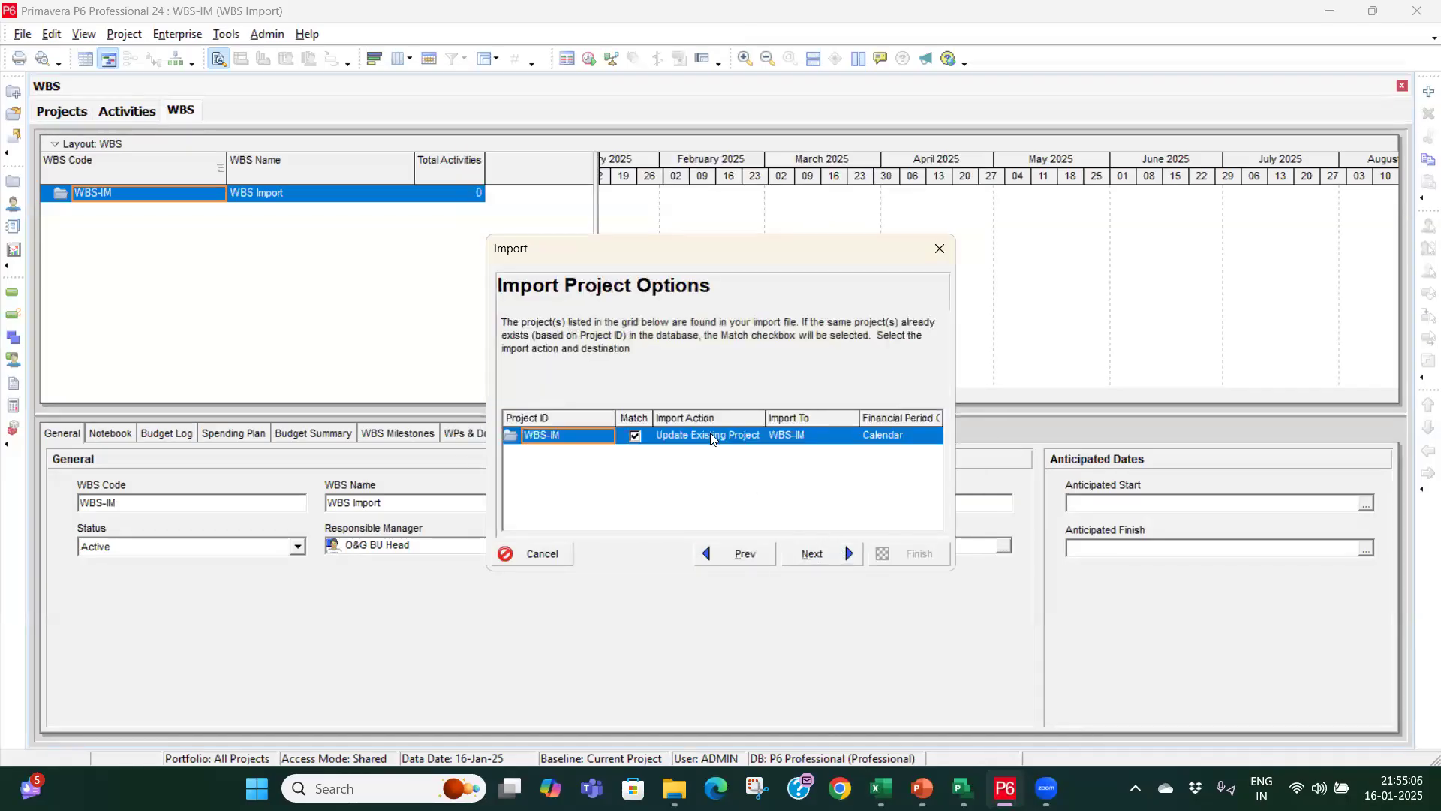
pyautogui.click(710, 434)
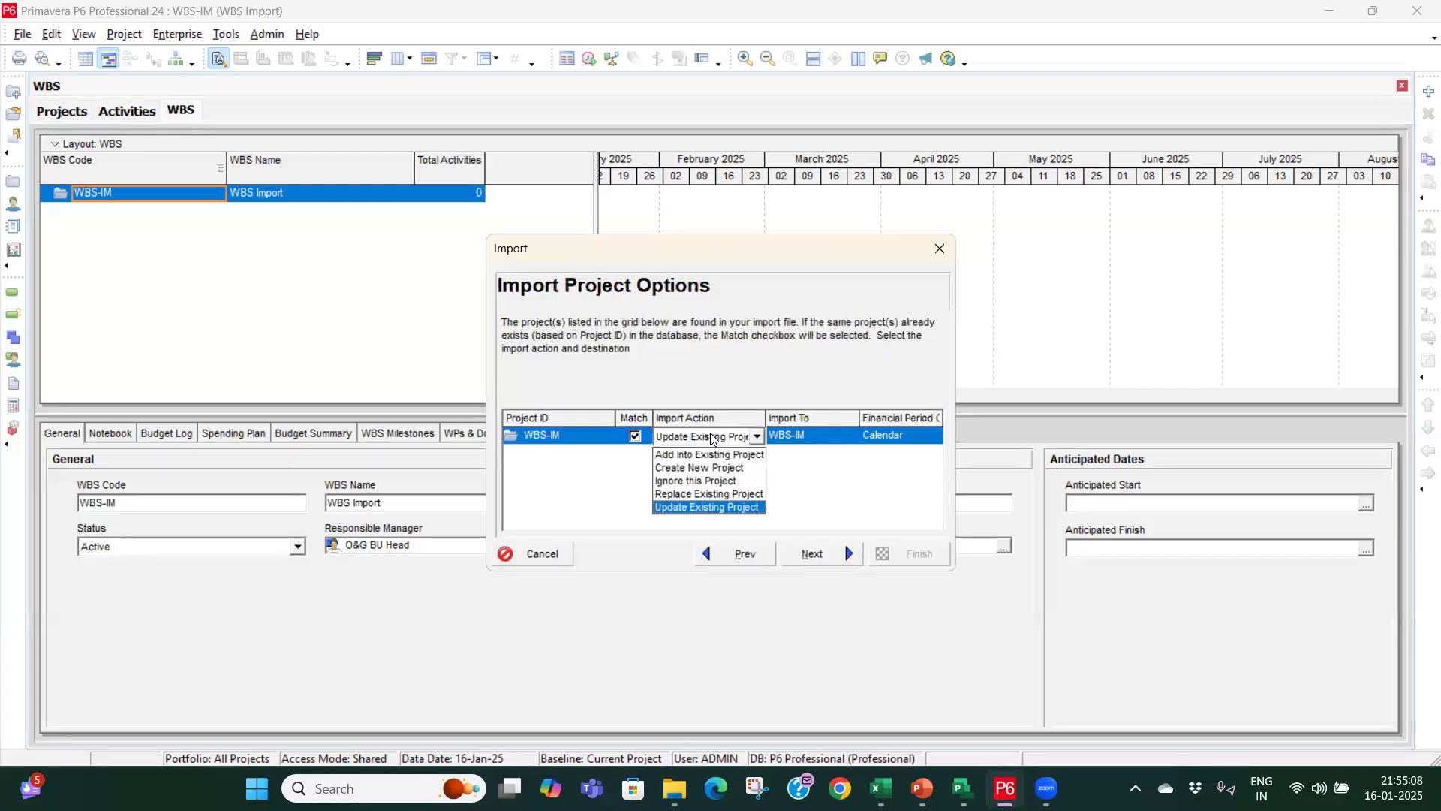
pyautogui.click(811, 480)
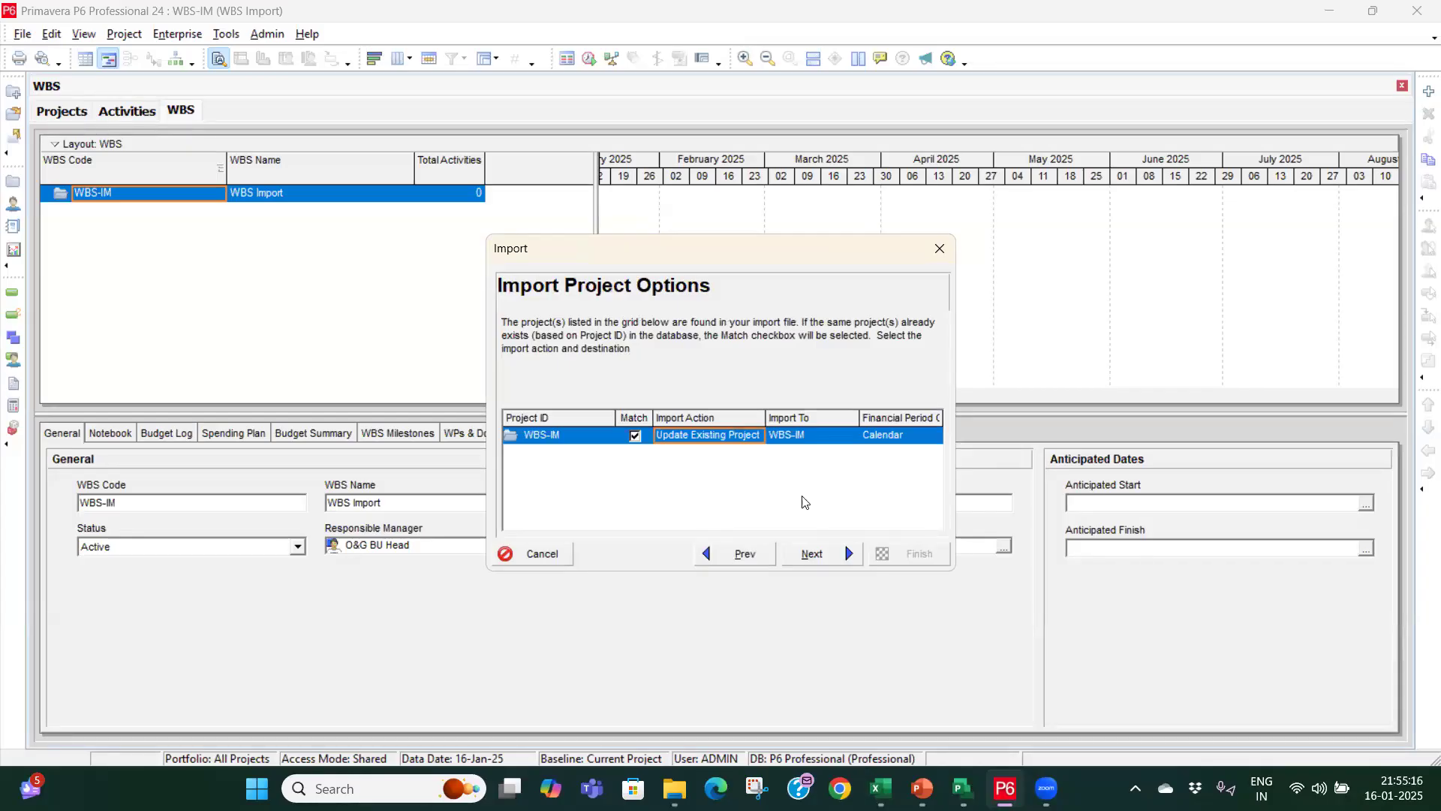
# Step: Assign the existing WBS-IM project as the import destination for the Update Existing Project action
pyautogui.click(824, 555)
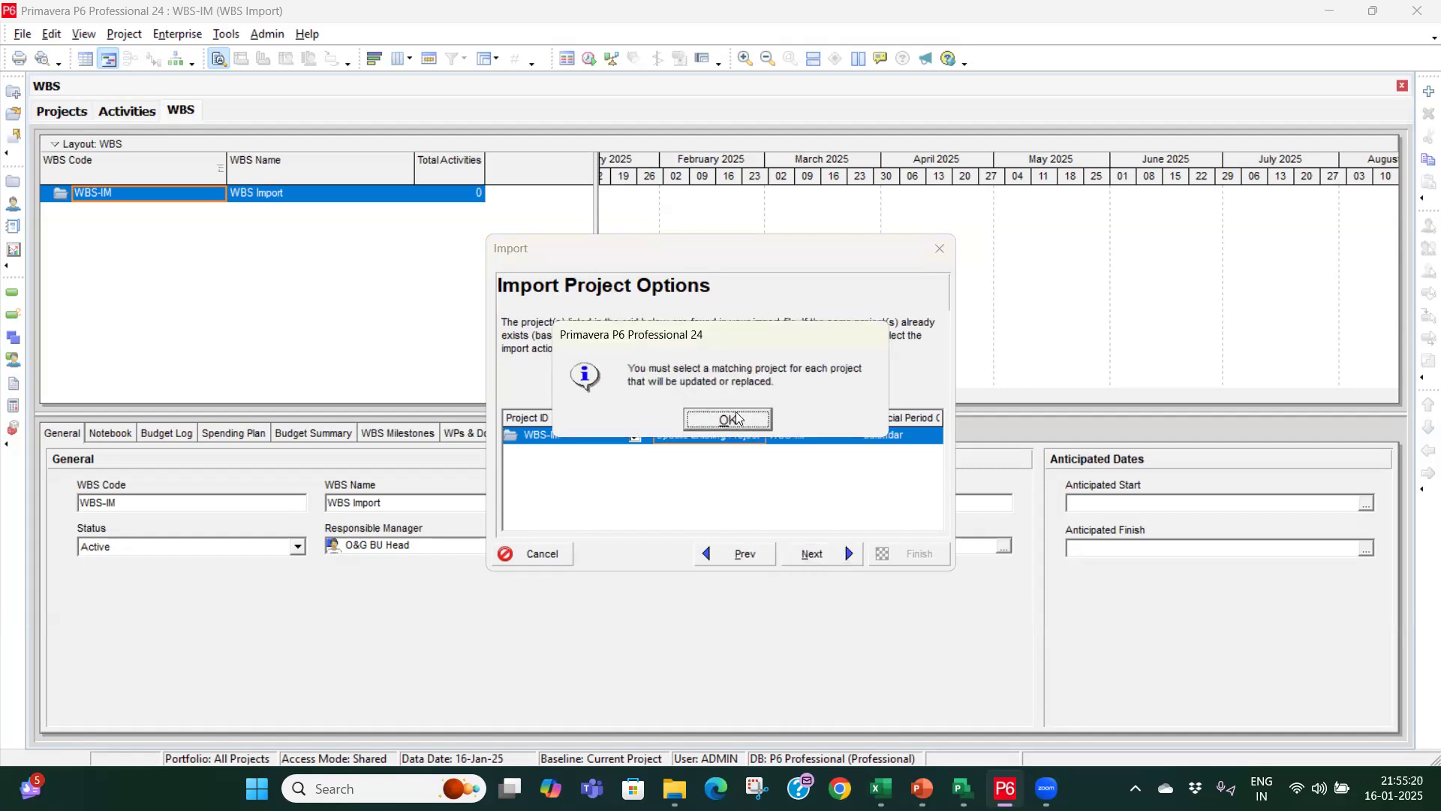
pyautogui.click(736, 418)
pyautogui.click(839, 437)
pyautogui.click(850, 436)
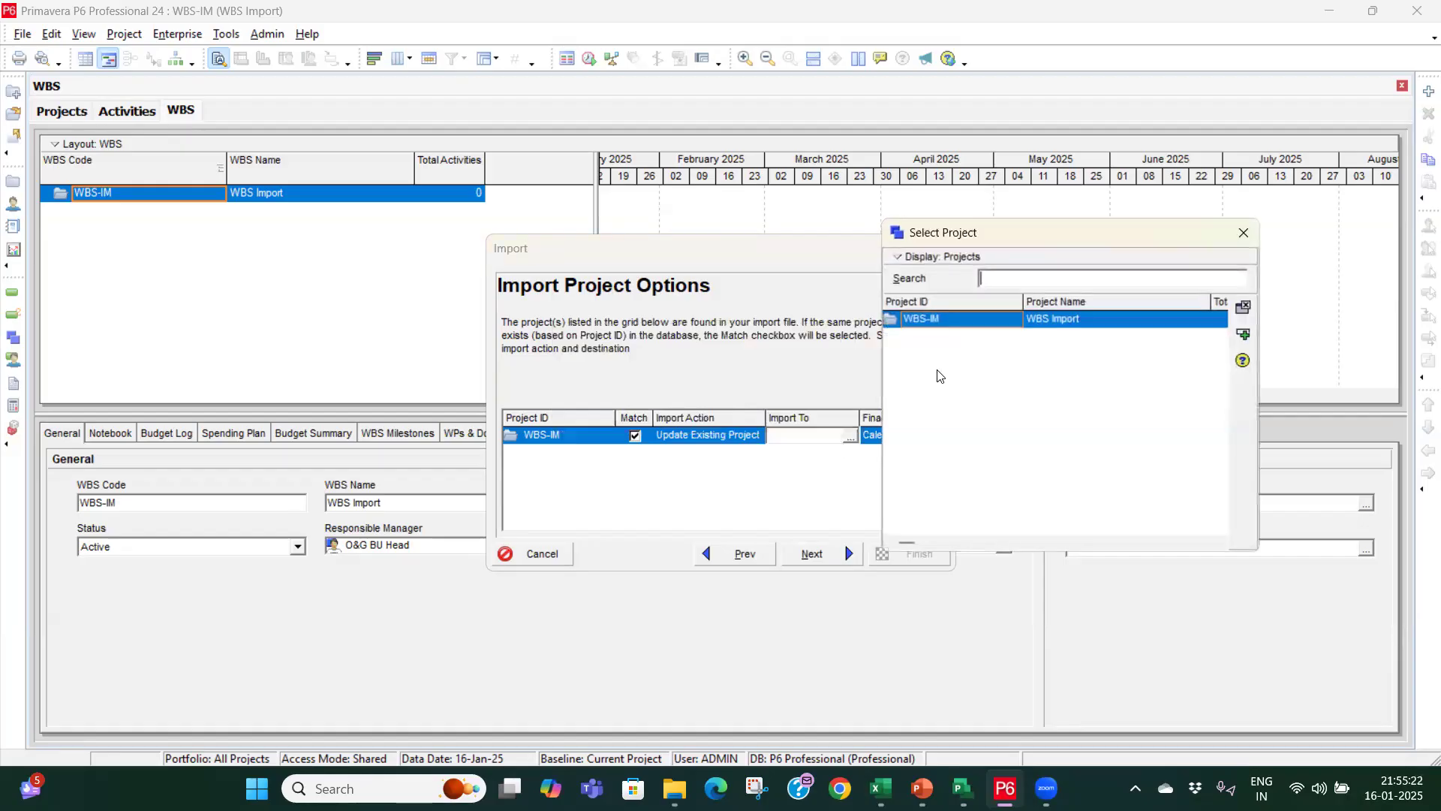
pyautogui.click(1243, 307)
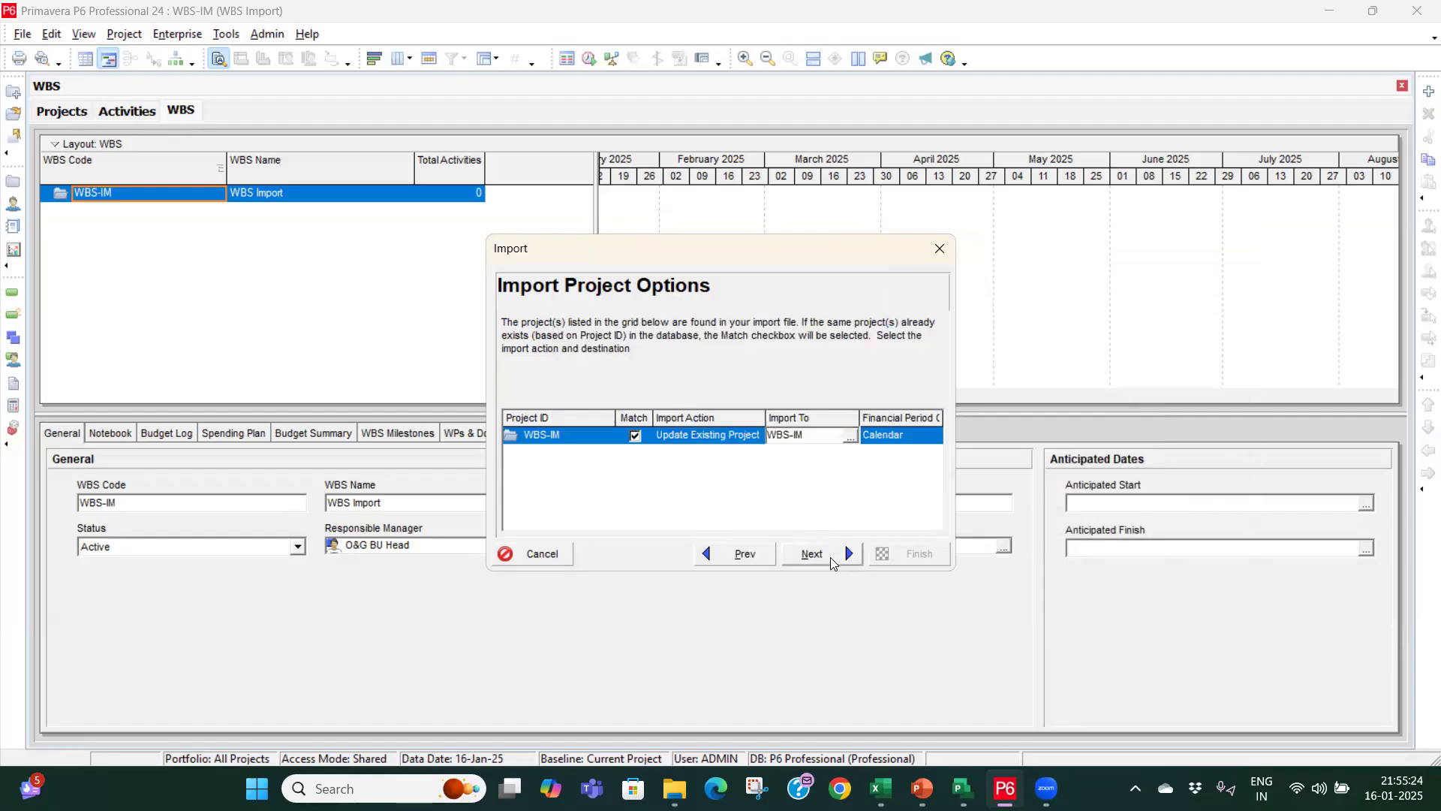
# Step: Run the XER import into WBS-IM with the remaining options unchanged and close the import result
pyautogui.click(830, 557)
pyautogui.click(831, 557)
pyautogui.click(888, 554)
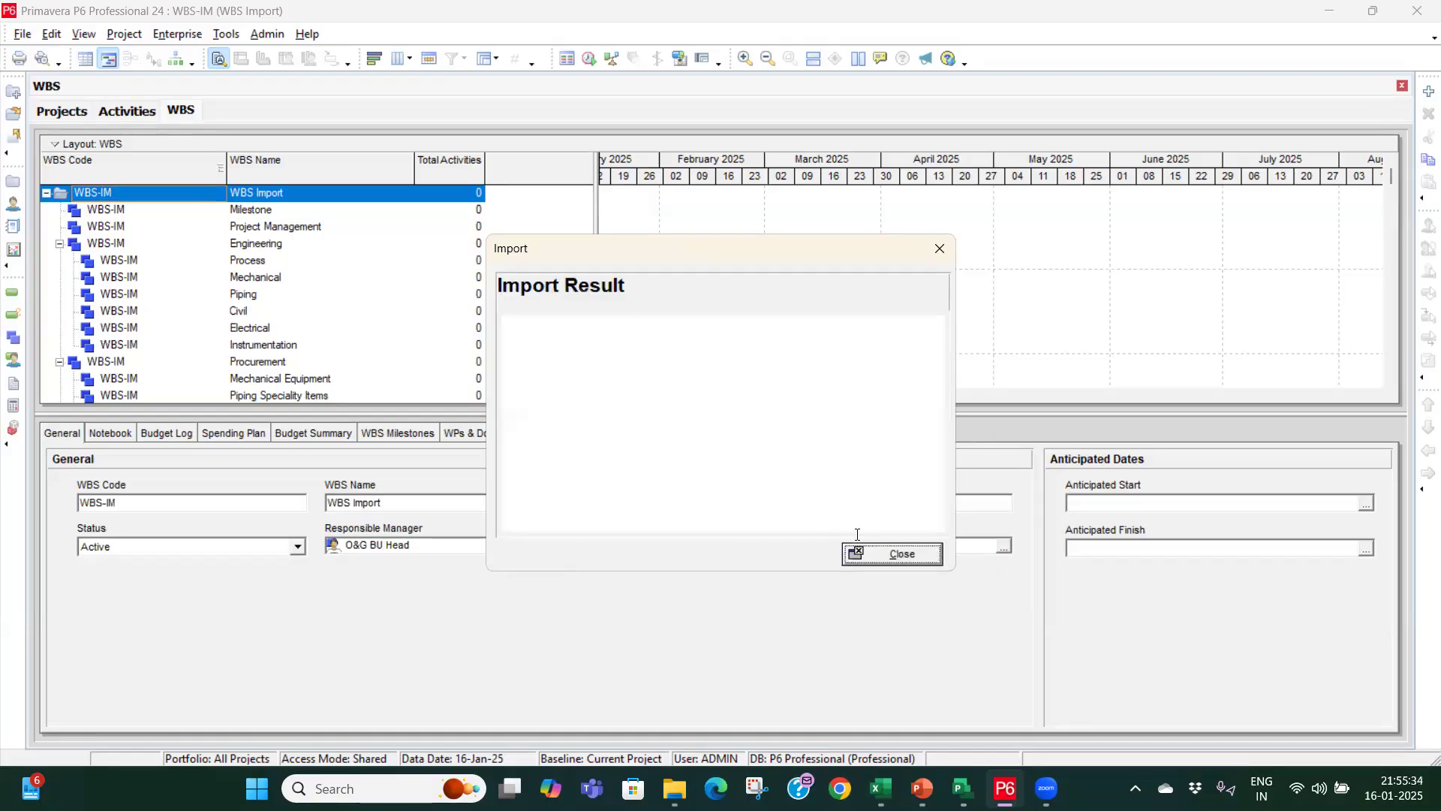
pyautogui.click(873, 552)
# Step: Review the imported WBS hierarchy from Milestone to Closeout, and open the project's Activities view
pyautogui.press('Down')
pyautogui.press('Down')
pyautogui.press('Down')
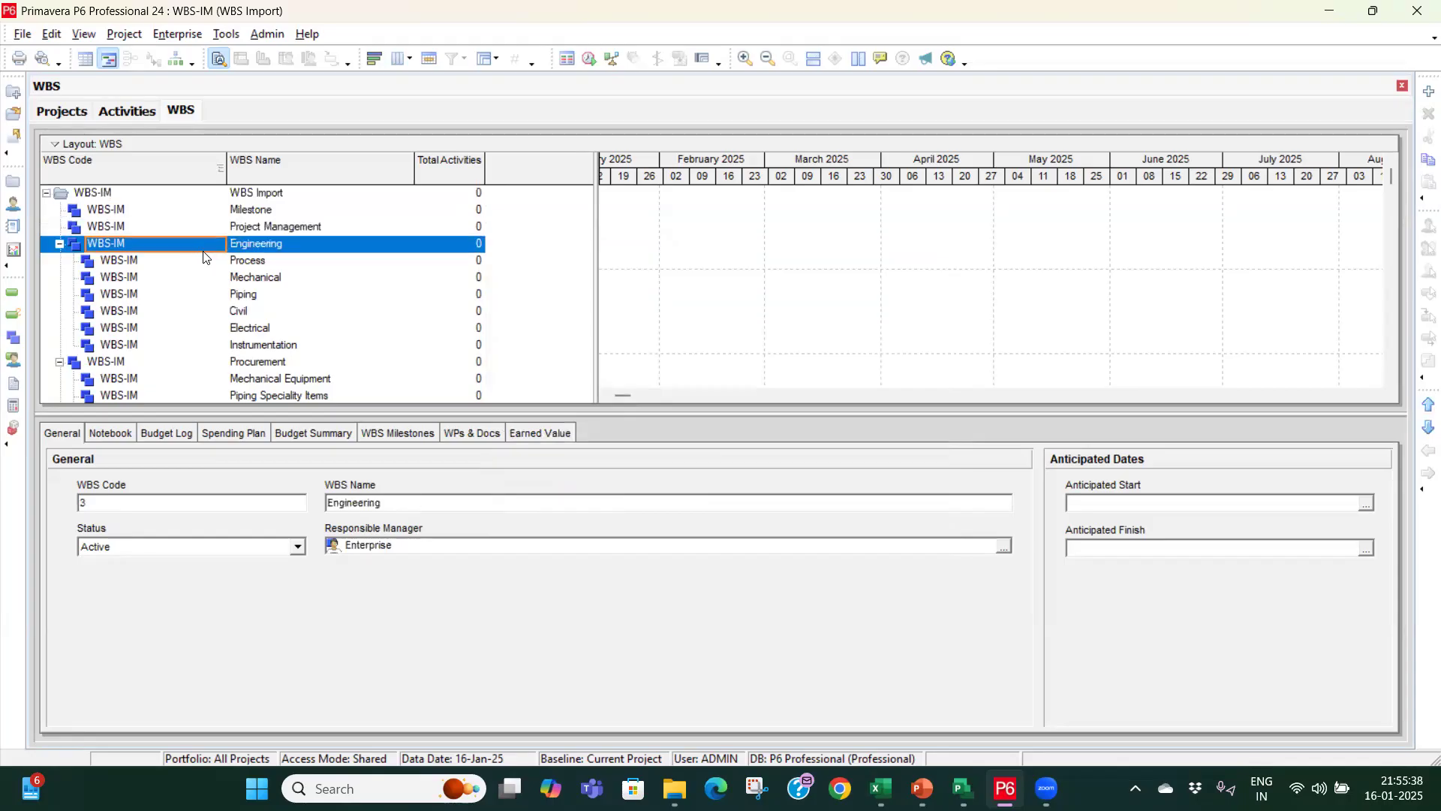
pyautogui.scroll(-1, 203, 257)
pyautogui.scroll(-3, 204, 258)
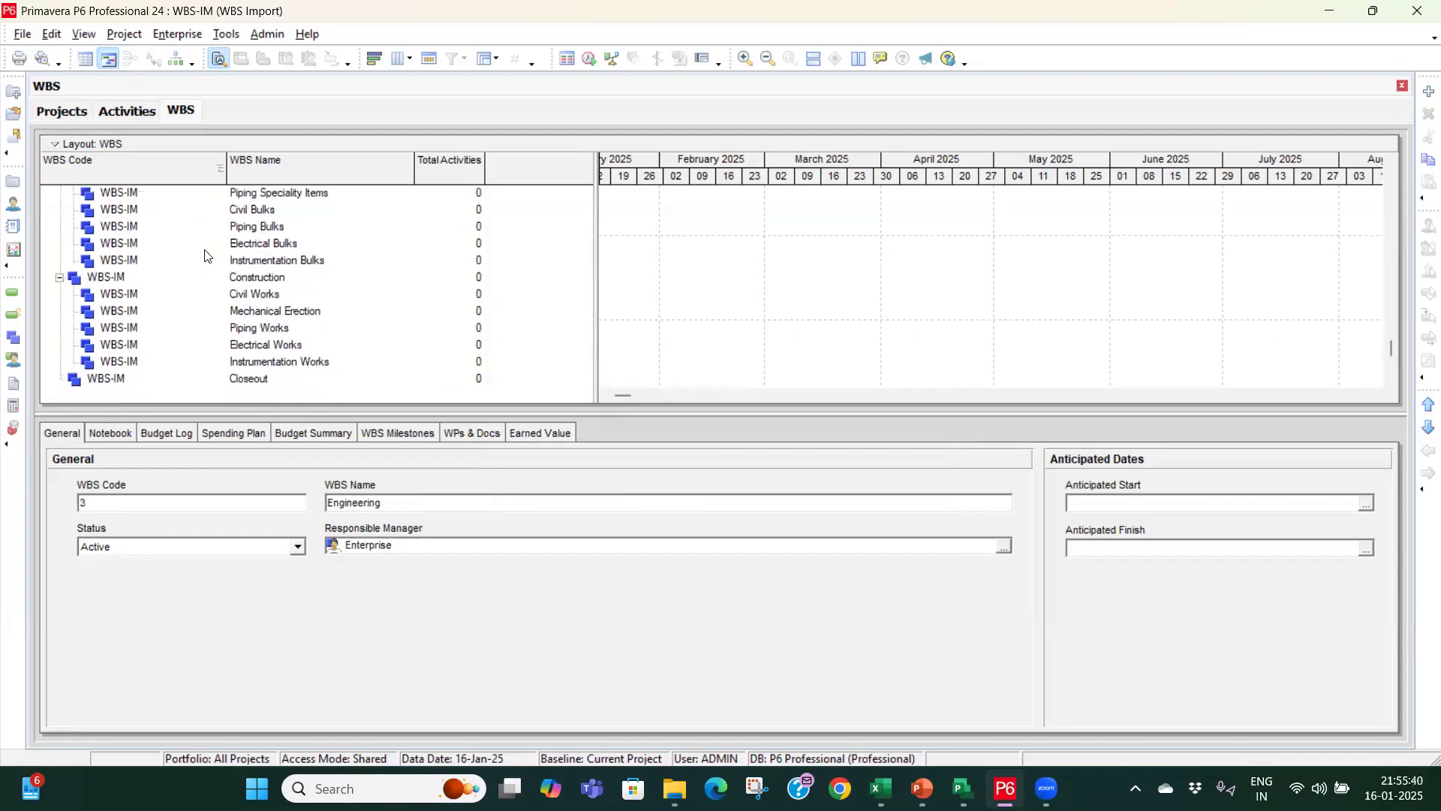
pyautogui.scroll(4, 205, 254)
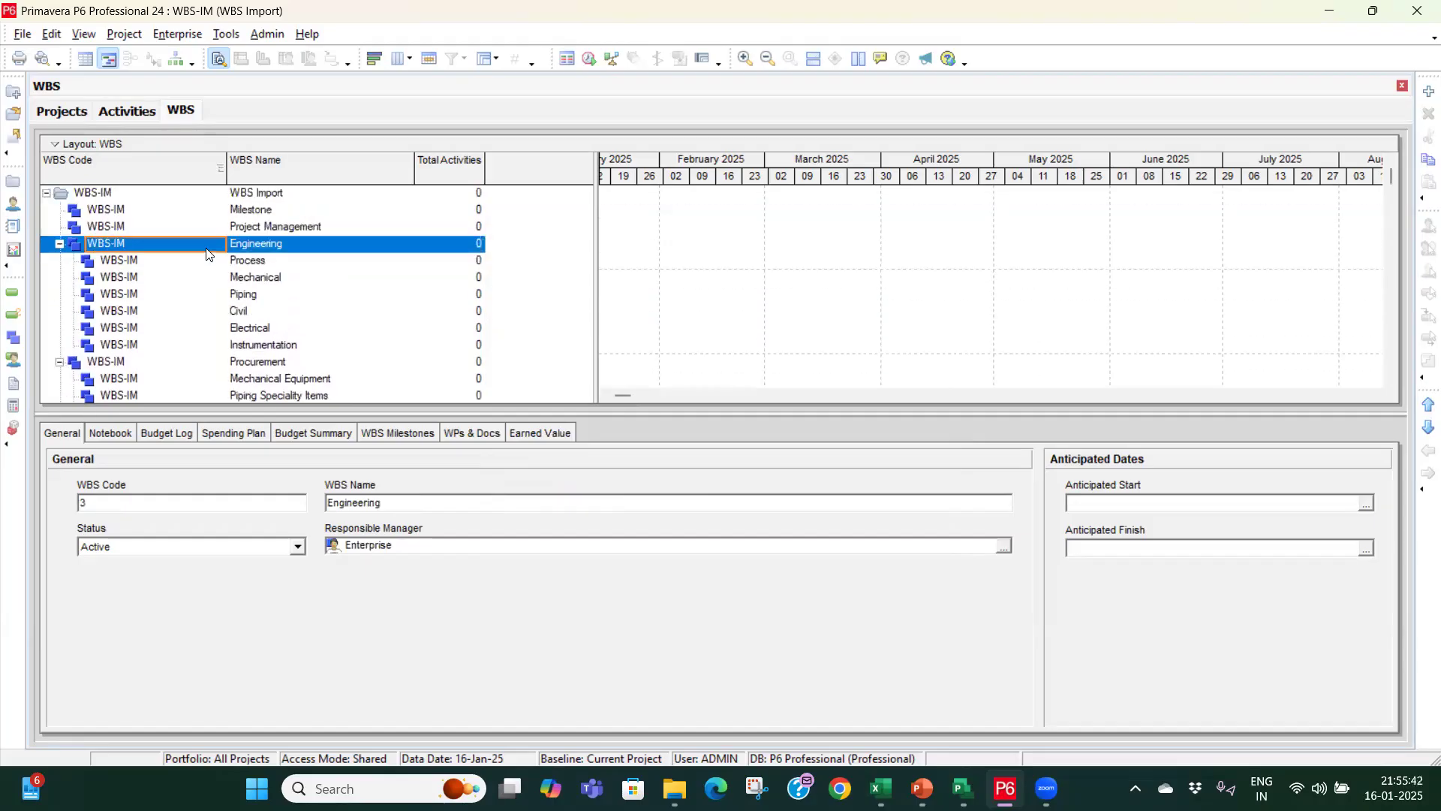
pyautogui.click(262, 211)
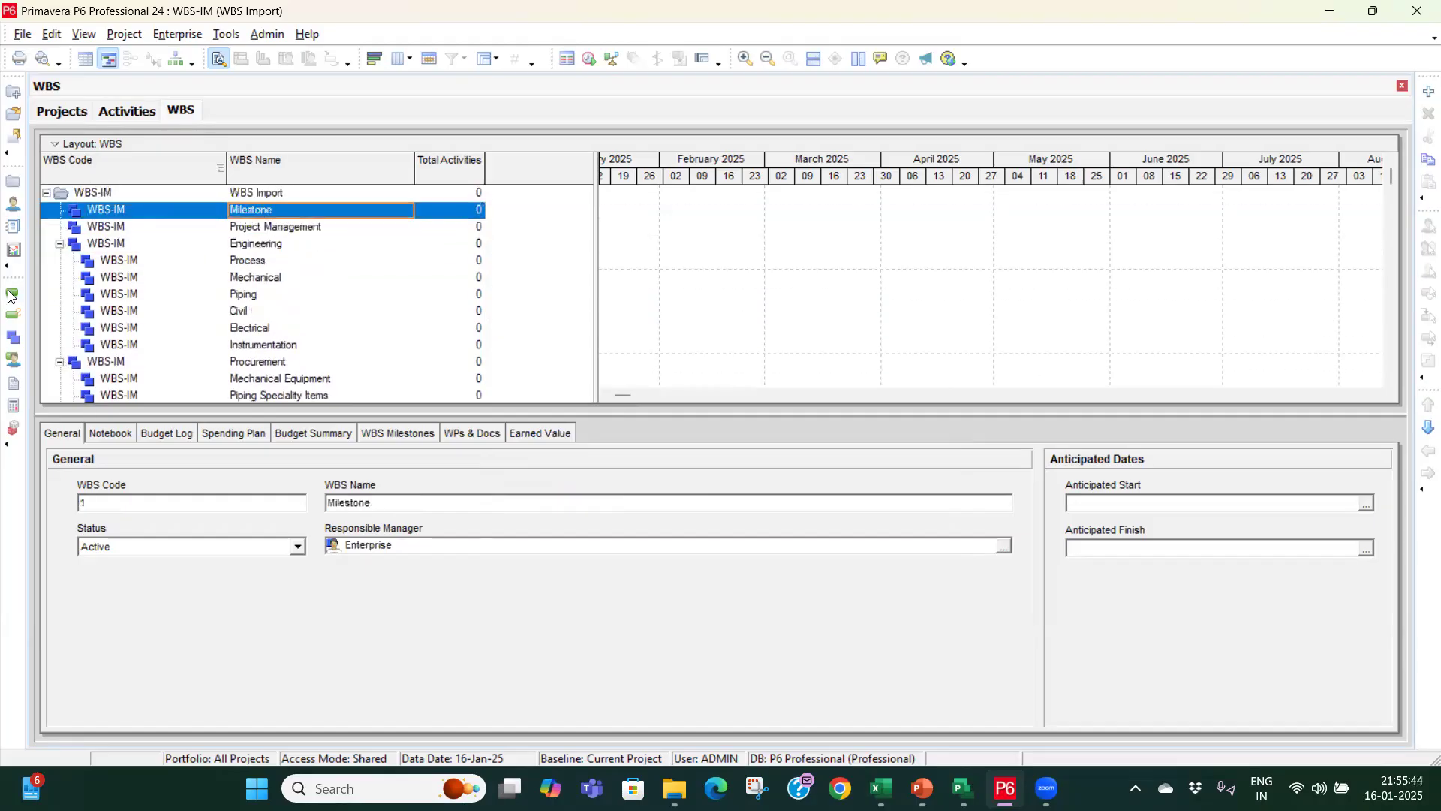
pyautogui.click(127, 110)
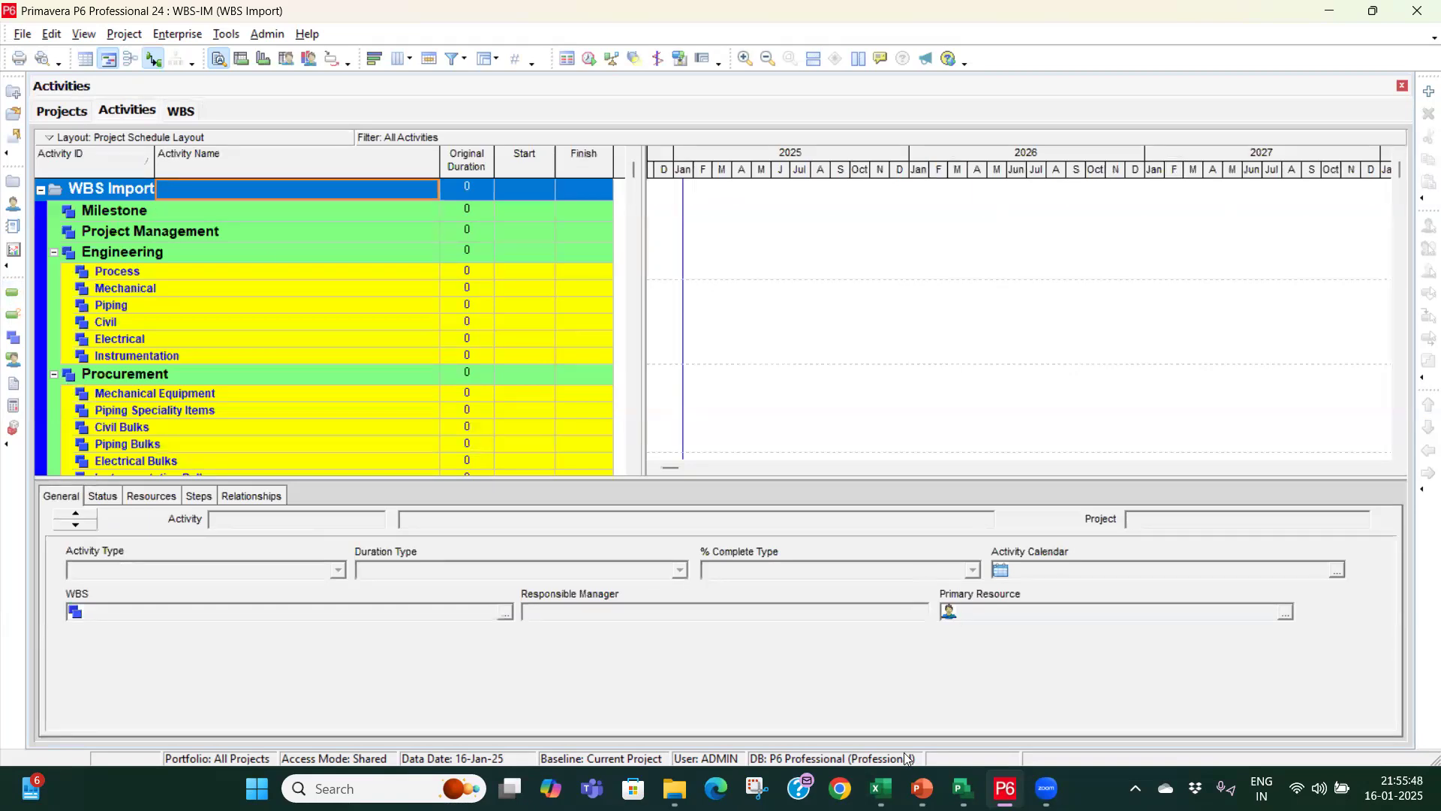
# Step: Switch to the P6 WBS ^0 Activity Import workbook in Excel and fit its window at full height beside the Primavera activity list
pyautogui.moveTo(891, 766)
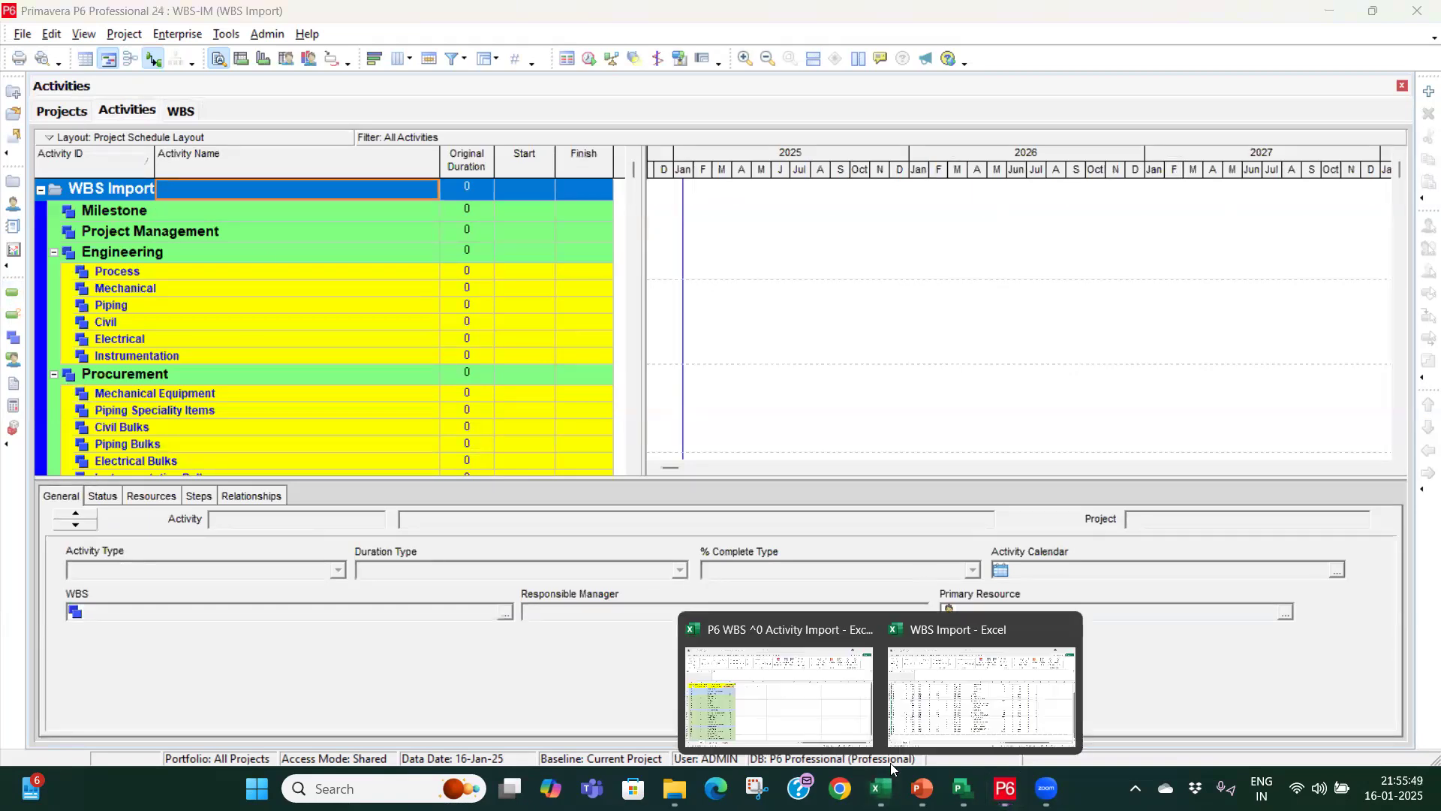
pyautogui.click(789, 687)
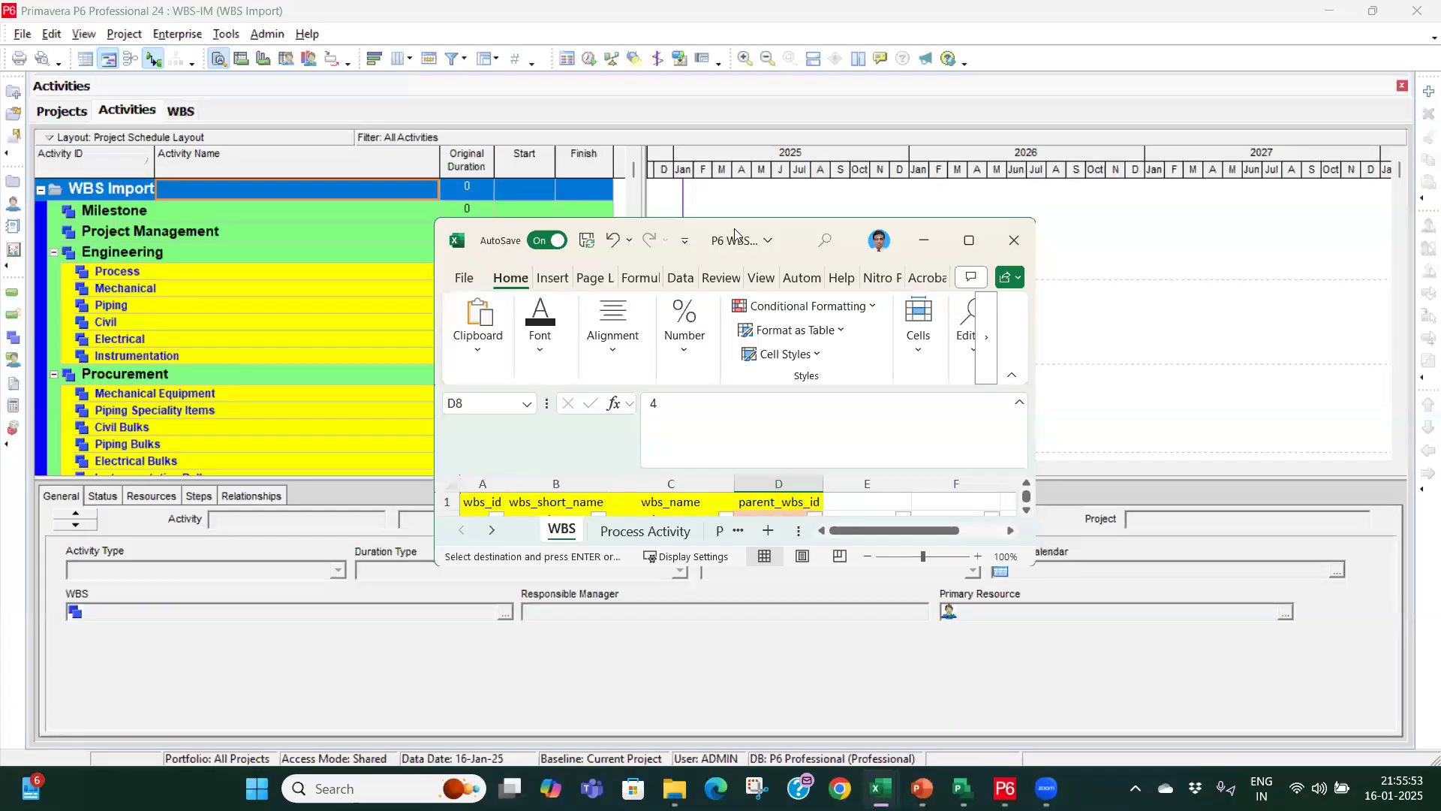
pyautogui.moveTo(734, 235); pyautogui.dragTo(952, 153)
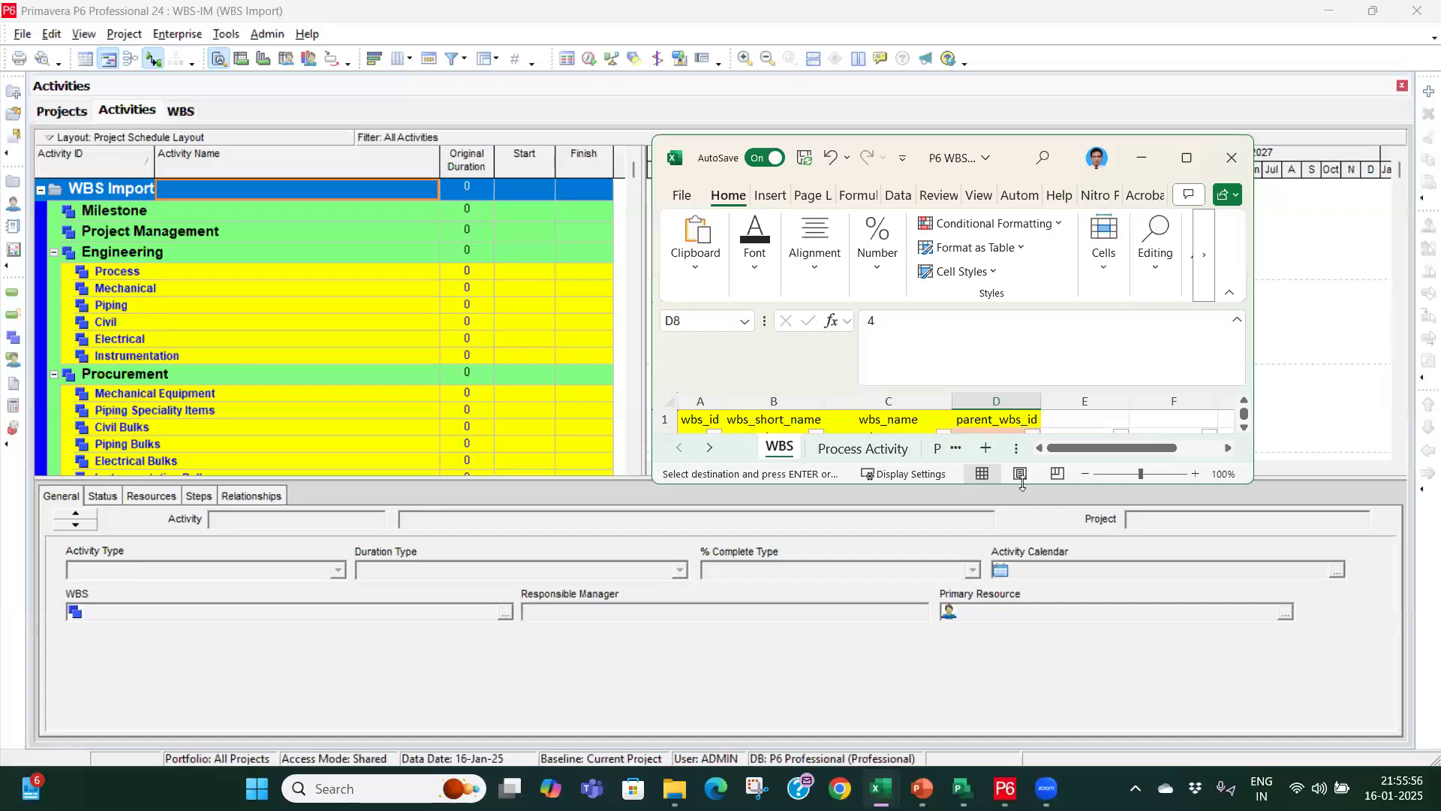
pyautogui.doubleClick(1022, 483)
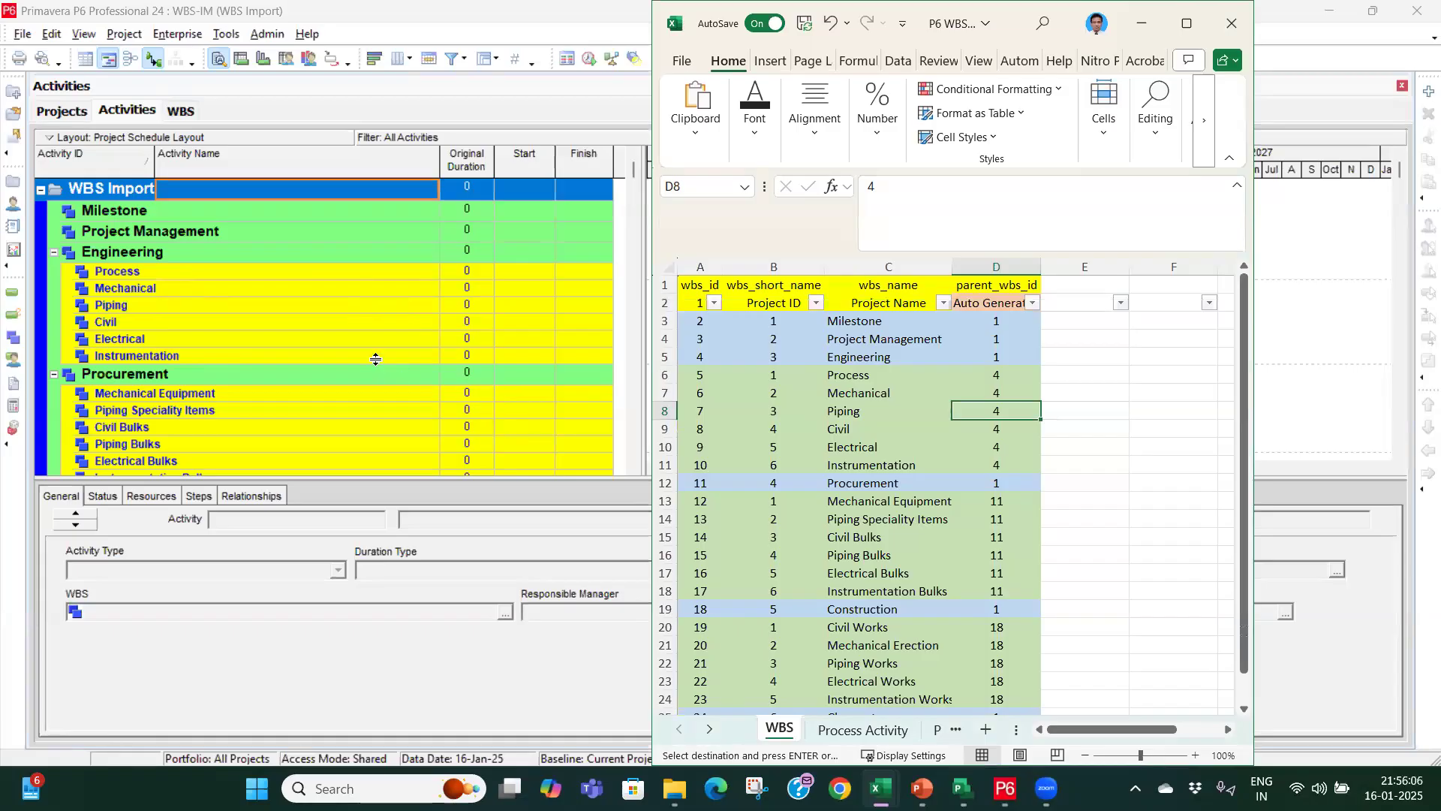
# Step: Compare the imported WBS in Primavera P6 with the workbook's WBS sheet, maximize the workbook, and return to Primavera P6
pyautogui.scroll(-4, 376, 359)
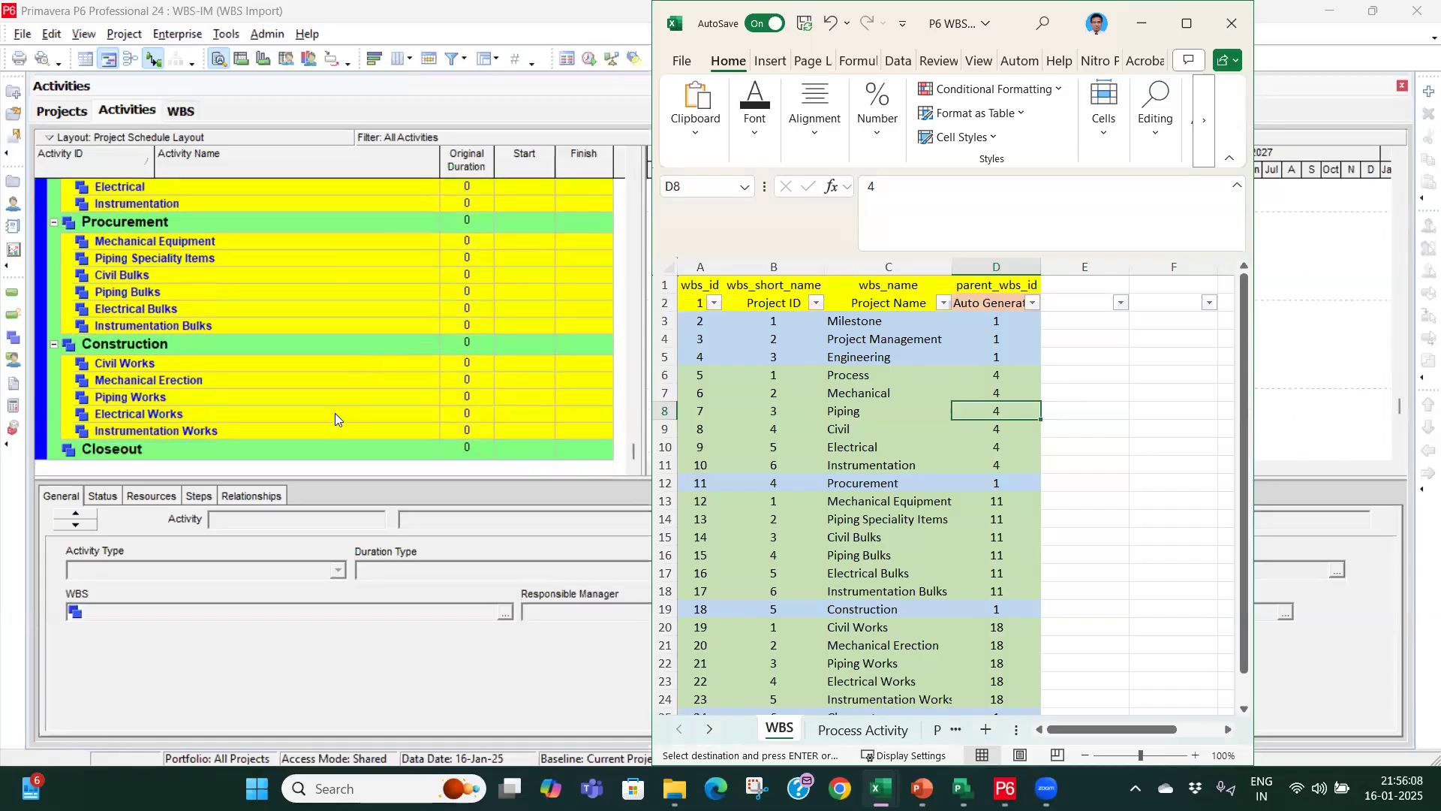
pyautogui.scroll(-2, 911, 572)
pyautogui.scroll(2, 911, 572)
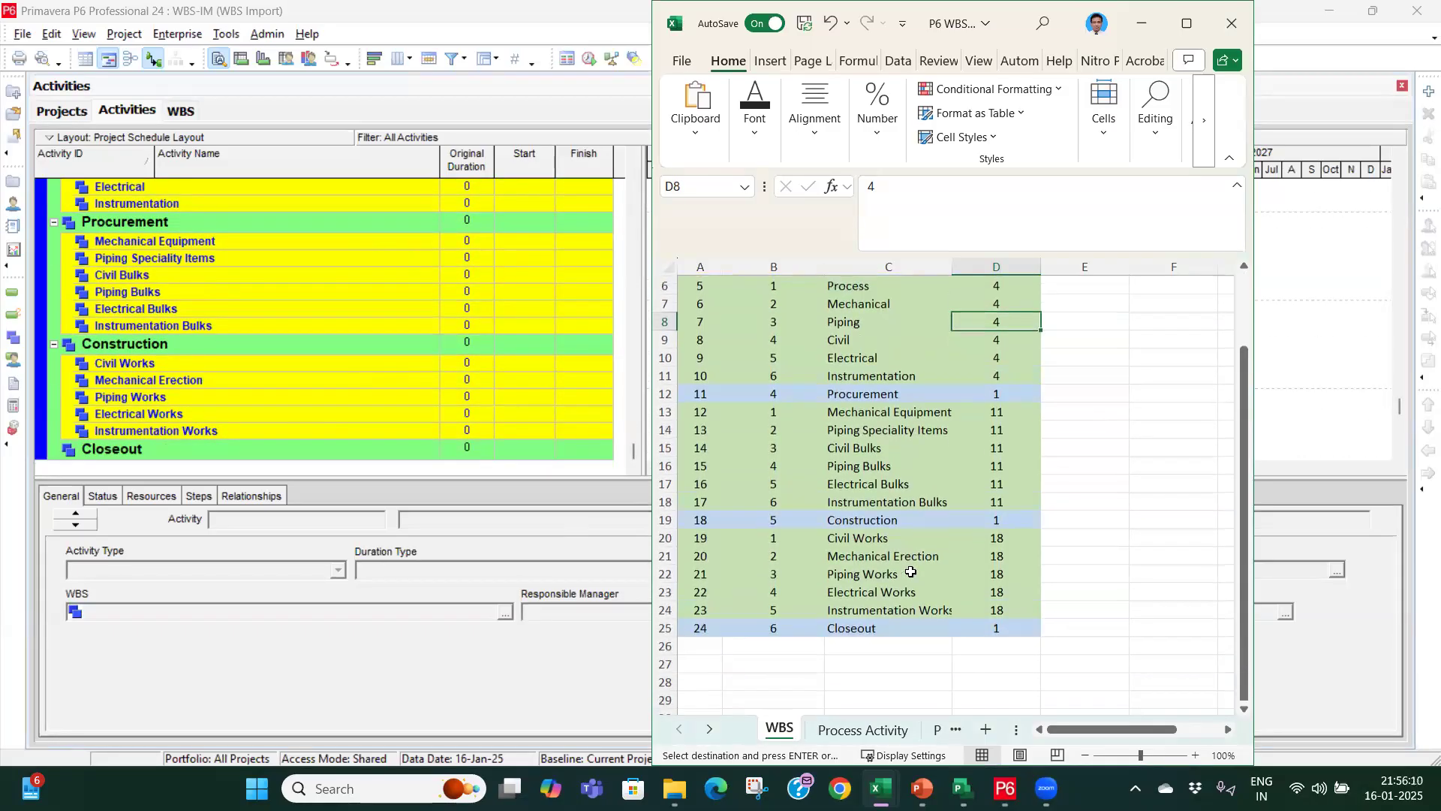
pyautogui.scroll(3, 387, 369)
pyautogui.scroll(1, 388, 369)
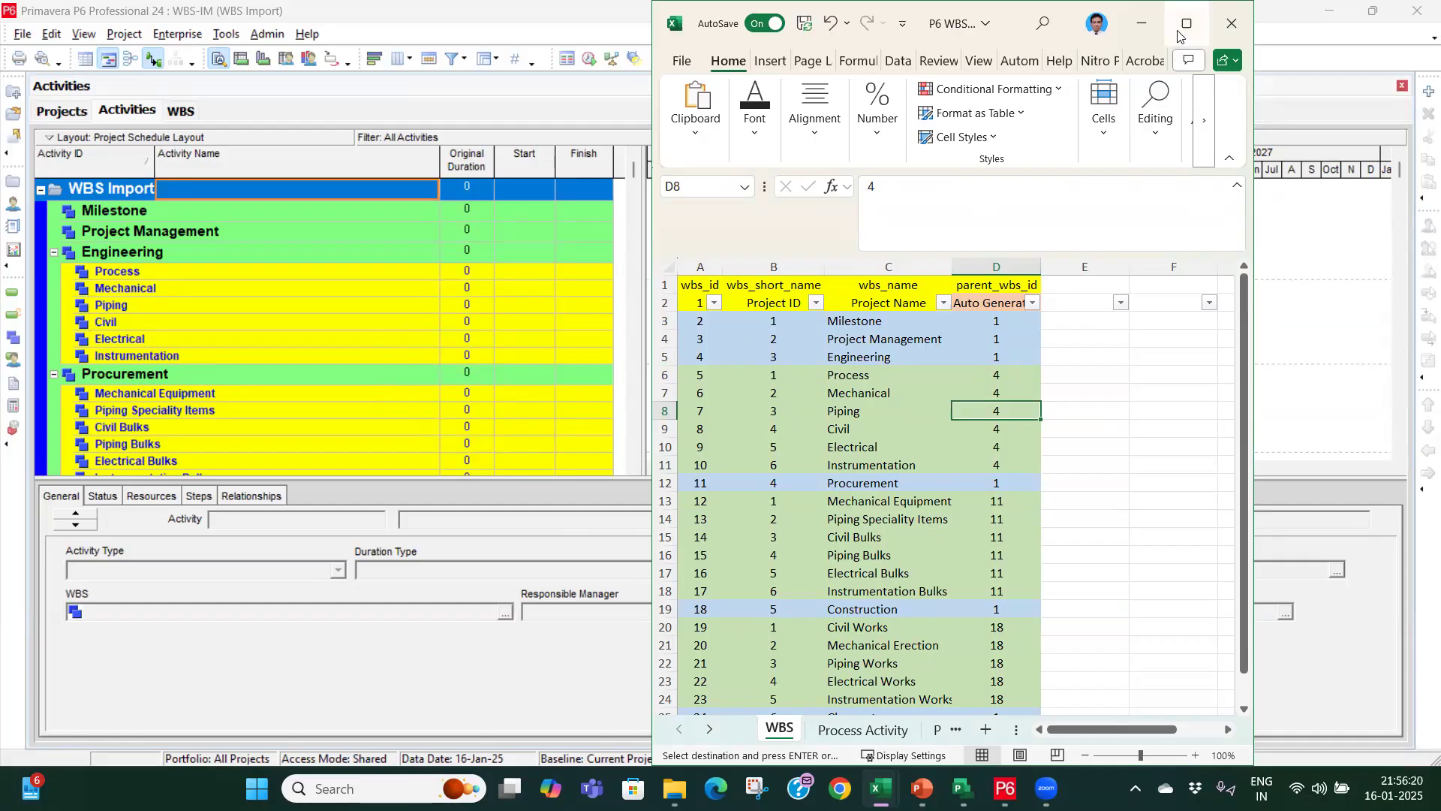
pyautogui.moveTo(1179, 36)
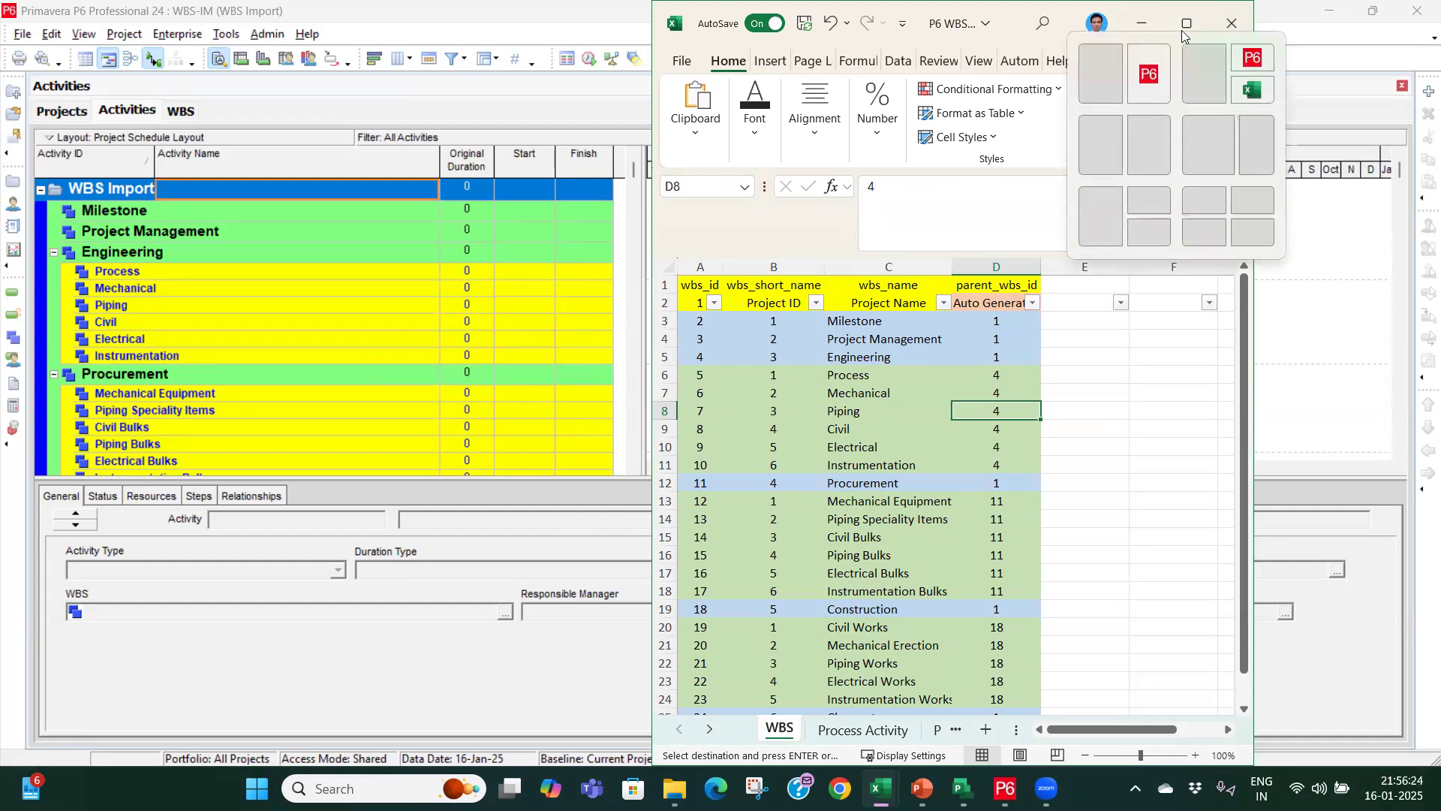
pyautogui.click(1186, 30)
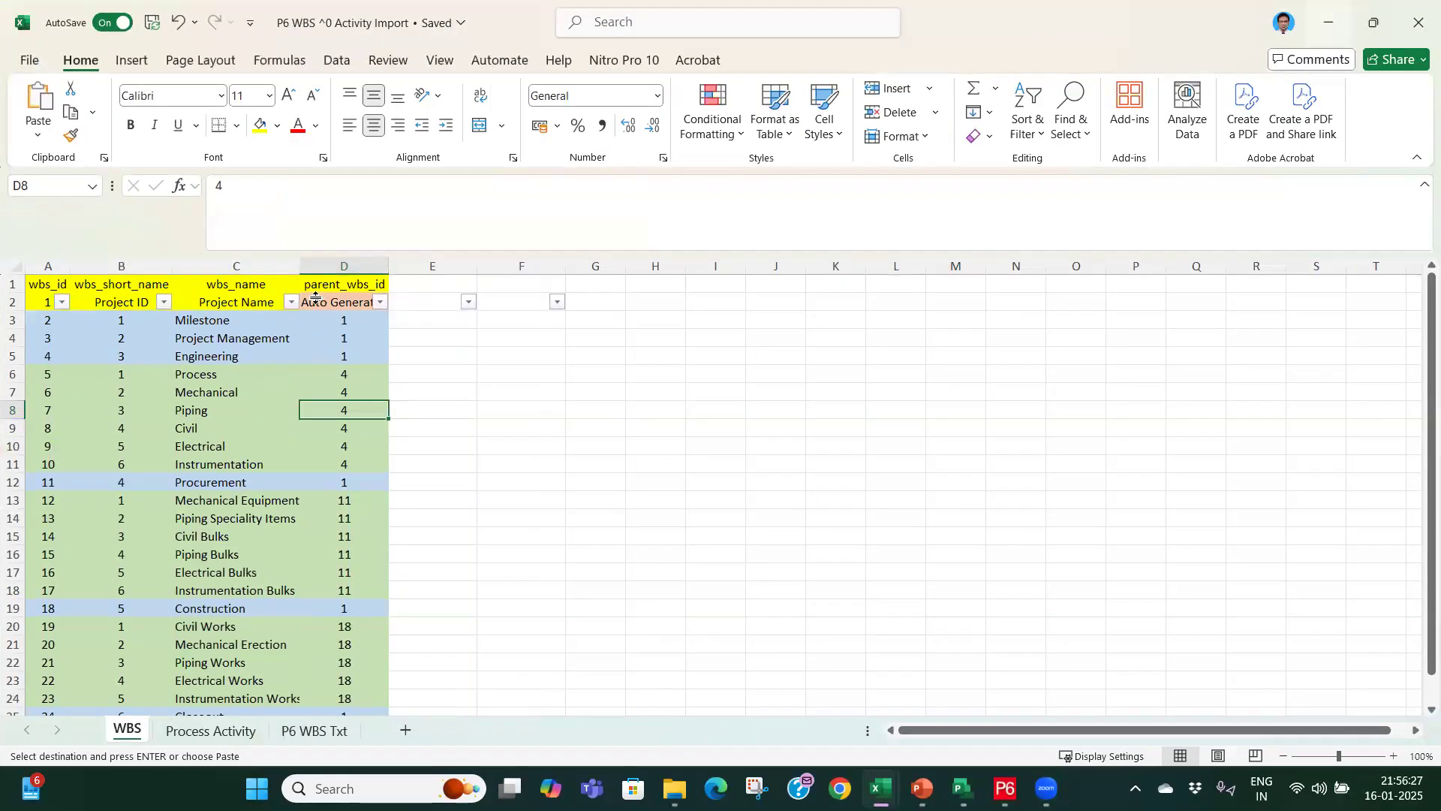
pyautogui.hotkey('alt', 'Tab')
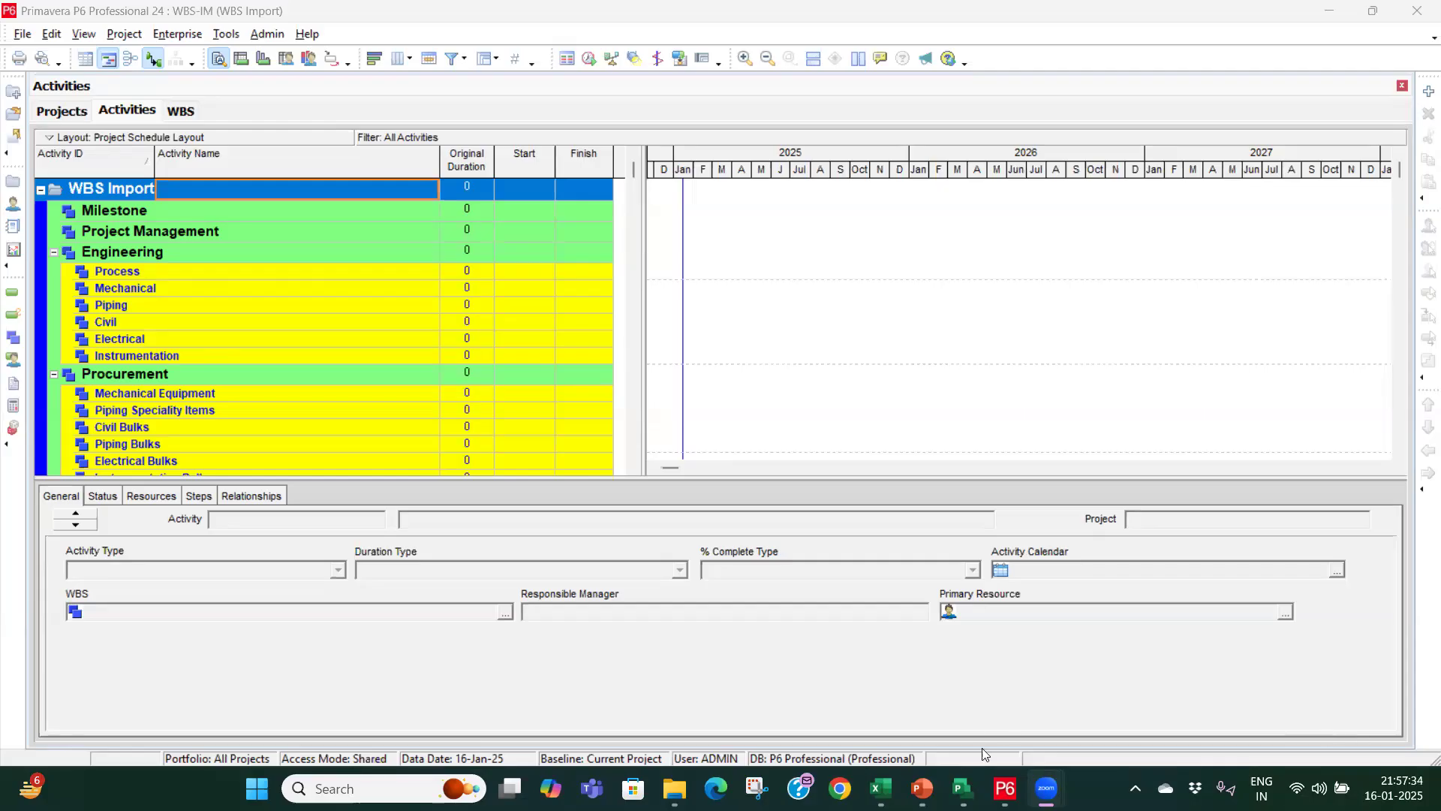
# Step: Switch to the WBS Import workbook in Excel and examine the project's root record in row 3 across all PROJWBS columns
pyautogui.moveTo(880, 789)
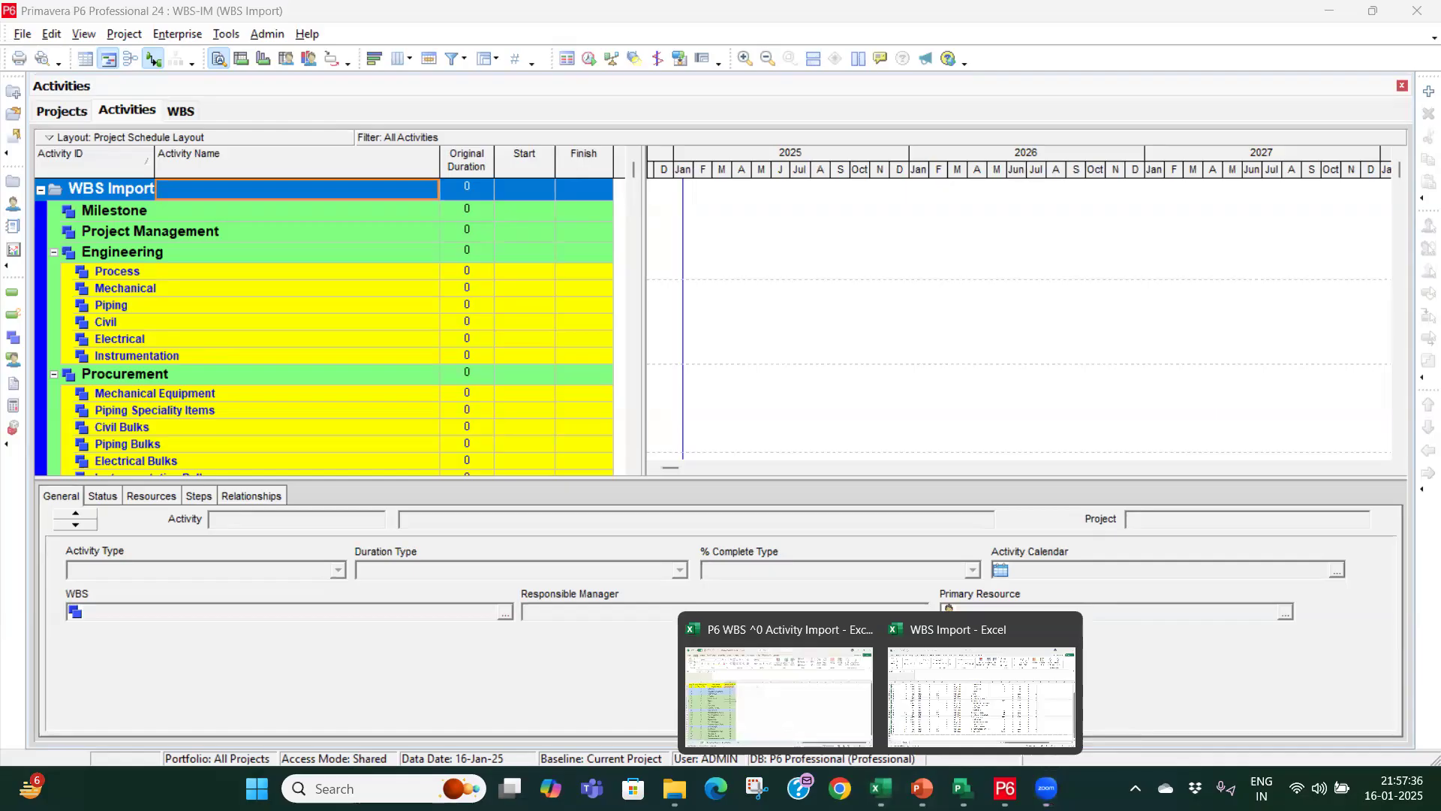
pyautogui.click(927, 714)
pyautogui.scroll(2, 901, 540)
pyautogui.click(892, 515)
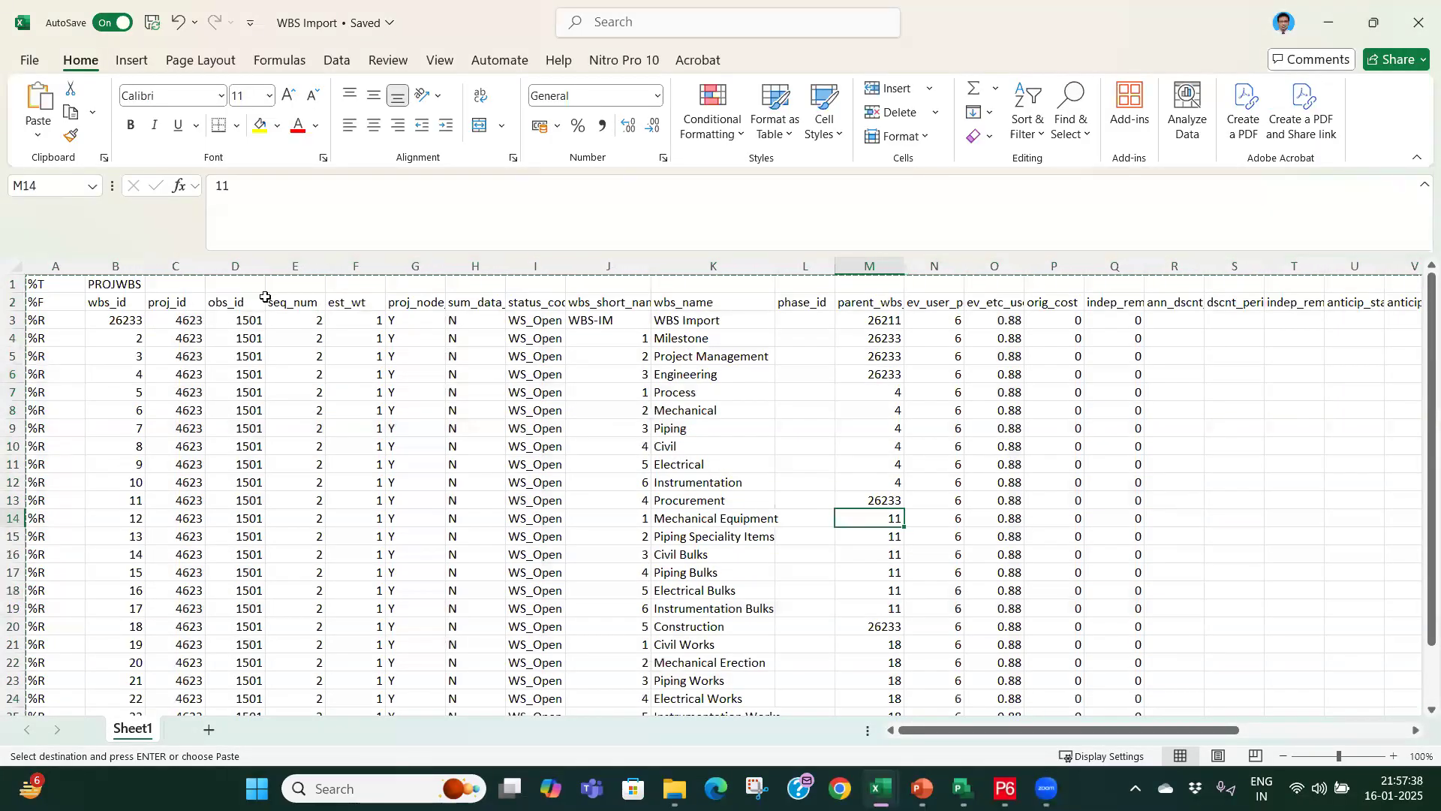
pyautogui.click(29, 319)
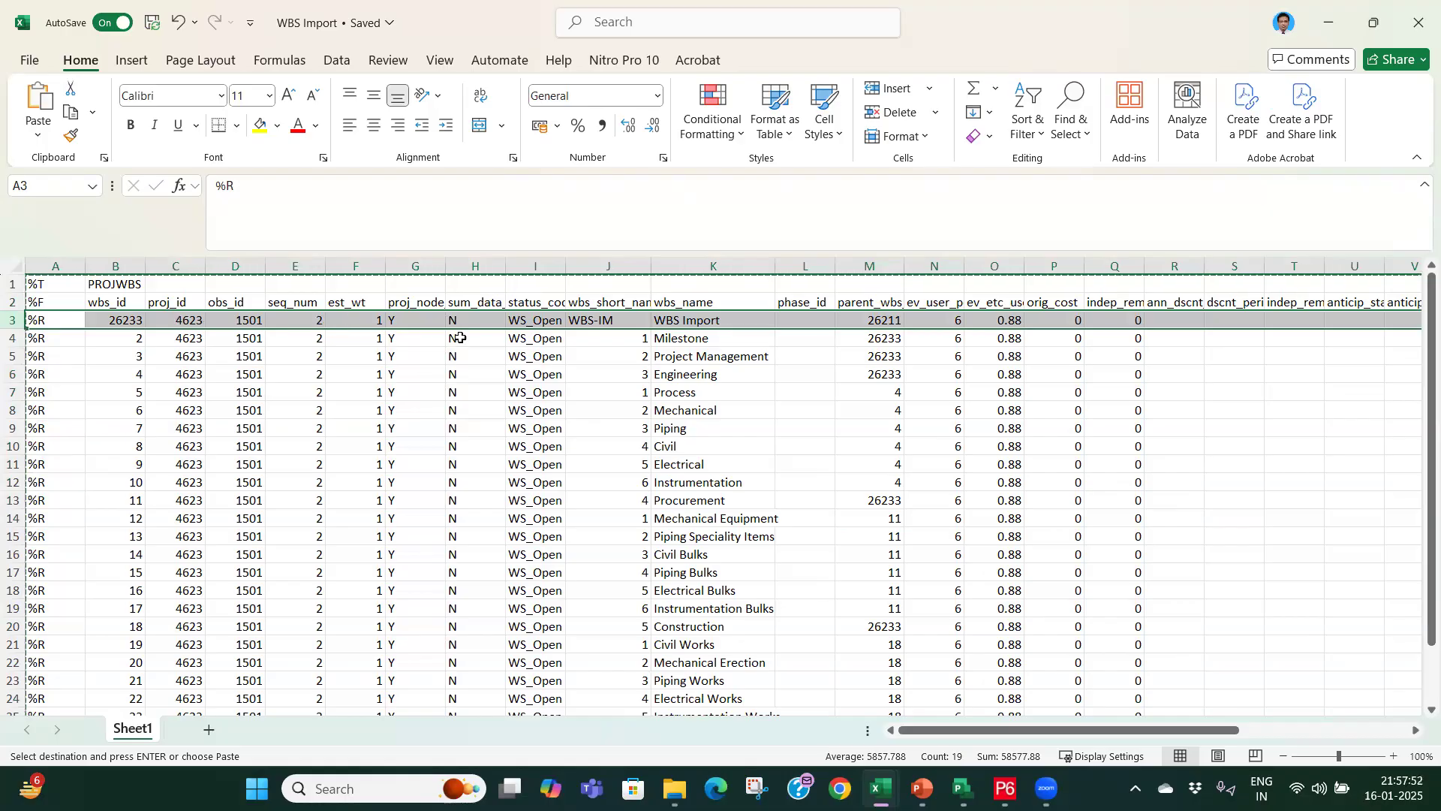
pyautogui.moveTo(936, 737); pyautogui.dragTo(778, 490)
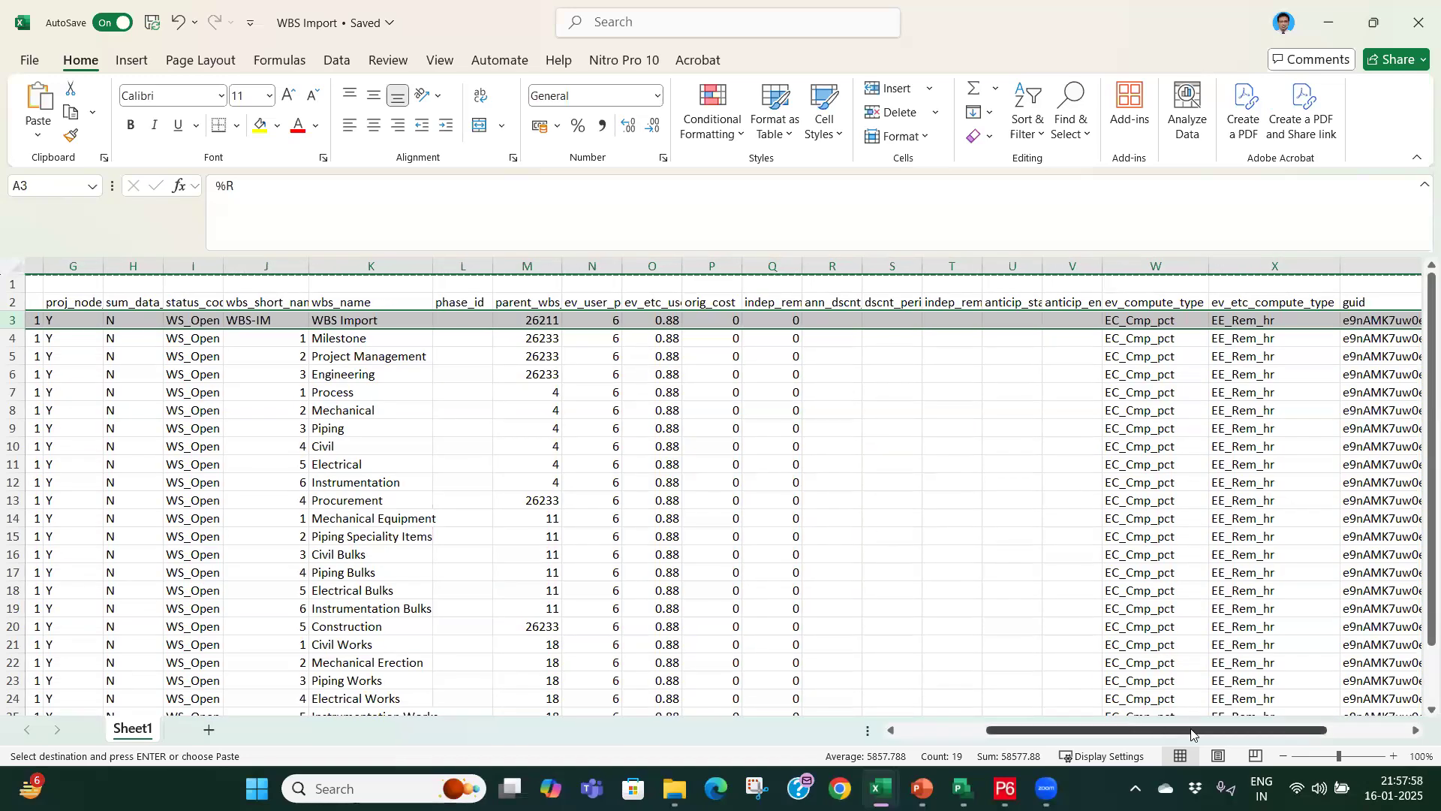
pyautogui.hscroll(4, 740, 453)
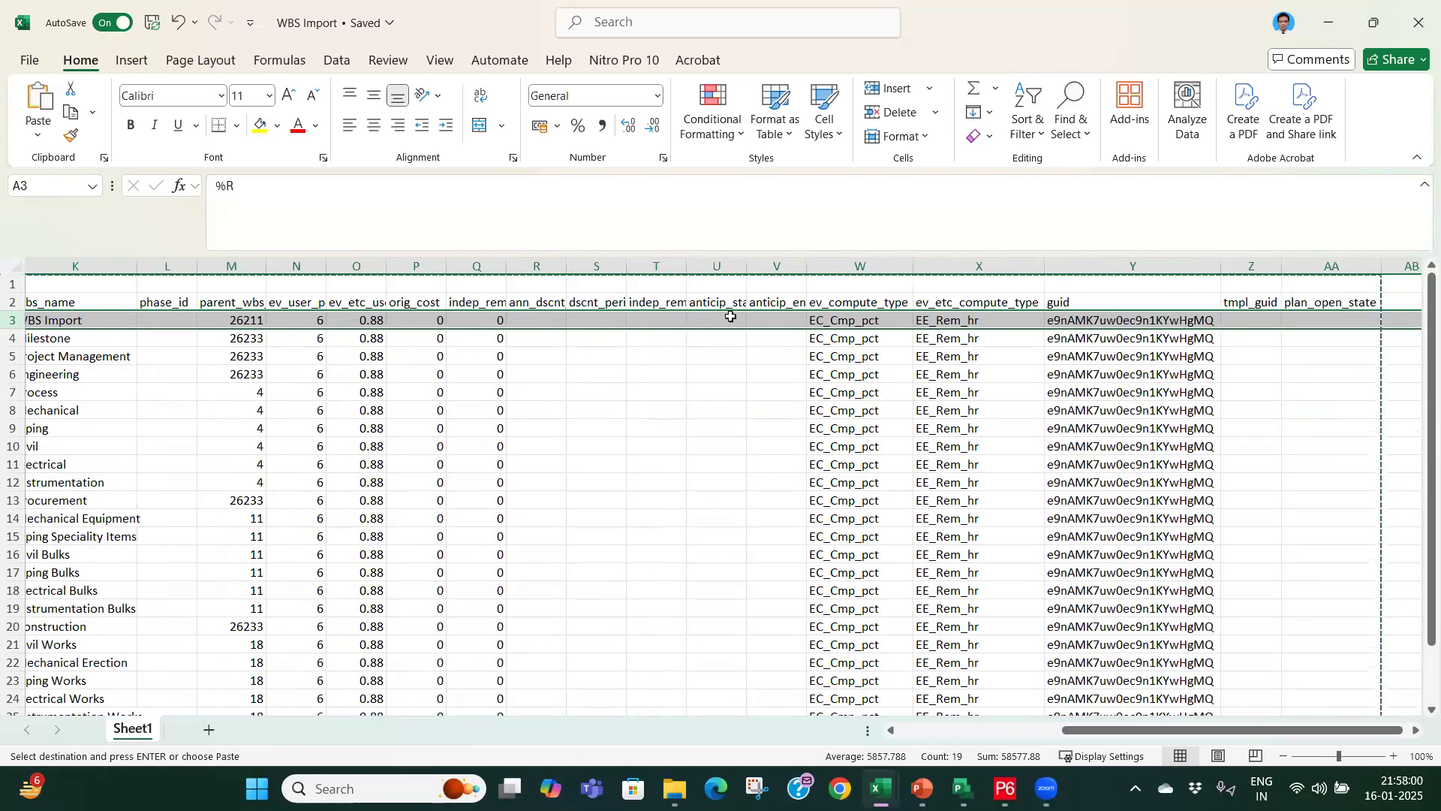
pyautogui.moveTo(1138, 737); pyautogui.dragTo(791, 712)
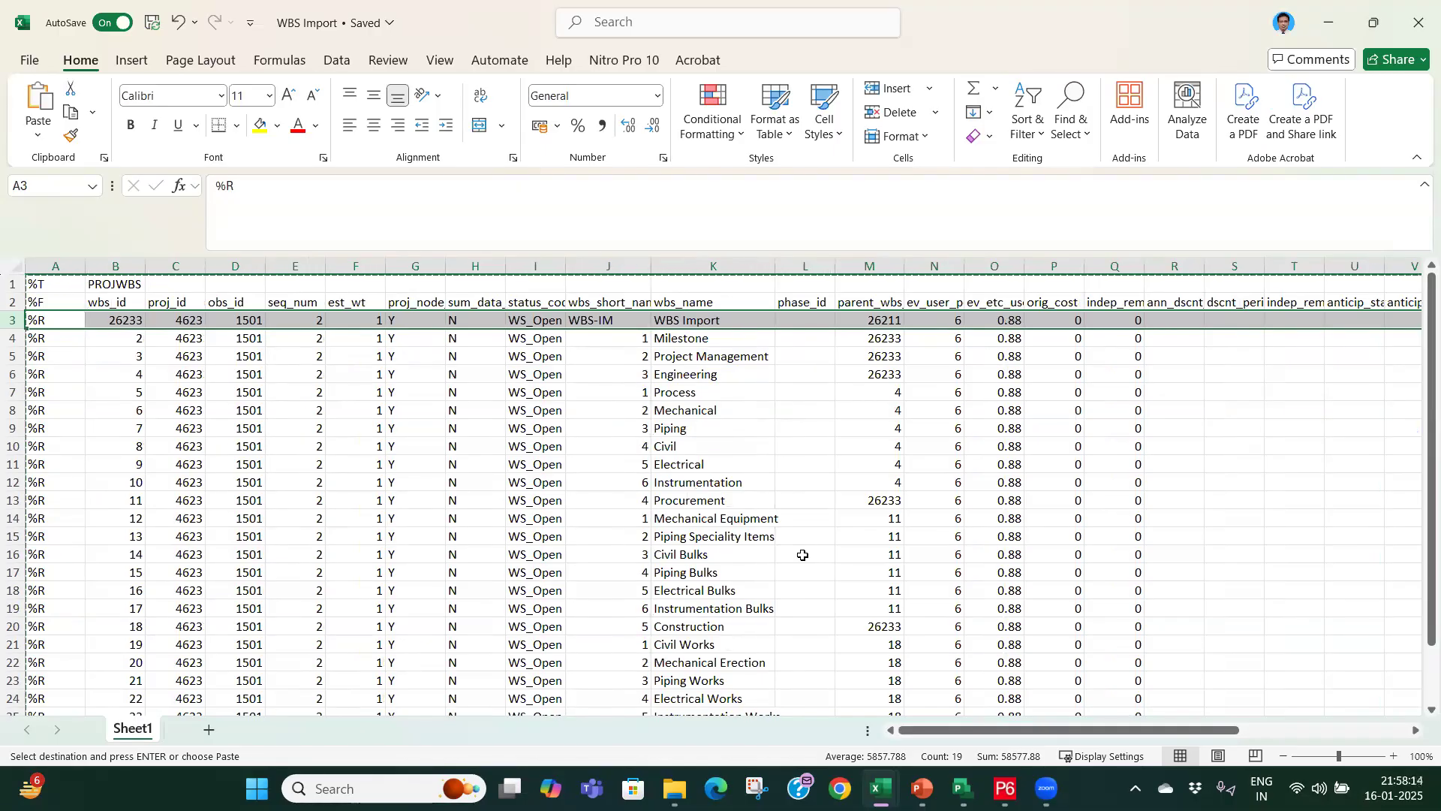
# Step: Switch to Primavera P6, widen the activity table slightly, and select the Process WBS row under Engineering
pyautogui.click(1009, 783)
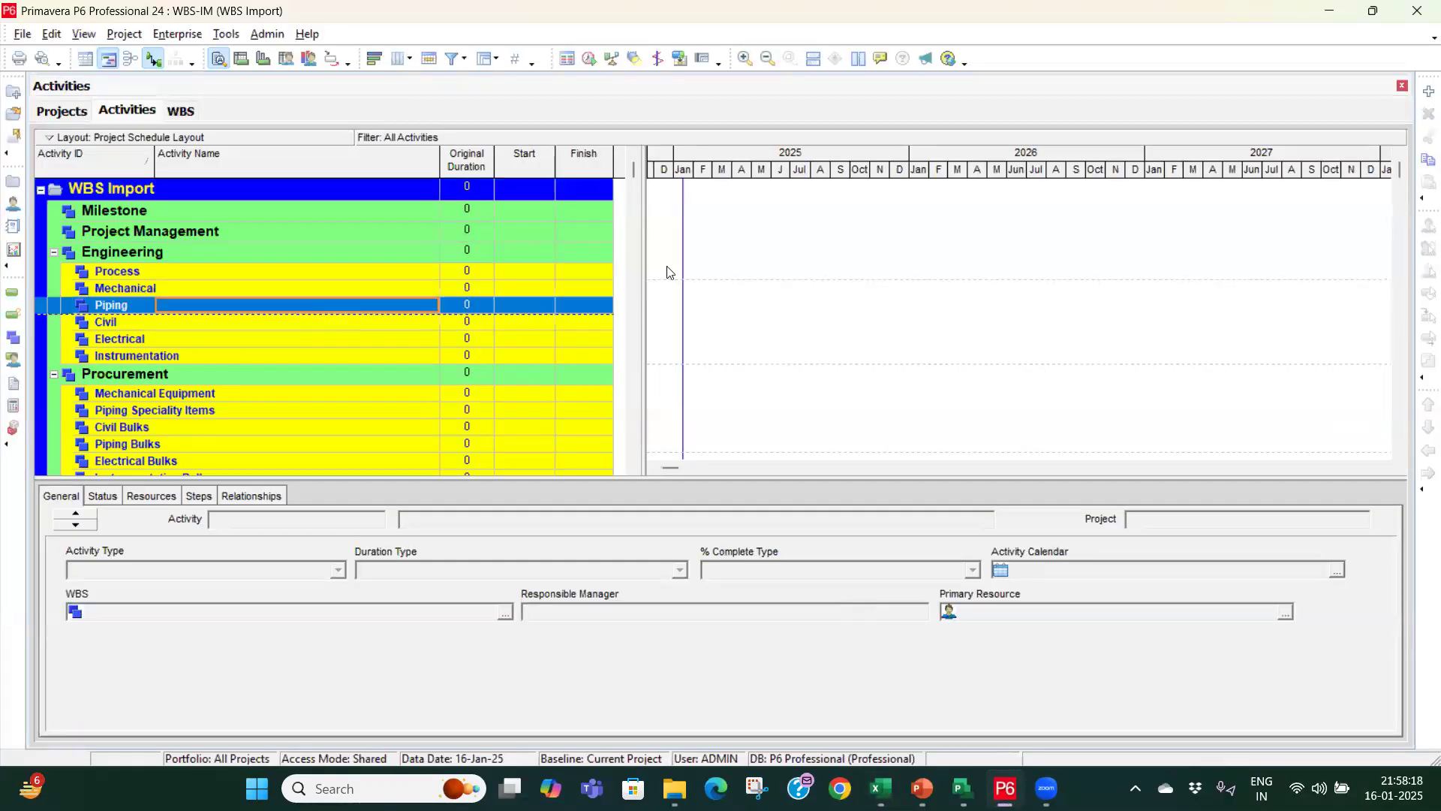
pyautogui.moveTo(643, 242); pyautogui.dragTo(657, 244)
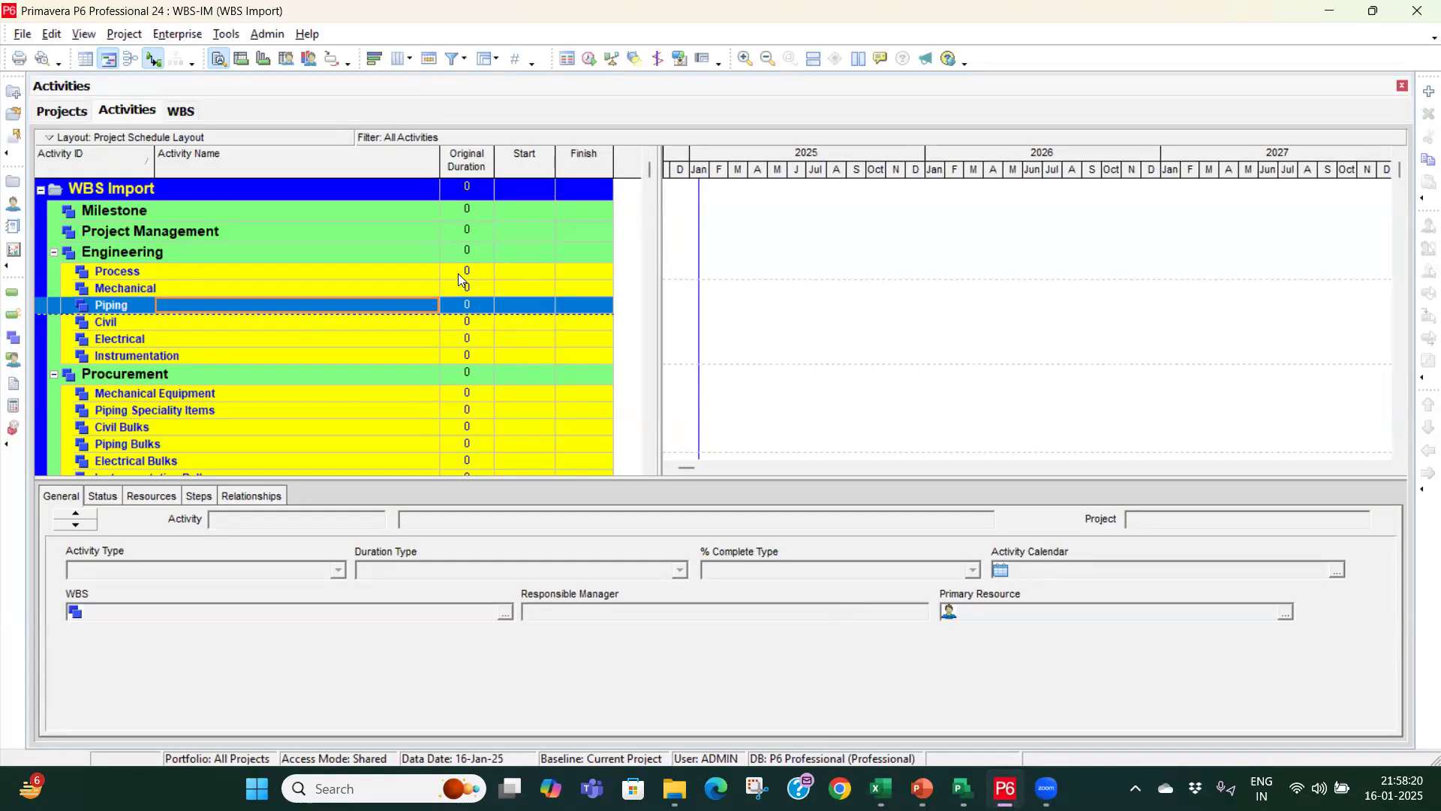
pyautogui.click(459, 272)
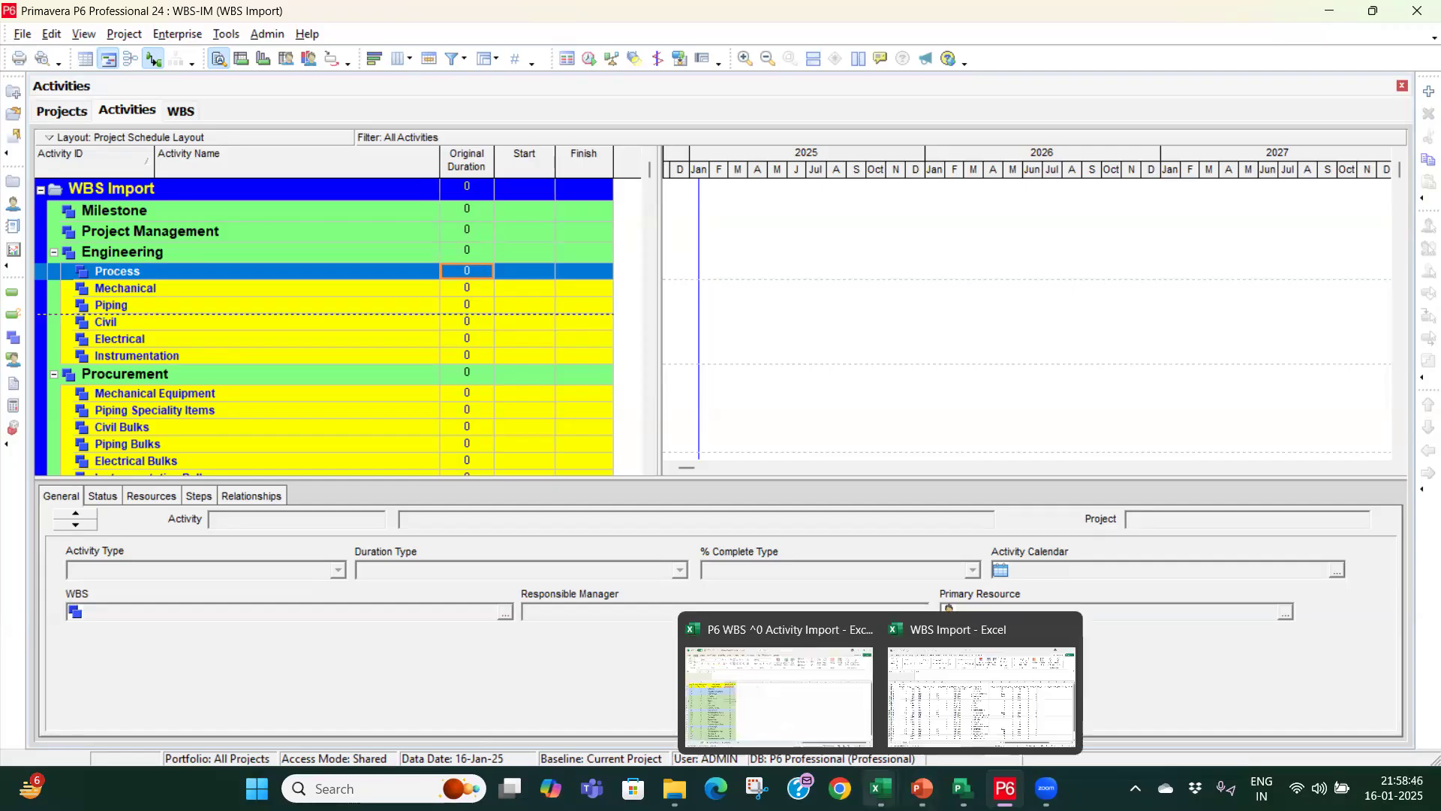
# Step: Switch to the P6 WBS ^0 Activity Import workbook and examine the Process, Mechanical and Piping activity IDs and names on the Process Activity sheet
pyautogui.hotkey('alt', 'Tab')
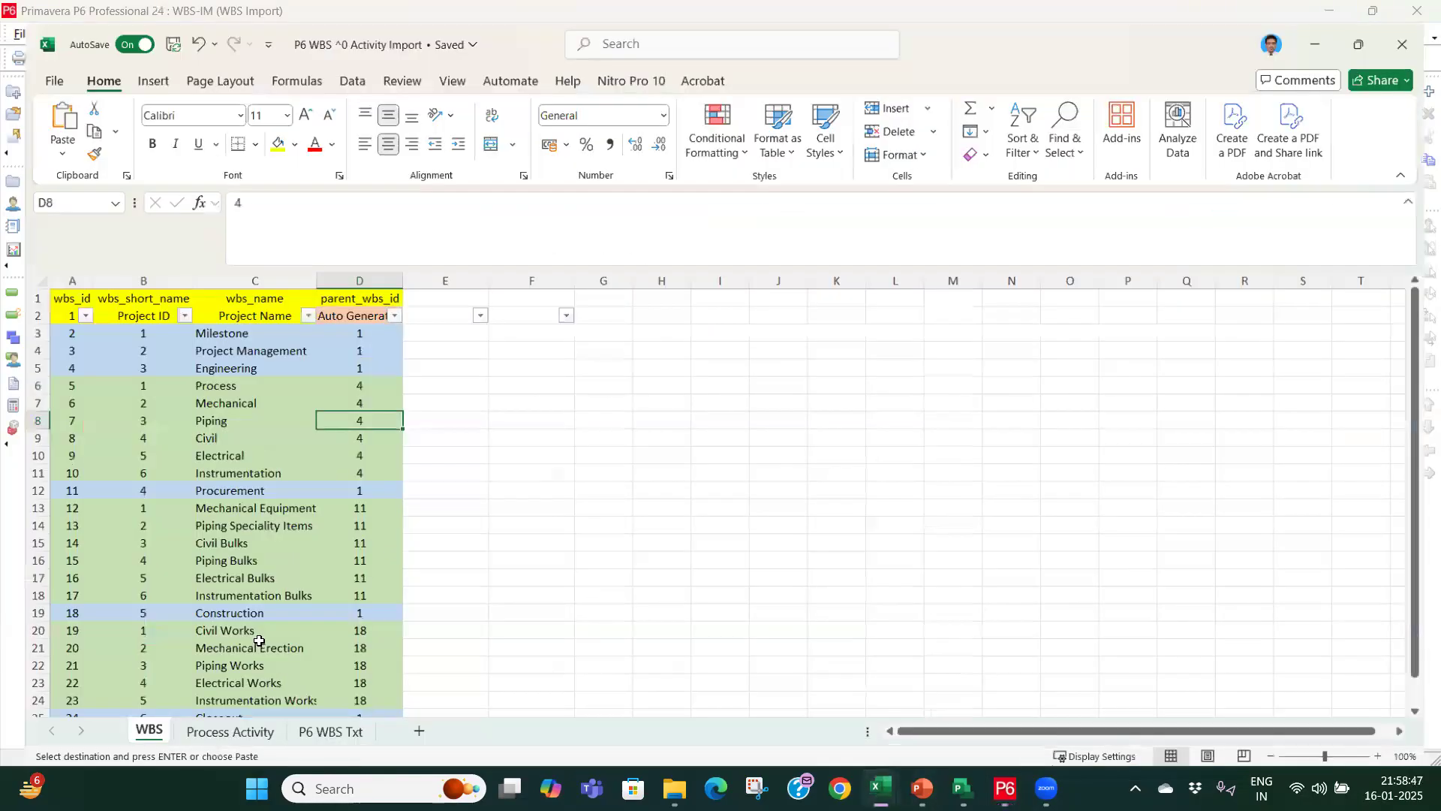
pyautogui.click(238, 733)
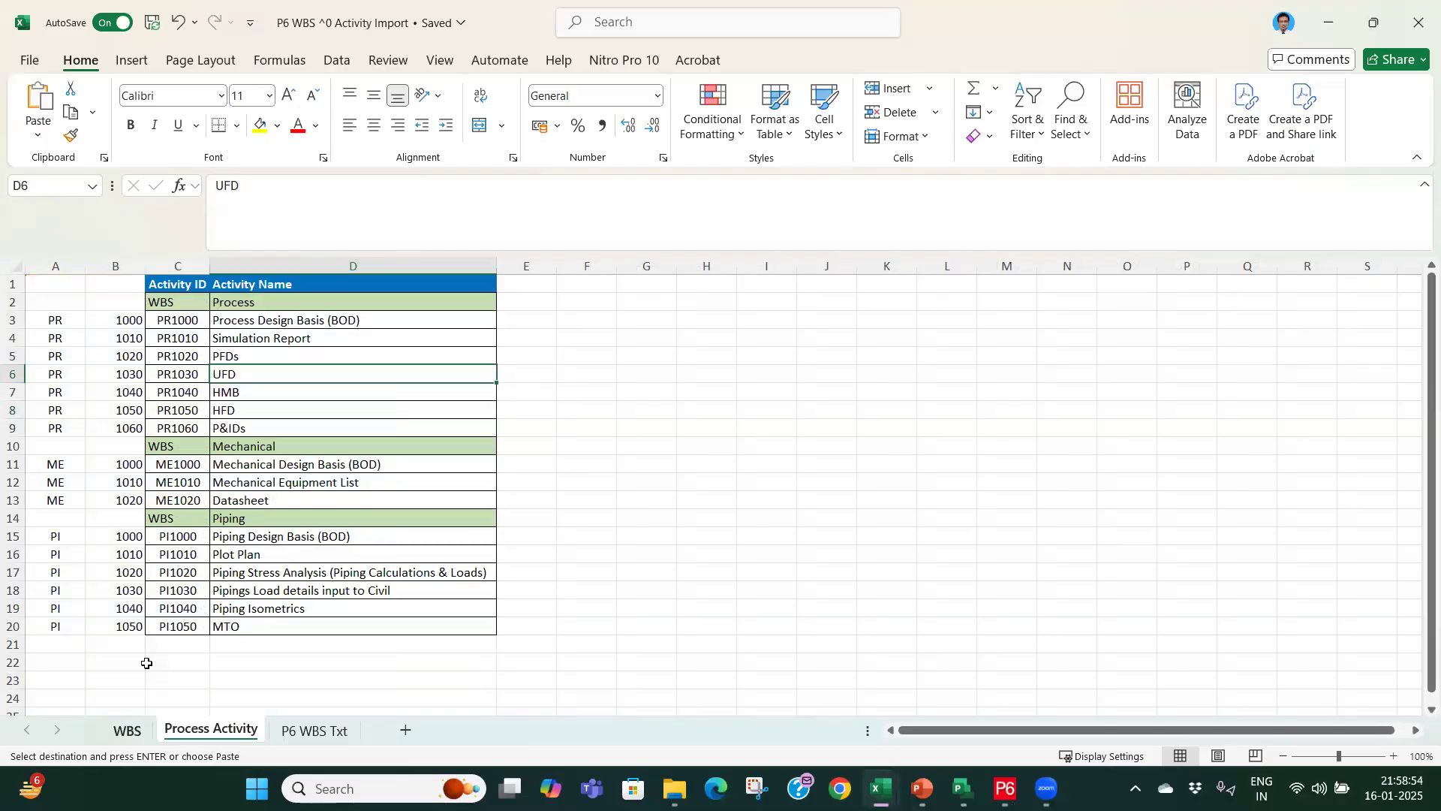
pyautogui.click(127, 730)
pyautogui.moveTo(207, 391); pyautogui.dragTo(205, 412)
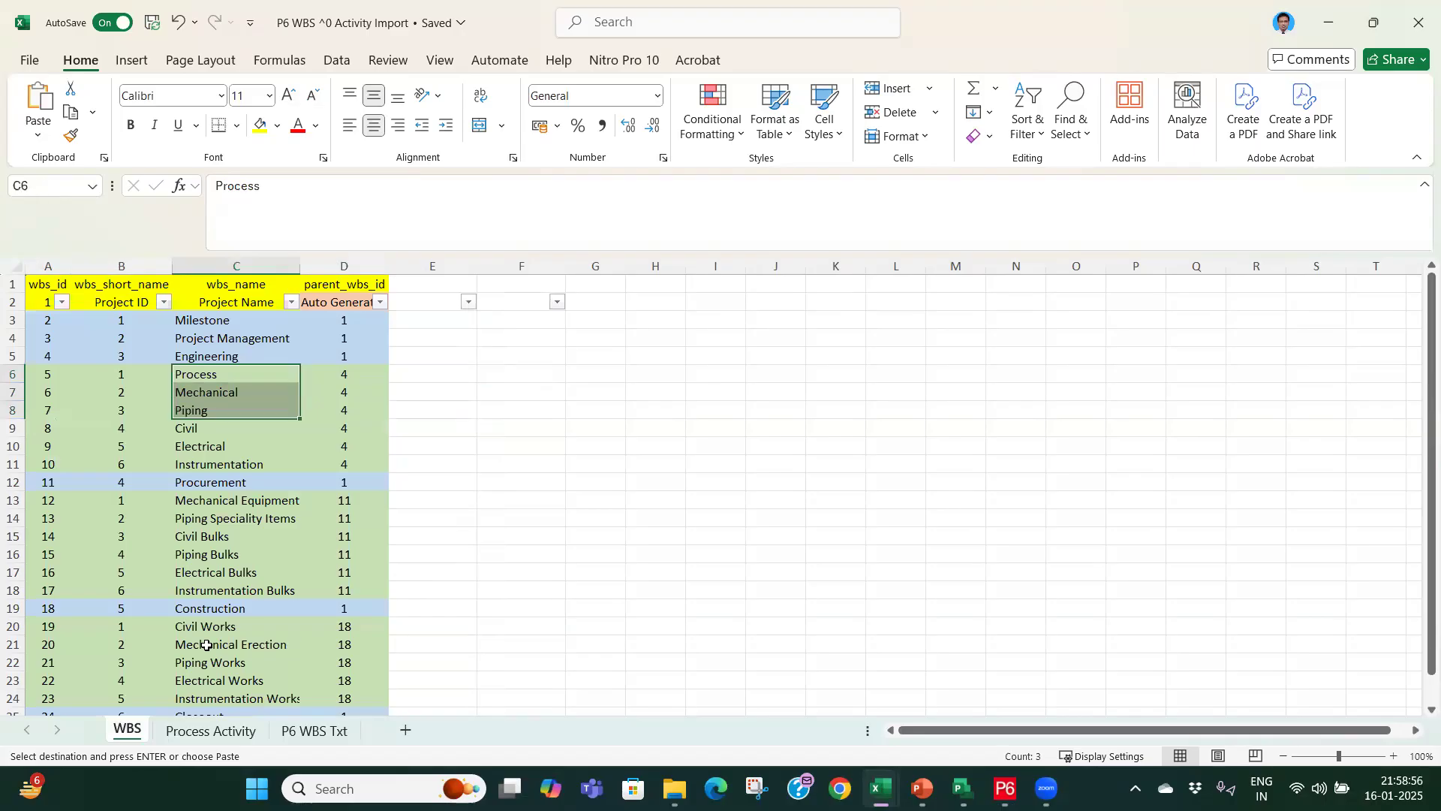
pyautogui.click(211, 731)
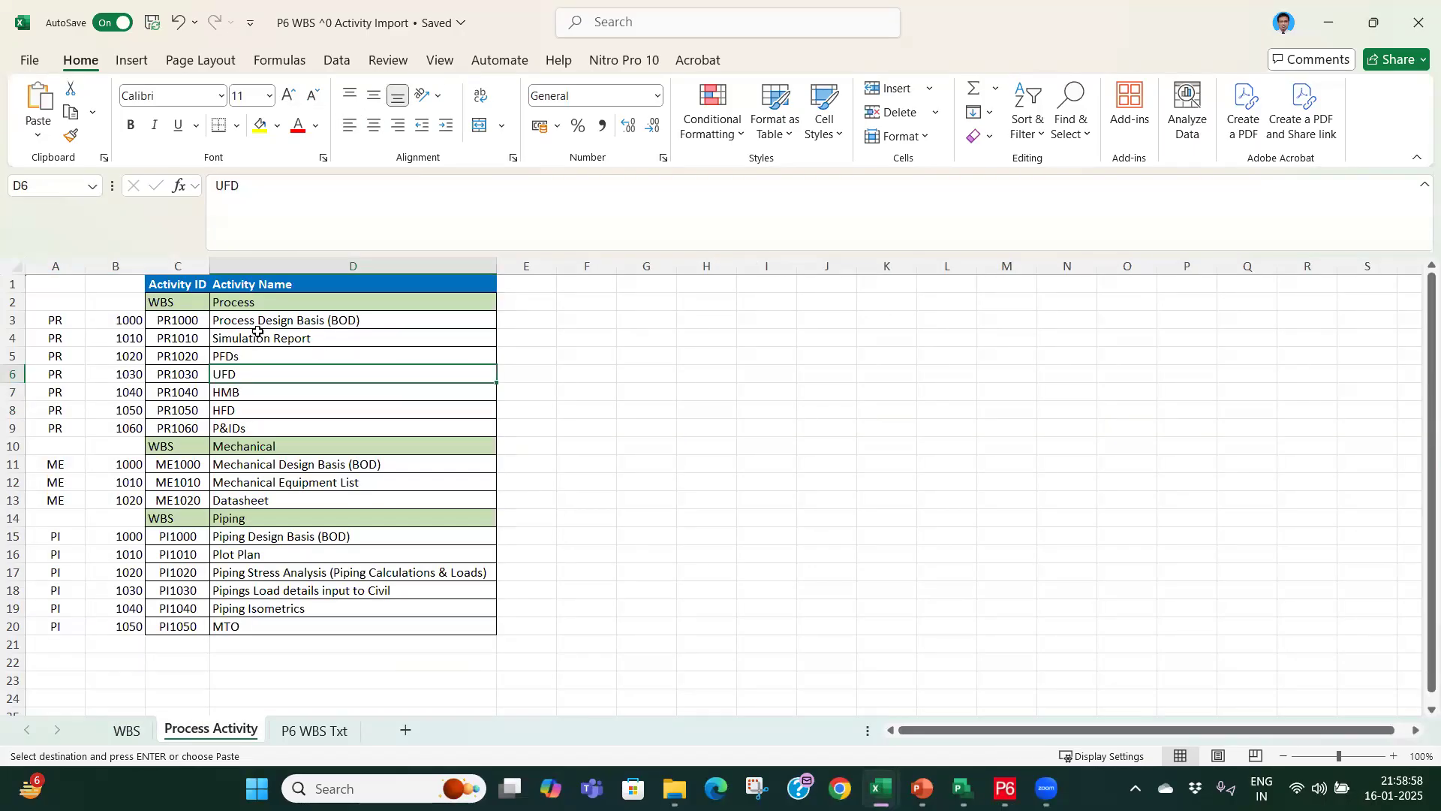
pyautogui.moveTo(259, 319); pyautogui.dragTo(263, 500)
pyautogui.moveTo(178, 321); pyautogui.dragTo(180, 428)
pyautogui.moveTo(262, 537); pyautogui.dragTo(270, 615)
pyautogui.click(270, 403)
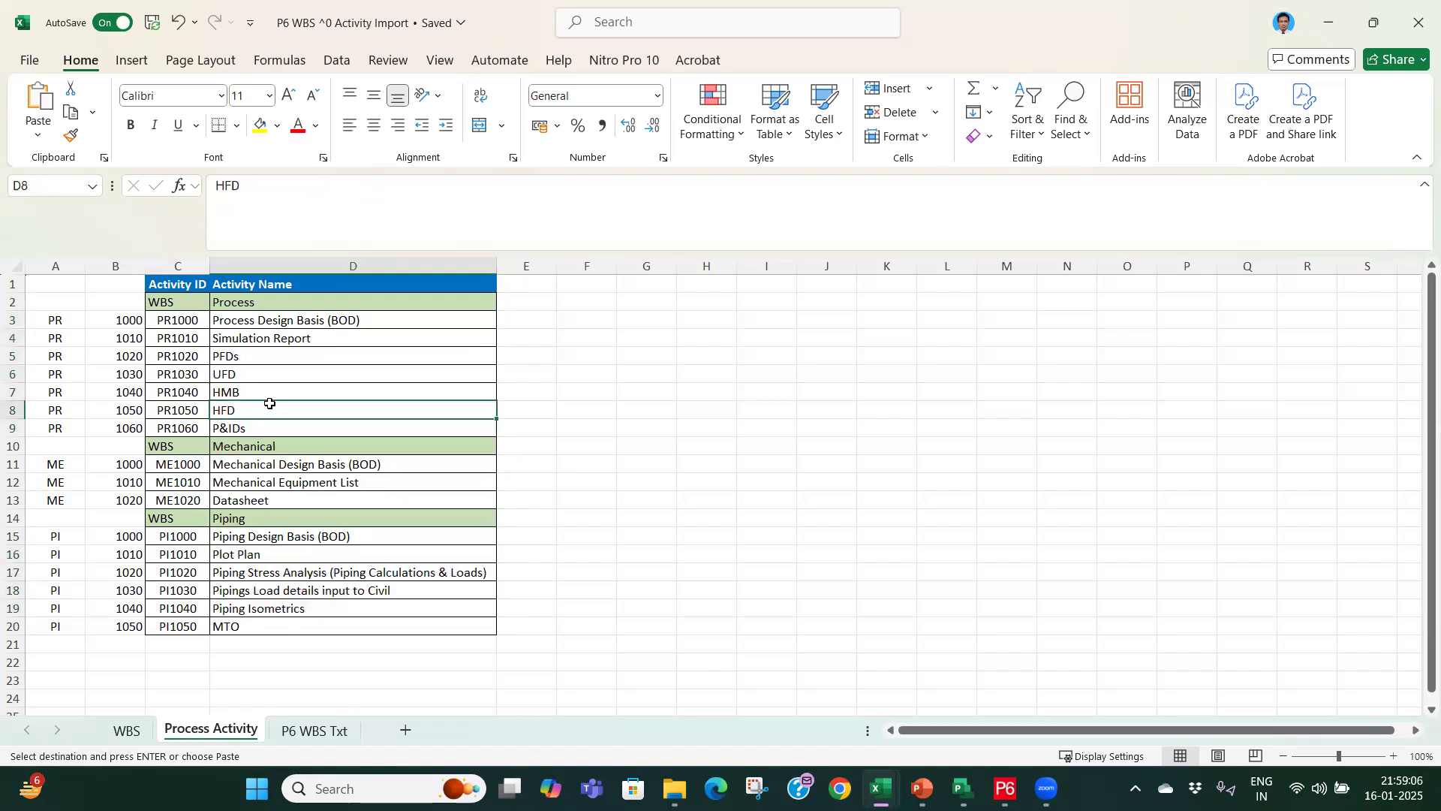